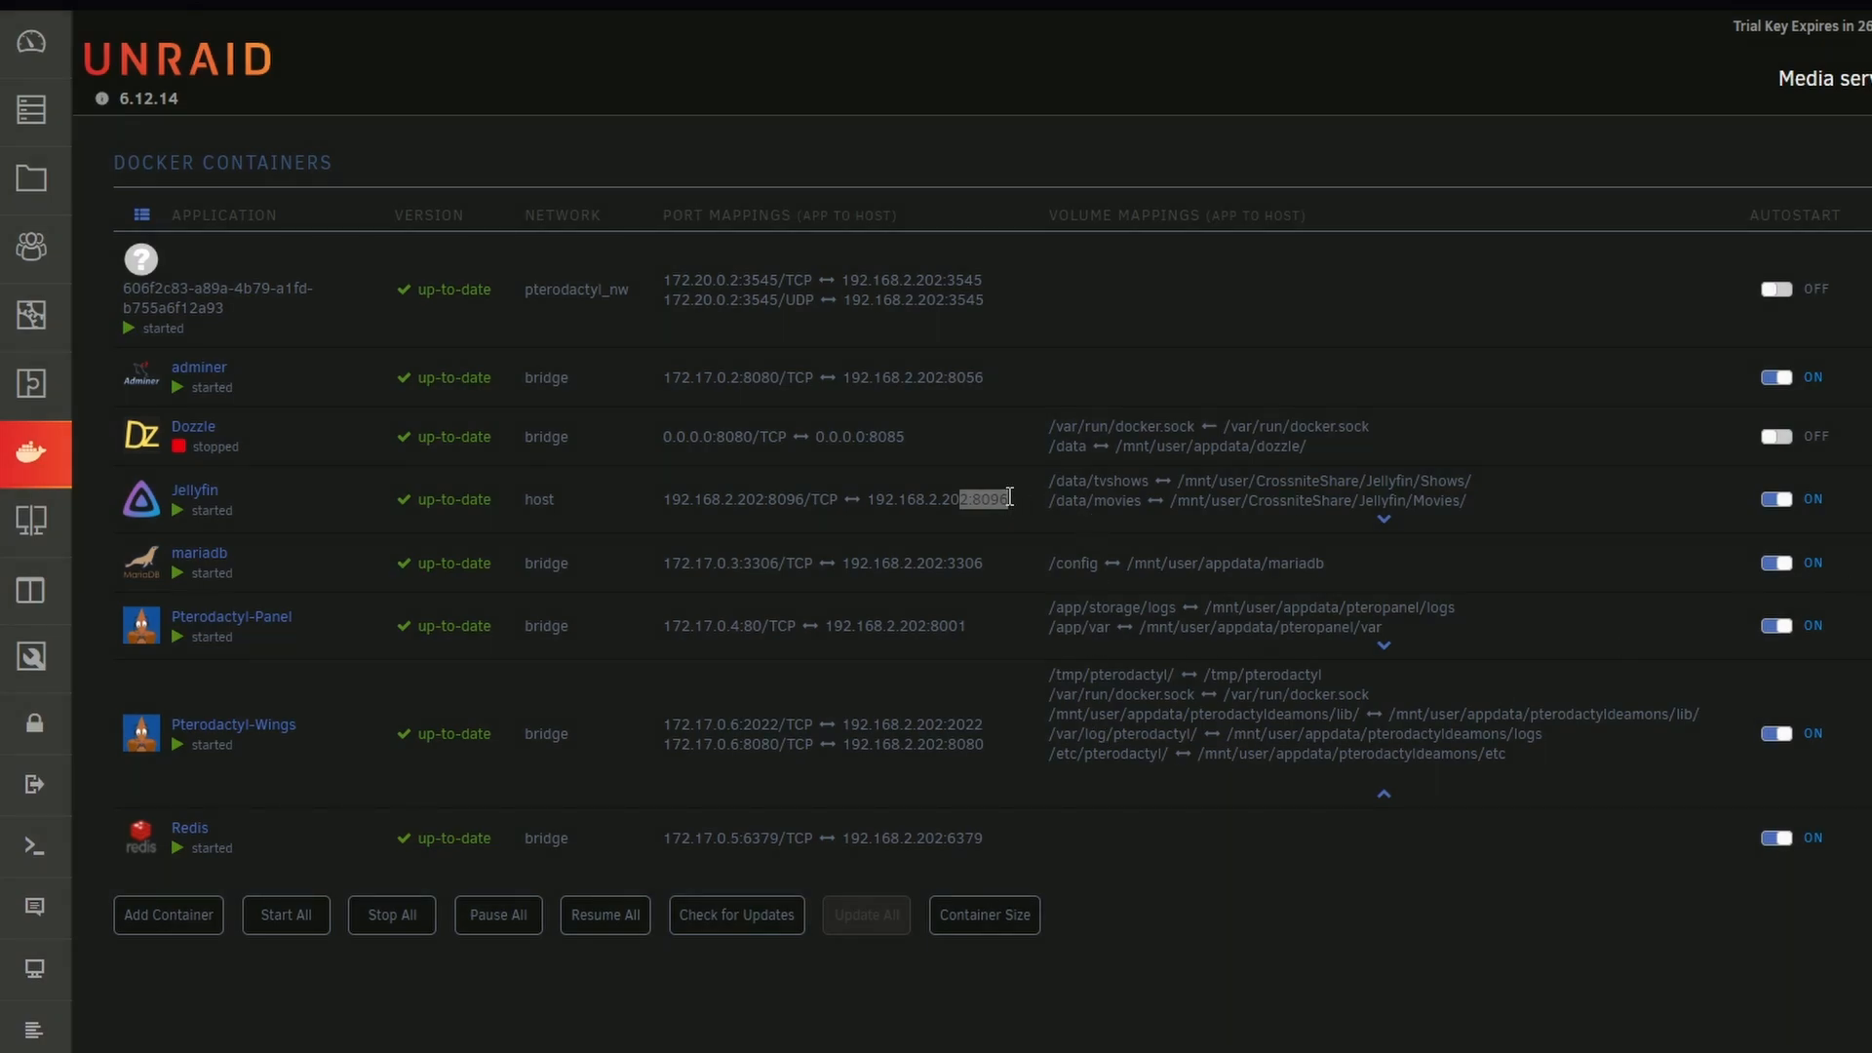
pyautogui.moveTo(1012, 499); pyautogui.dragTo(964, 498)
pyautogui.click(973, 534)
pyautogui.moveTo(1014, 501); pyautogui.dragTo(972, 499)
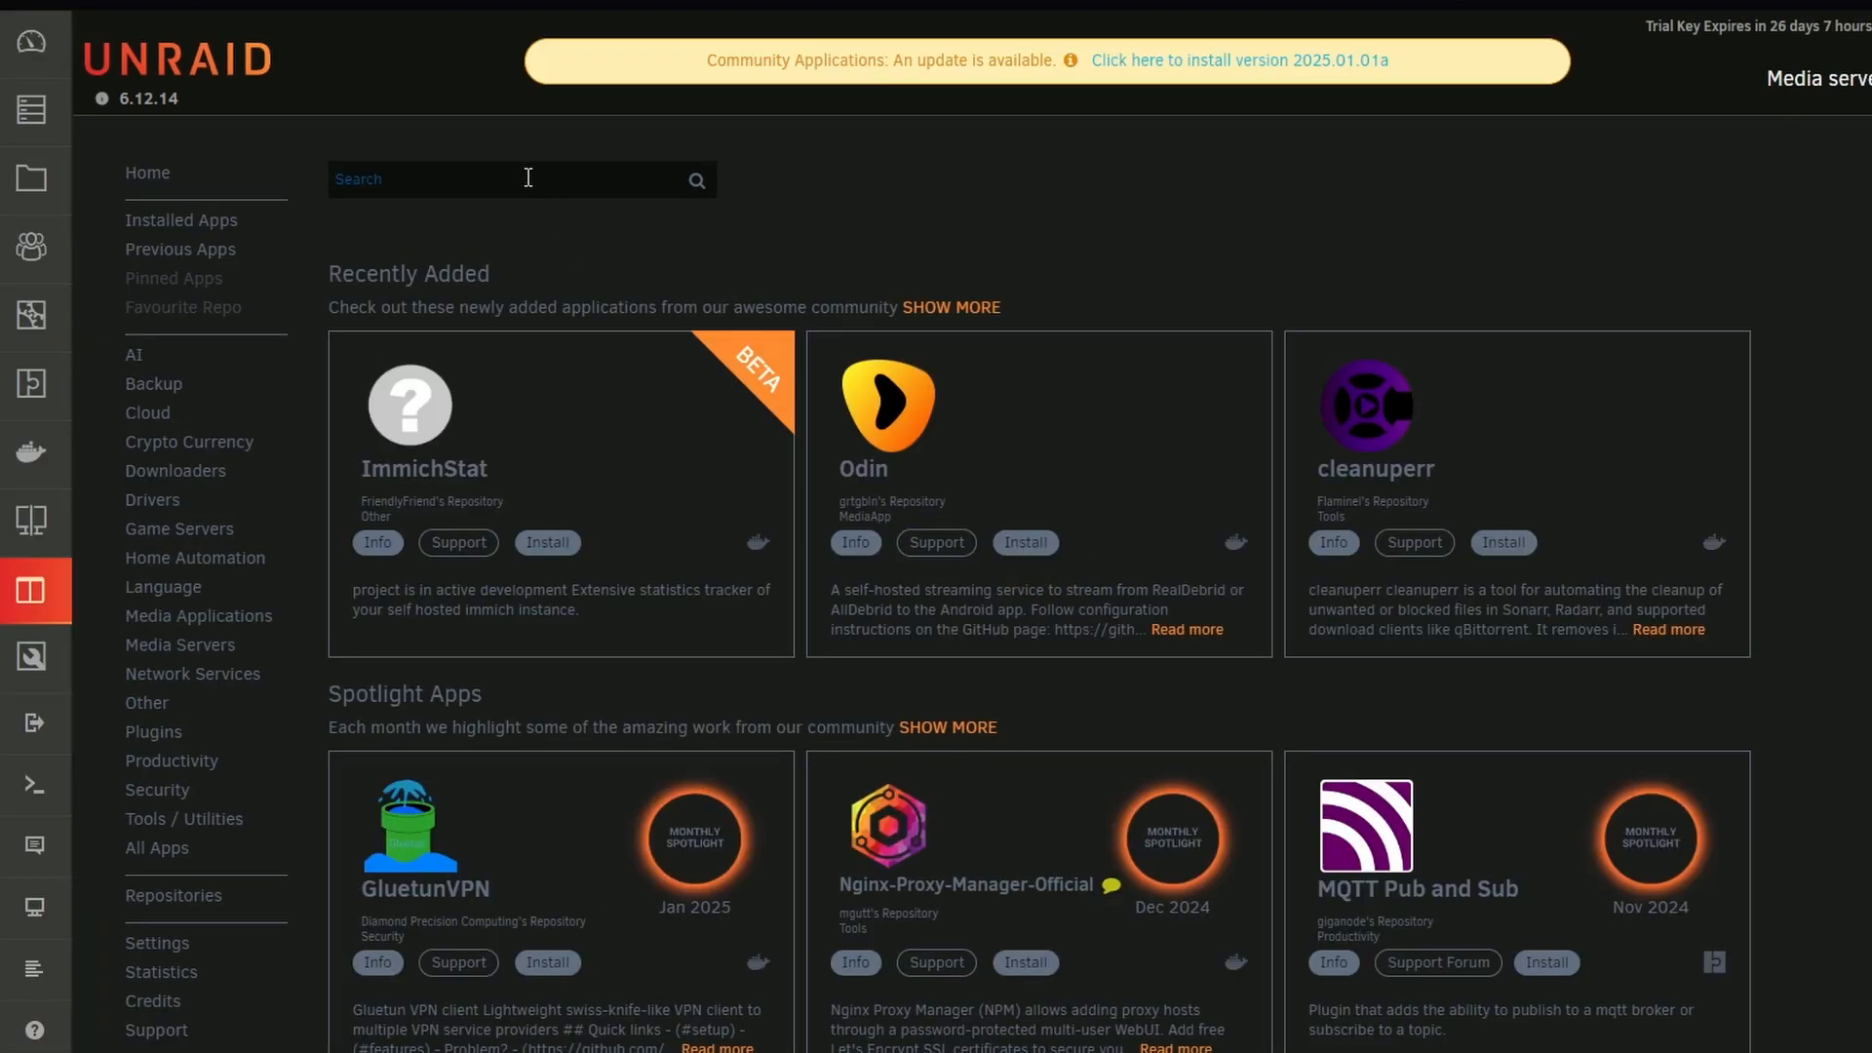
# Search the apps for mariadb and open the settings of the installed mariadb container for editing
pyautogui.write('maria')
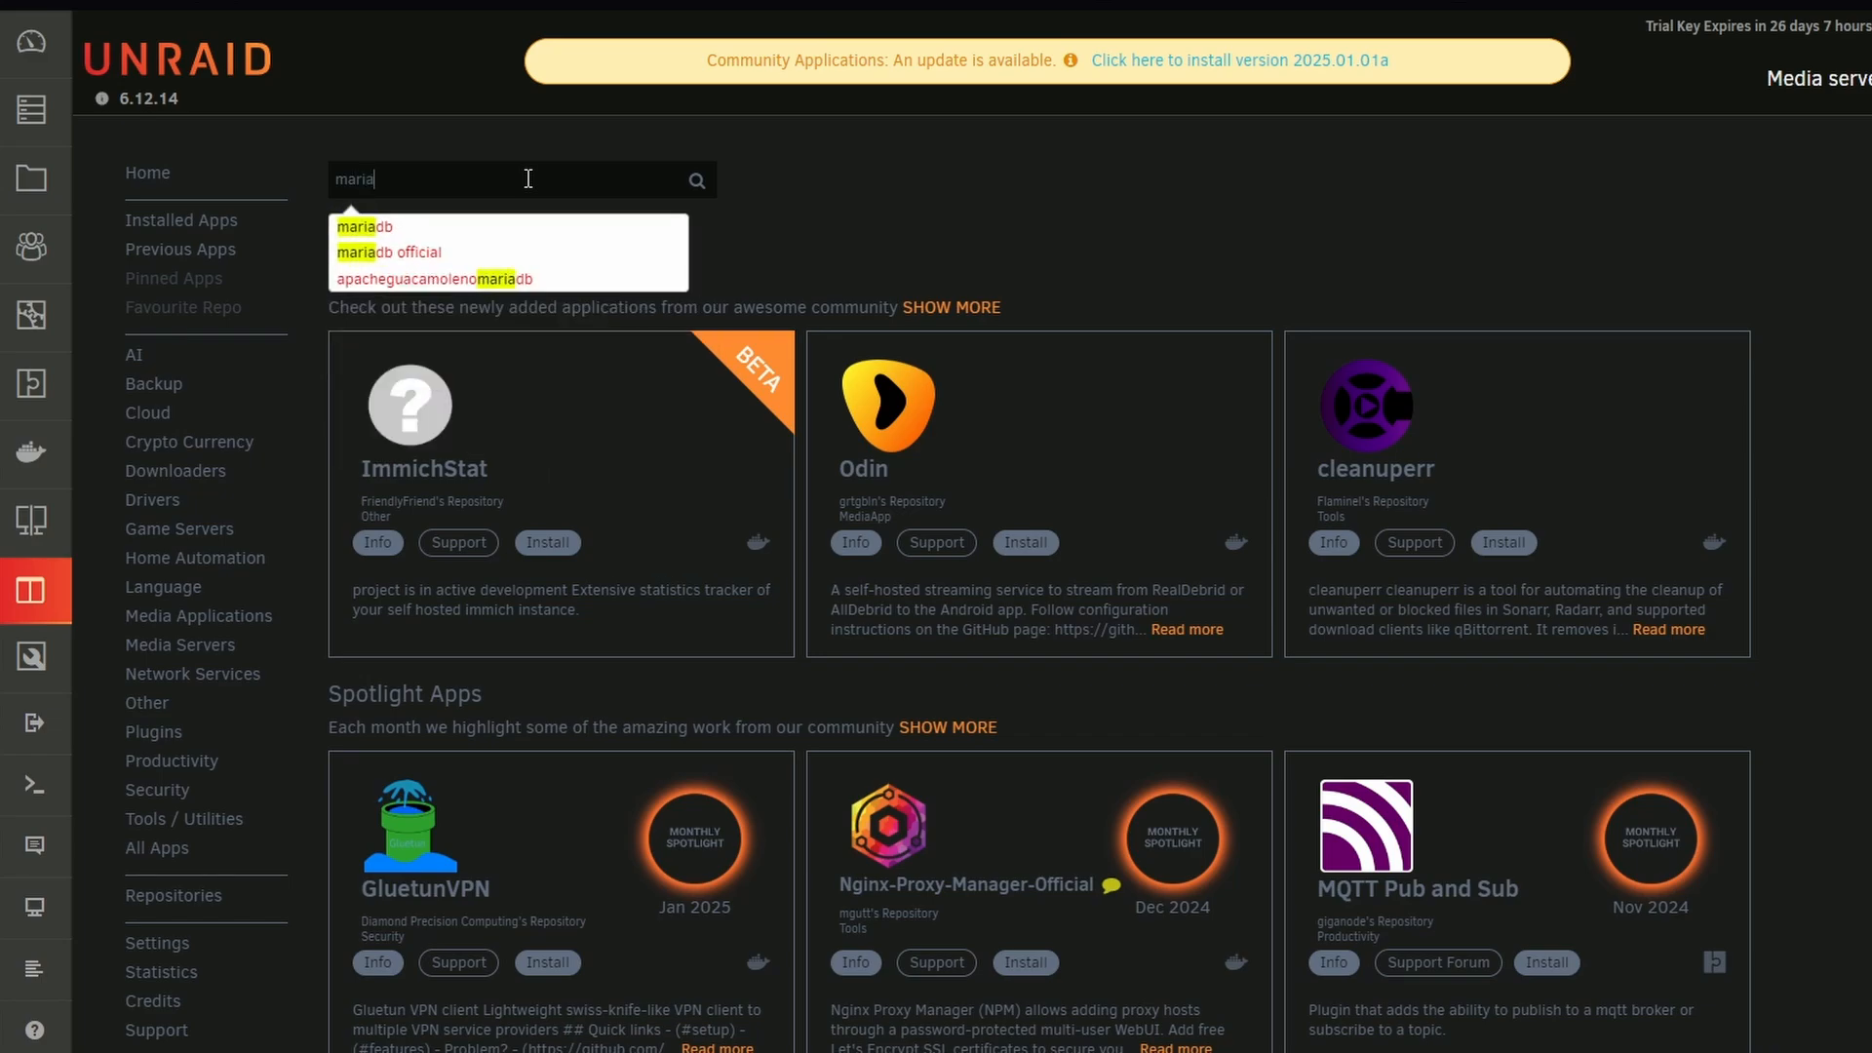
pyautogui.write('db')
pyautogui.press('Return')
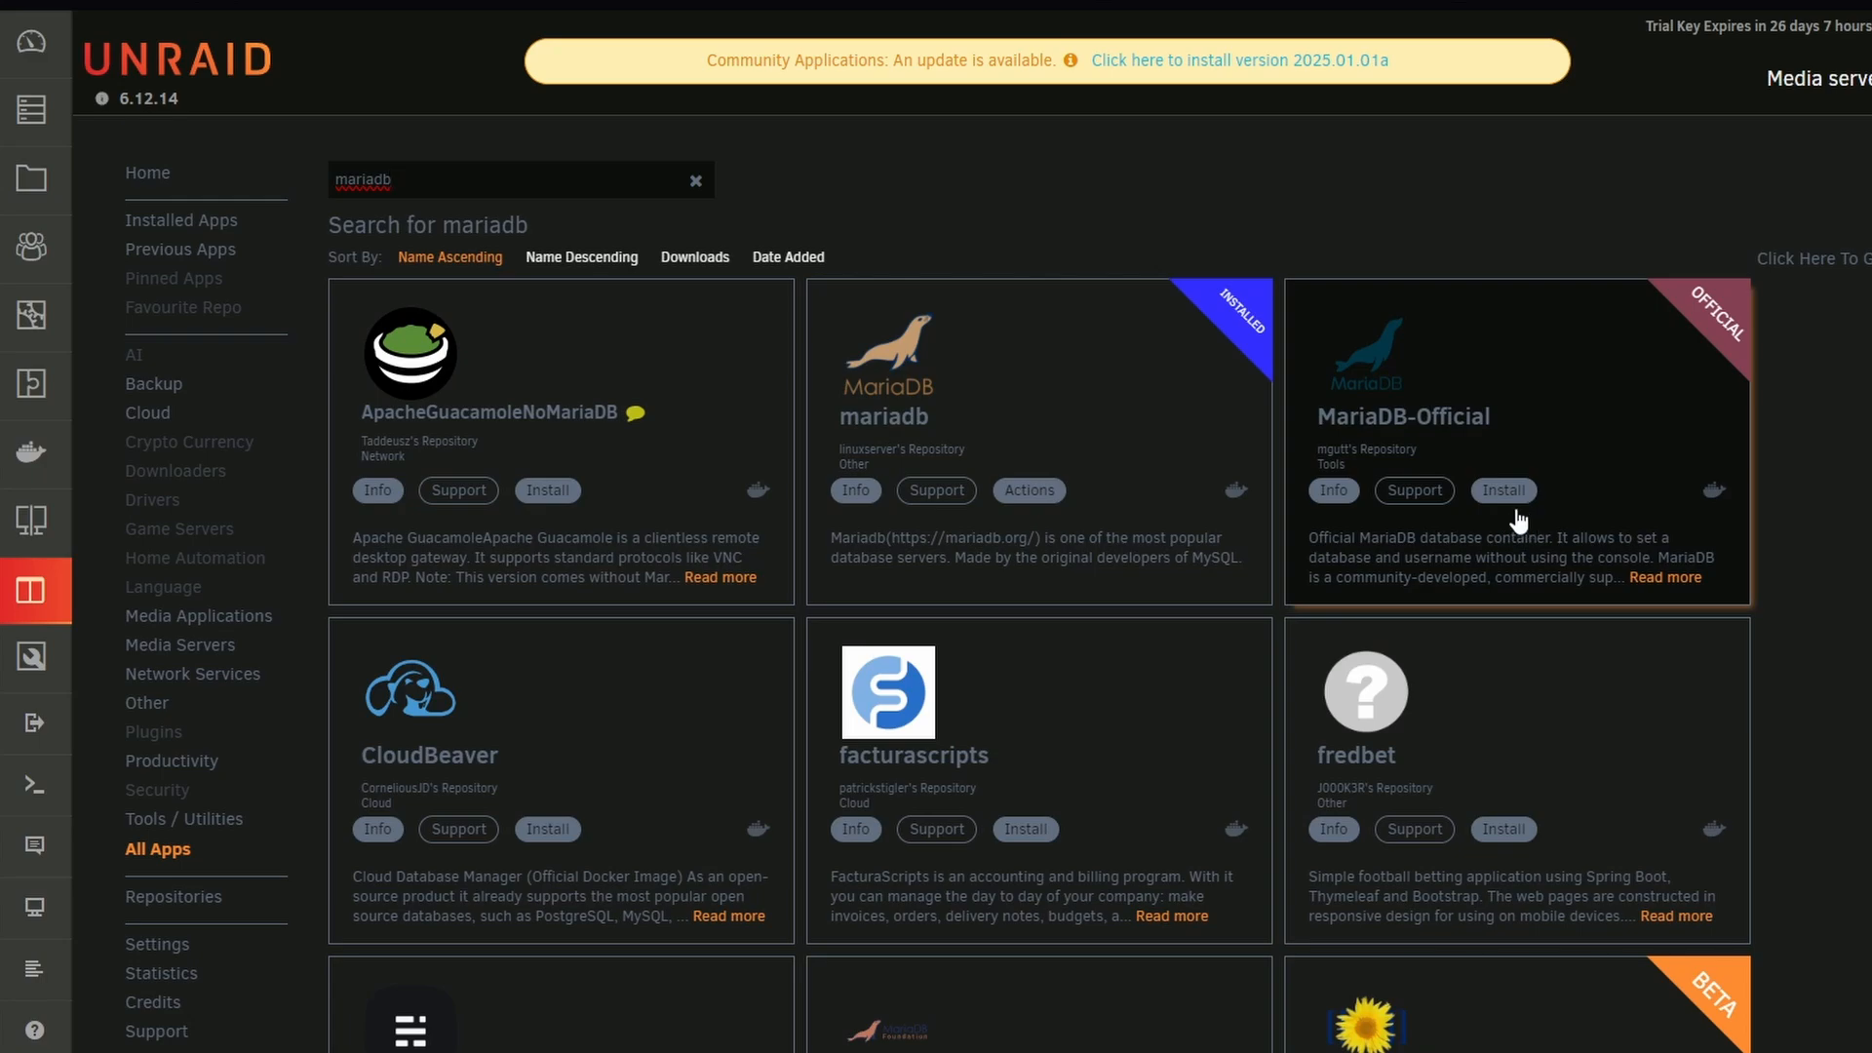
pyautogui.click(1029, 489)
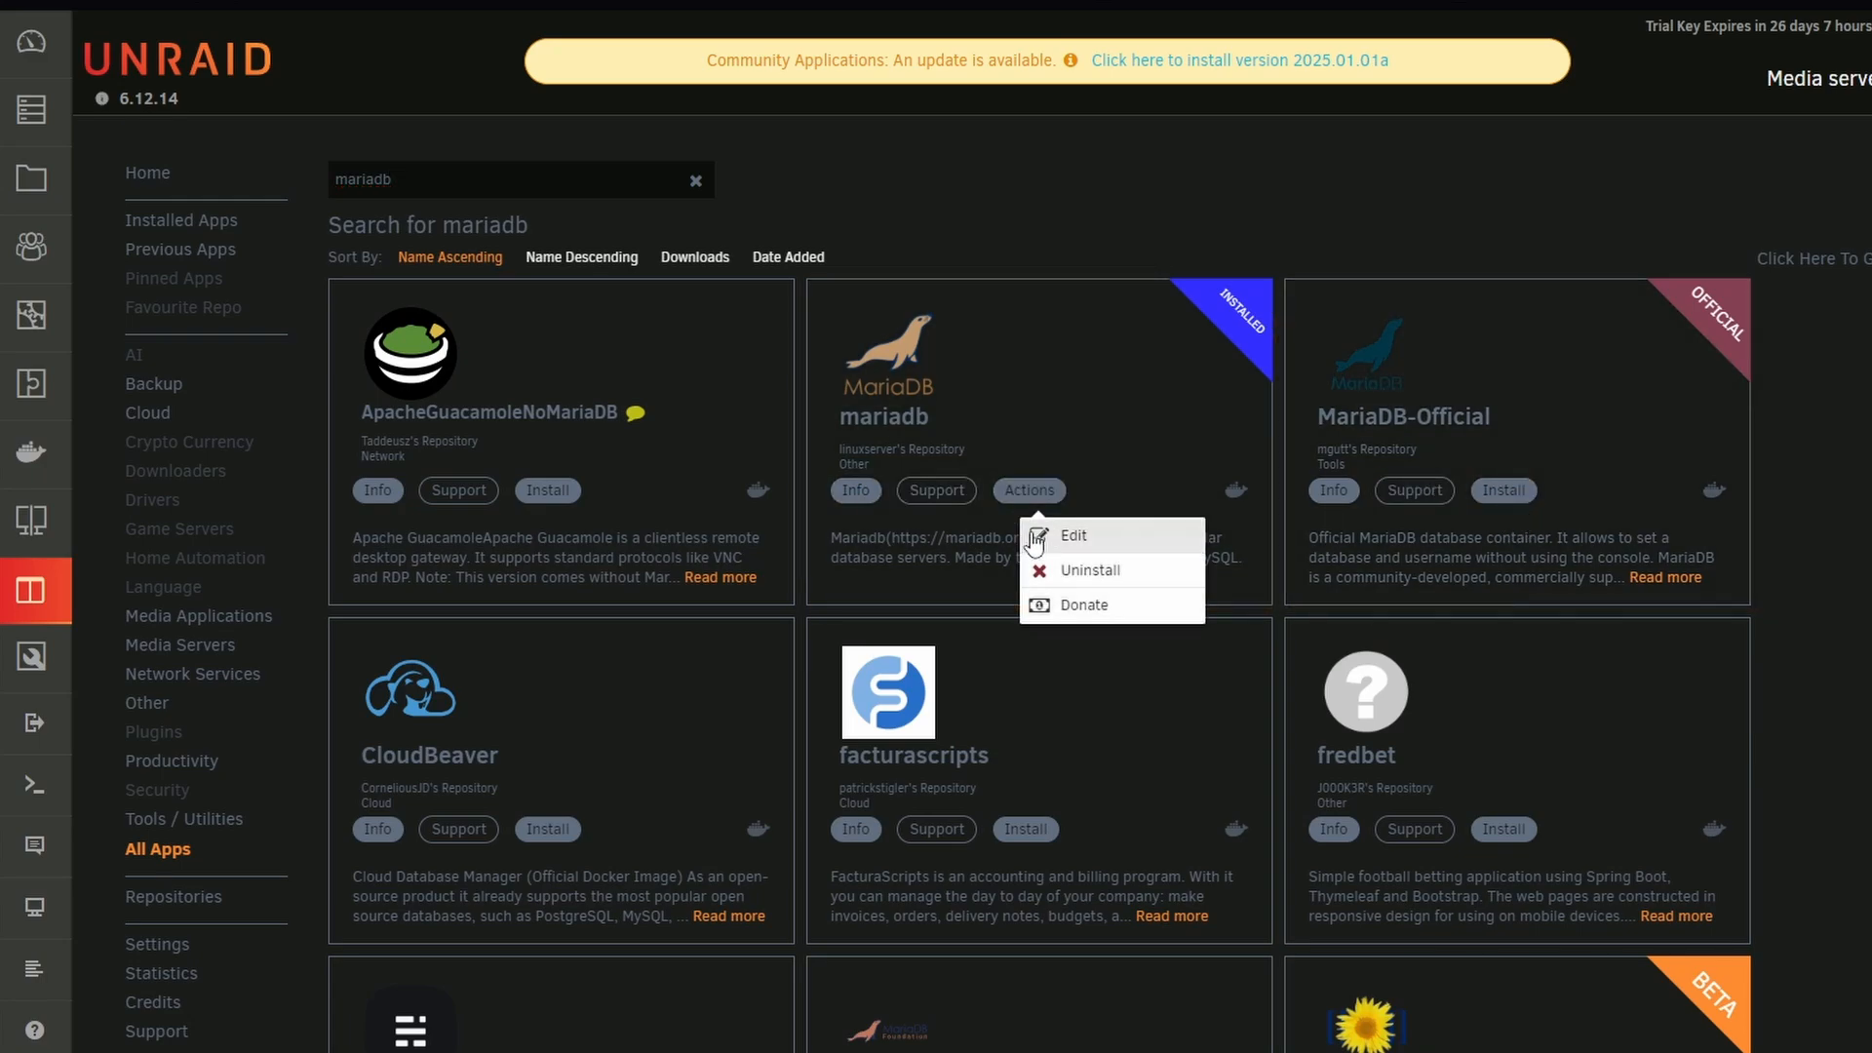
pyautogui.click(1062, 531)
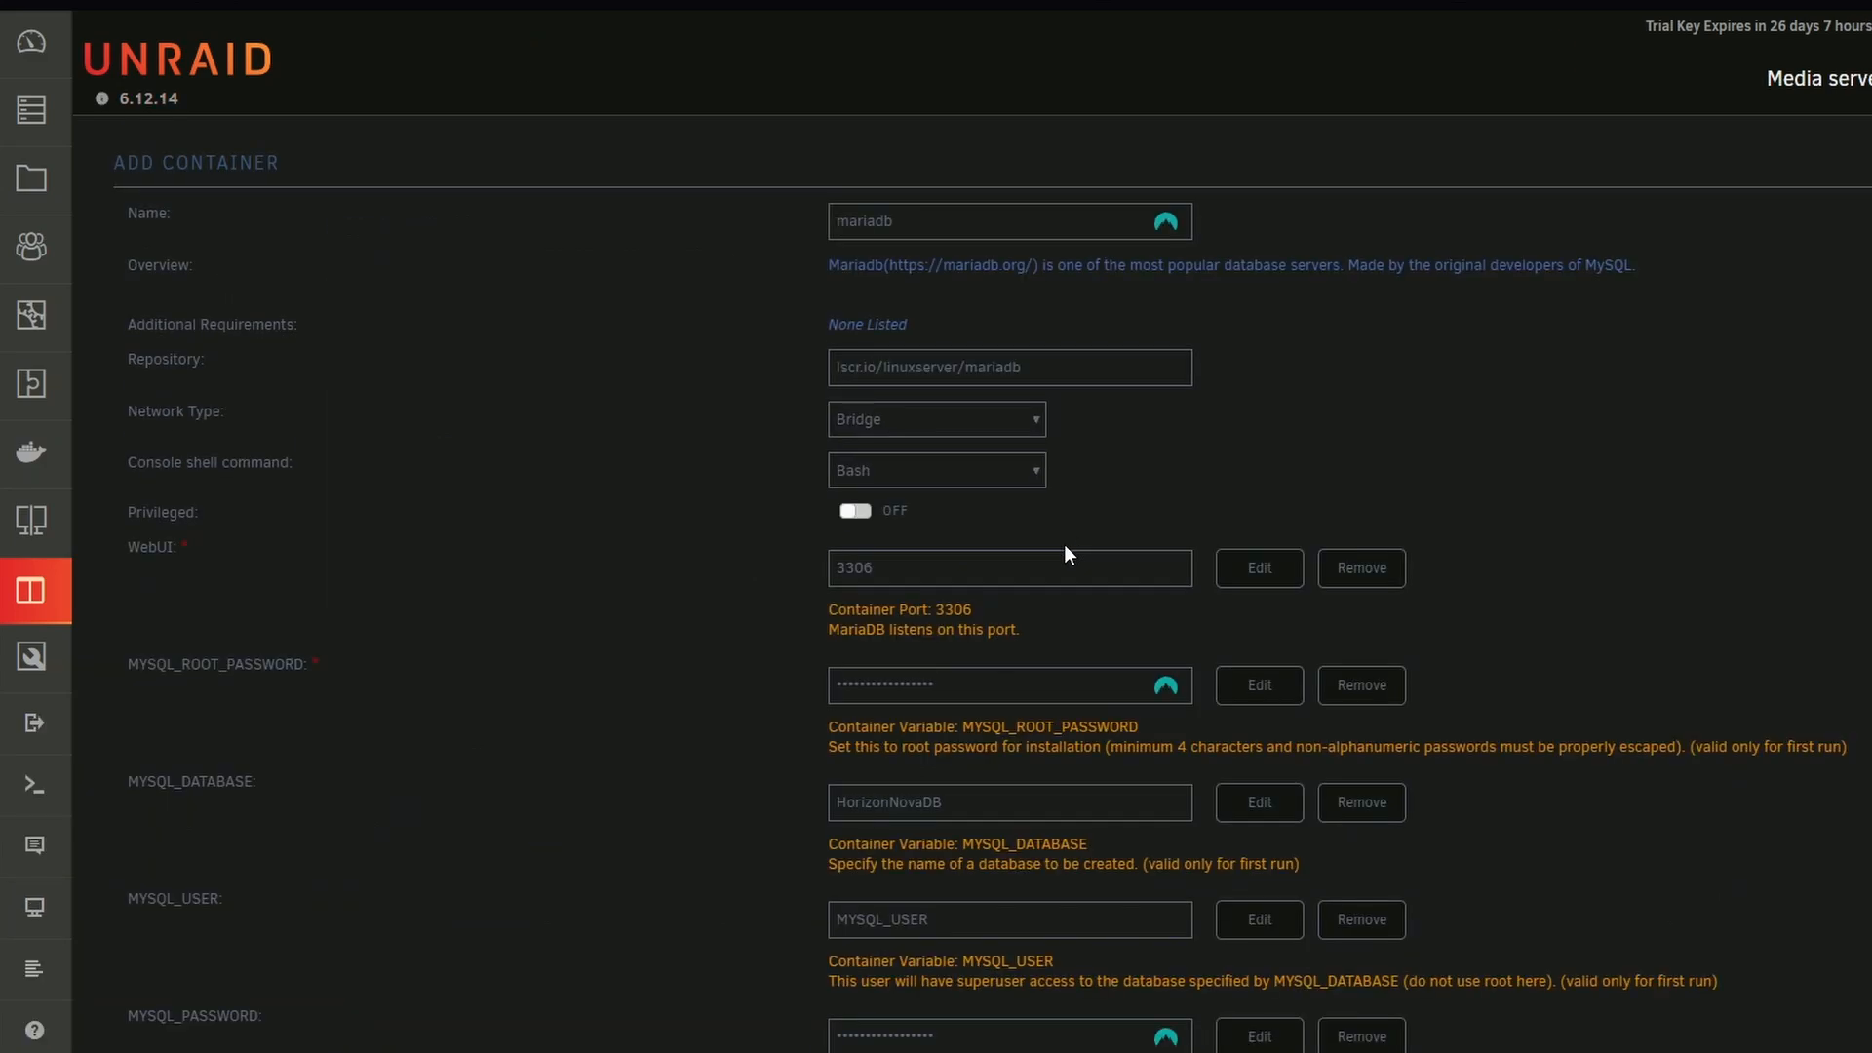
# Review the mariadb container's port, root password, database, user and user password fields, and close the settings without changes
pyautogui.scroll(-4, 342, 582)
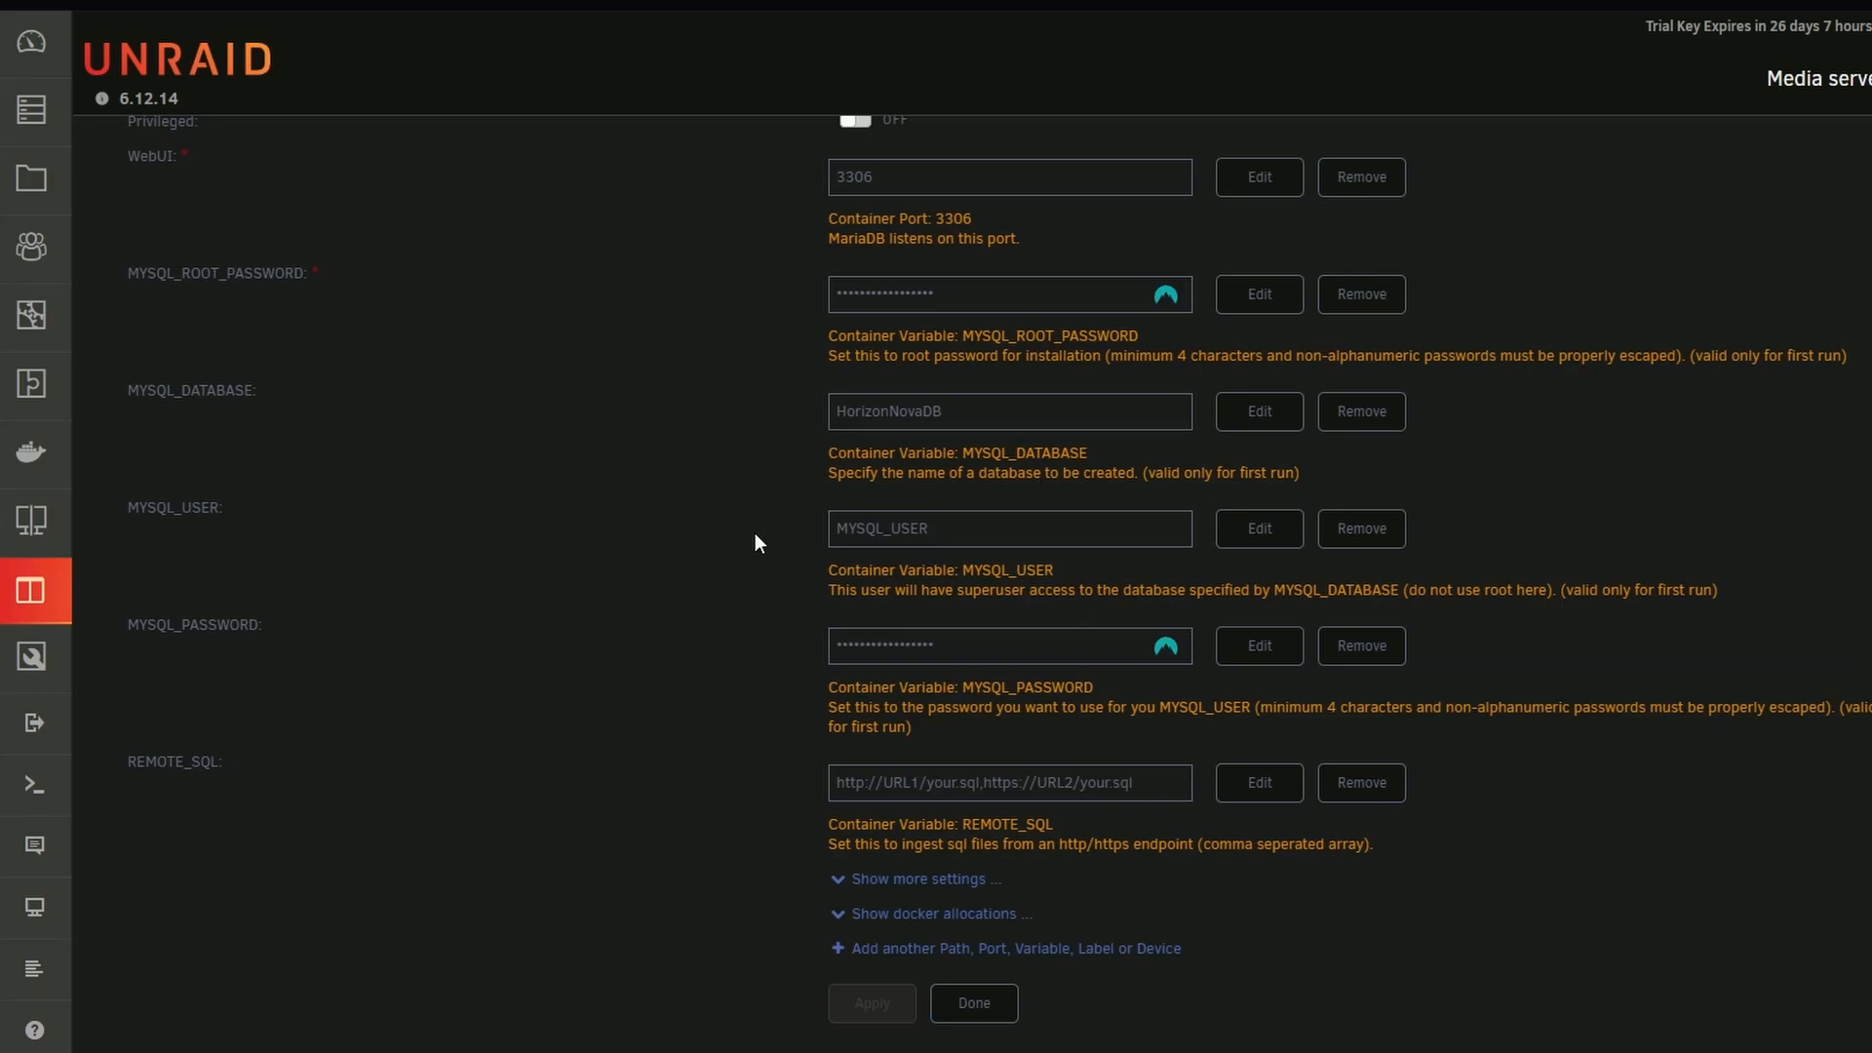
pyautogui.scroll(4, 951, 632)
pyautogui.press('Tab')
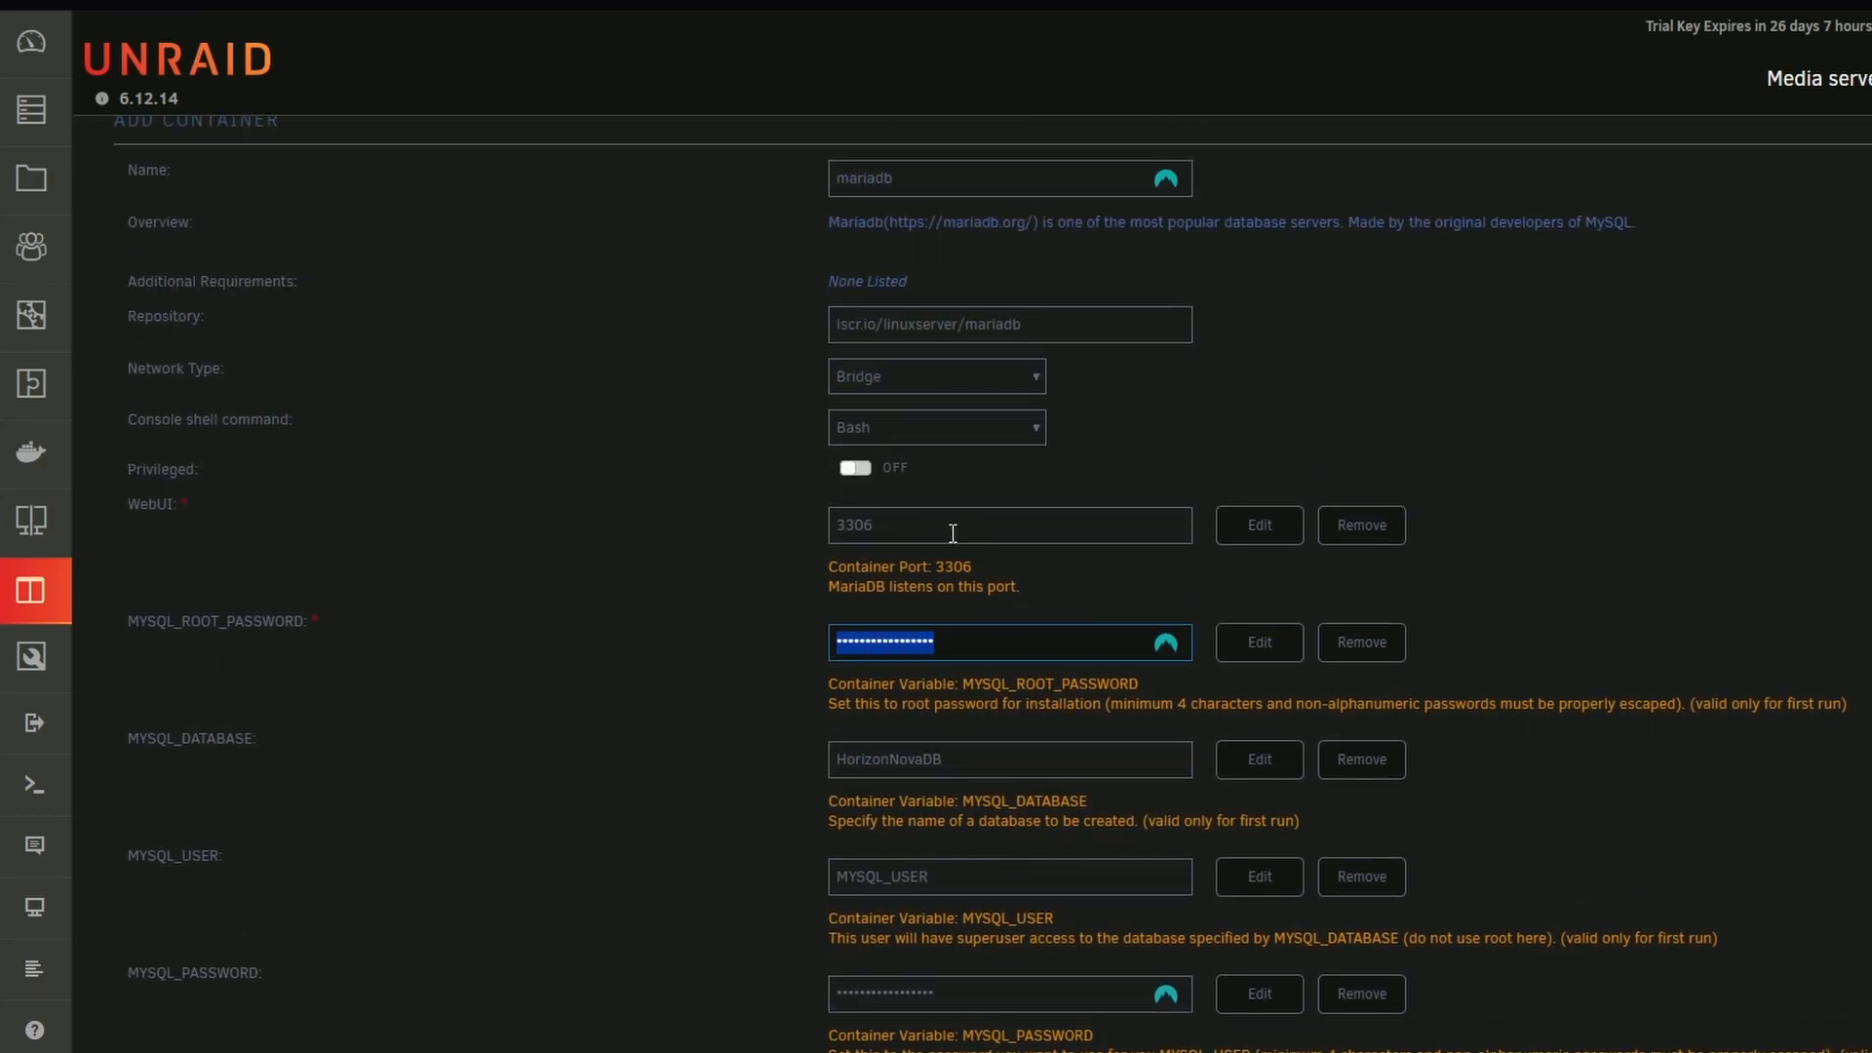
pyautogui.moveTo(953, 533); pyautogui.dragTo(658, 554)
pyautogui.scroll(-1, 712, 562)
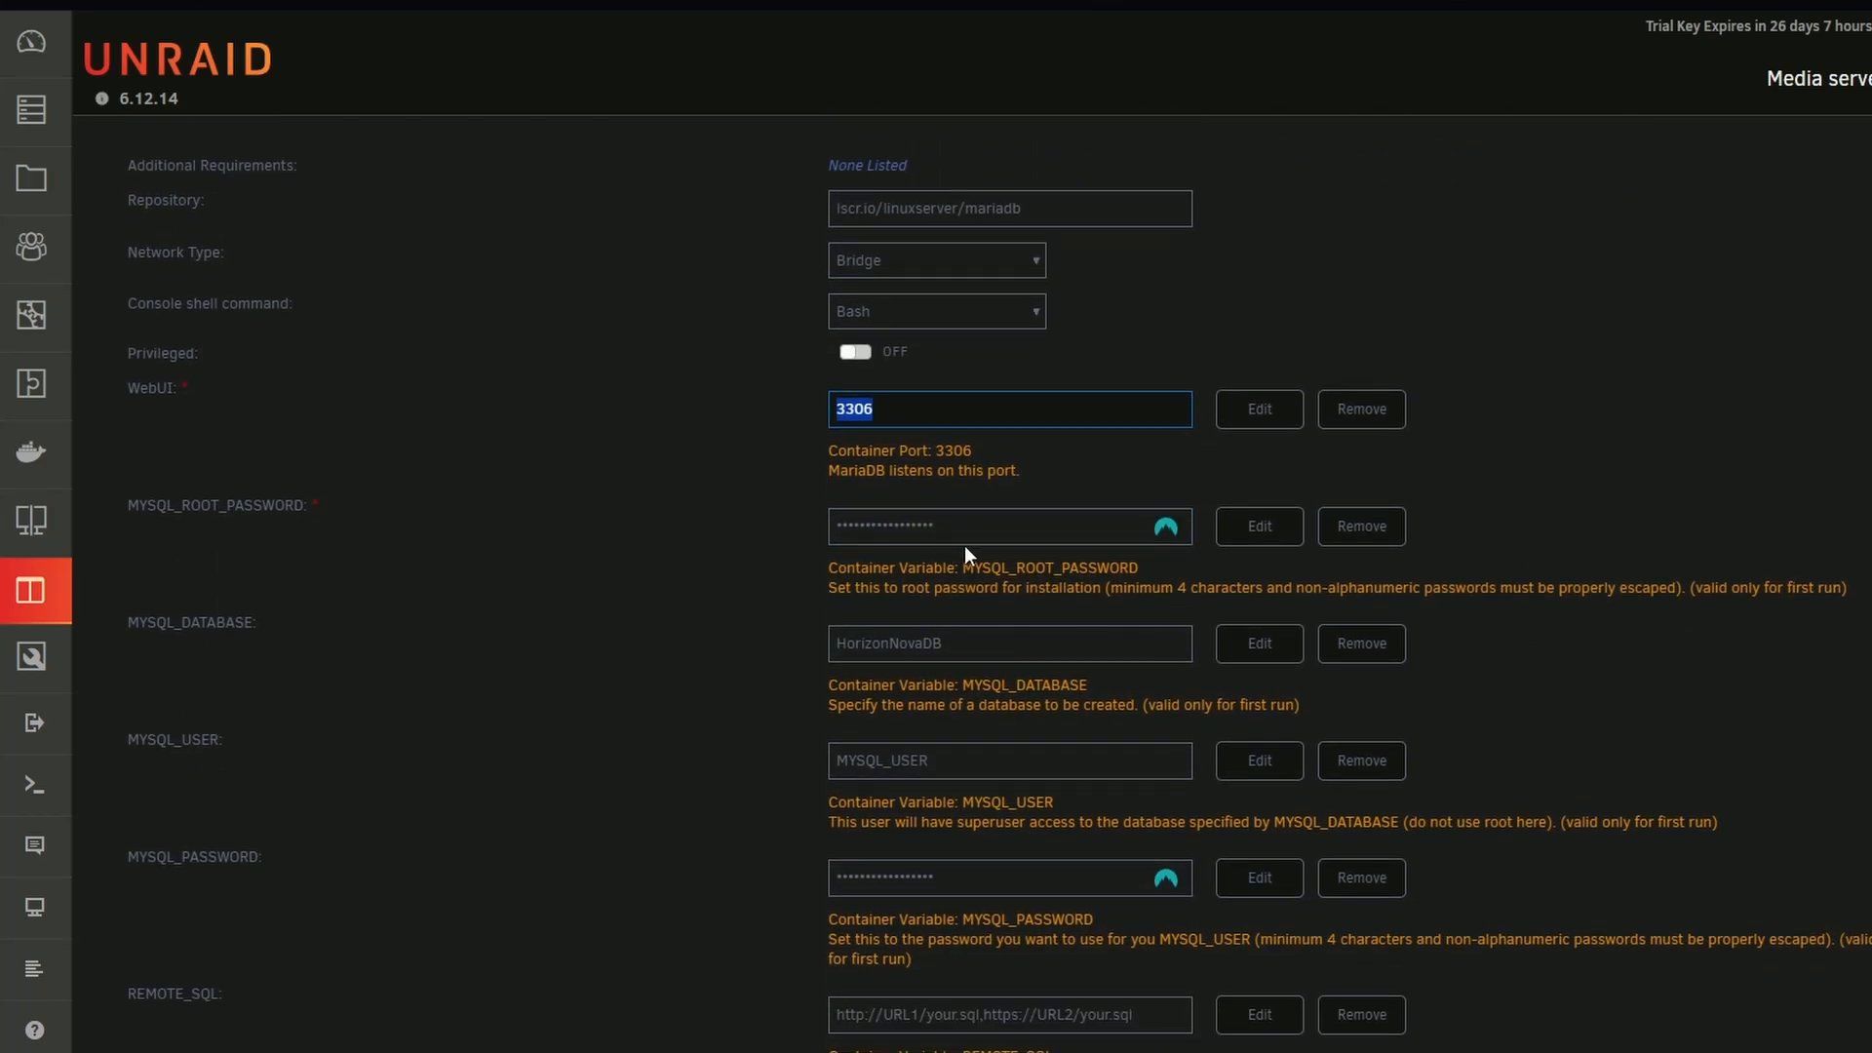
pyautogui.click(972, 527)
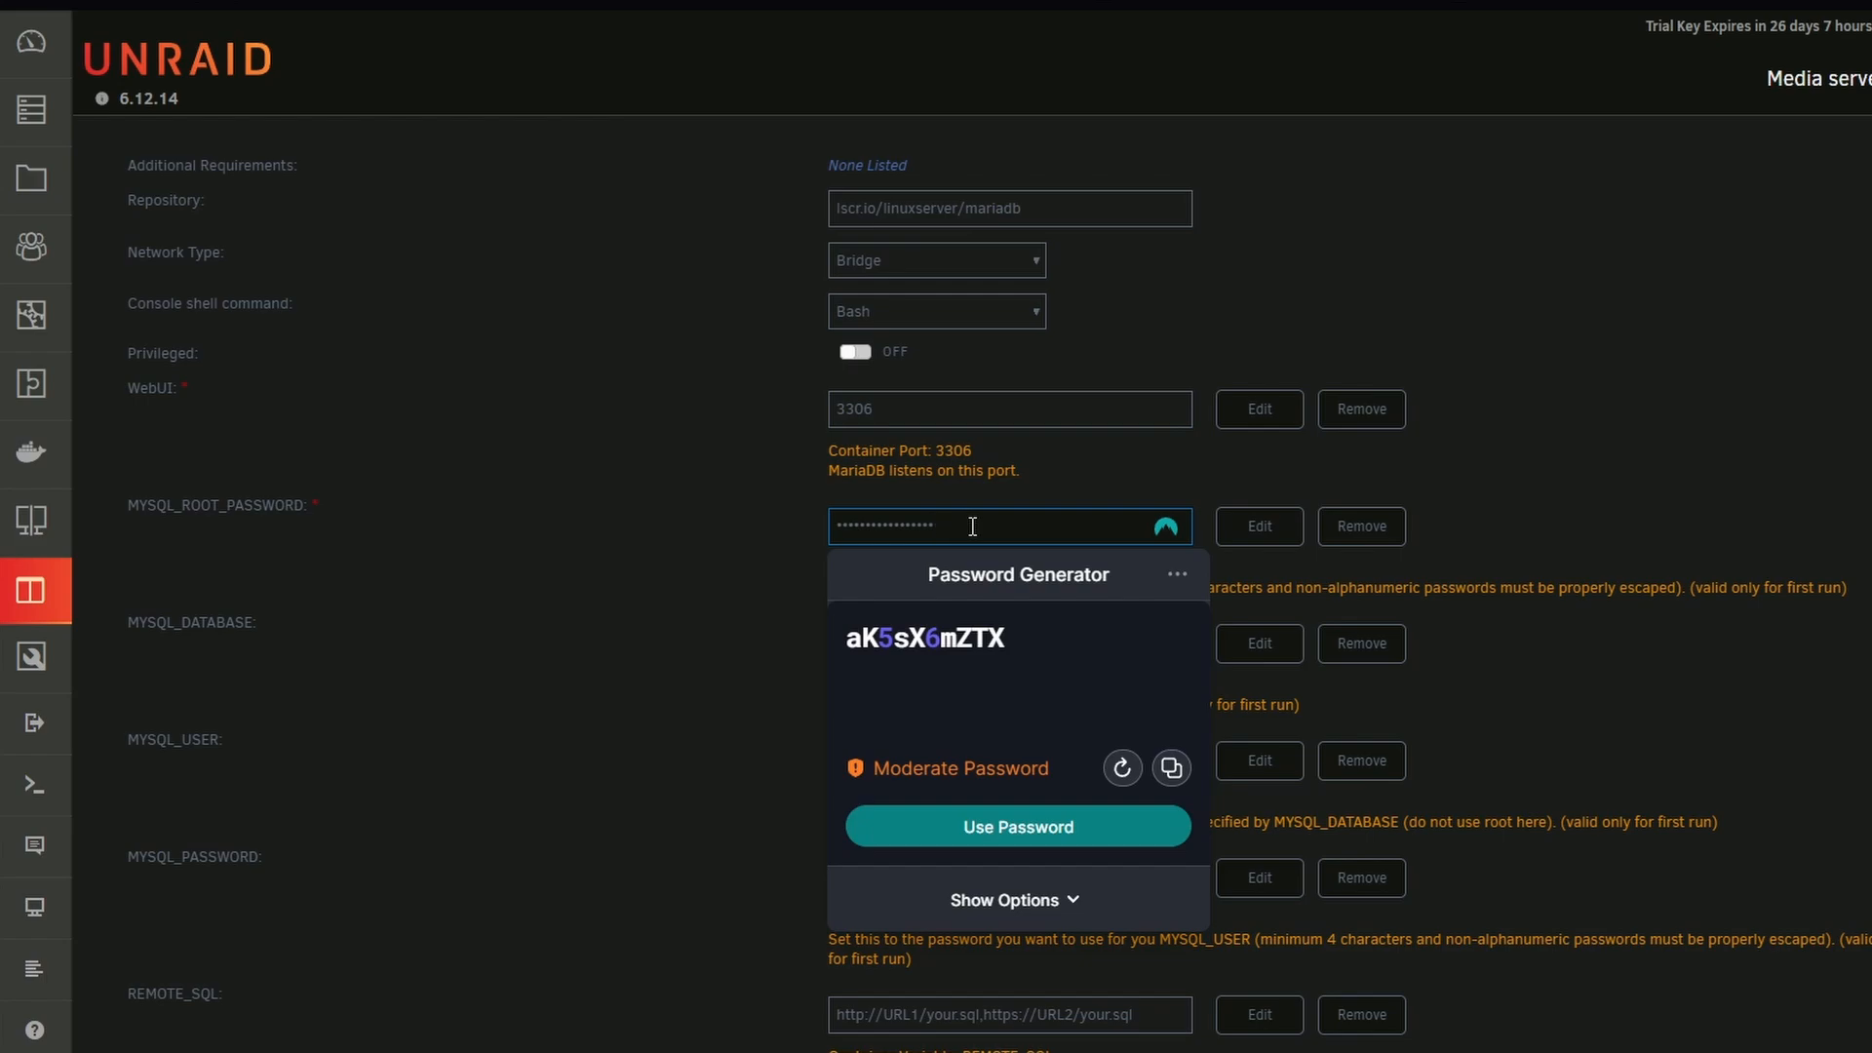
pyautogui.scroll(-1, 606, 589)
pyautogui.moveTo(956, 535); pyautogui.dragTo(838, 524)
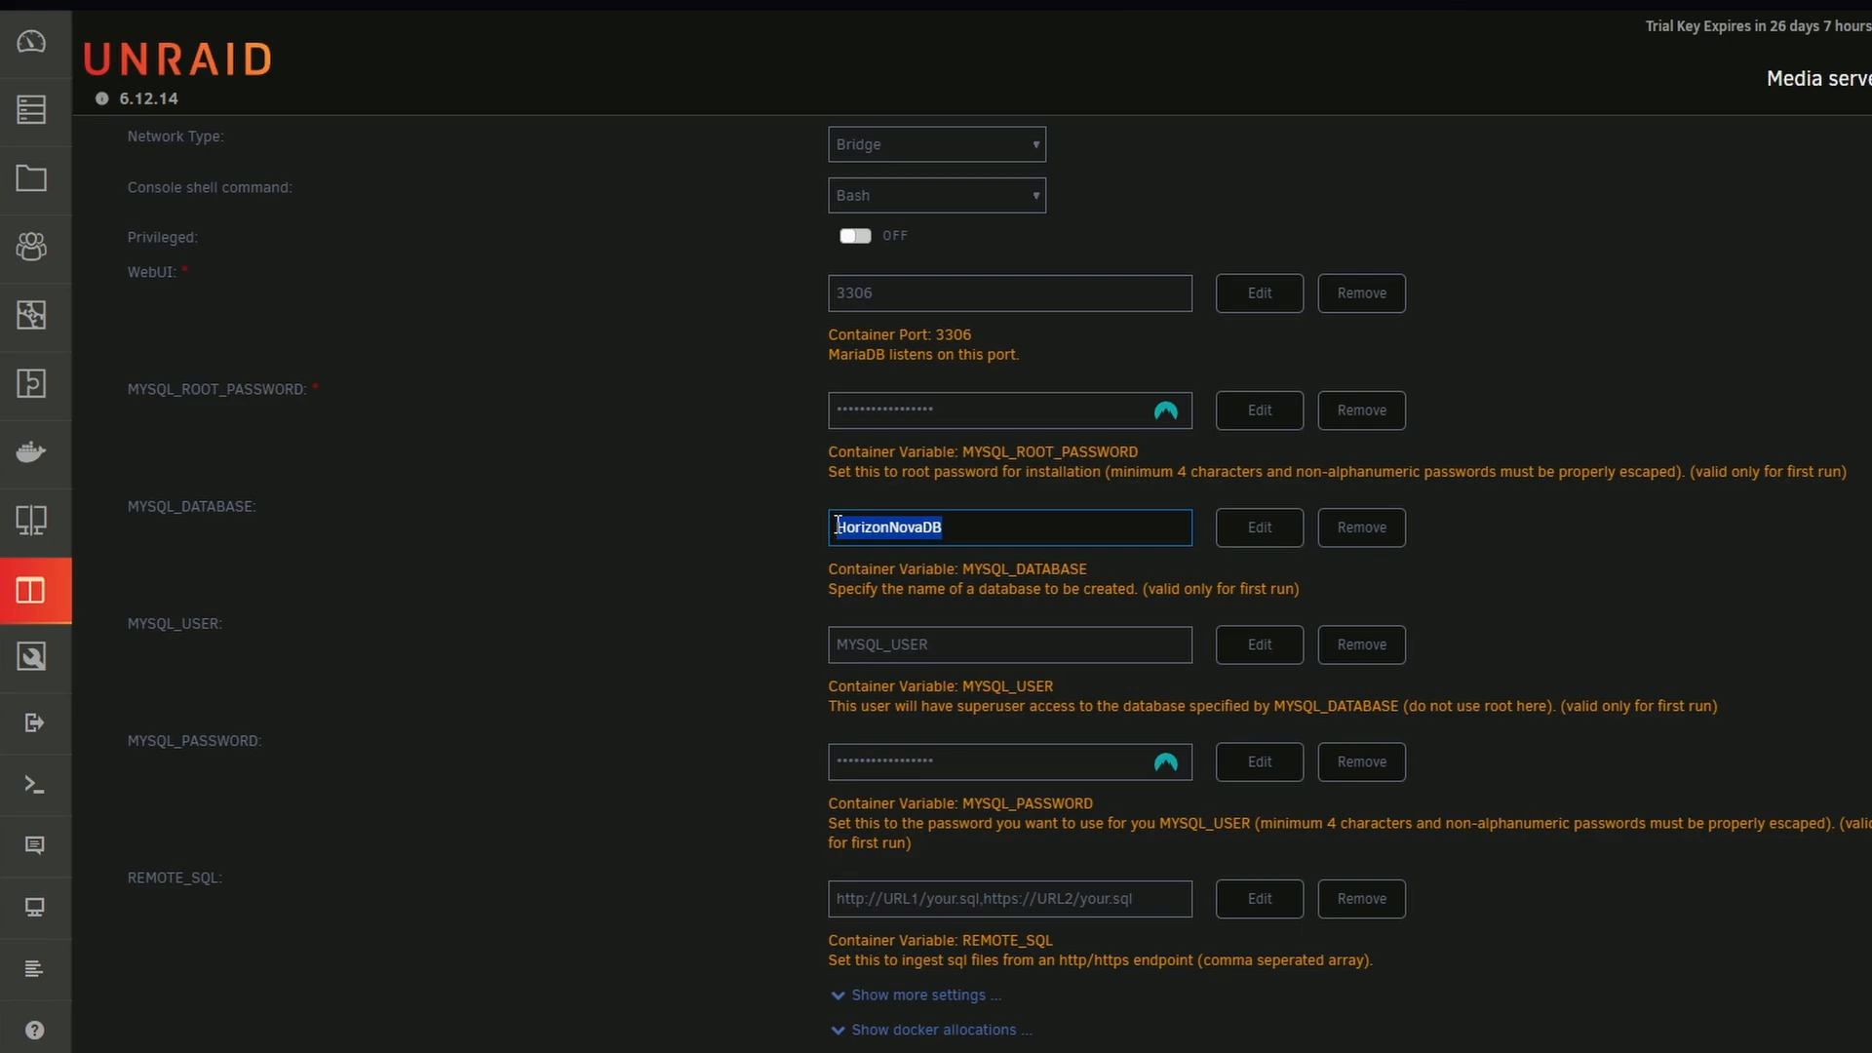
pyautogui.scroll(-1, 837, 525)
pyautogui.moveTo(936, 646); pyautogui.dragTo(831, 646)
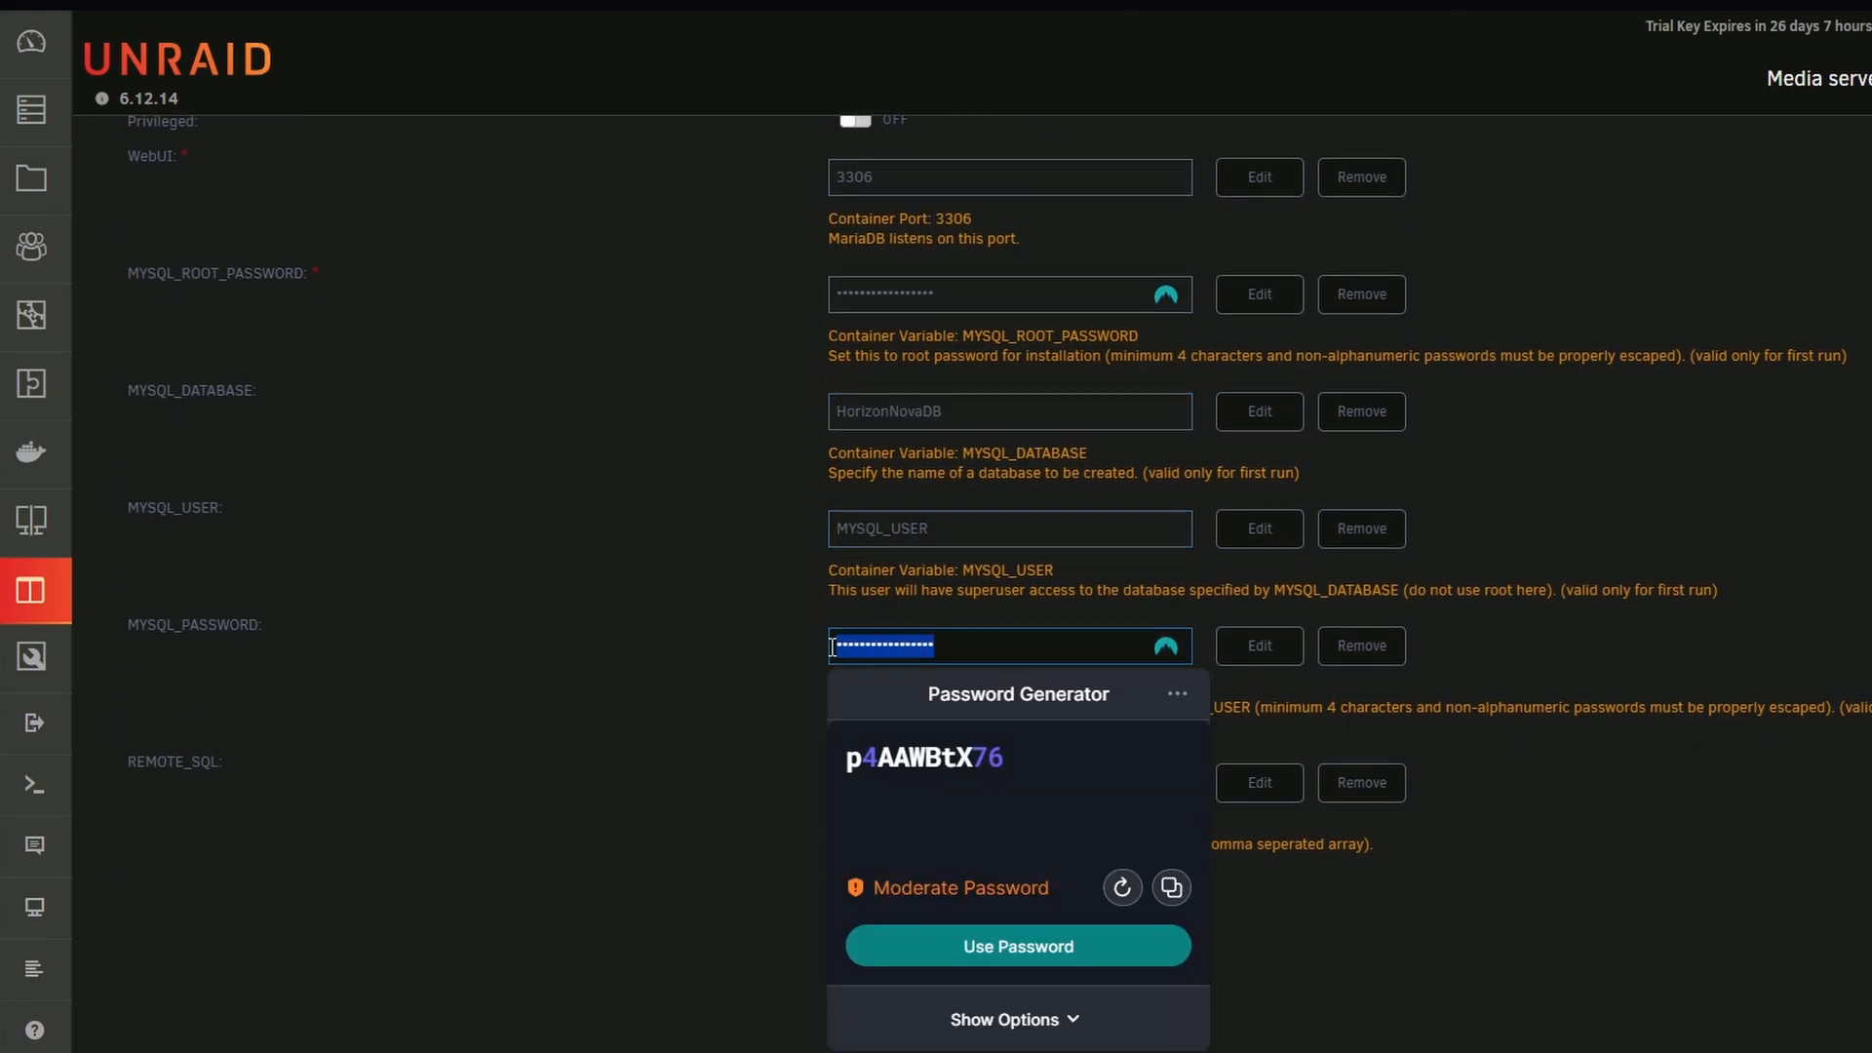
pyautogui.click(1032, 526)
pyautogui.doubleClick(1031, 526)
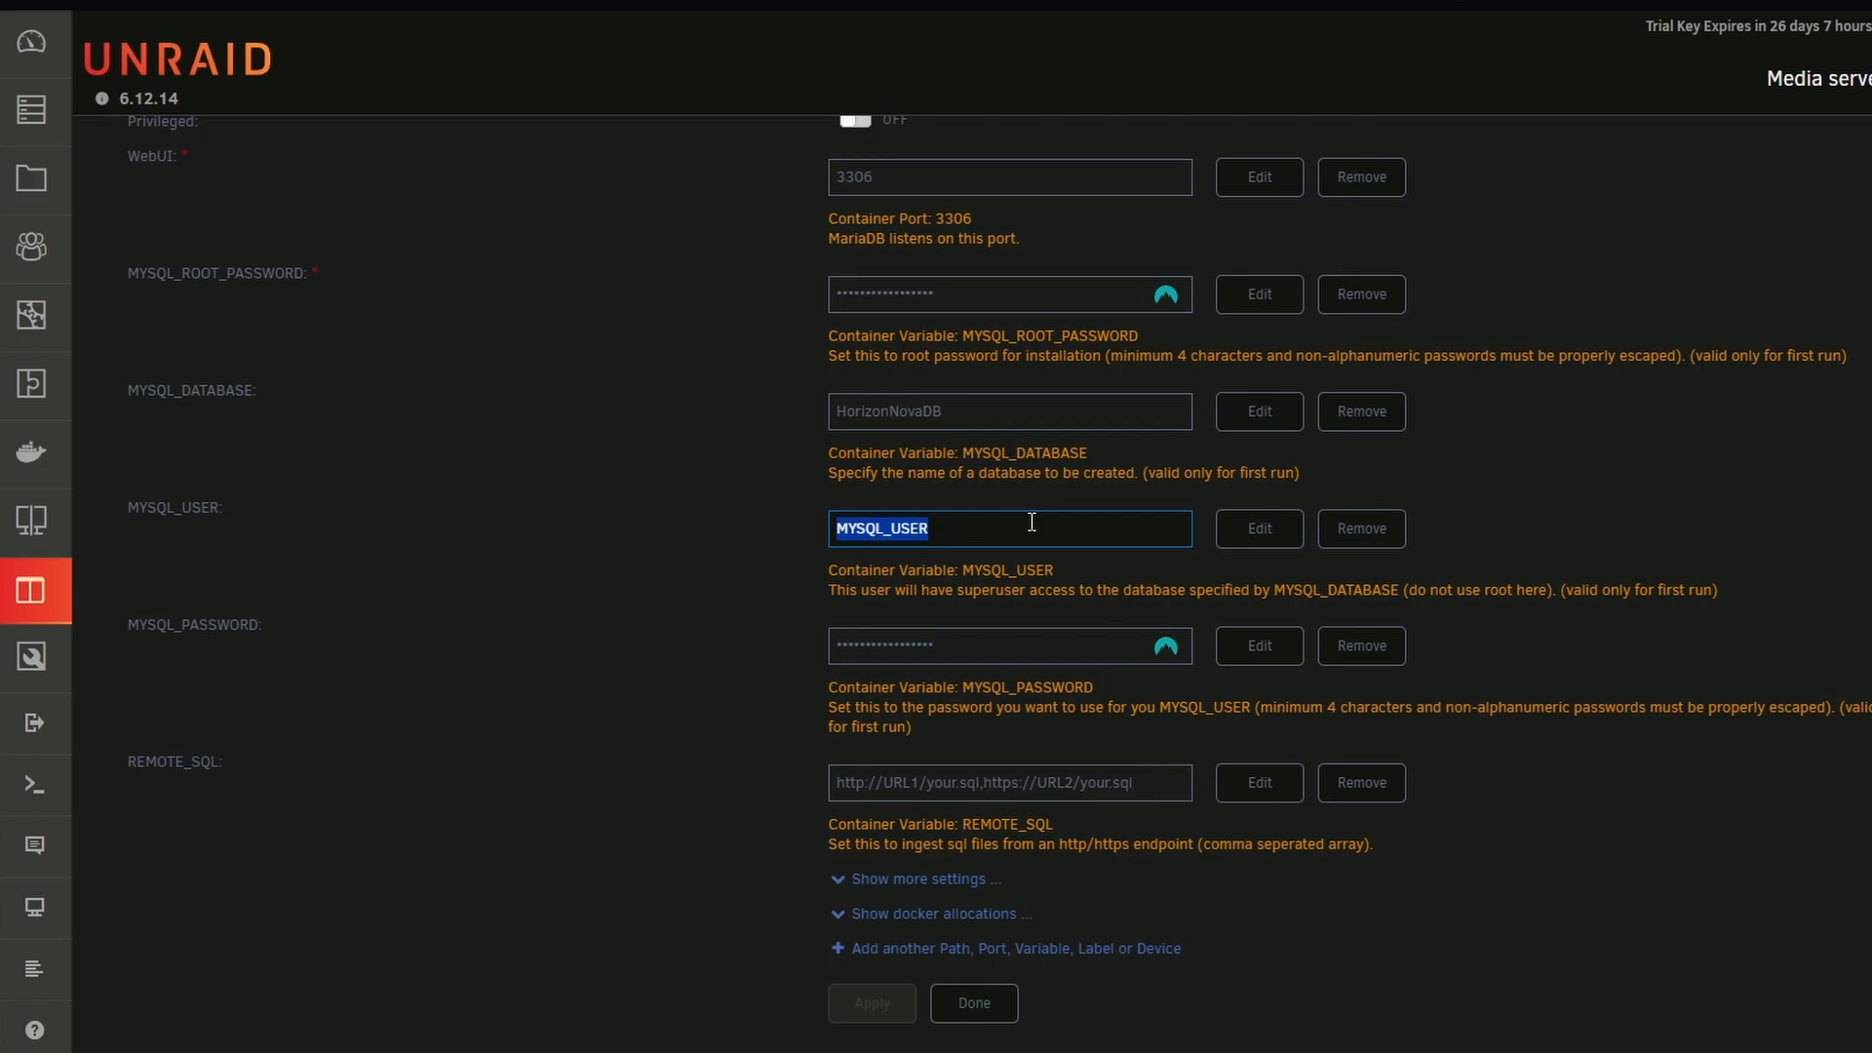
pyautogui.click(942, 1021)
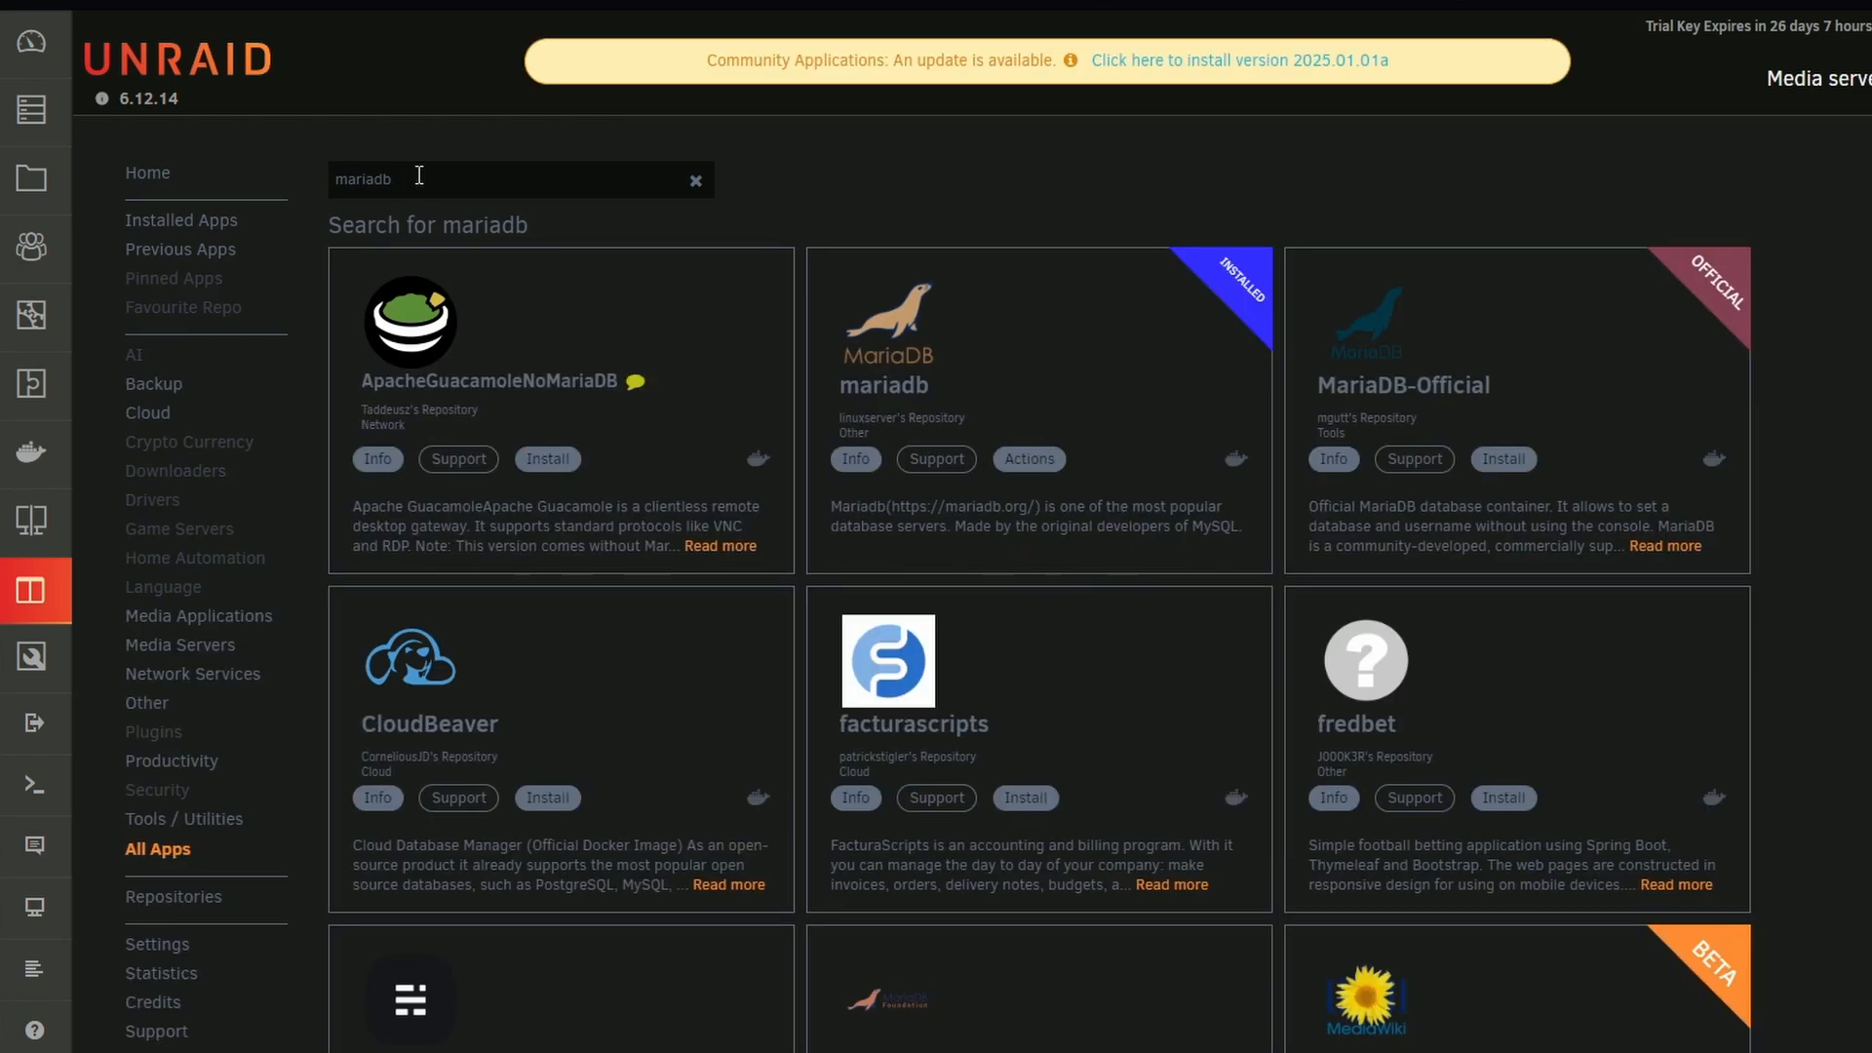
# Search the apps for Adminer and open the settings of the installed adminer container for editing
pyautogui.moveTo(417, 177); pyautogui.dragTo(286, 167)
pyautogui.write('Adminer')
pyautogui.press('Return')
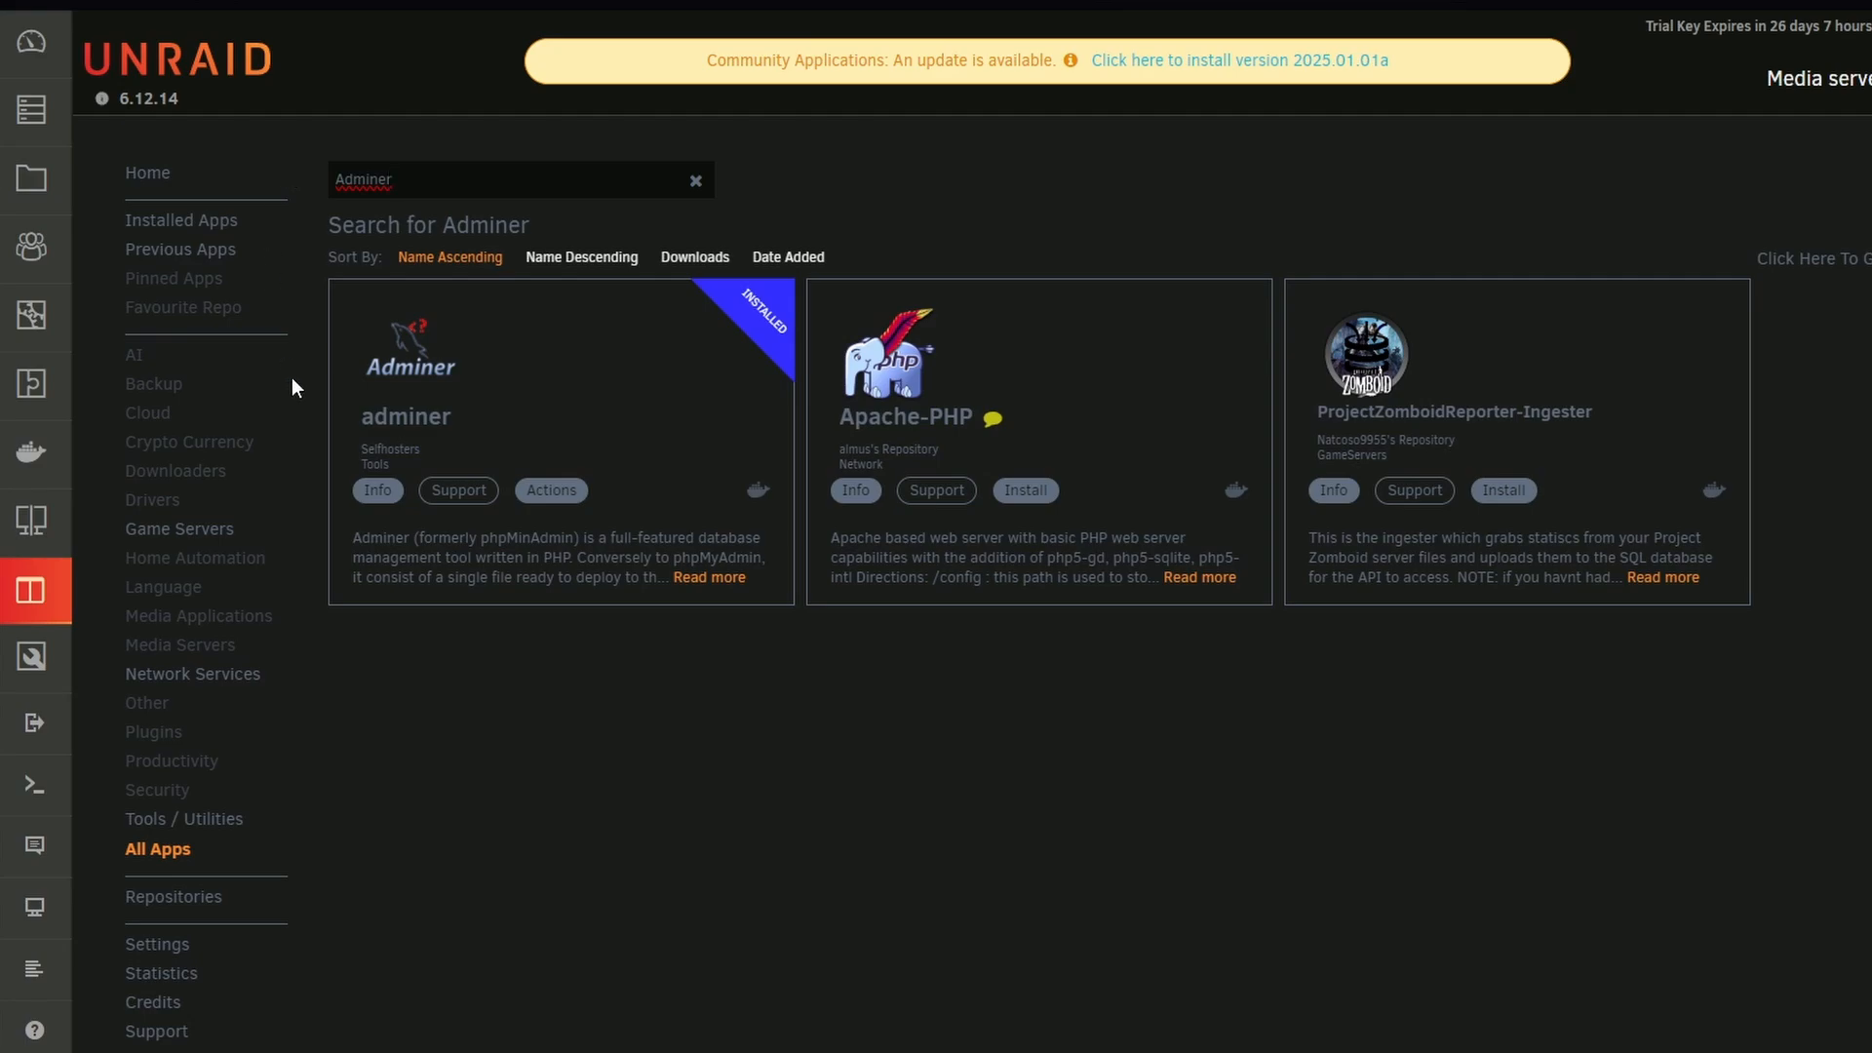
pyautogui.click(546, 491)
pyautogui.click(580, 568)
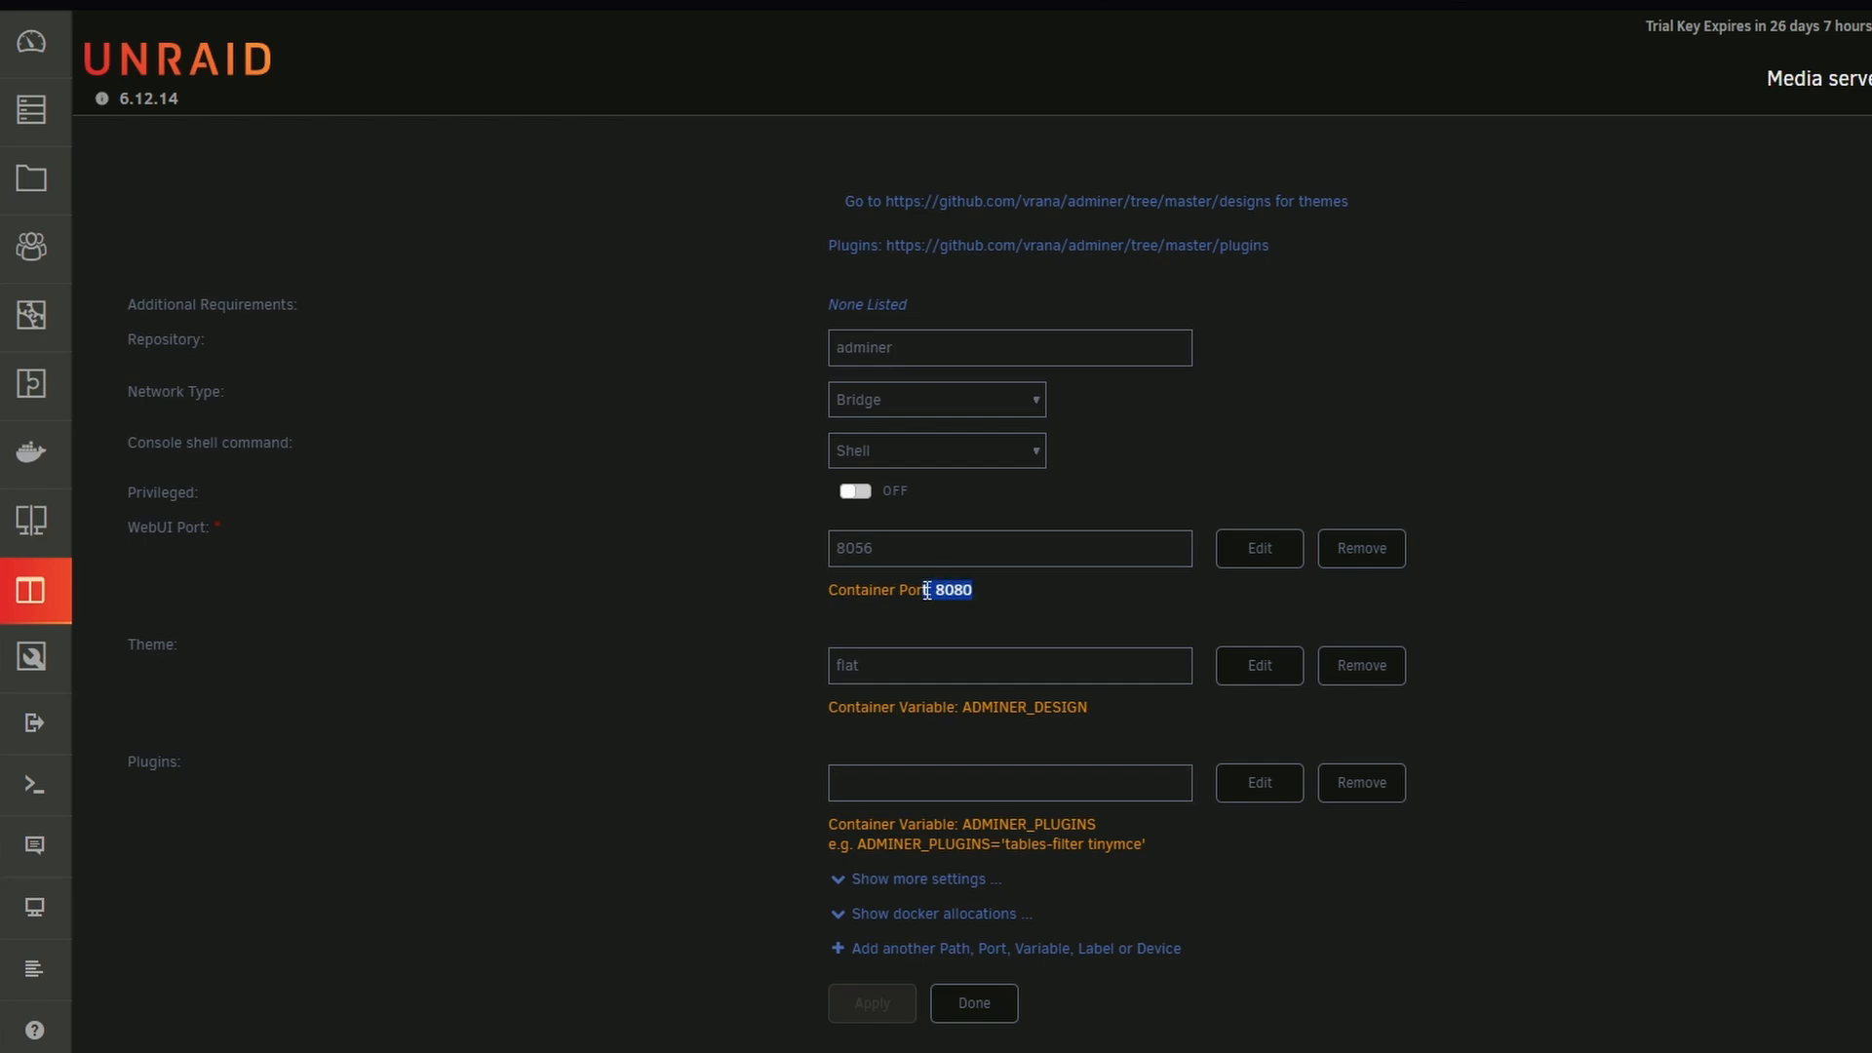
# Show the Docker allocations in the adminer settings and examine which ports the Pterodactyl-Wings container uses
pyautogui.click(890, 914)
pyautogui.scroll(-3, 1362, 974)
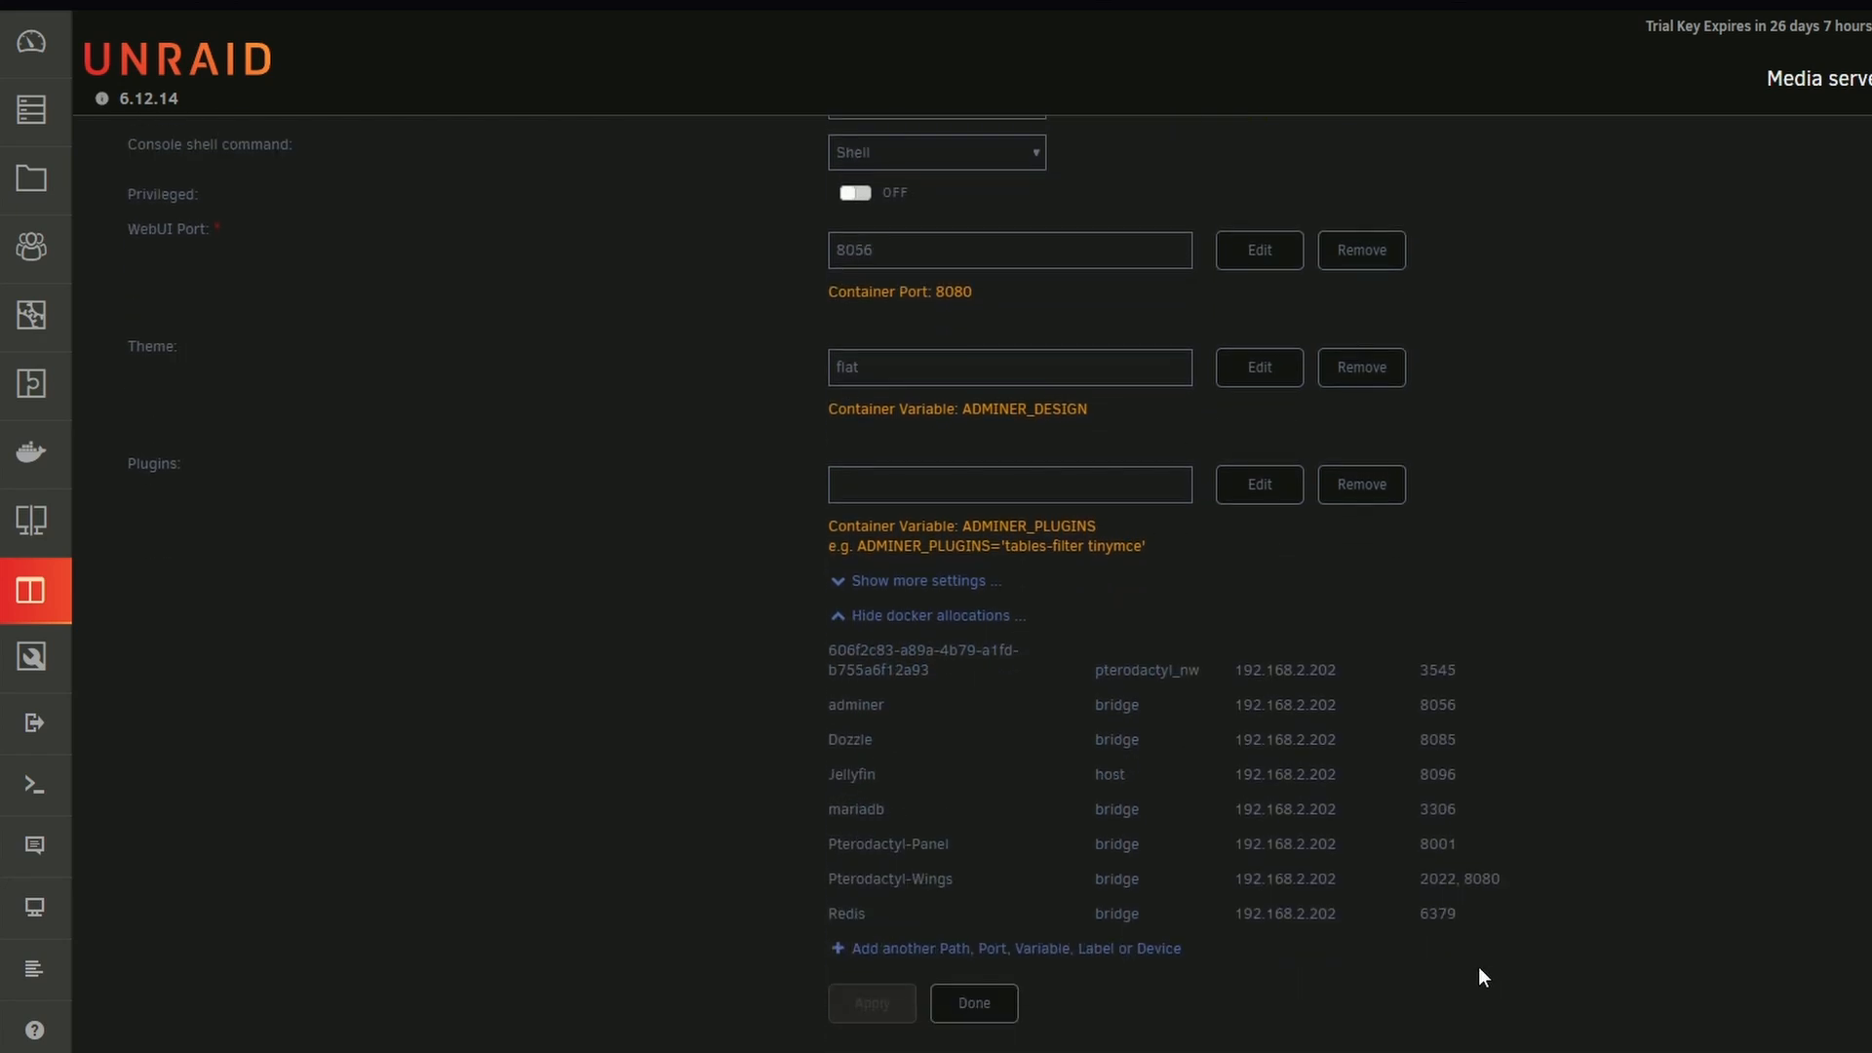
pyautogui.moveTo(1362, 974); pyautogui.dragTo(828, 643)
pyautogui.click(1521, 796)
pyautogui.moveTo(829, 885); pyautogui.dragTo(1488, 882)
pyautogui.click(1433, 883)
pyautogui.click(1497, 885)
pyautogui.scroll(3, 1488, 881)
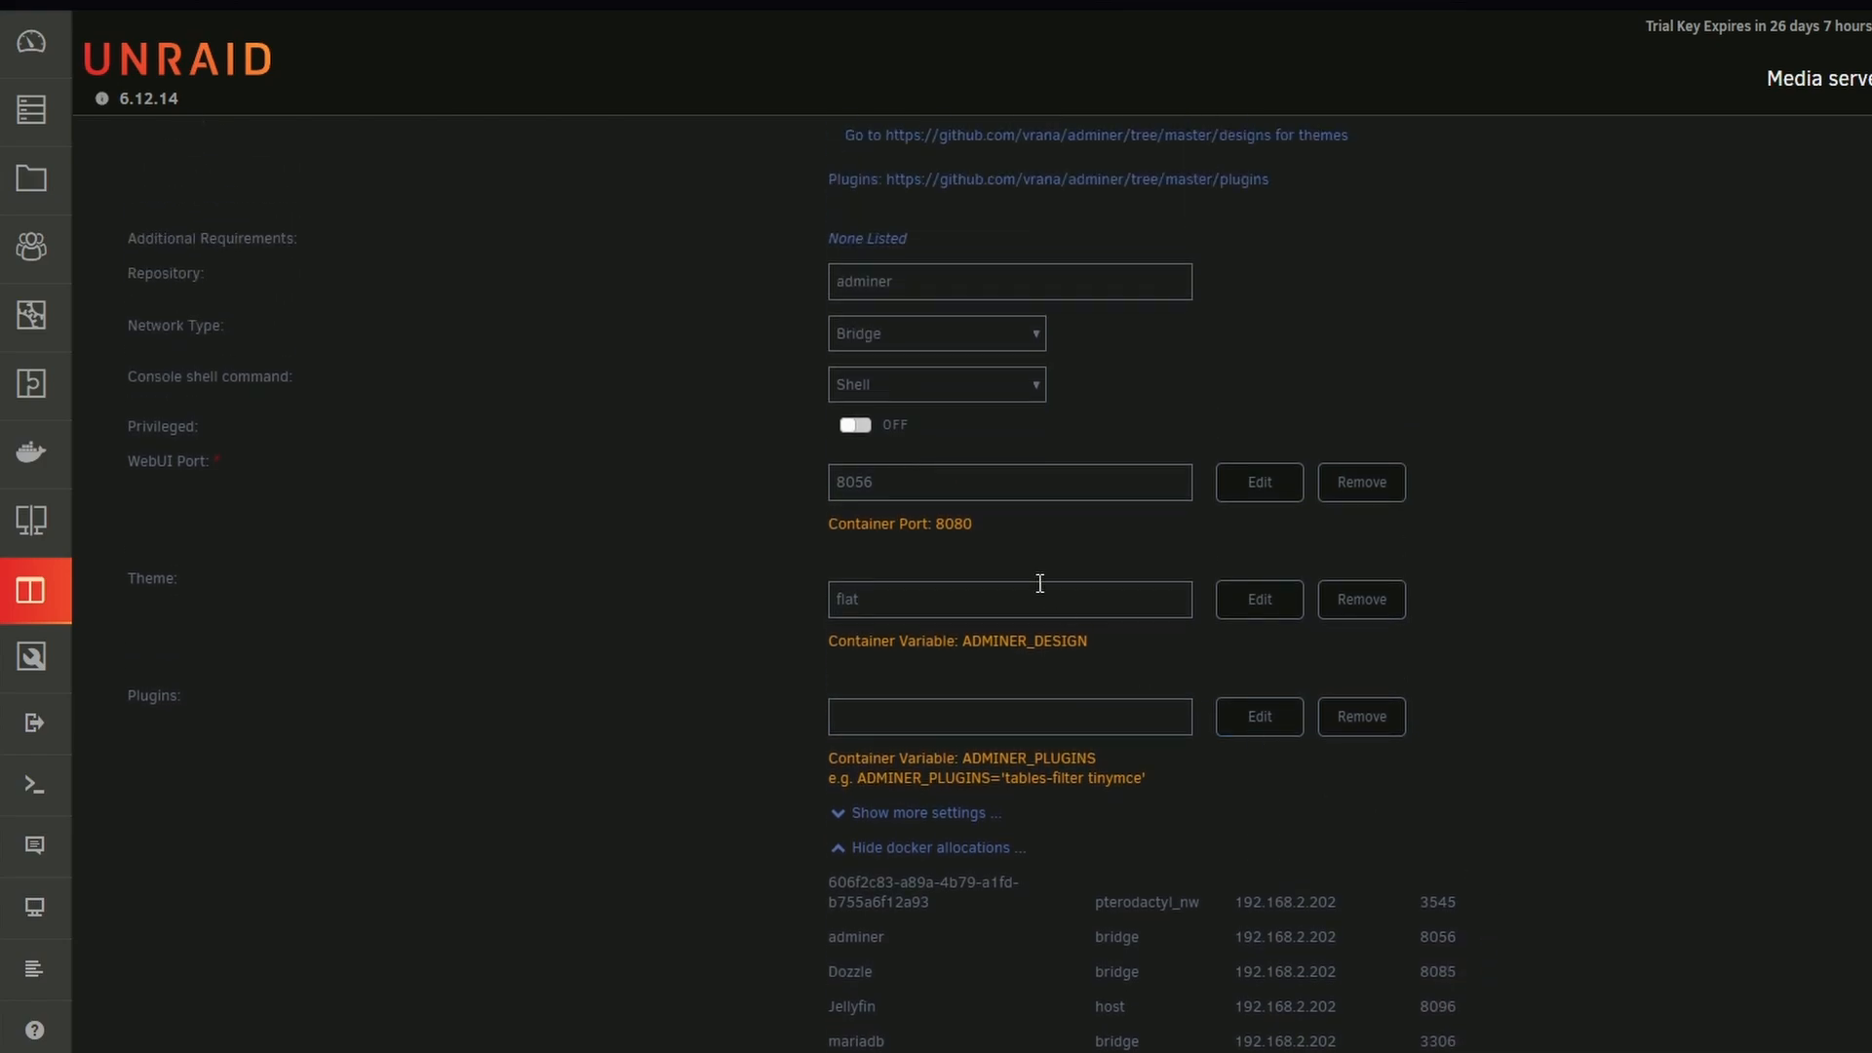
# Review adminer's WebUI port, theme and plugins settings, and close them without changes
pyautogui.click(927, 482)
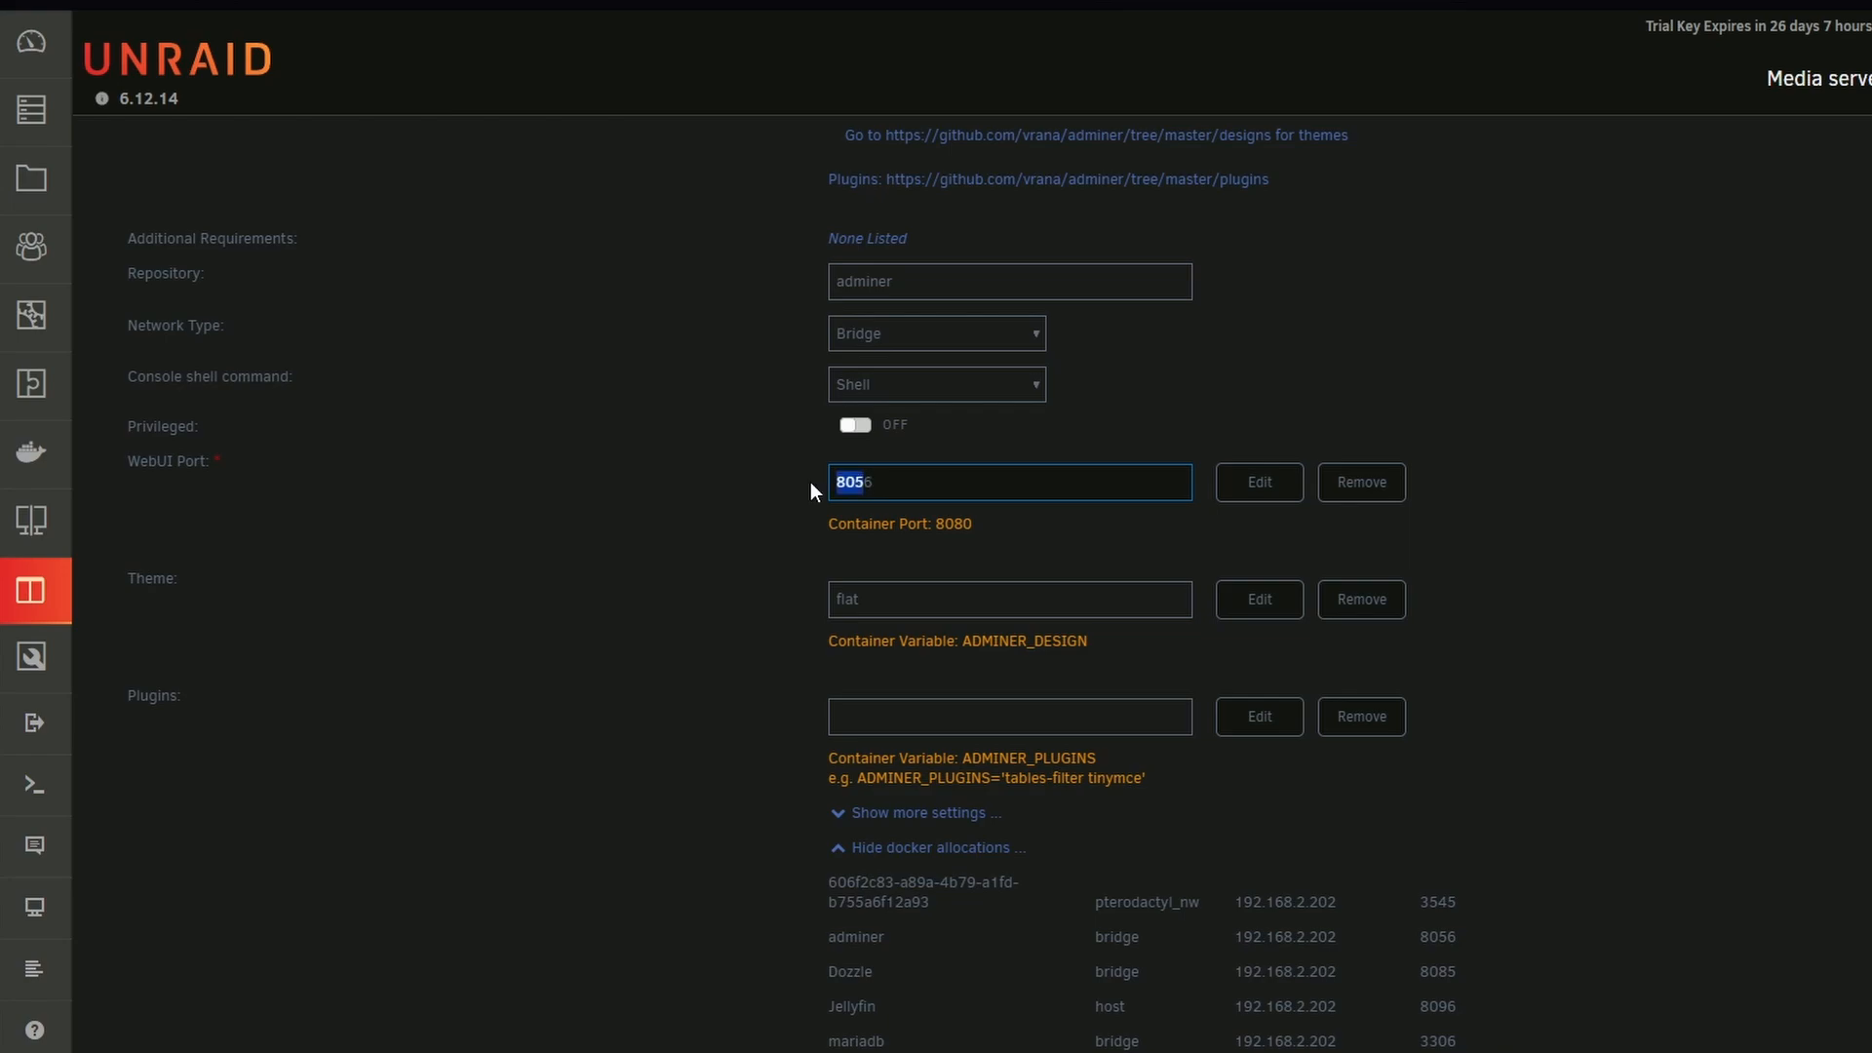
pyautogui.click(858, 495)
pyautogui.scroll(-1, 866, 501)
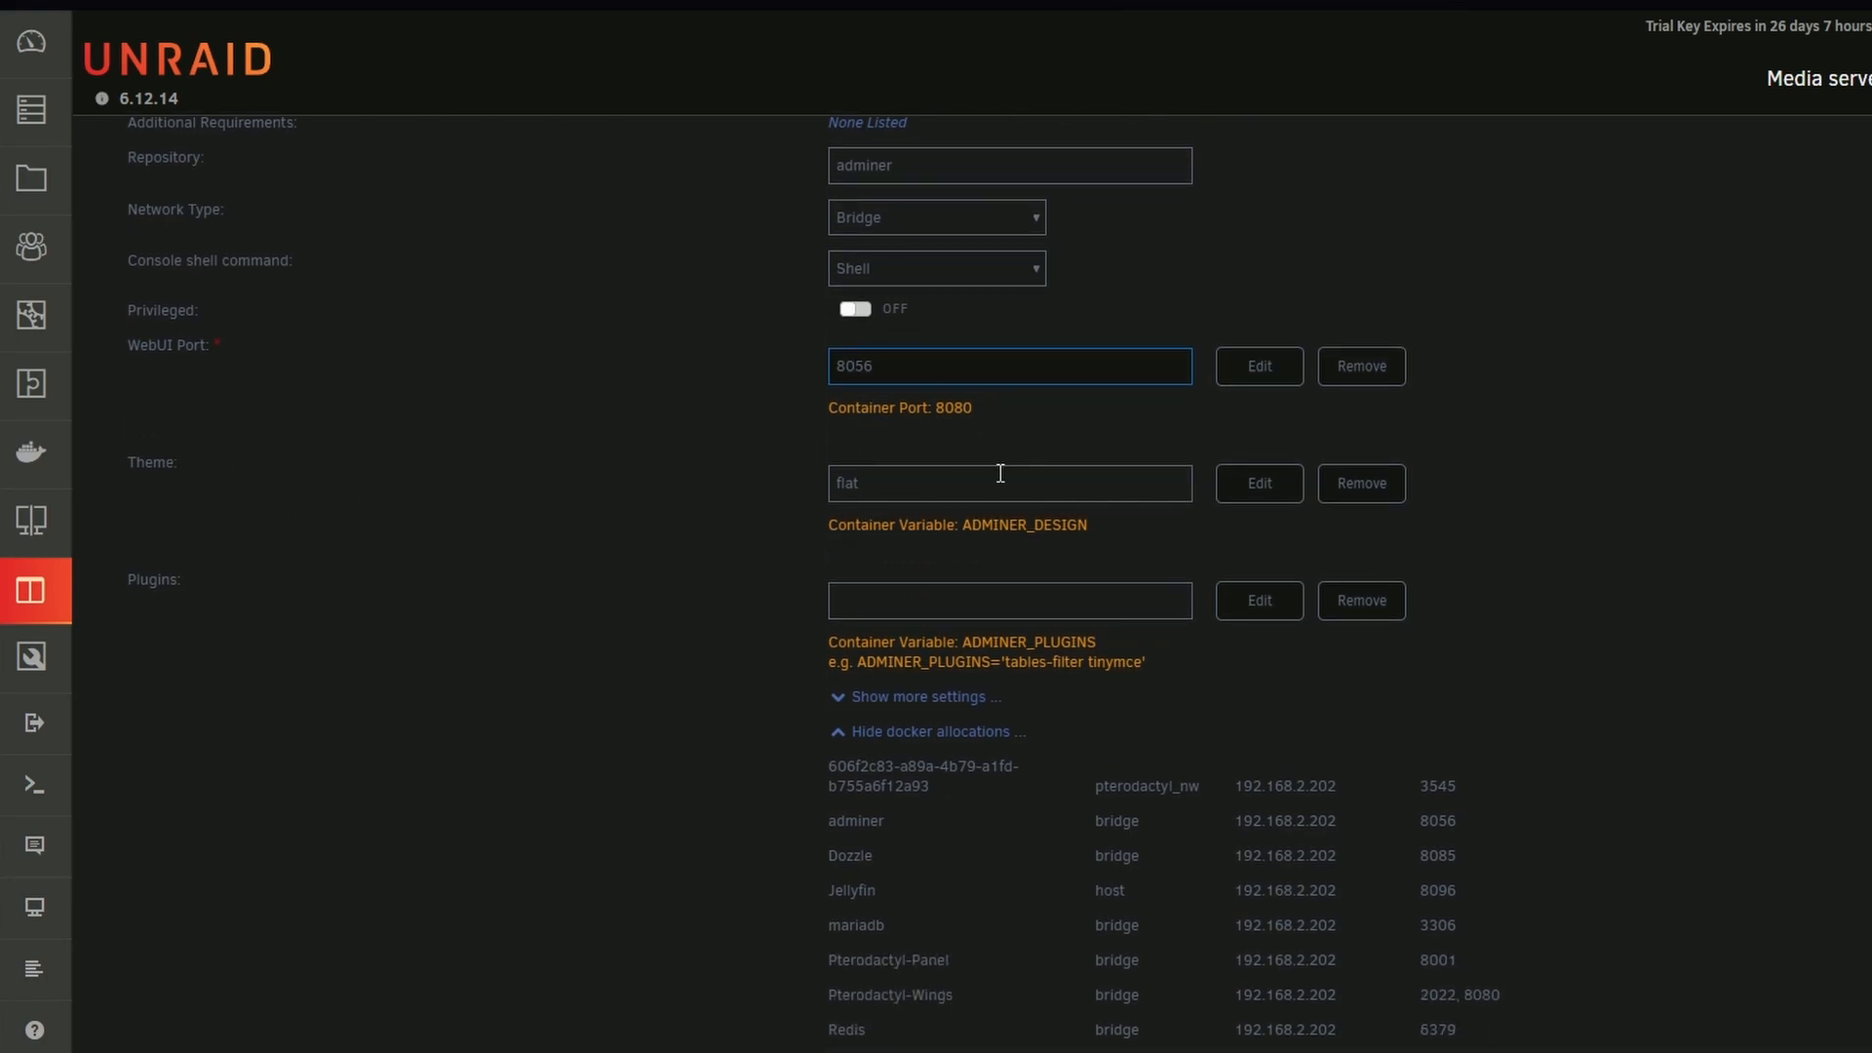
pyautogui.doubleClick(1000, 473)
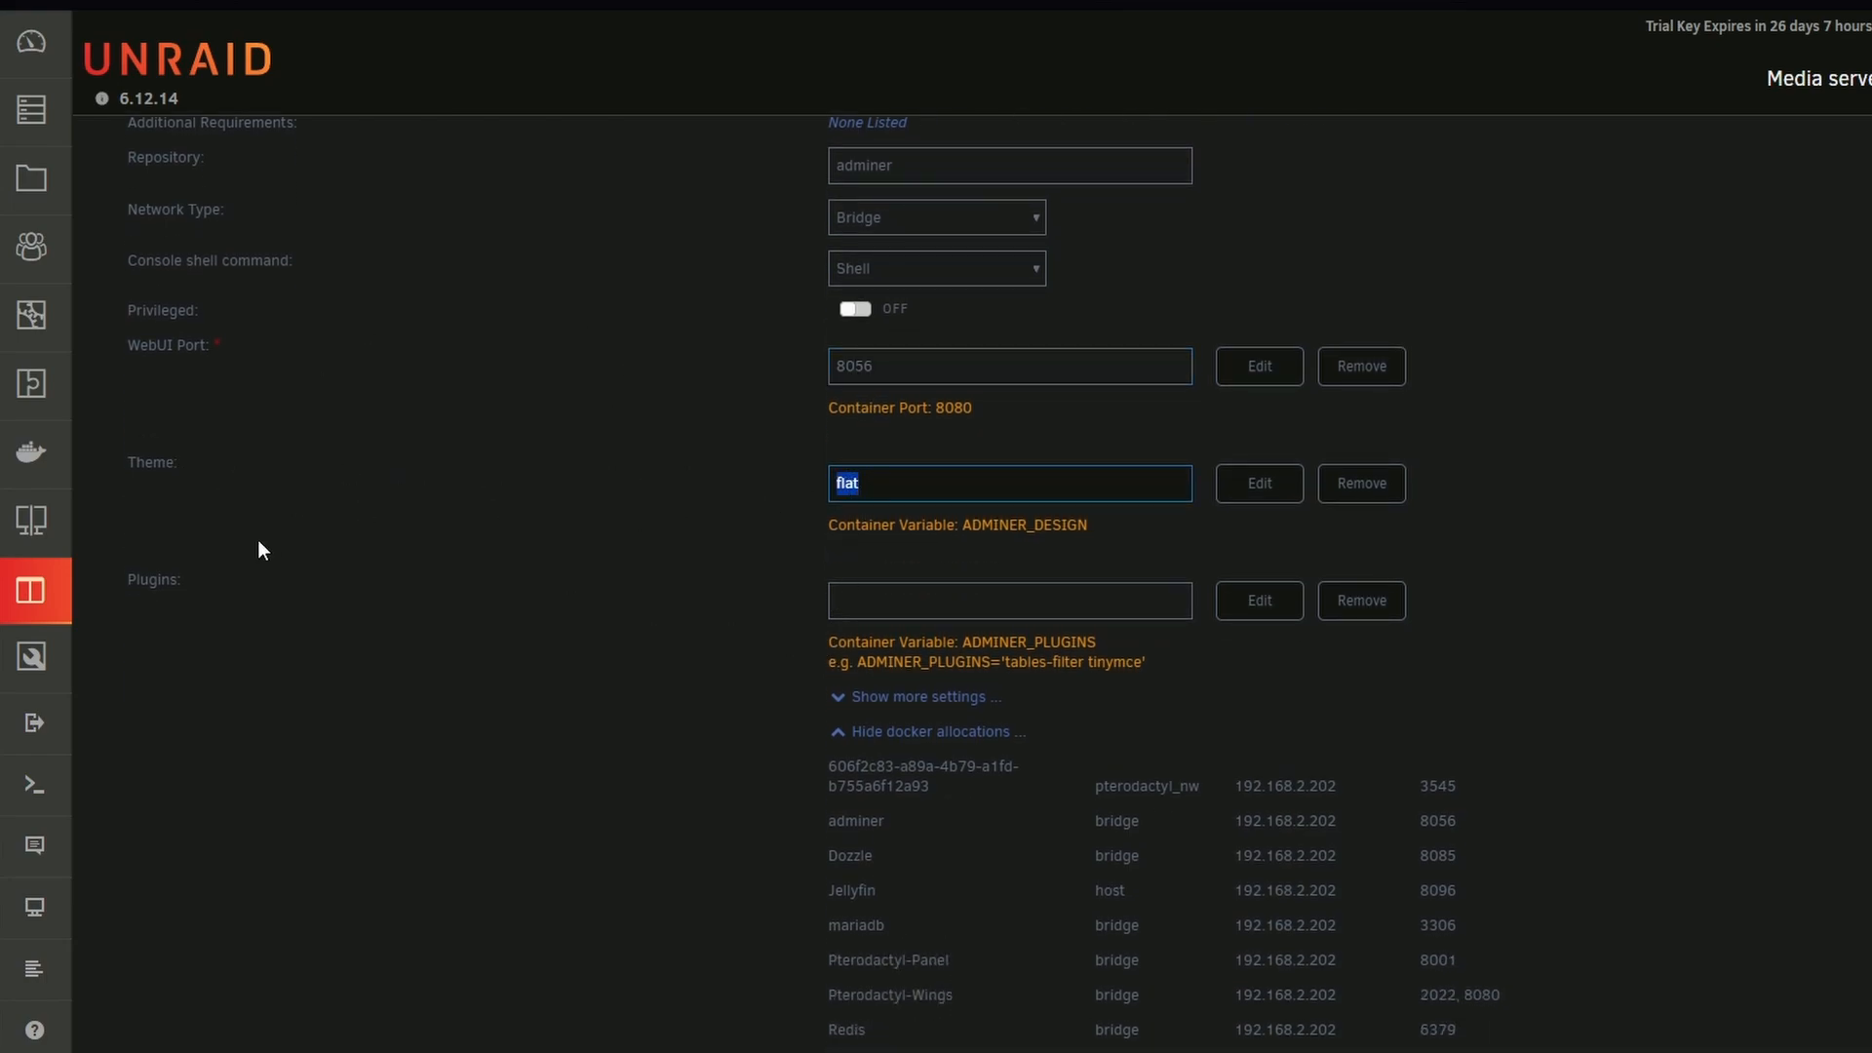
pyautogui.click(938, 597)
pyautogui.scroll(-1, 945, 590)
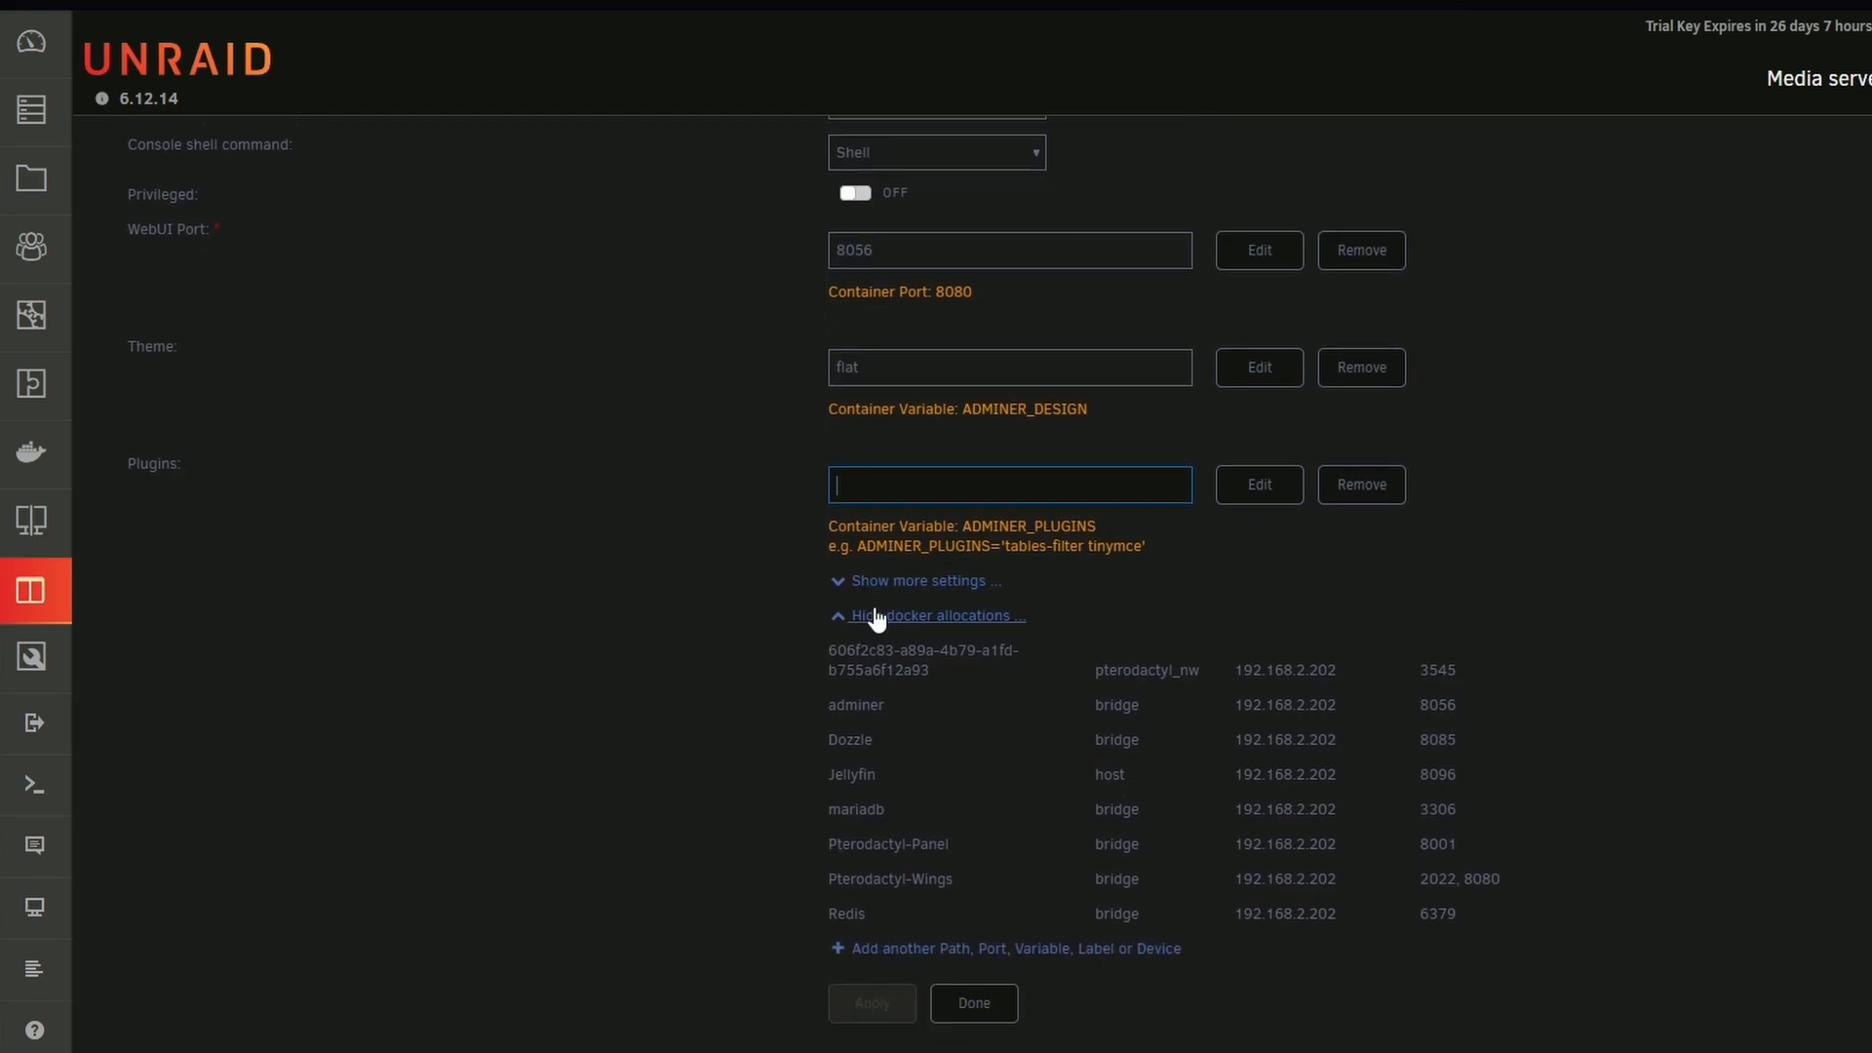
pyautogui.click(970, 1014)
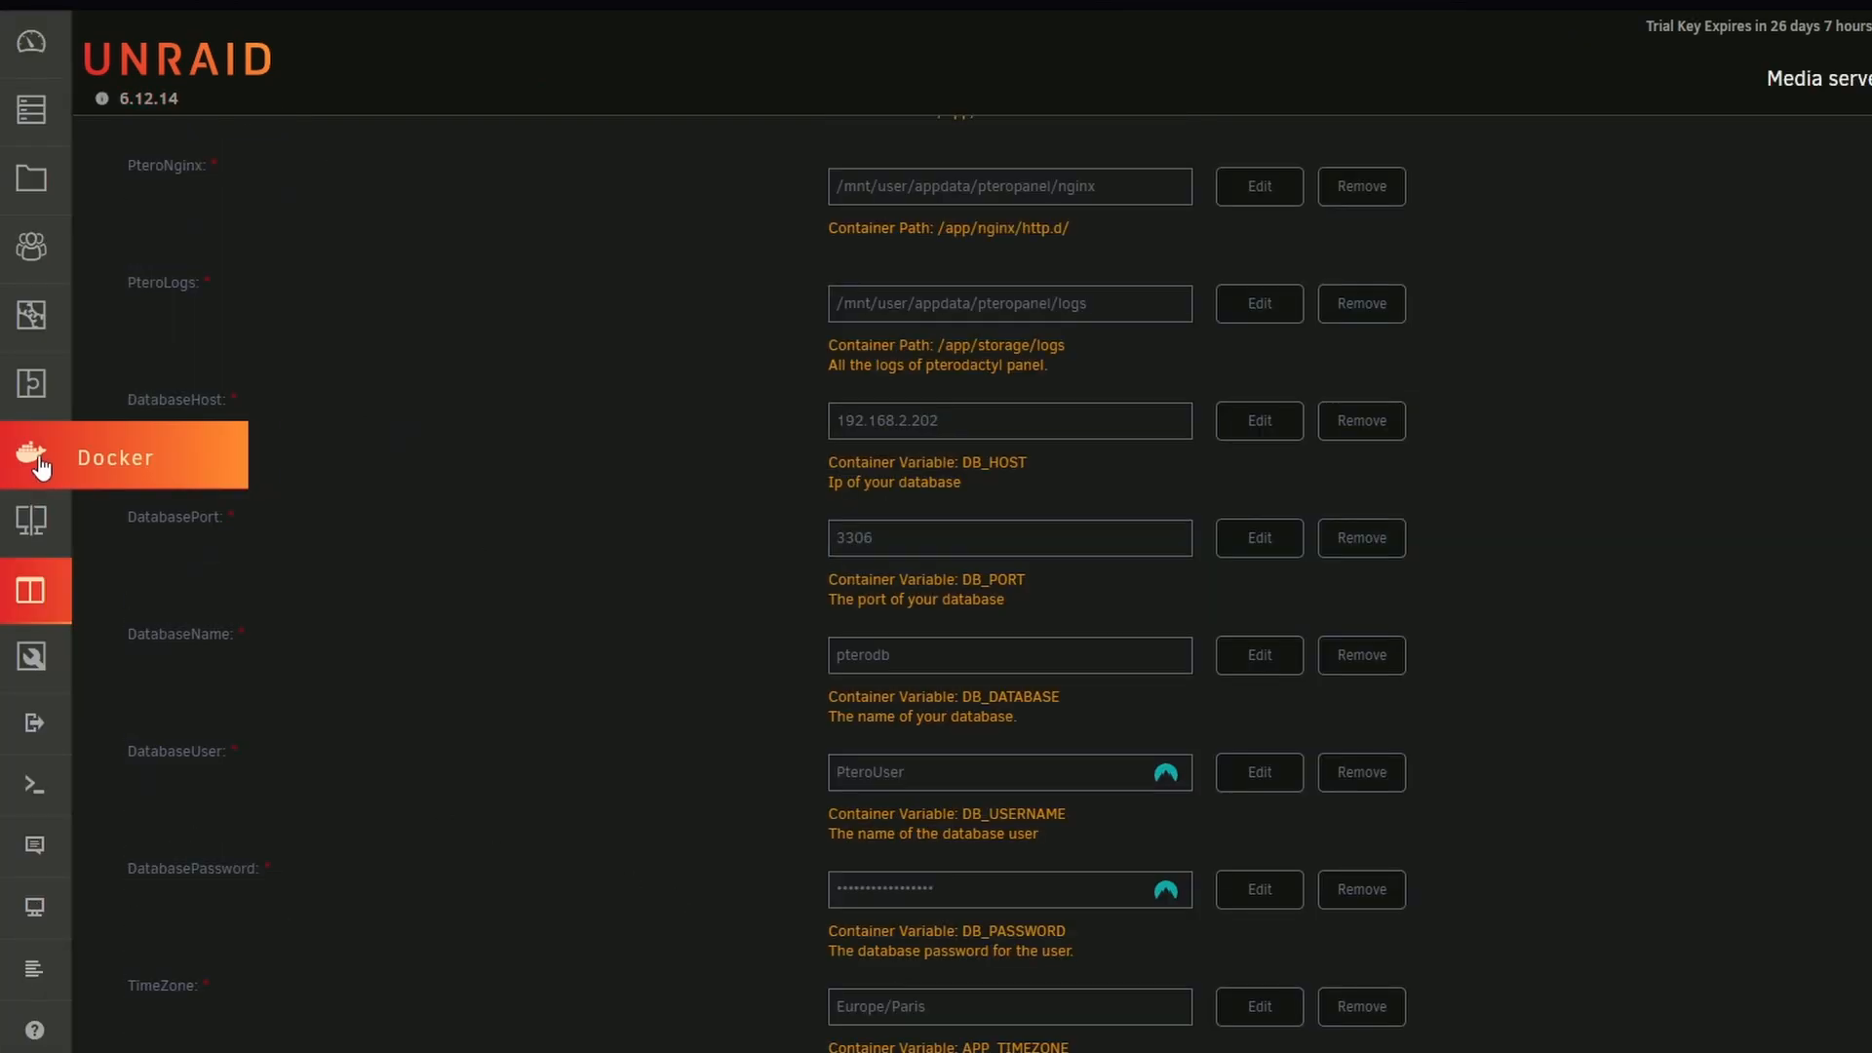
# Open the adminer container's web interface from the Docker container list
pyautogui.click(40, 466)
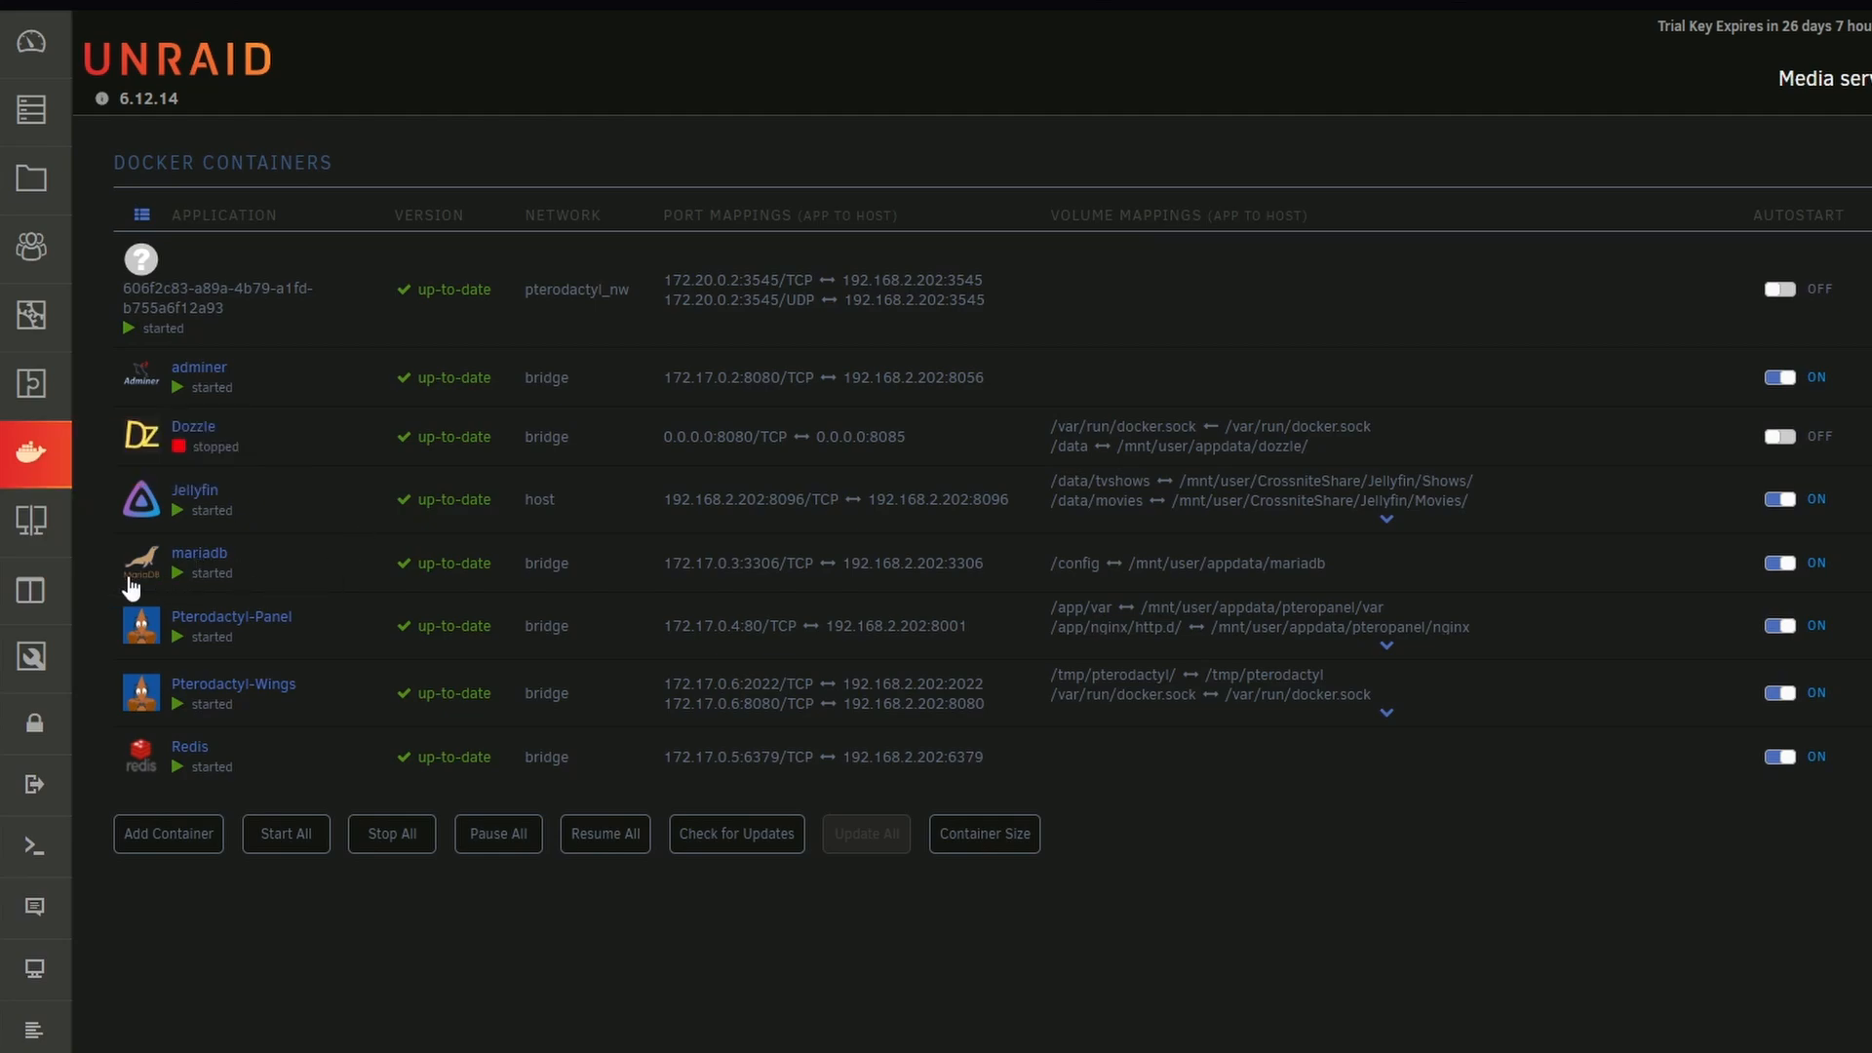
pyautogui.click(141, 375)
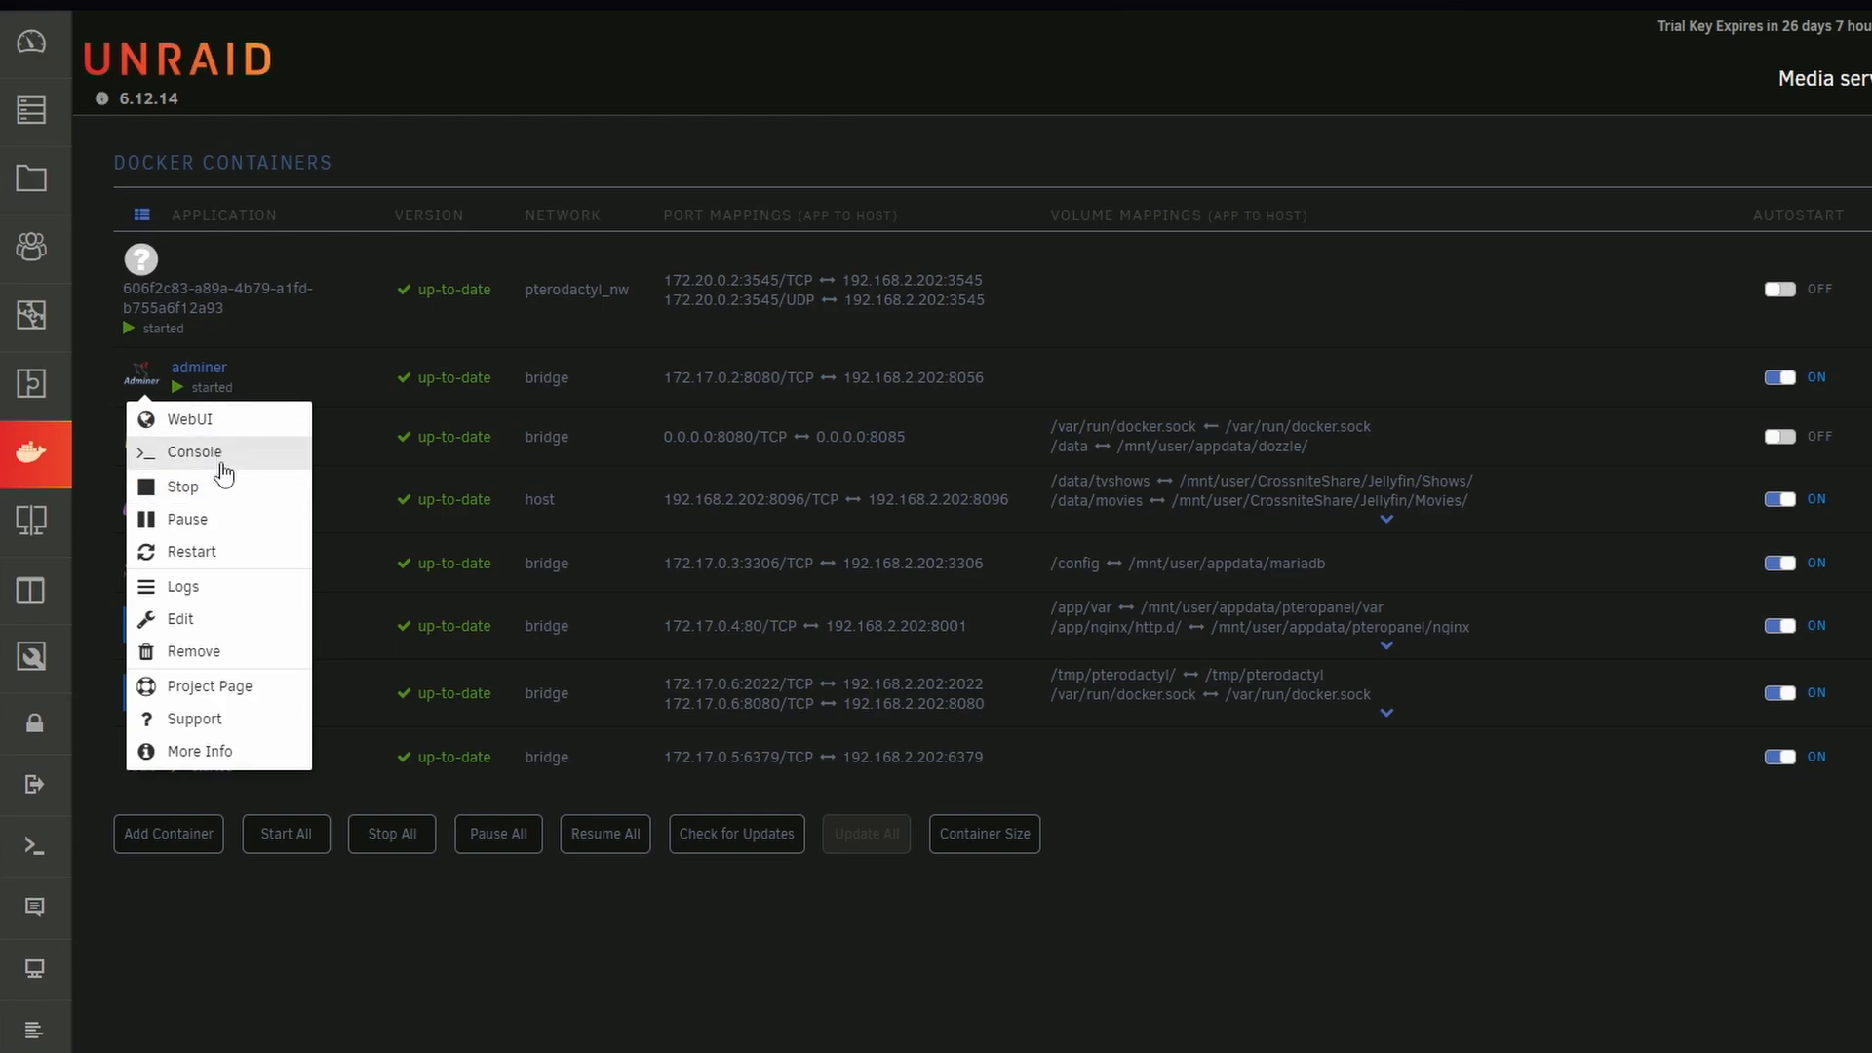
pyautogui.click(216, 427)
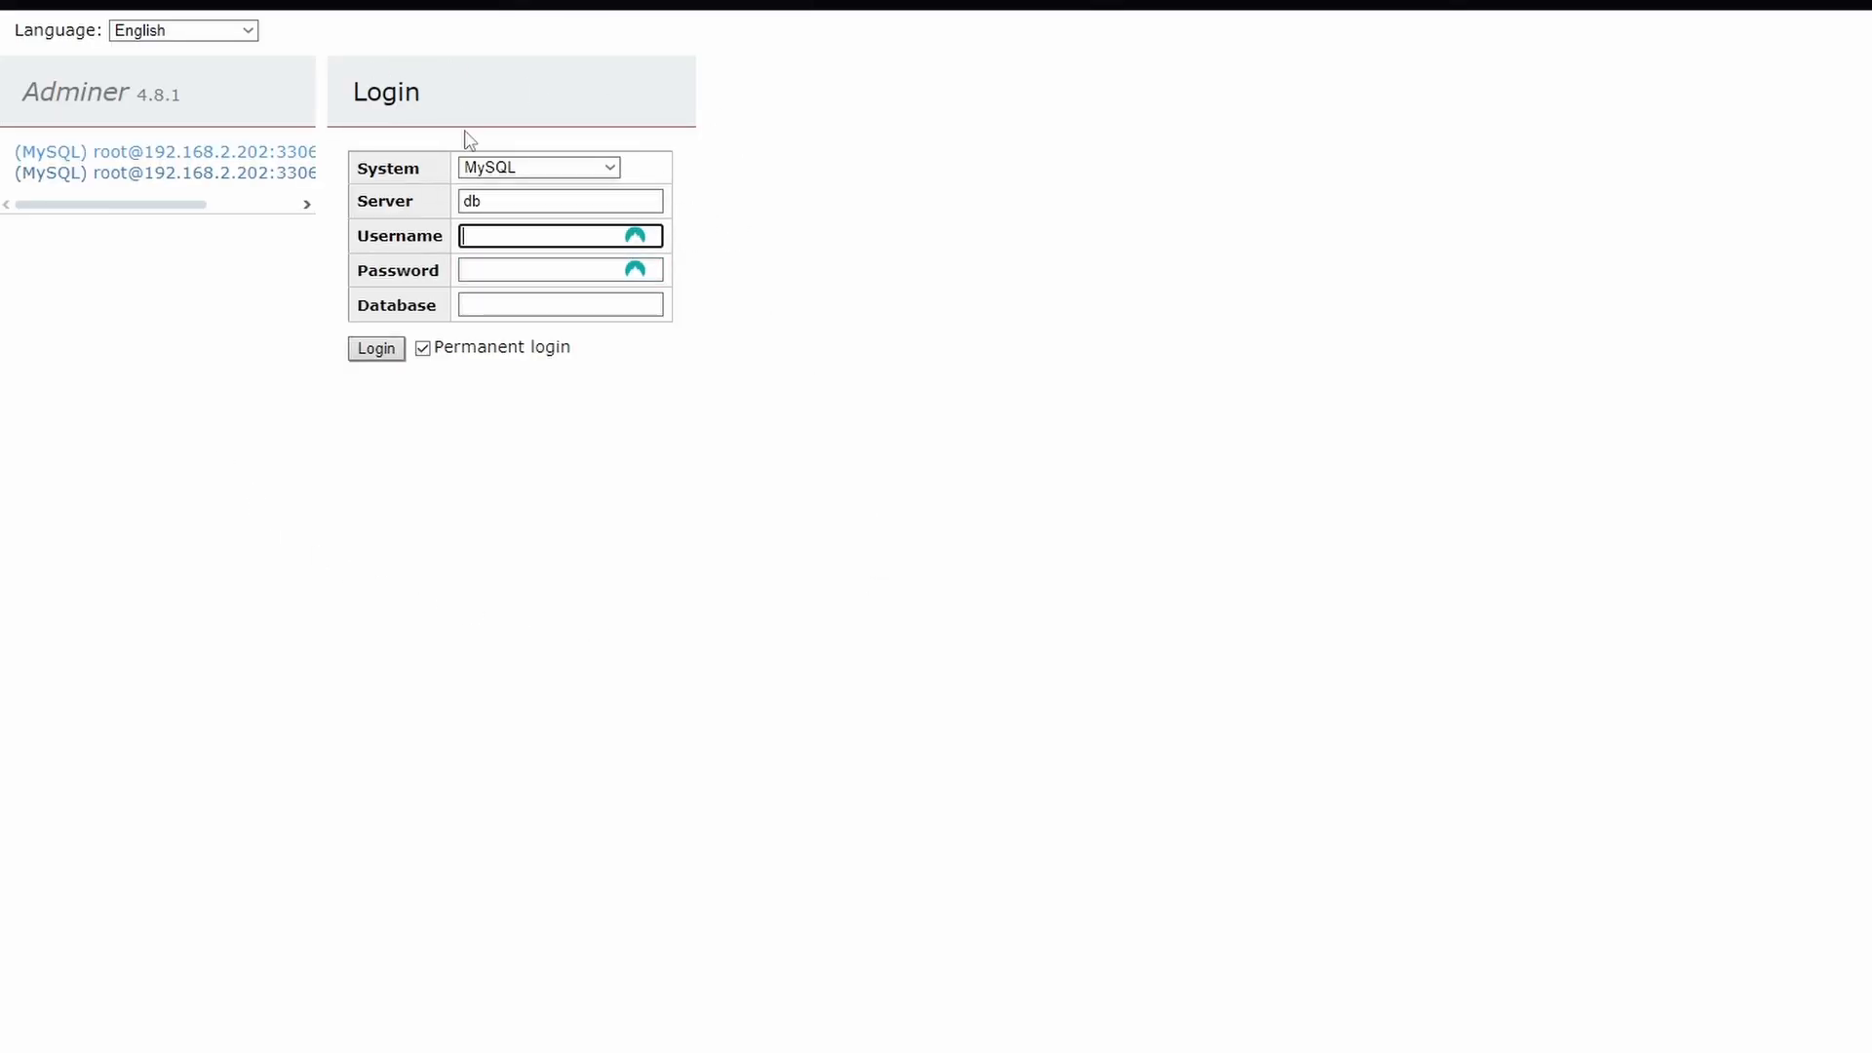
# Copy the mariadb container's host address 192.168.2.202:3306 from the container list into the Adminer login's server field
pyautogui.click(490, 173)
pyautogui.click(525, 199)
pyautogui.doubleClick(523, 200)
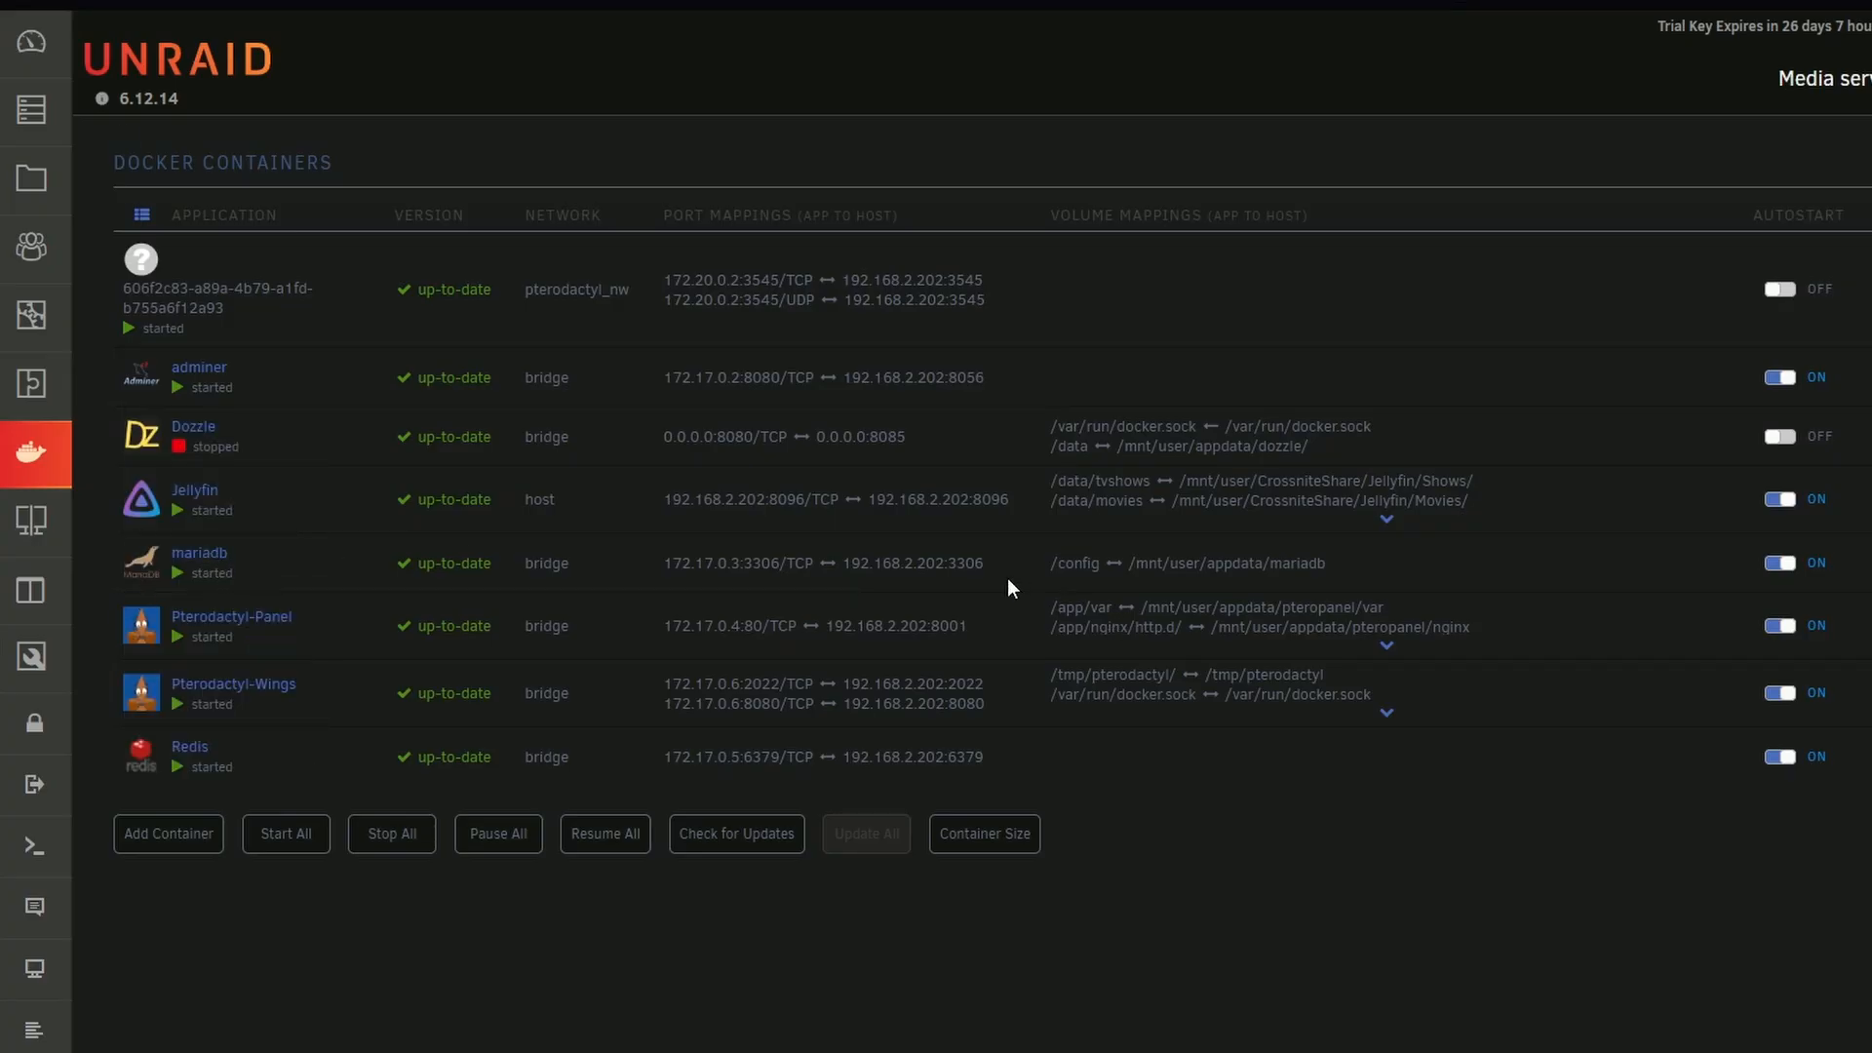
pyautogui.moveTo(987, 566); pyautogui.dragTo(855, 553)
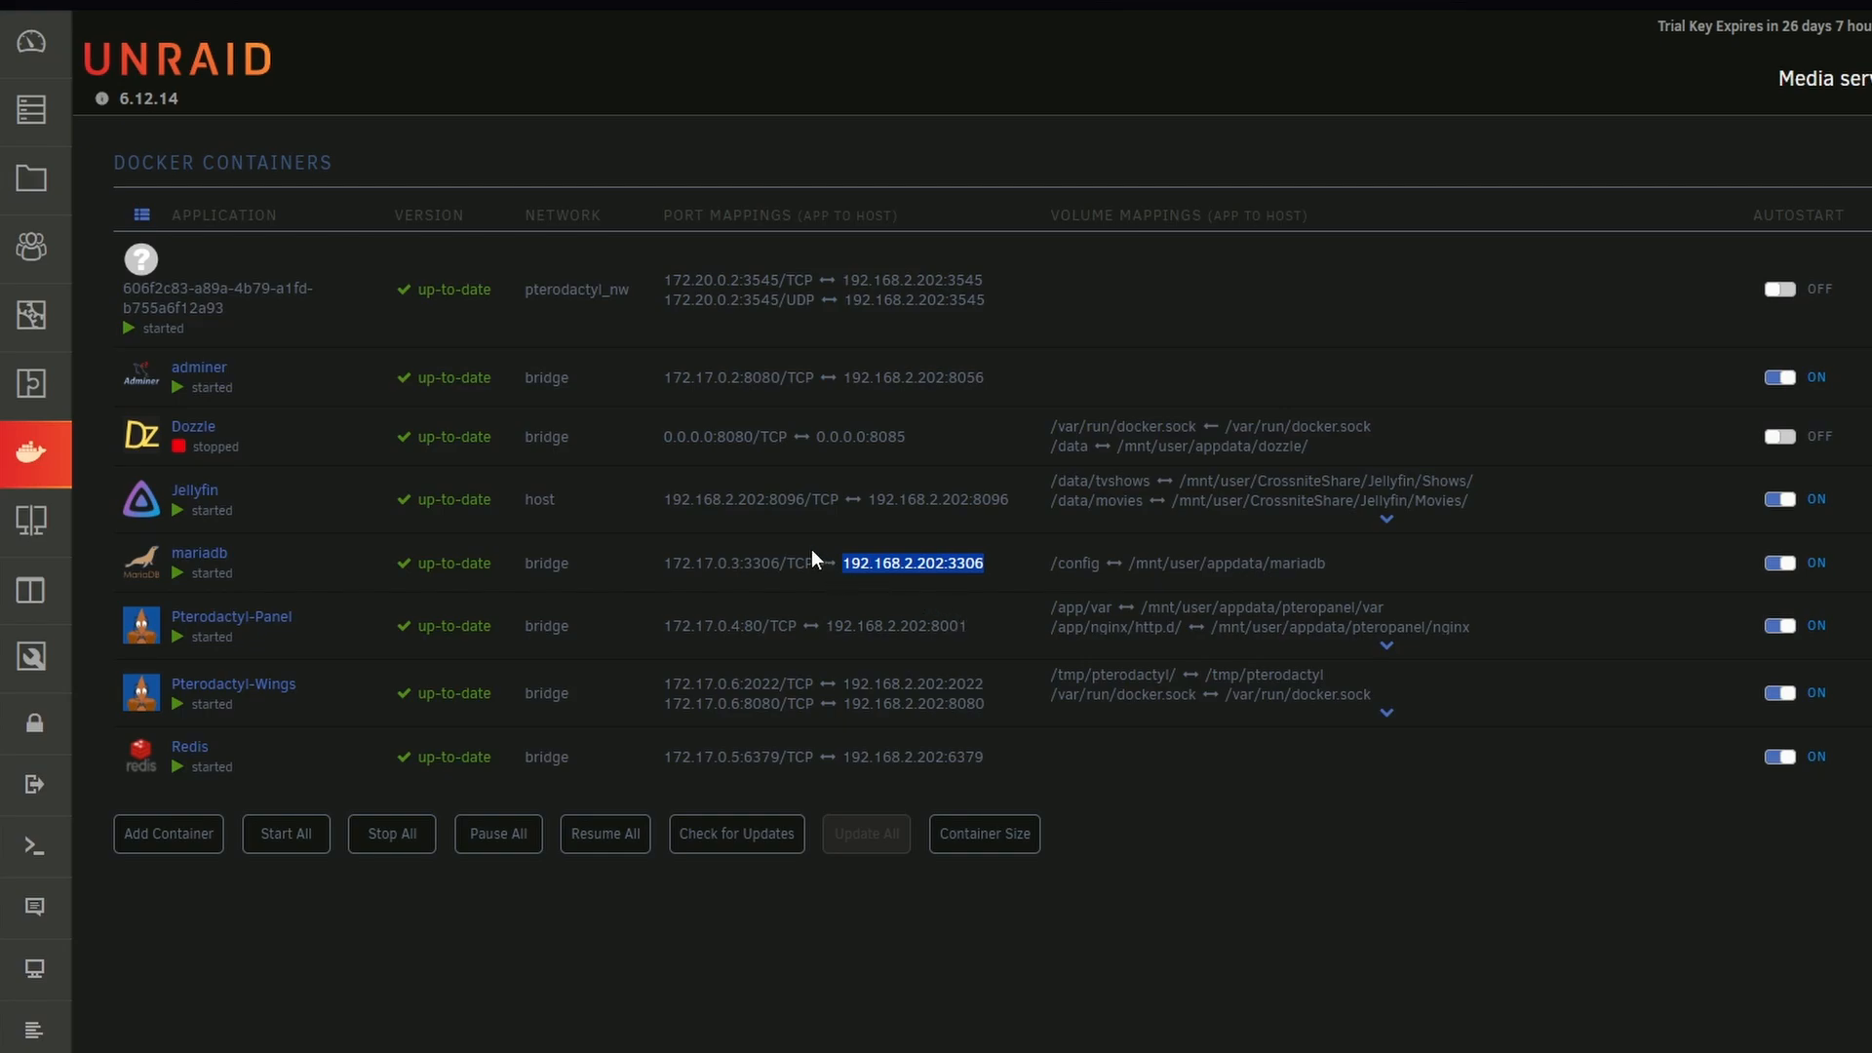
pyautogui.hotkey('ctrl', 'c')
pyautogui.hotkey('alt', 'Tab')
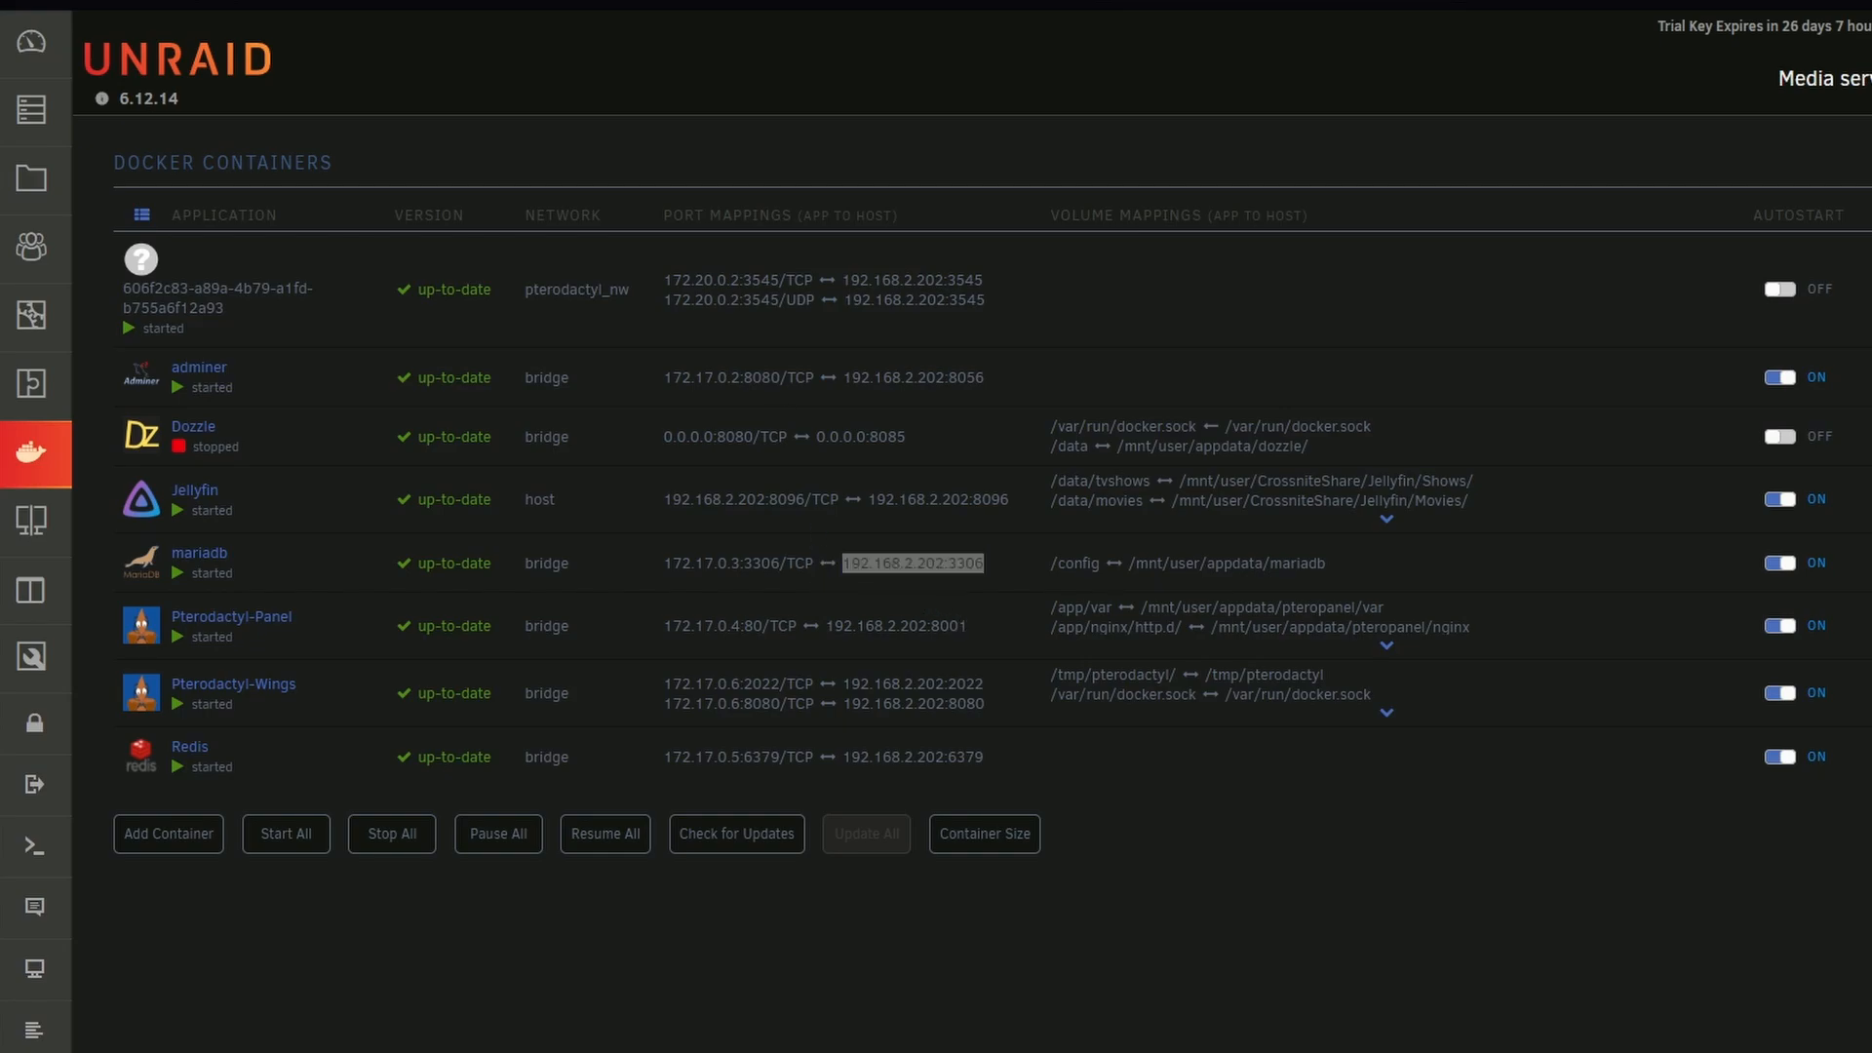
pyautogui.hotkey('ctrl', 'v')
# Fill in the username root and the database password from the saved DB Root login
pyautogui.click(481, 235)
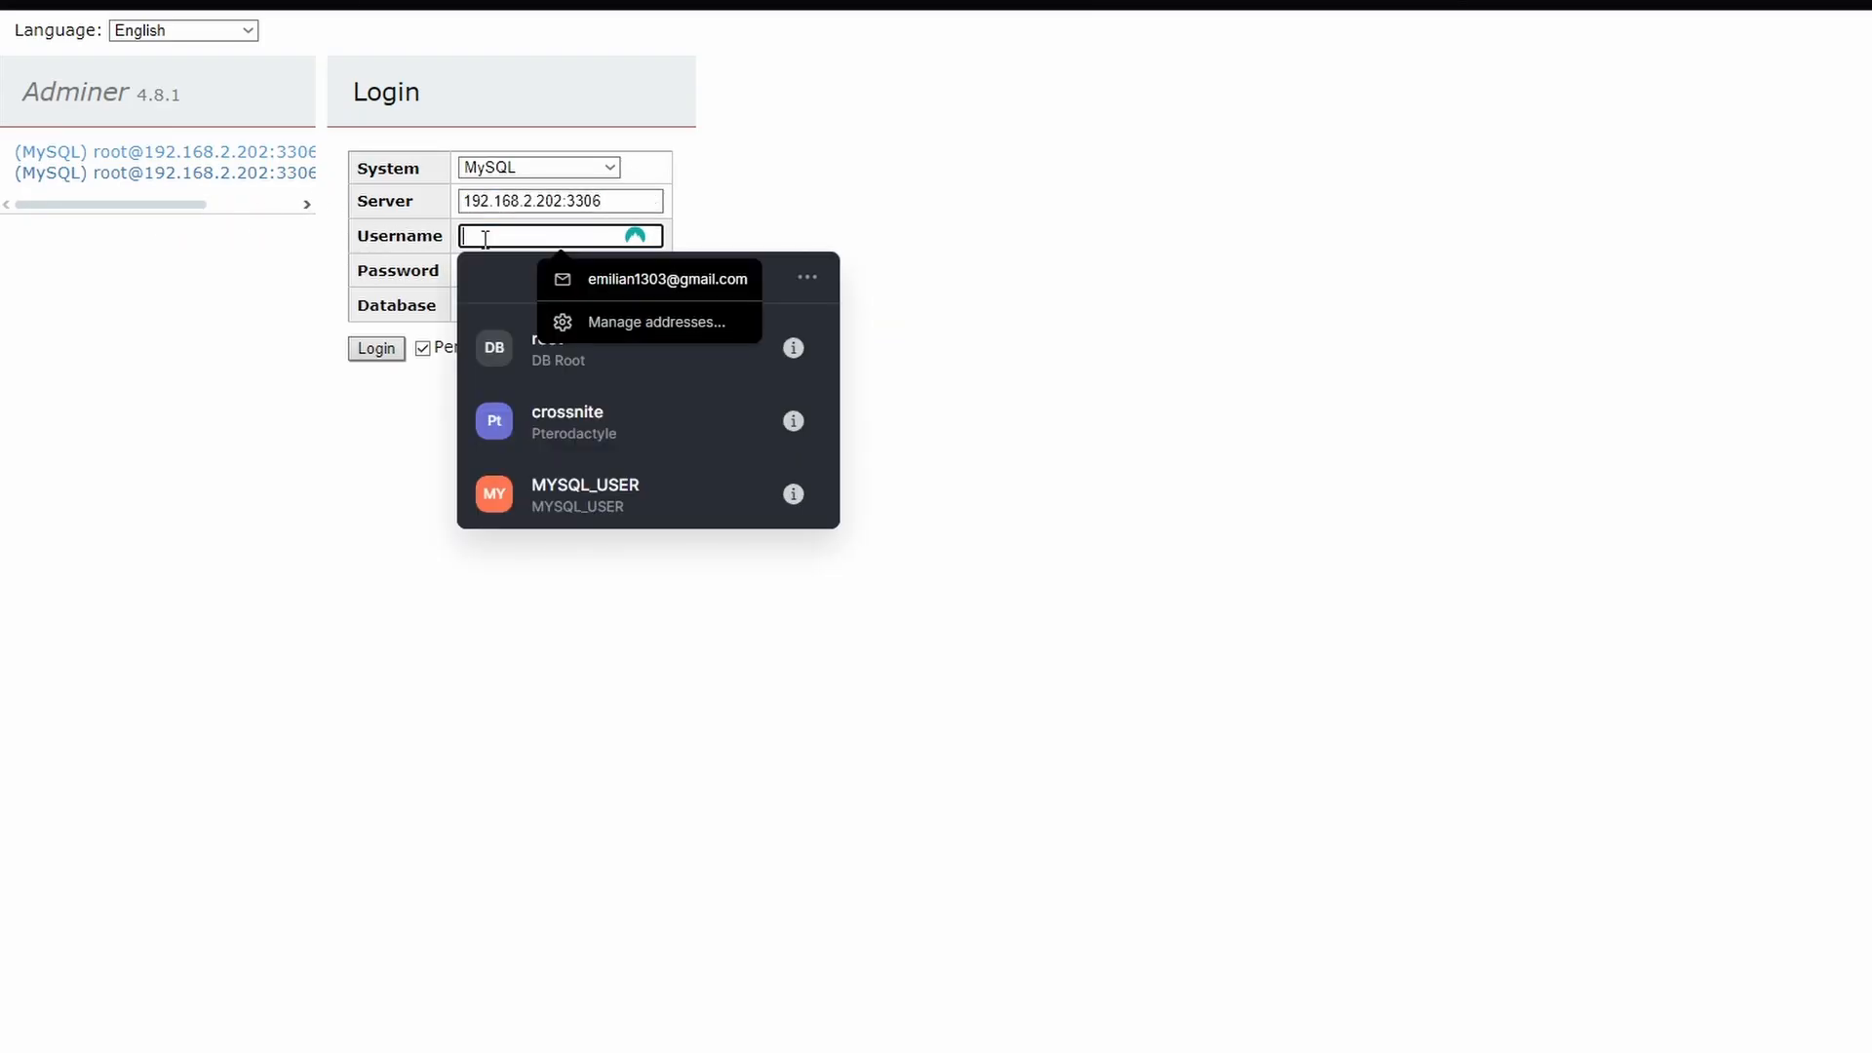
pyautogui.click(522, 407)
pyautogui.click(605, 493)
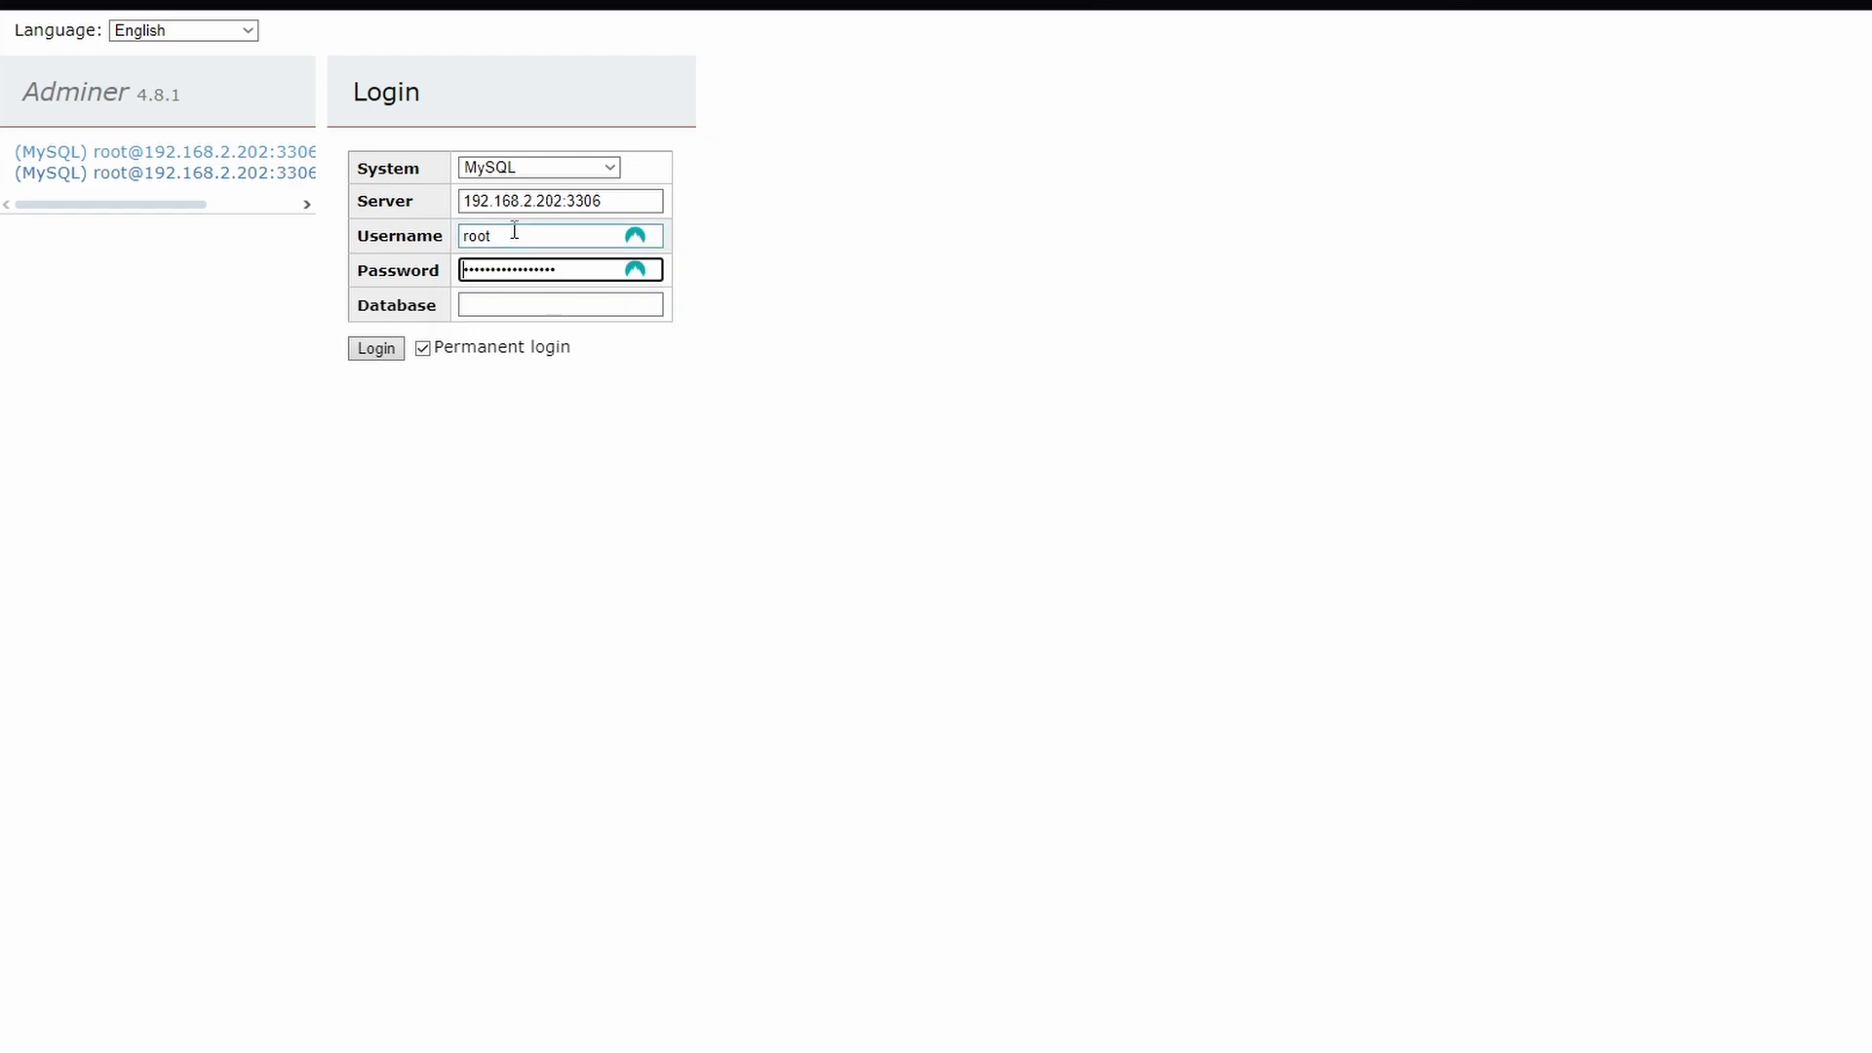
pyautogui.moveTo(539, 270); pyautogui.dragTo(413, 256)
# Enter HorizonNovaDB as the database in the Adminer login form
pyautogui.click(501, 304)
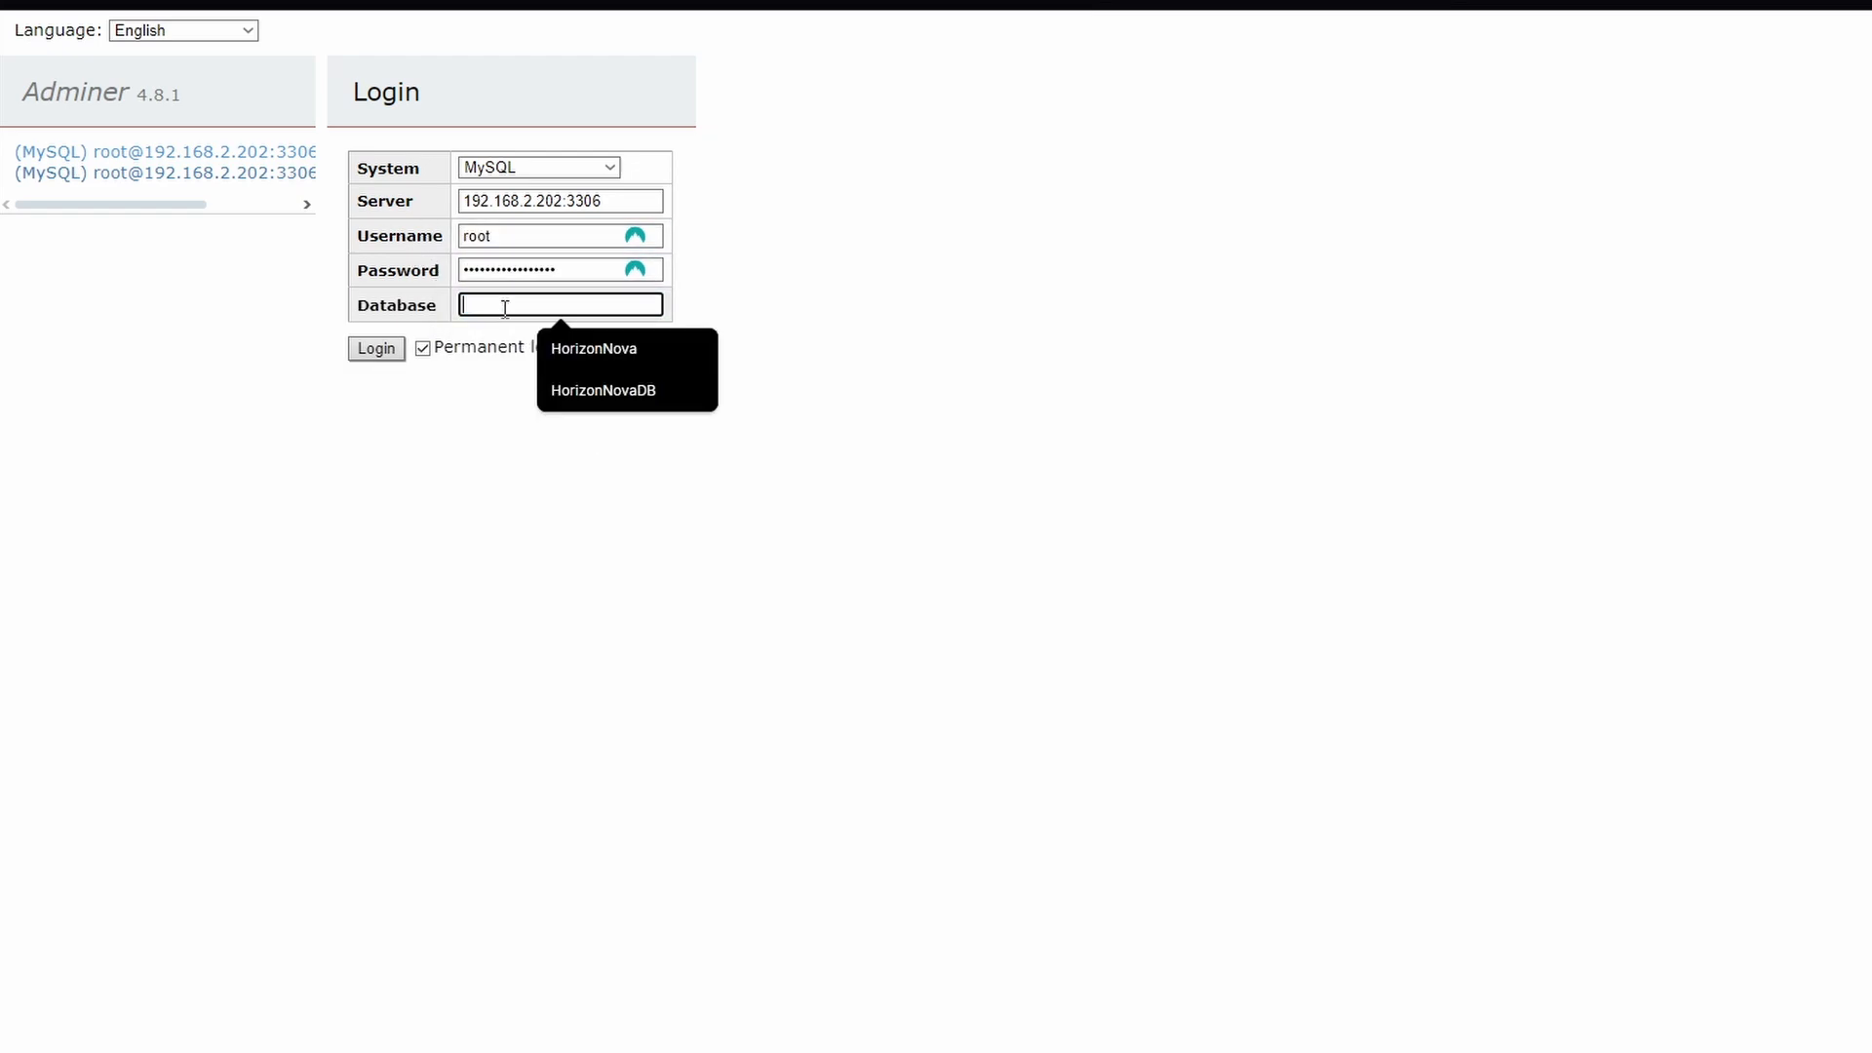
pyautogui.click(595, 389)
pyautogui.moveTo(588, 303); pyautogui.dragTo(421, 302)
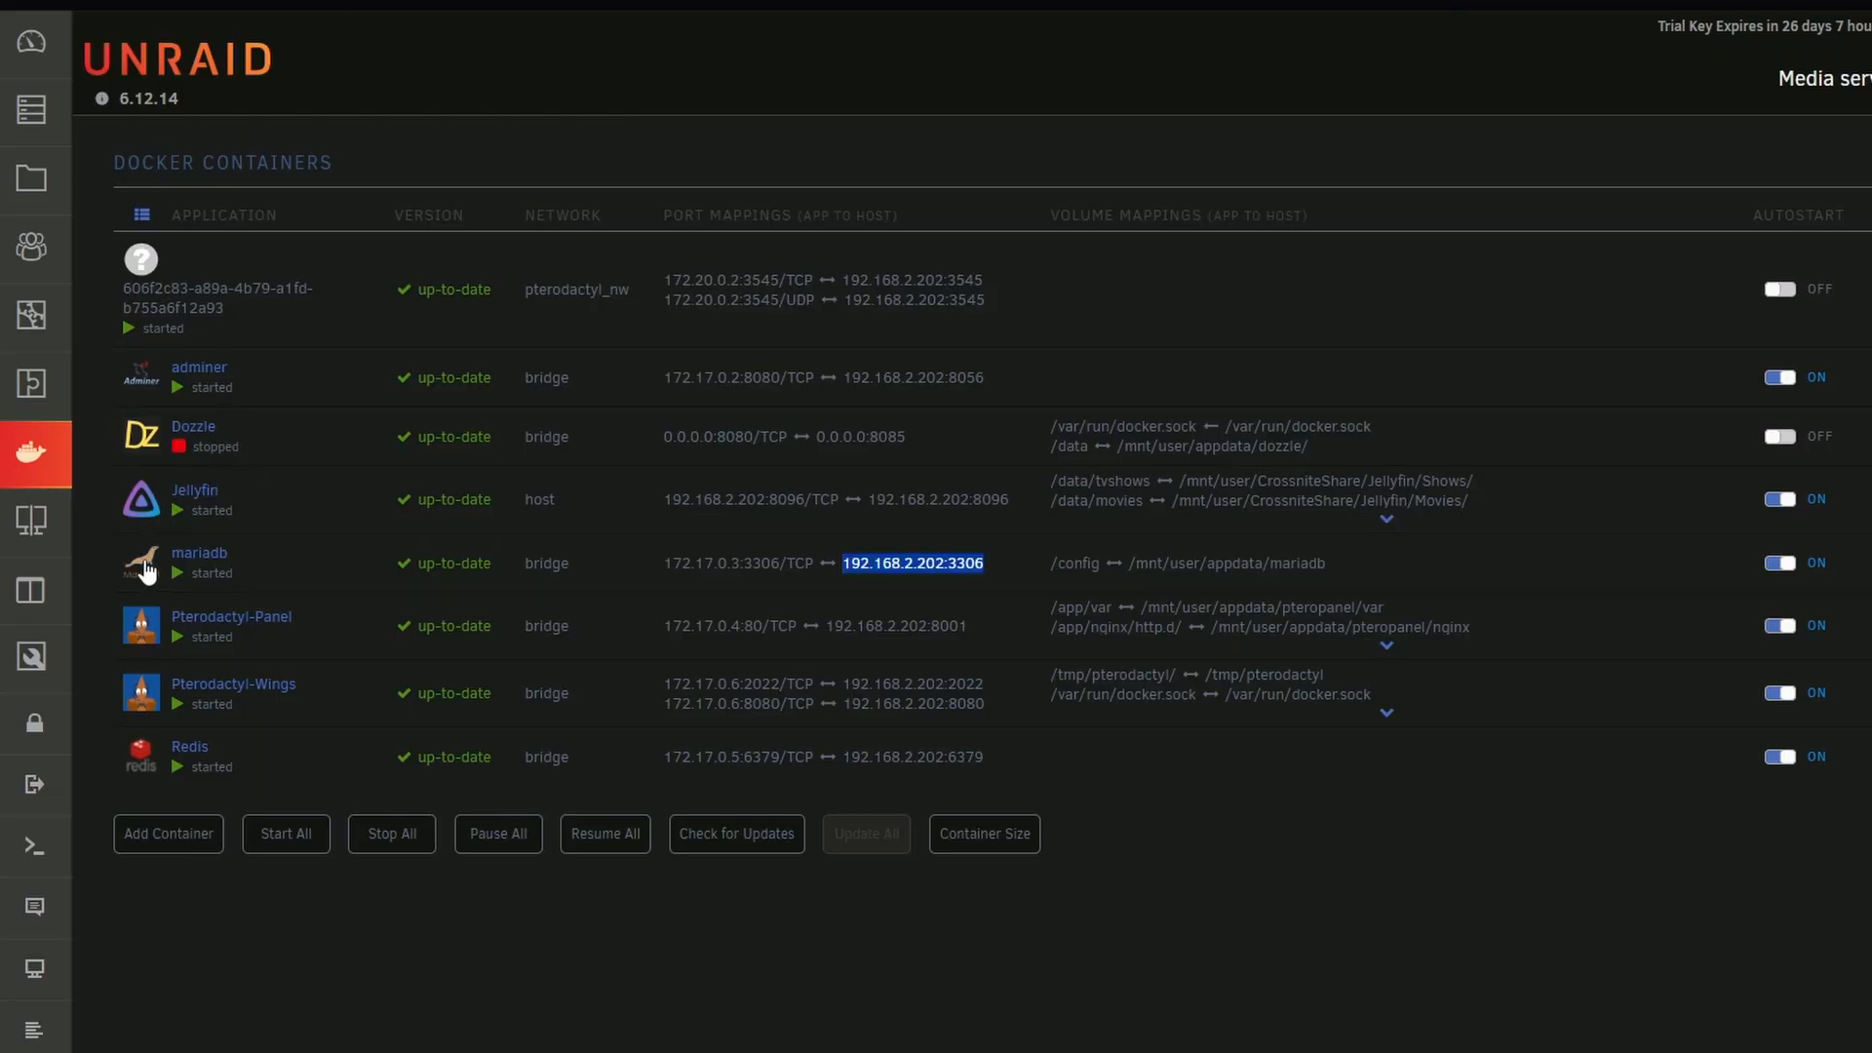
# Check the database name against the MYSQL_DATABASE setting of the mariadb container and log in to Adminer
pyautogui.click(147, 565)
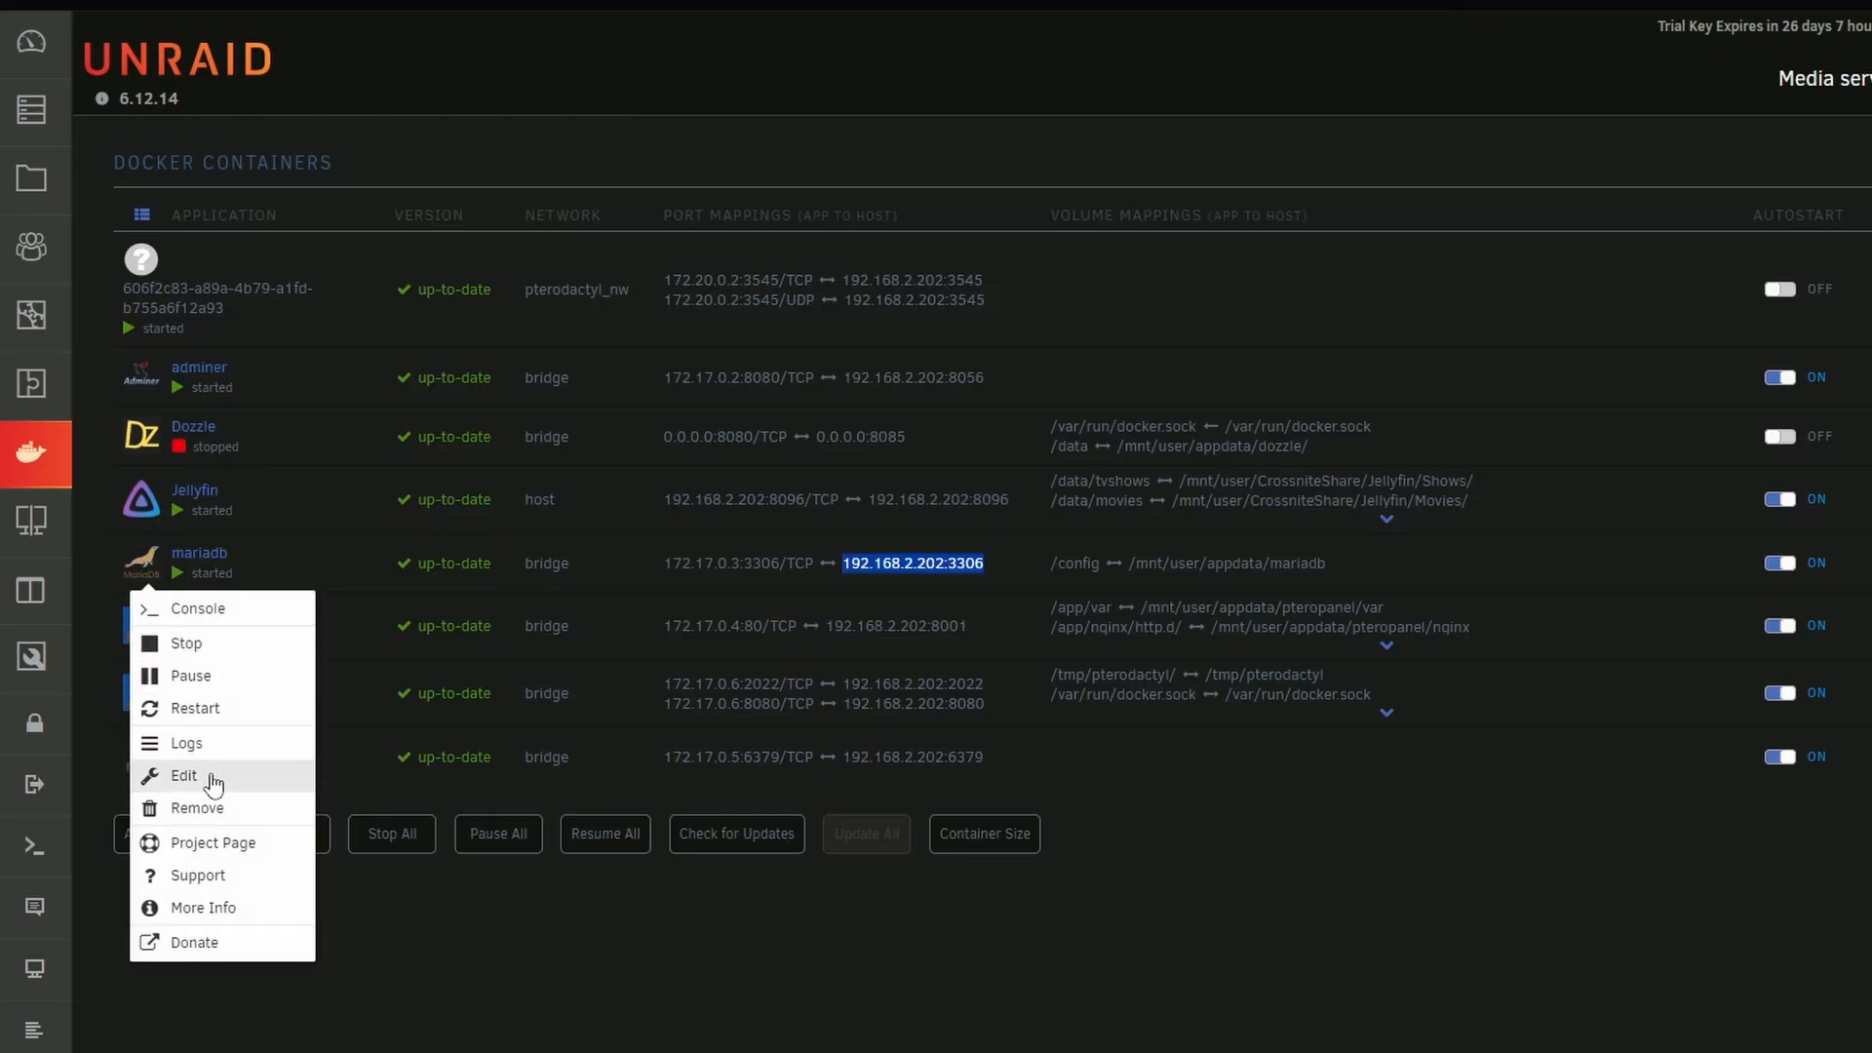
pyautogui.click(185, 776)
pyautogui.scroll(-5, 960, 642)
pyautogui.moveTo(956, 451); pyautogui.dragTo(259, 439)
pyautogui.click(977, 459)
pyautogui.moveTo(977, 458); pyautogui.dragTo(799, 446)
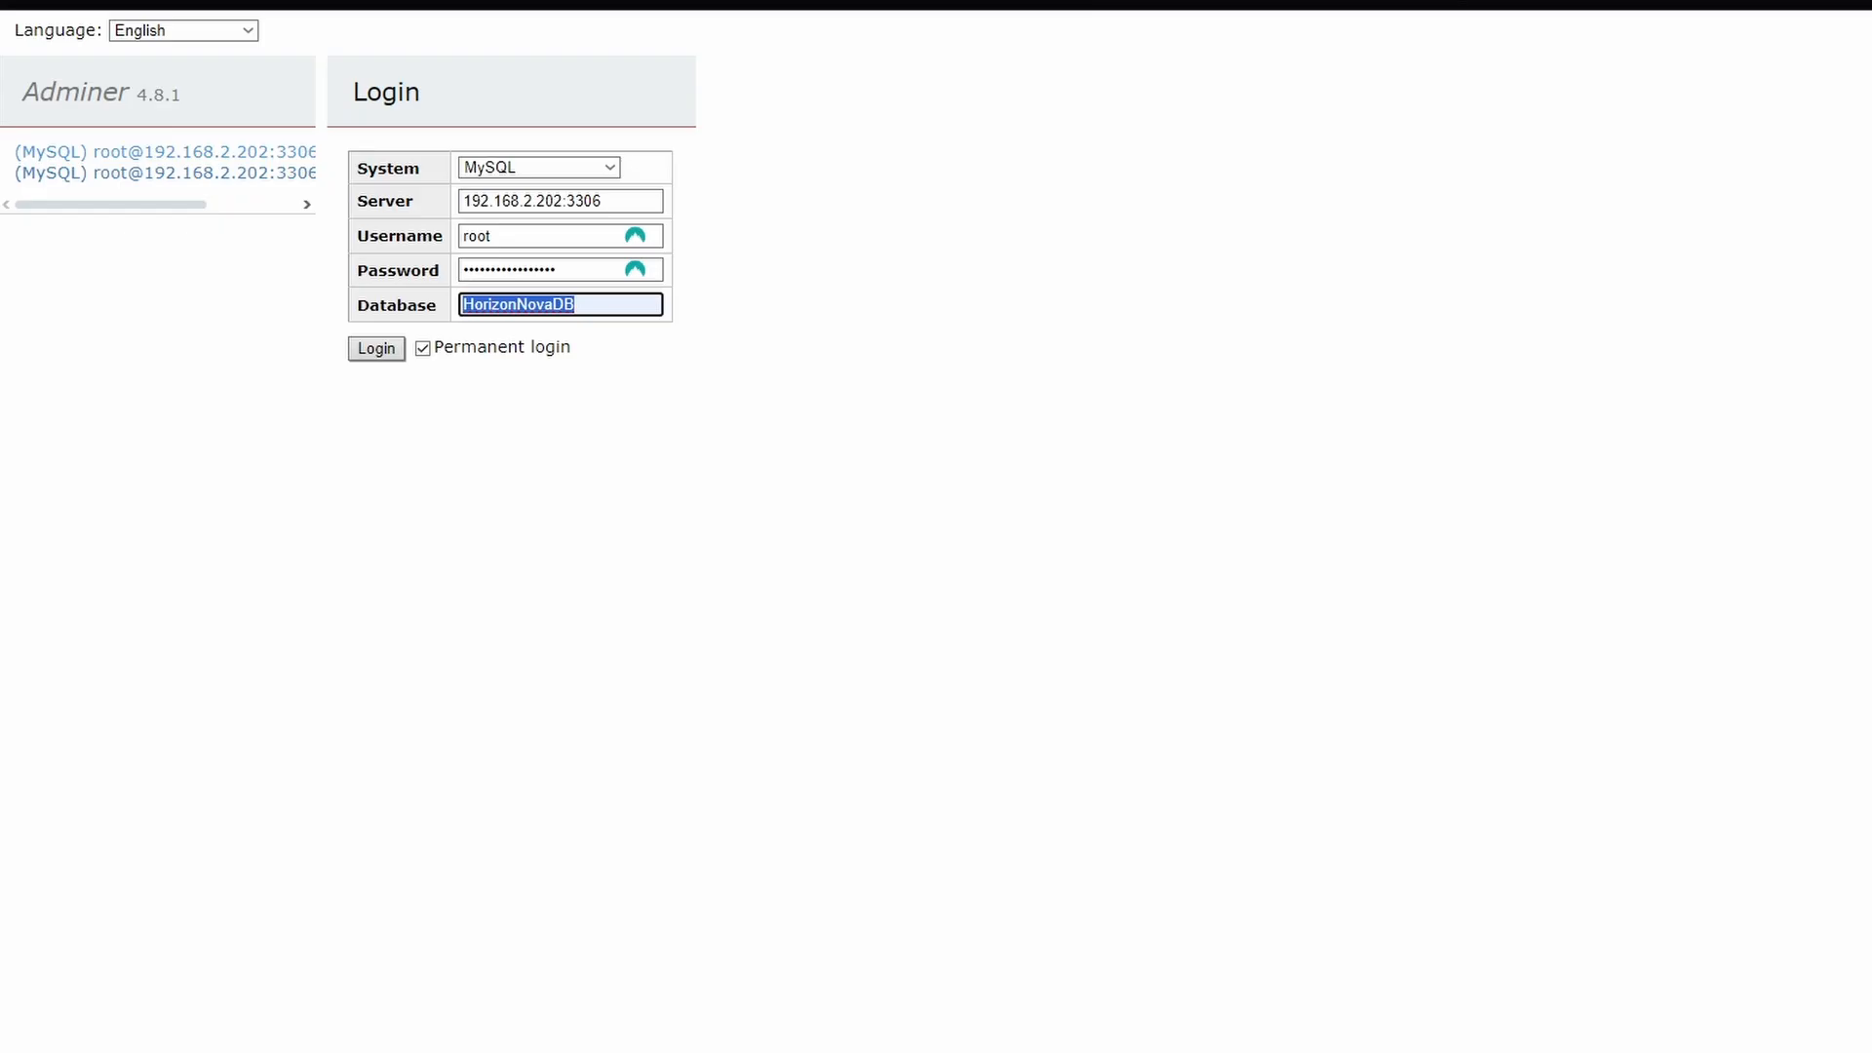
pyautogui.click(374, 349)
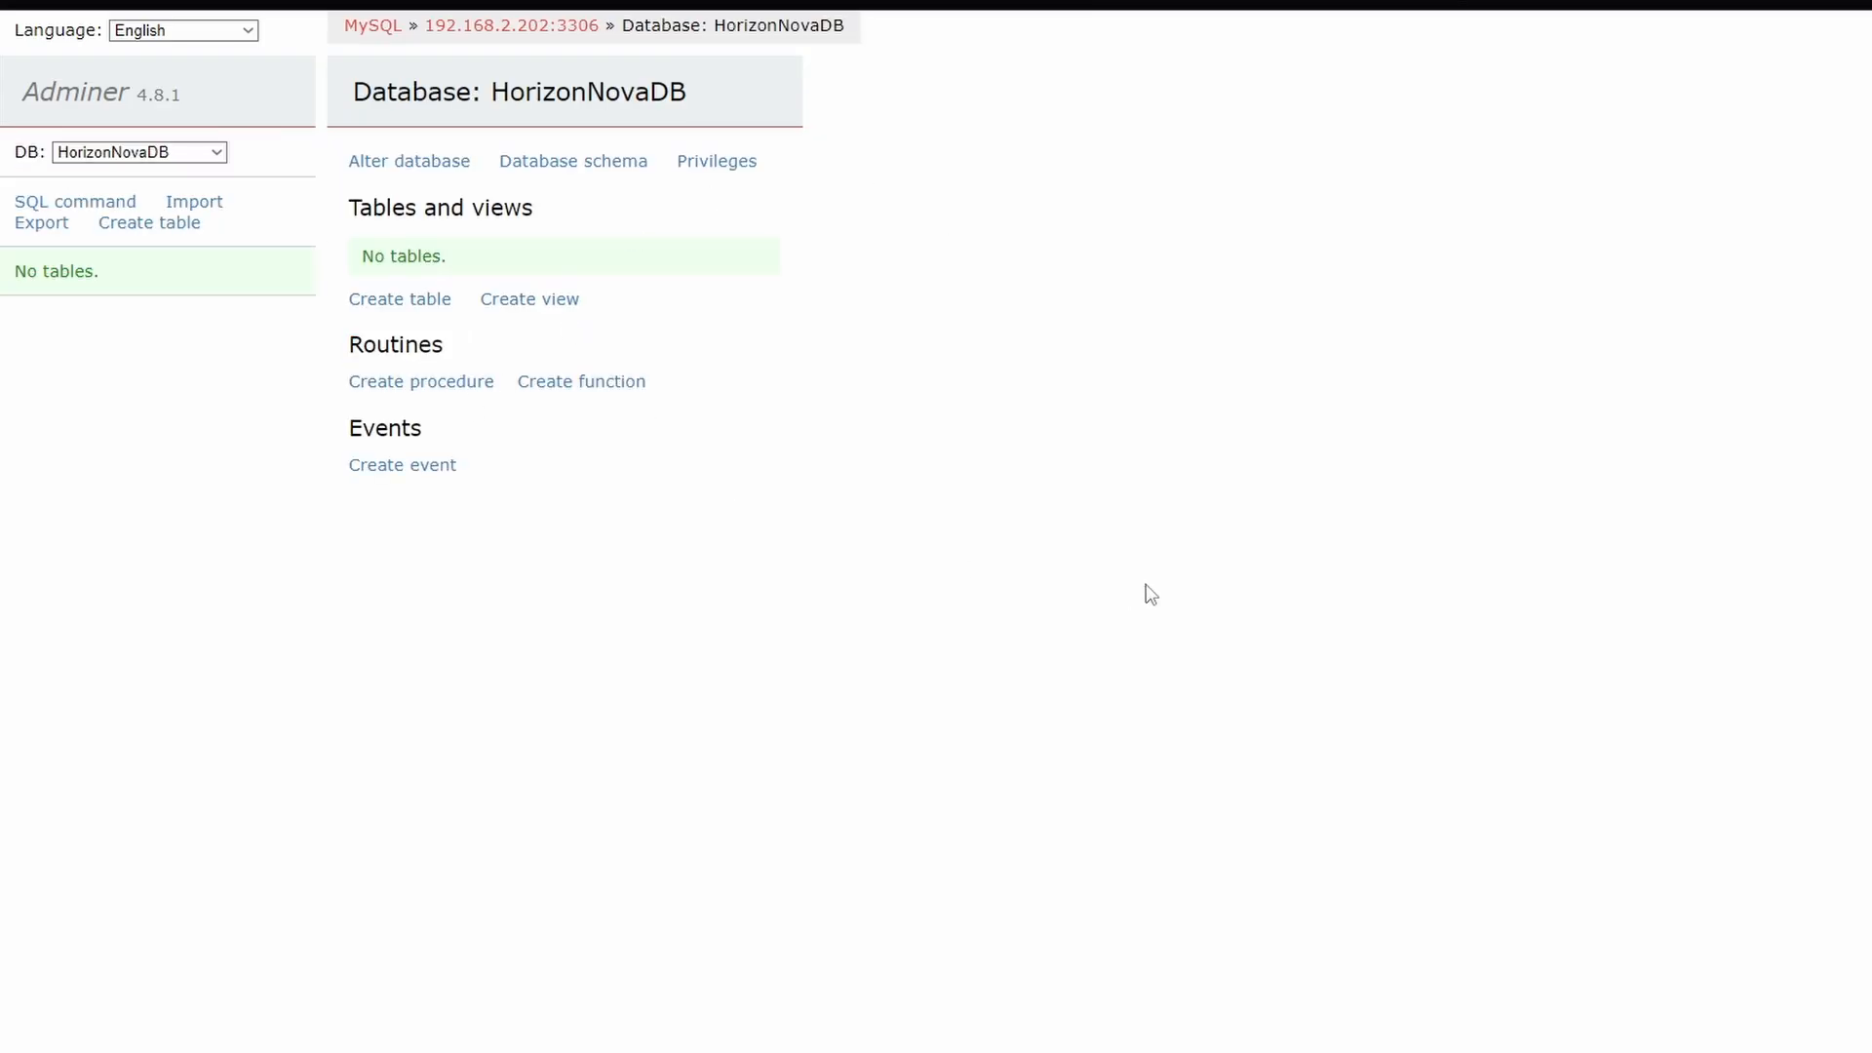
# Leave HorizonNovaDB for the server's full database list and examine the entries, including mysql, HorizonNovaDB and pterodb
pyautogui.click(136, 153)
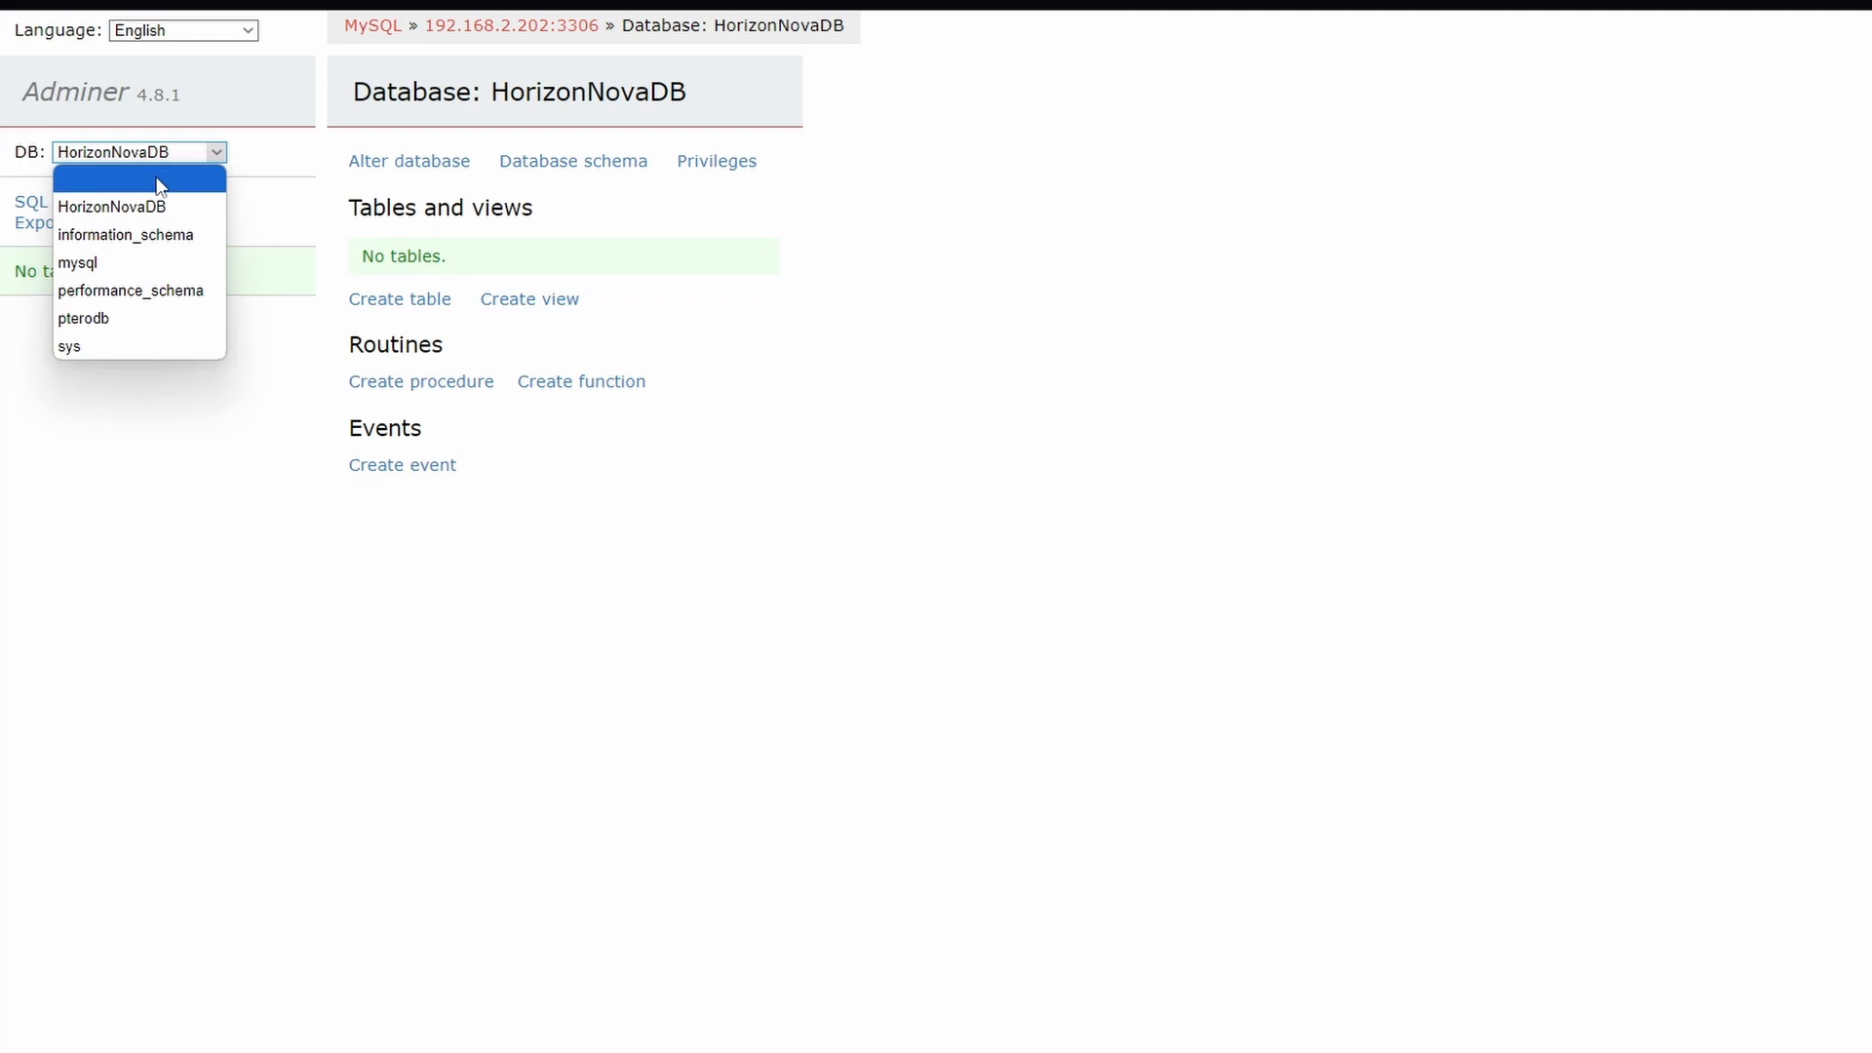
pyautogui.click(161, 180)
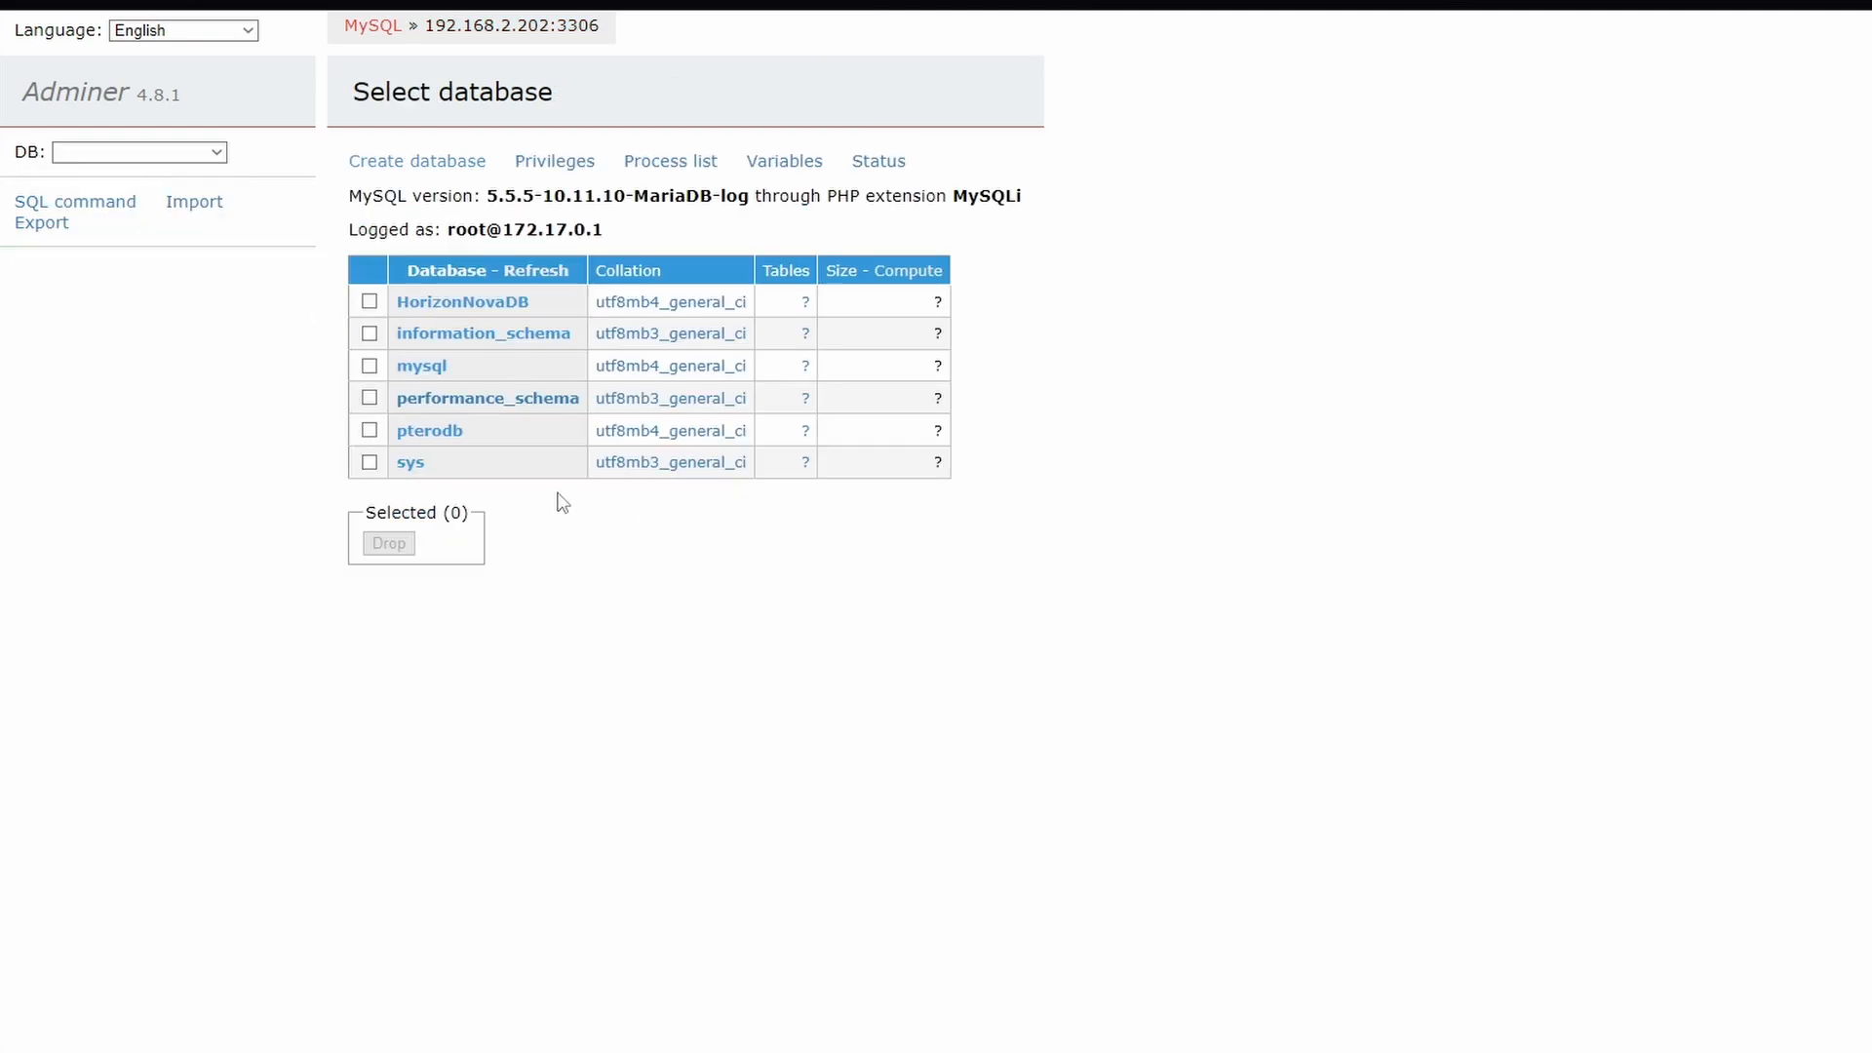
pyautogui.moveTo(536, 502); pyautogui.dragTo(336, 282)
pyautogui.click(495, 473)
pyautogui.moveTo(454, 370); pyautogui.dragTo(397, 371)
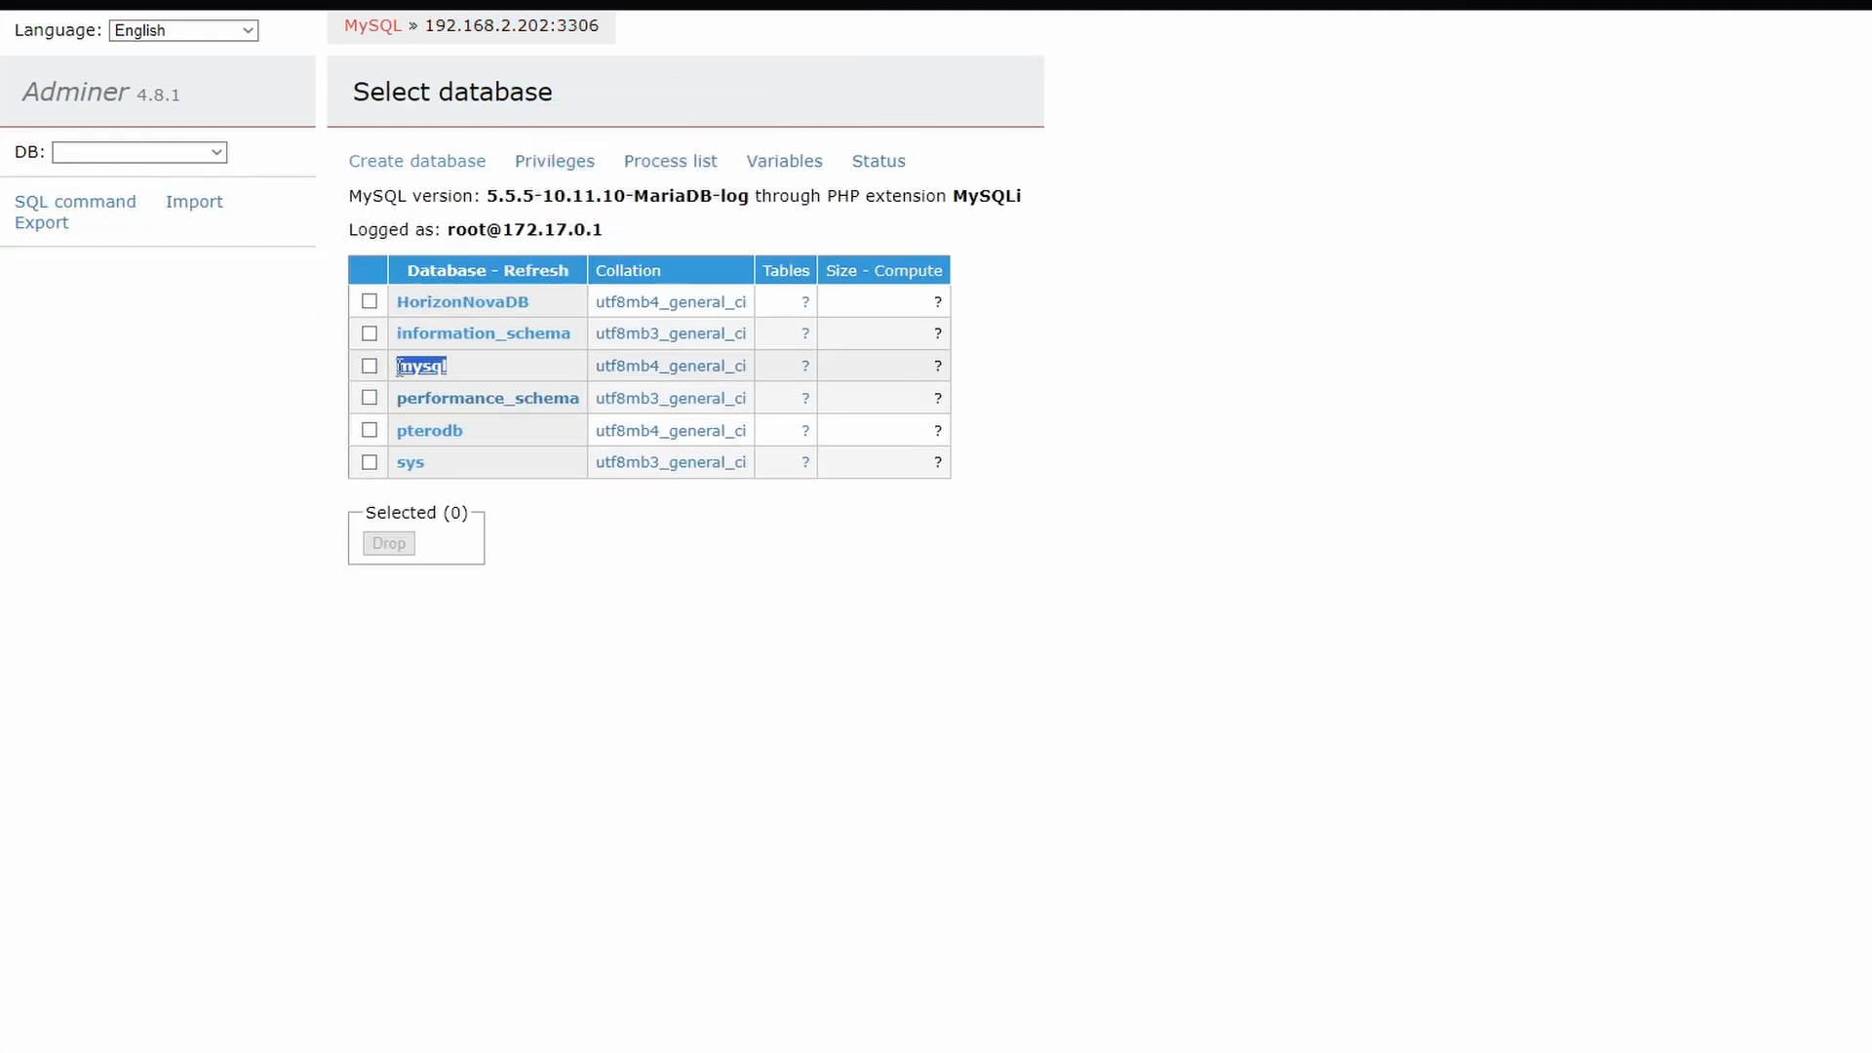
pyautogui.click(567, 515)
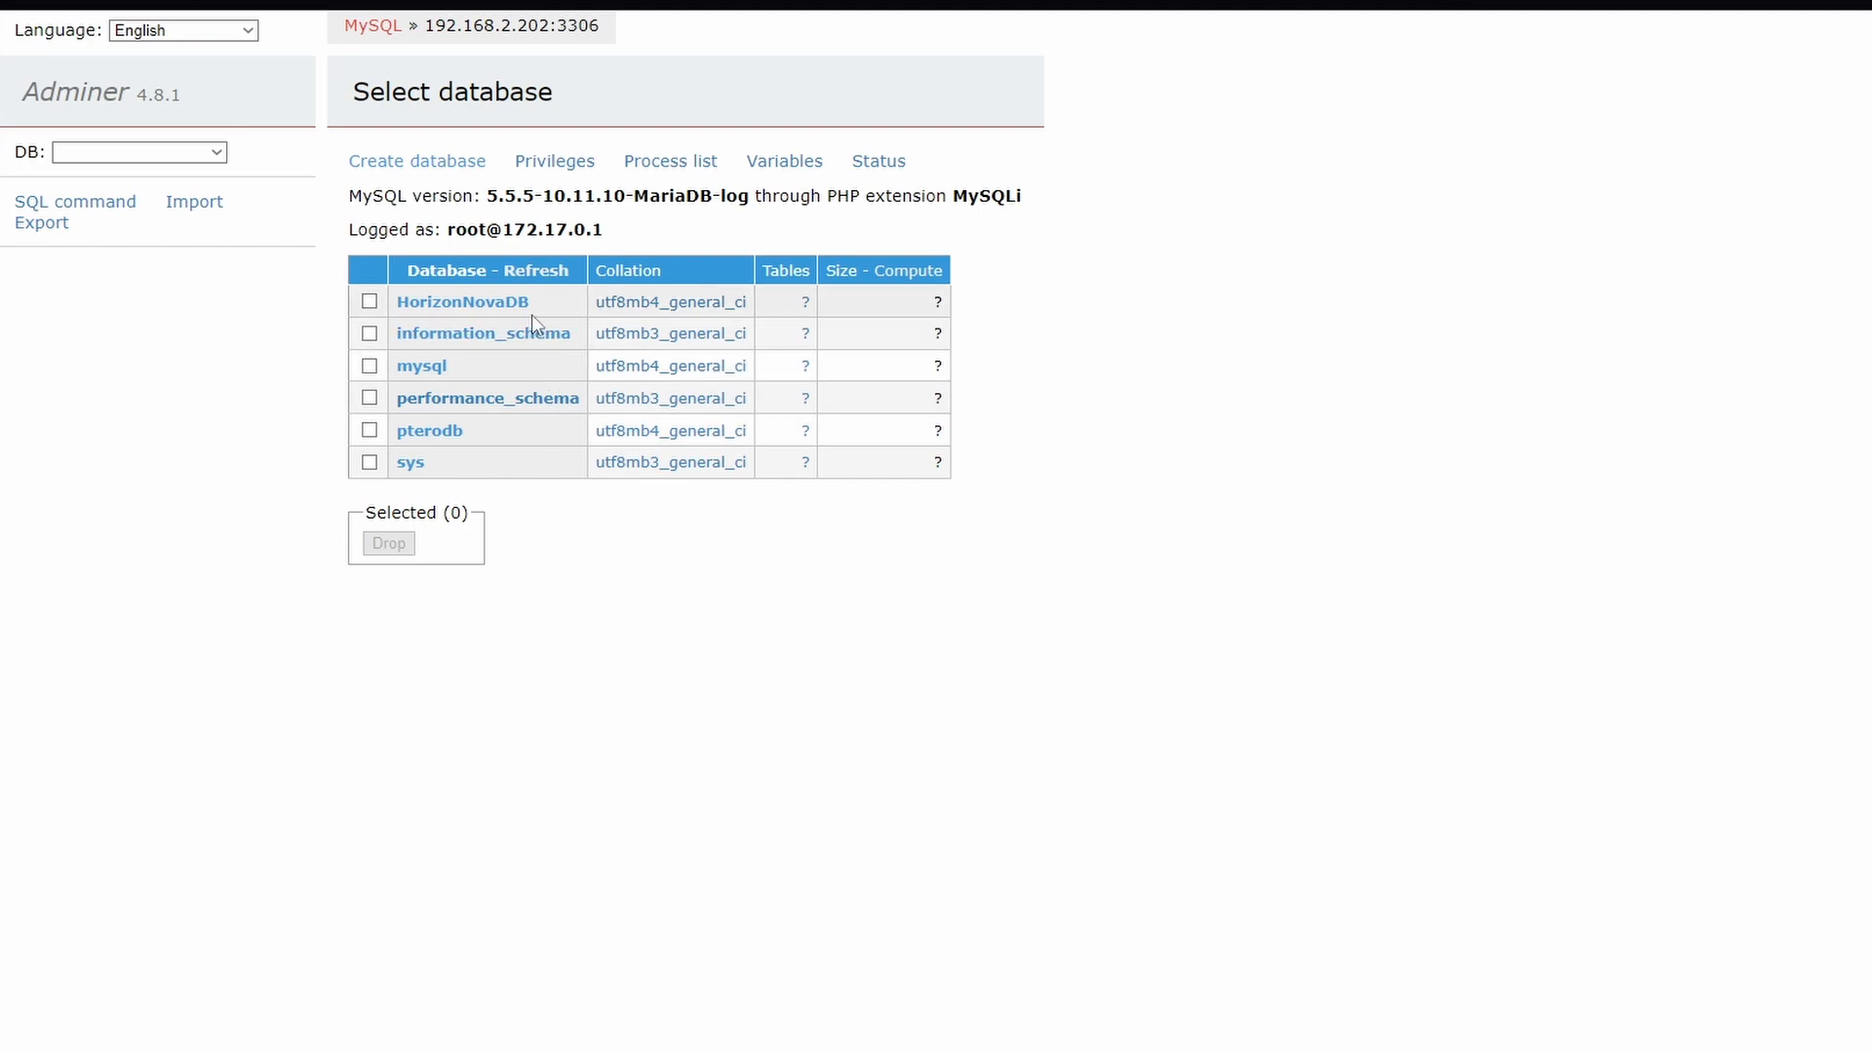
pyautogui.moveTo(400, 304); pyautogui.dragTo(398, 304)
pyautogui.click(470, 414)
pyautogui.moveTo(474, 428); pyautogui.dragTo(400, 434)
pyautogui.click(493, 431)
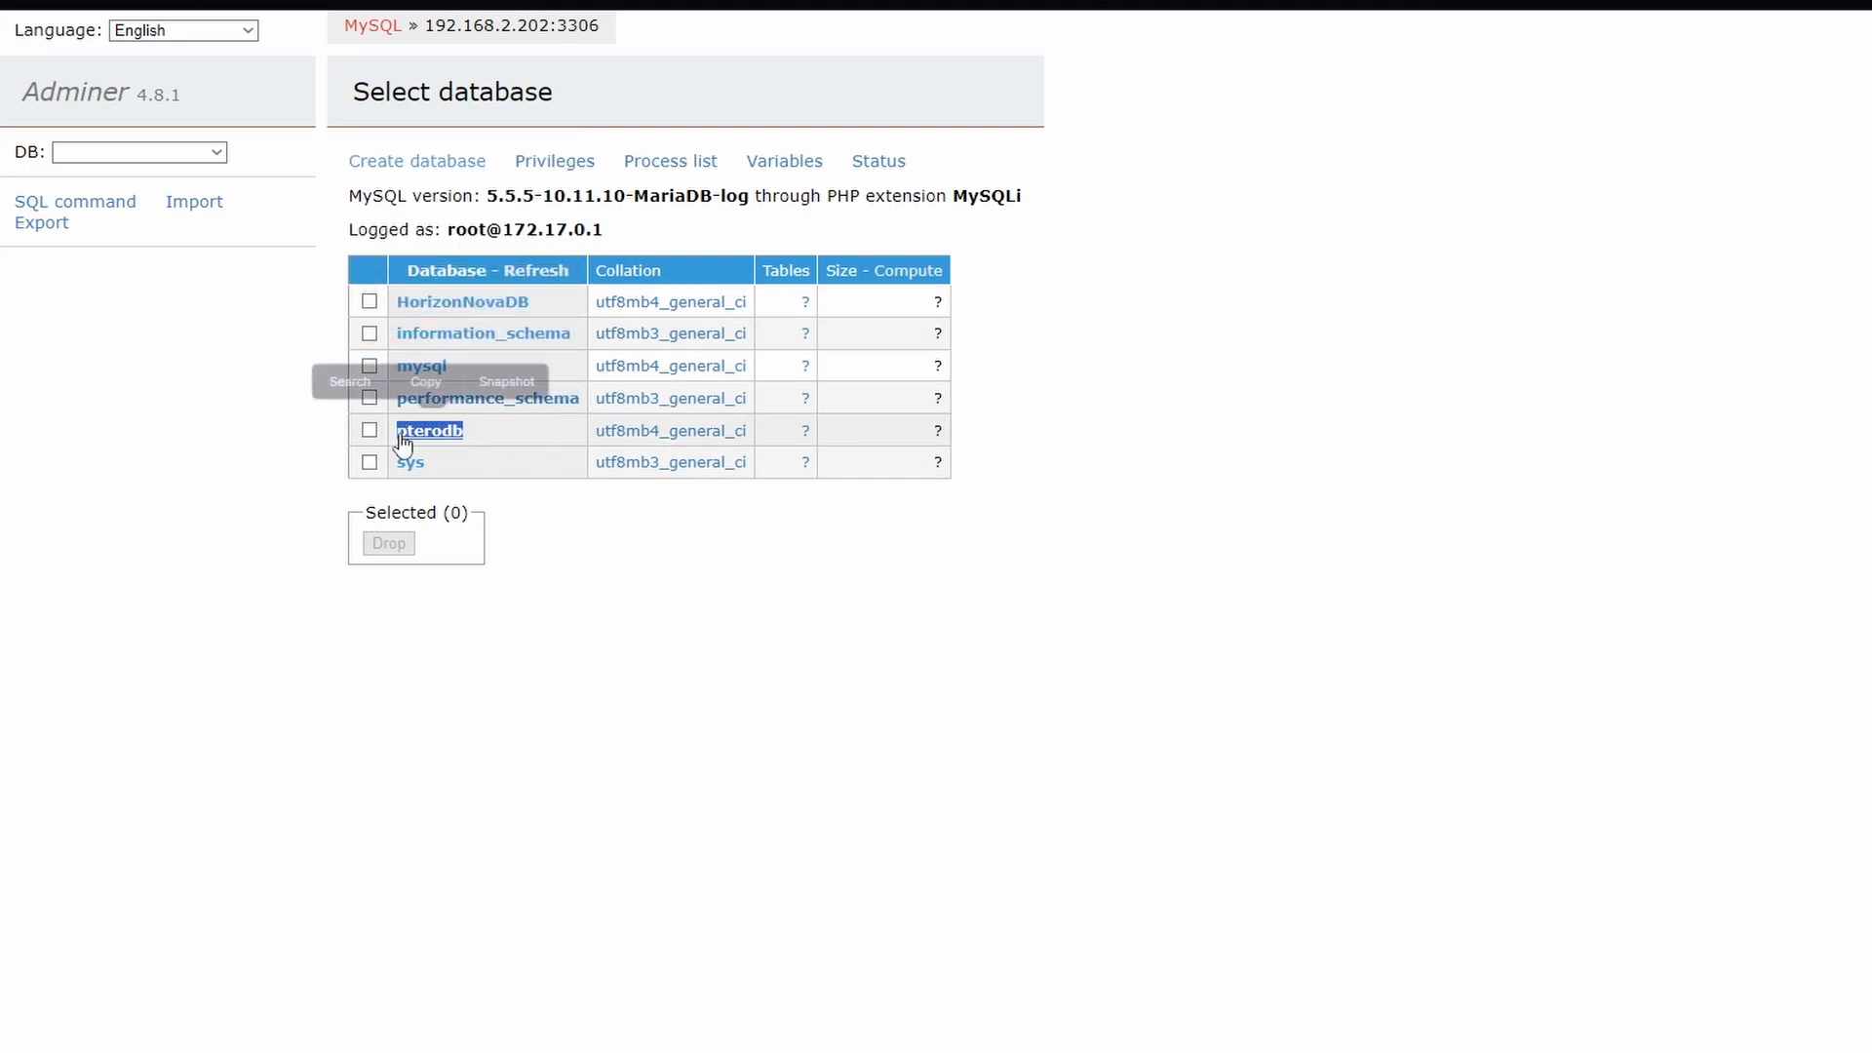
pyautogui.click(965, 351)
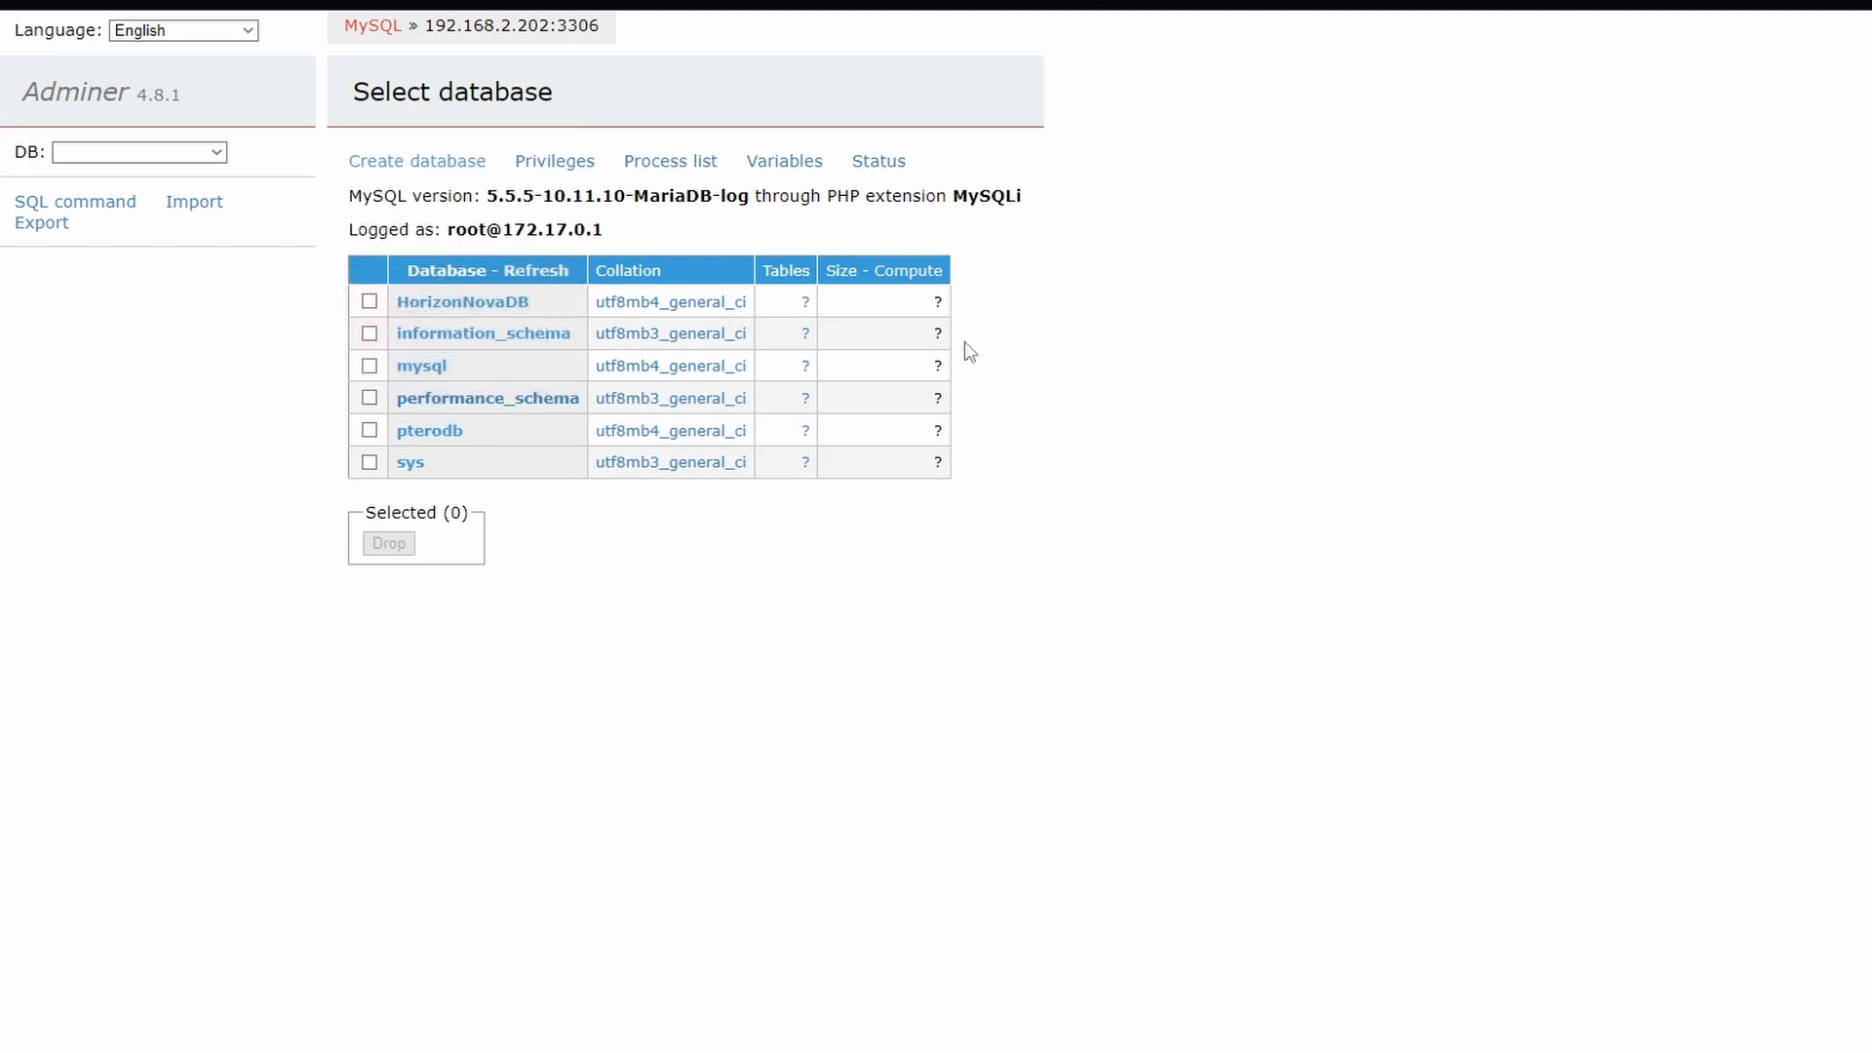
pyautogui.click(425, 167)
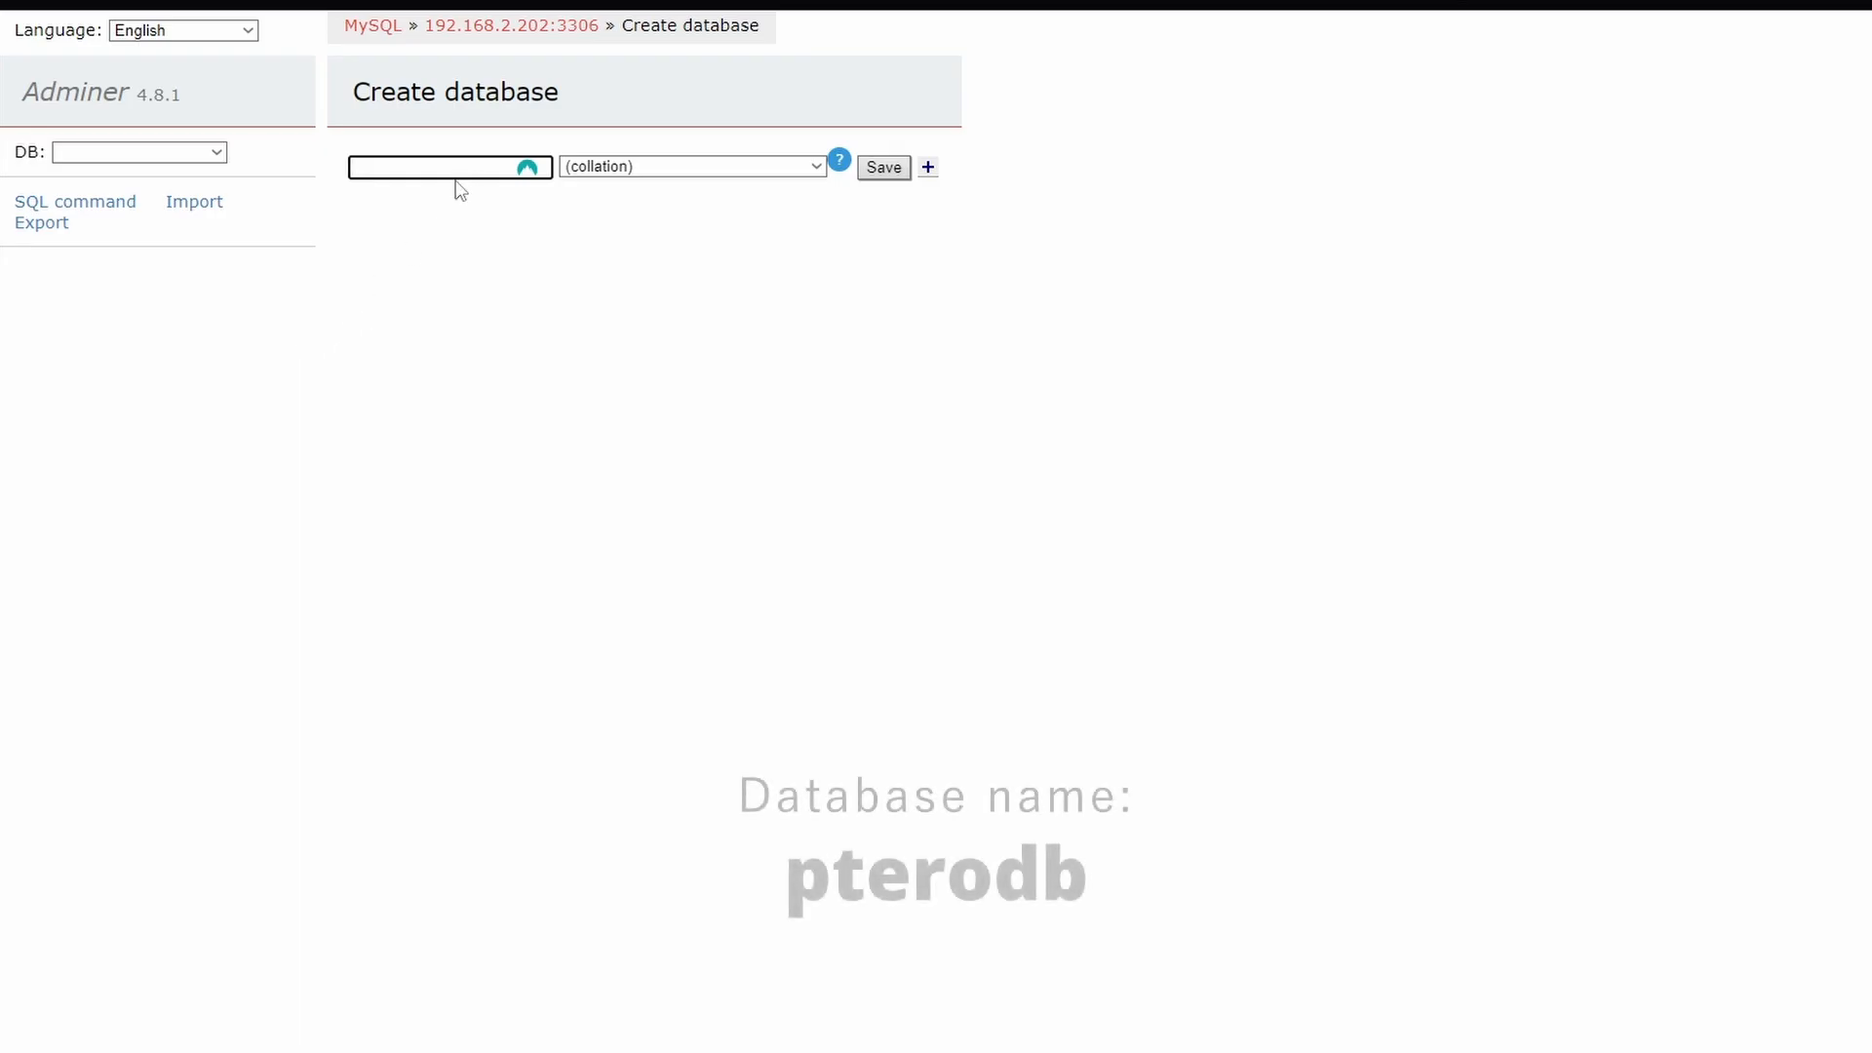
pyautogui.click(453, 170)
pyautogui.hotkey('ctrl', 'v')
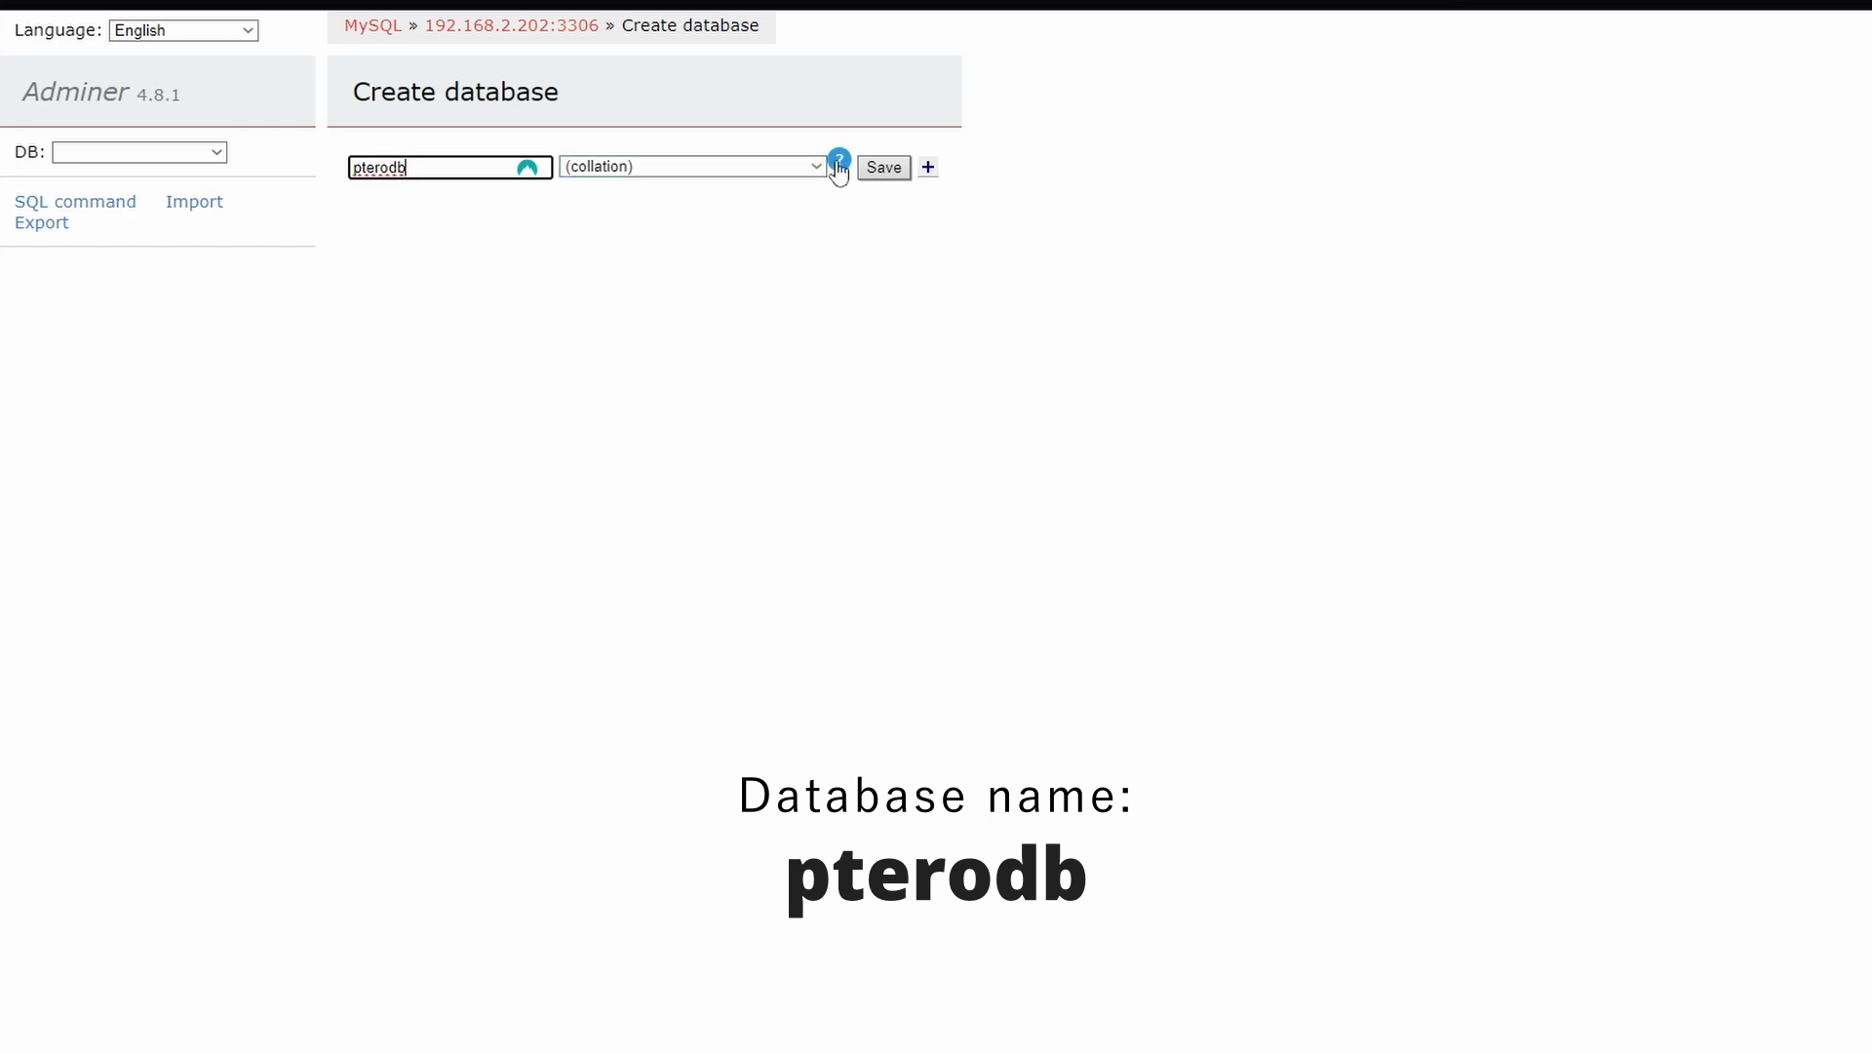
# Open the pterodb database and look through its list of tables
pyautogui.click(181, 152)
pyautogui.click(141, 325)
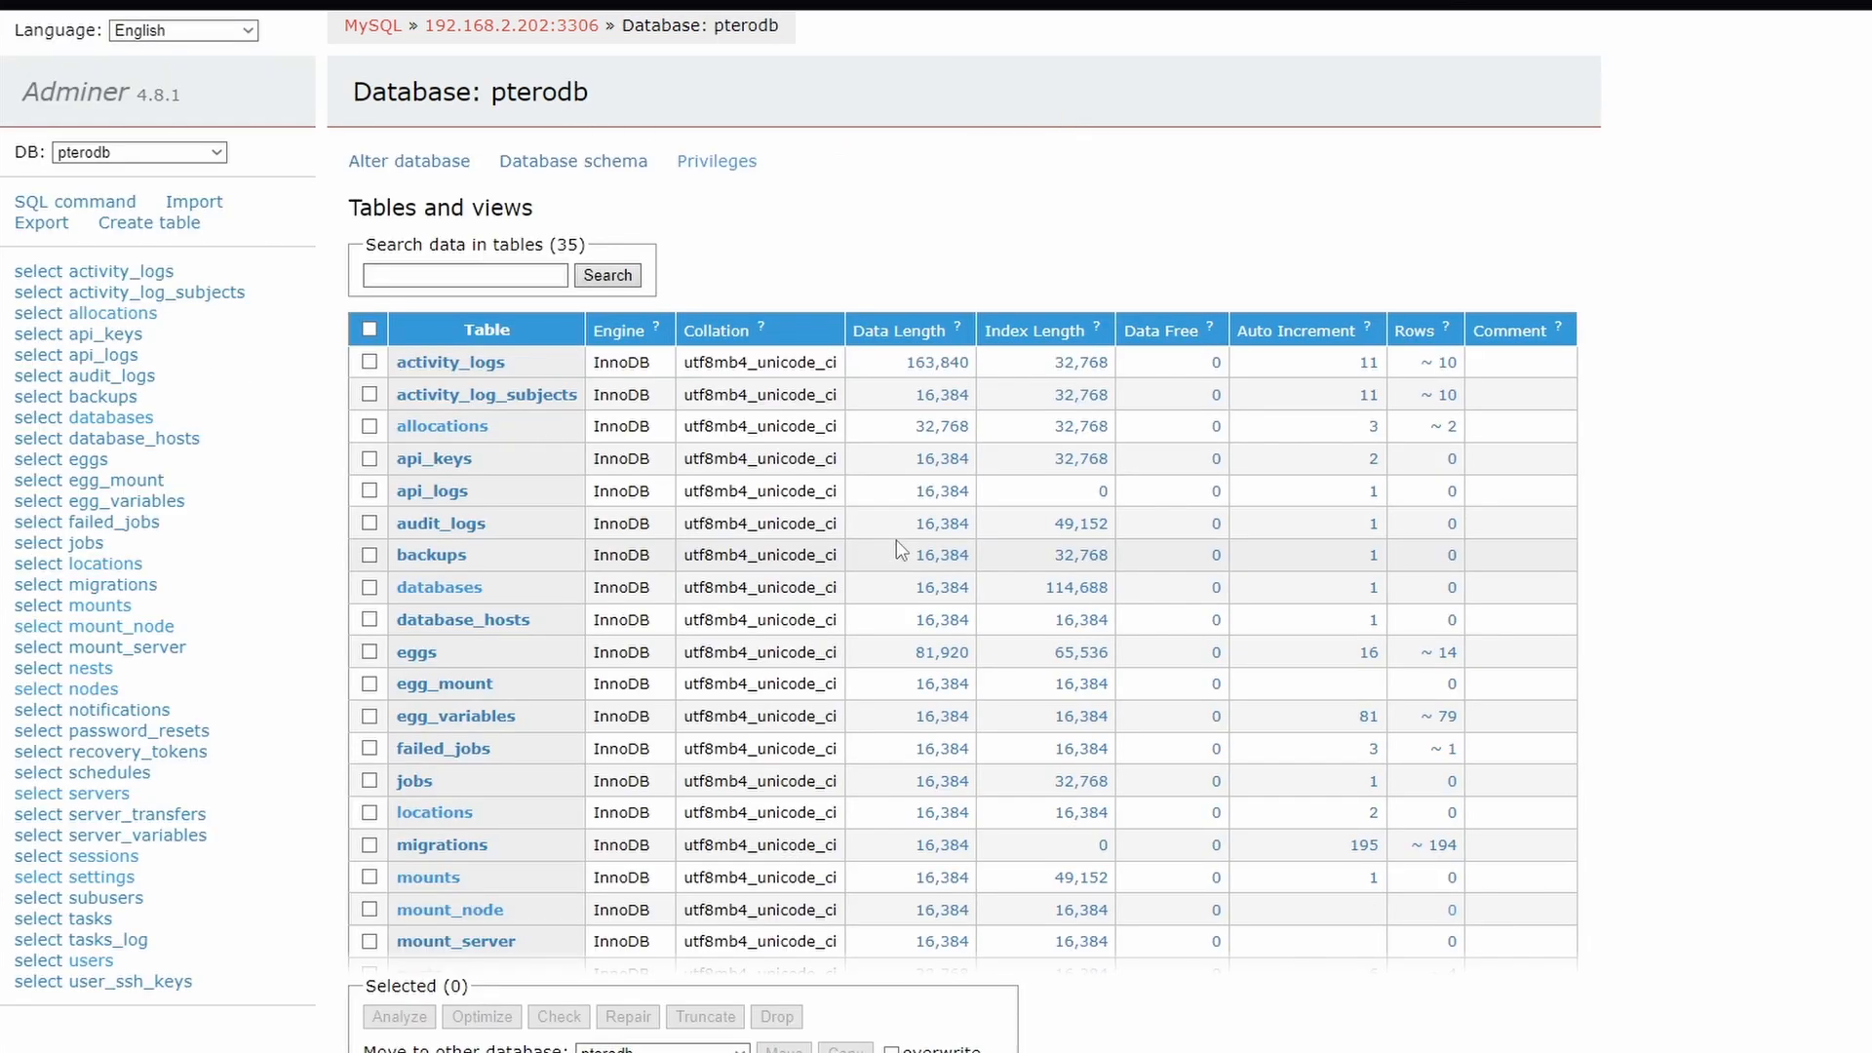
pyautogui.scroll(-2, 956, 811)
pyautogui.scroll(-3, 955, 811)
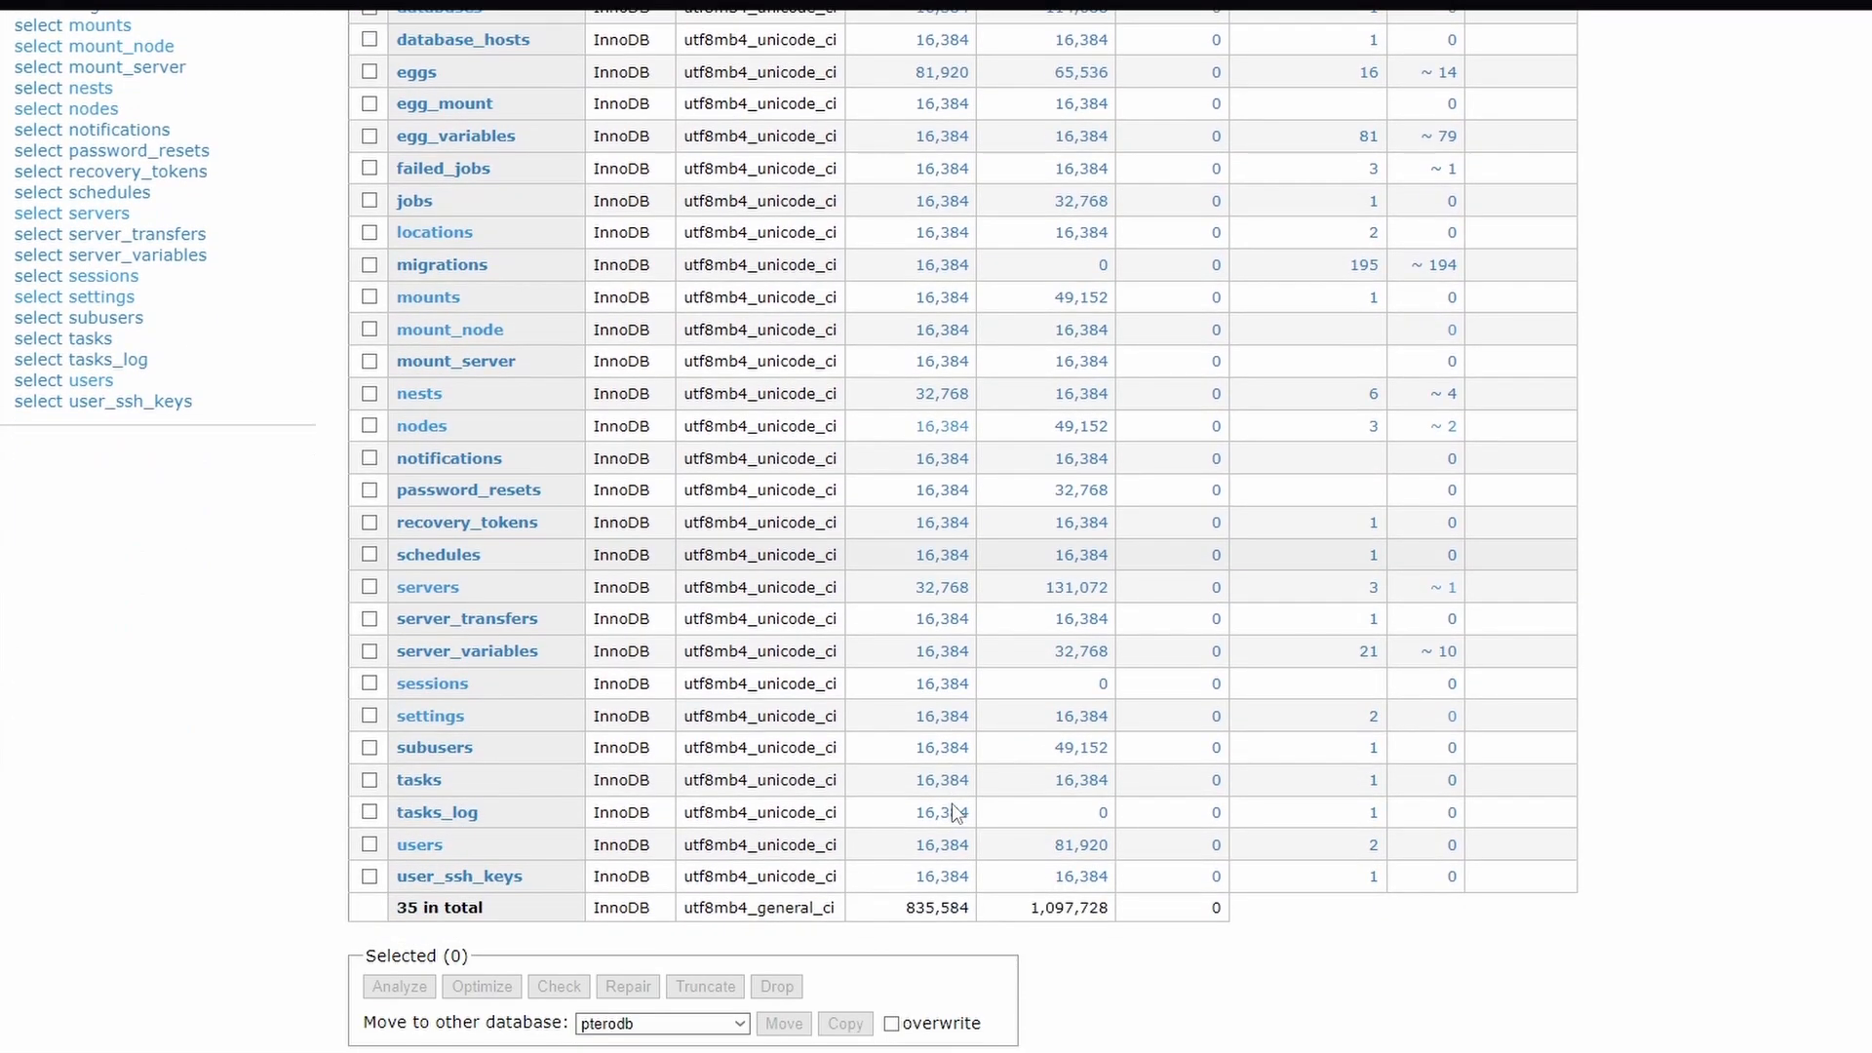
pyautogui.scroll(5, 956, 811)
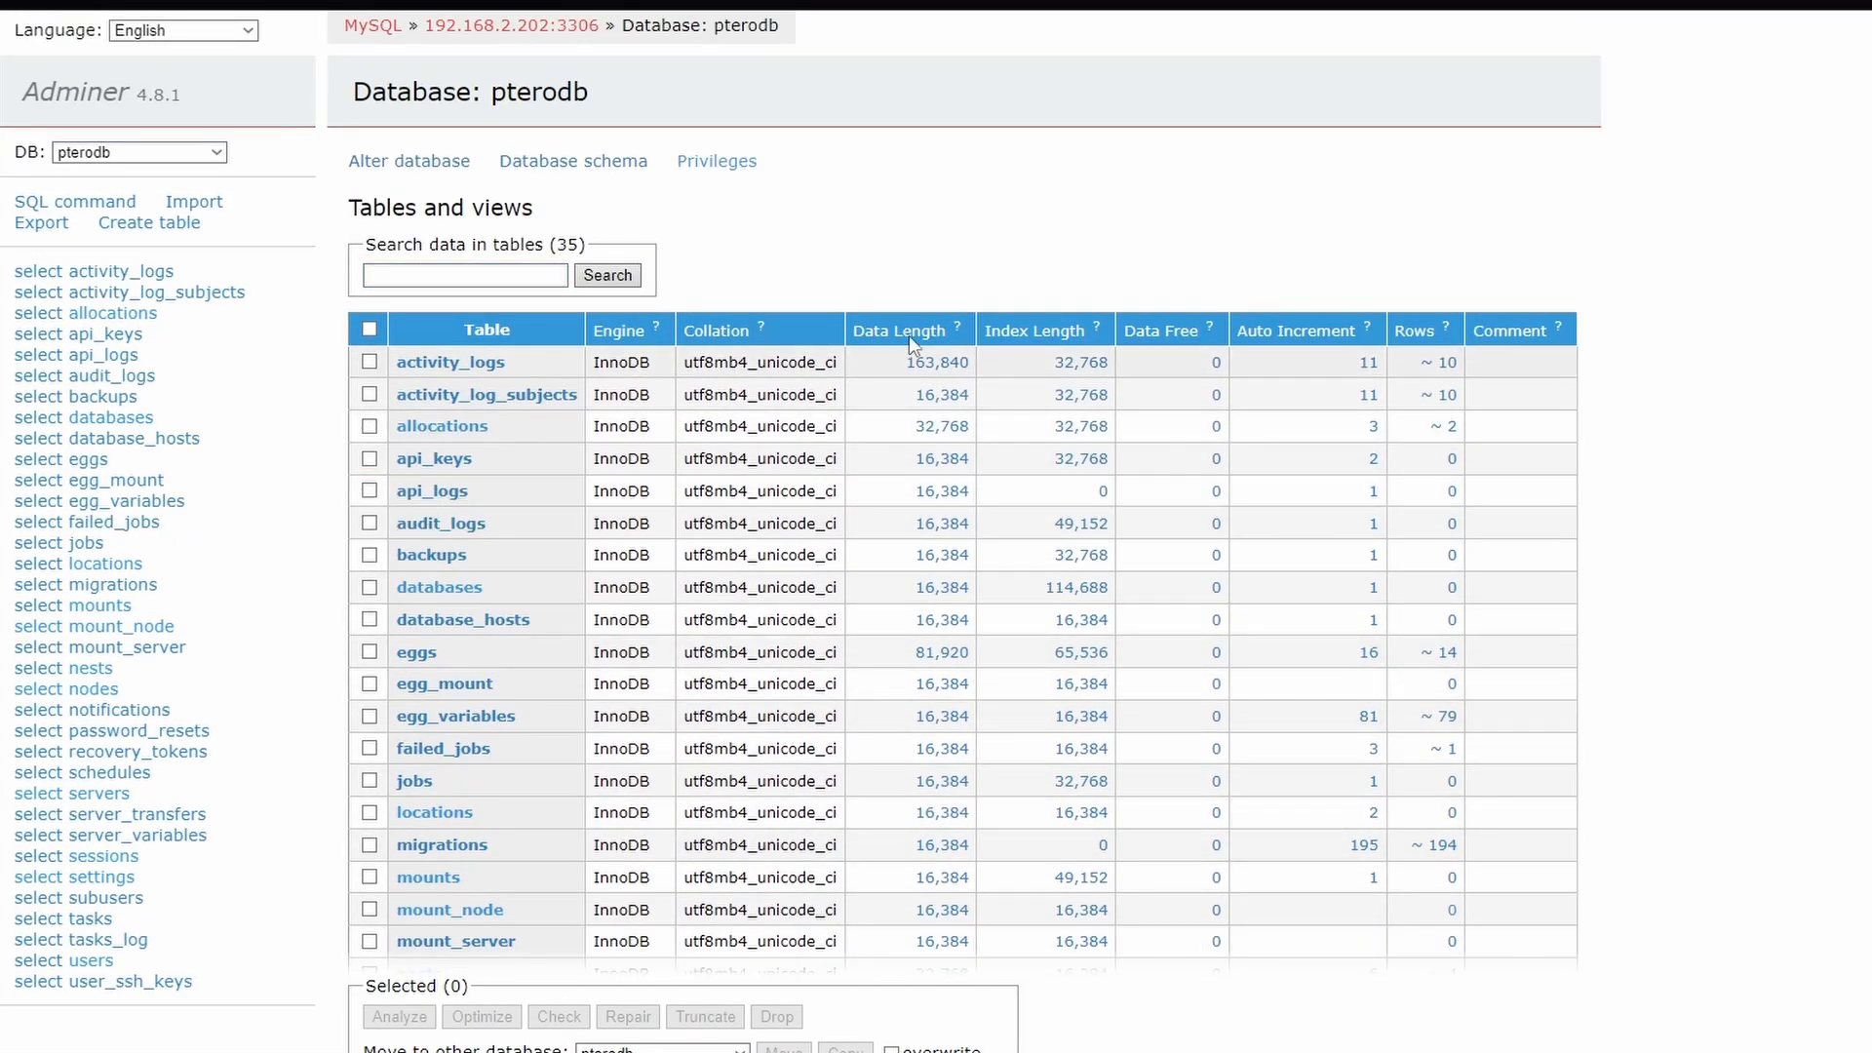
# Open a new user form from the pterodb privileges and fill in the username PteroUser and the user's password
pyautogui.click(702, 164)
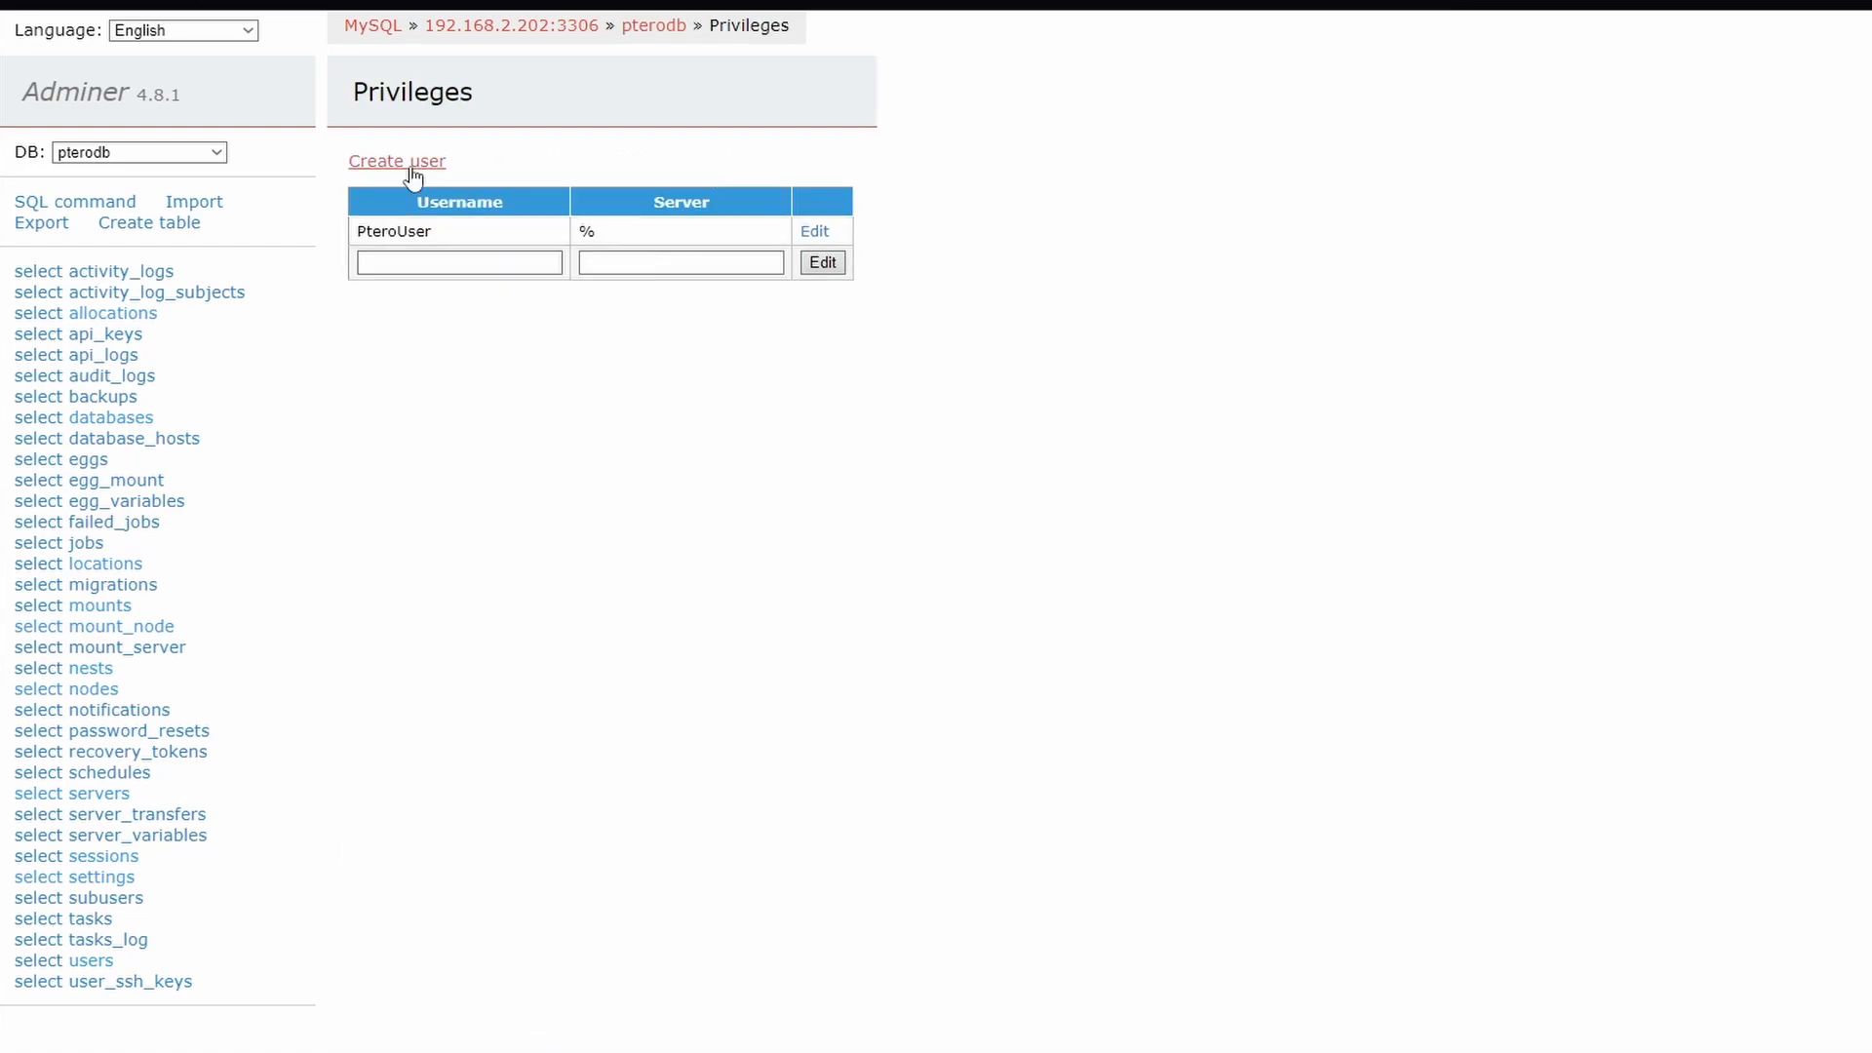
pyautogui.click(392, 164)
pyautogui.click(512, 168)
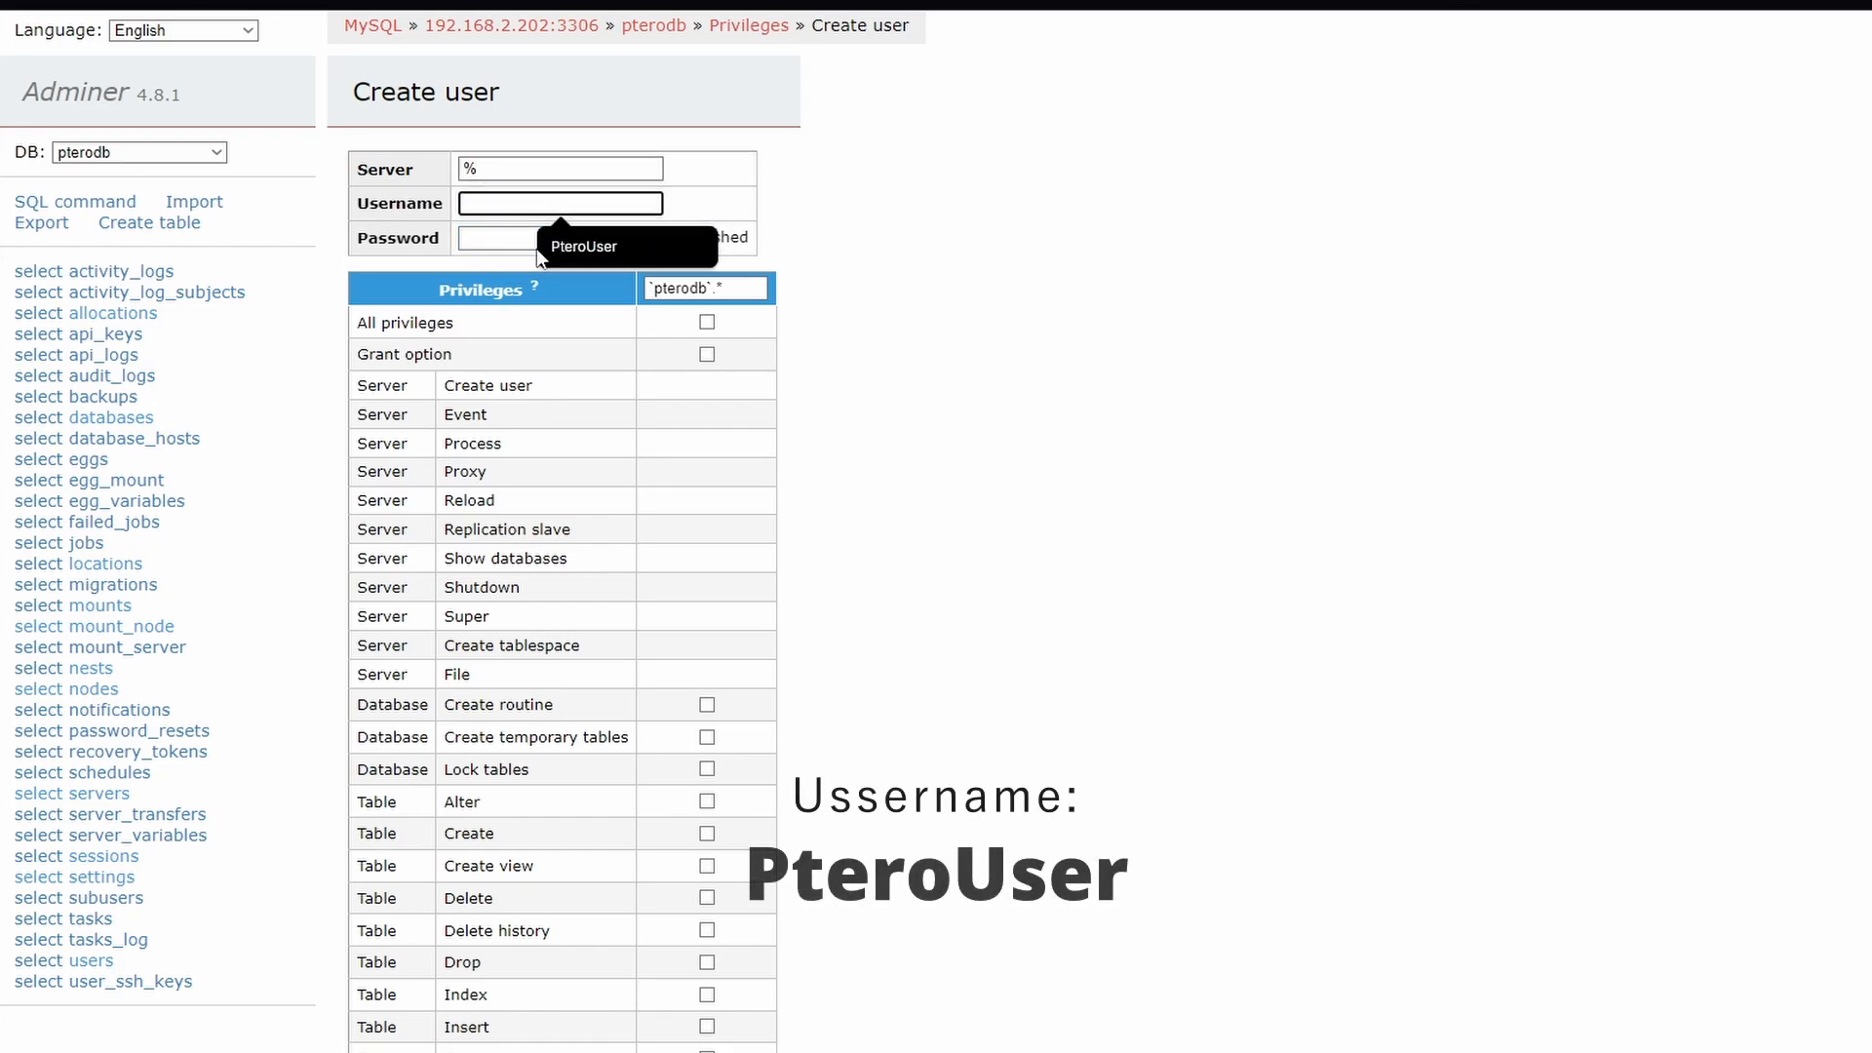
pyautogui.click(605, 246)
pyautogui.click(516, 240)
pyautogui.click(516, 240)
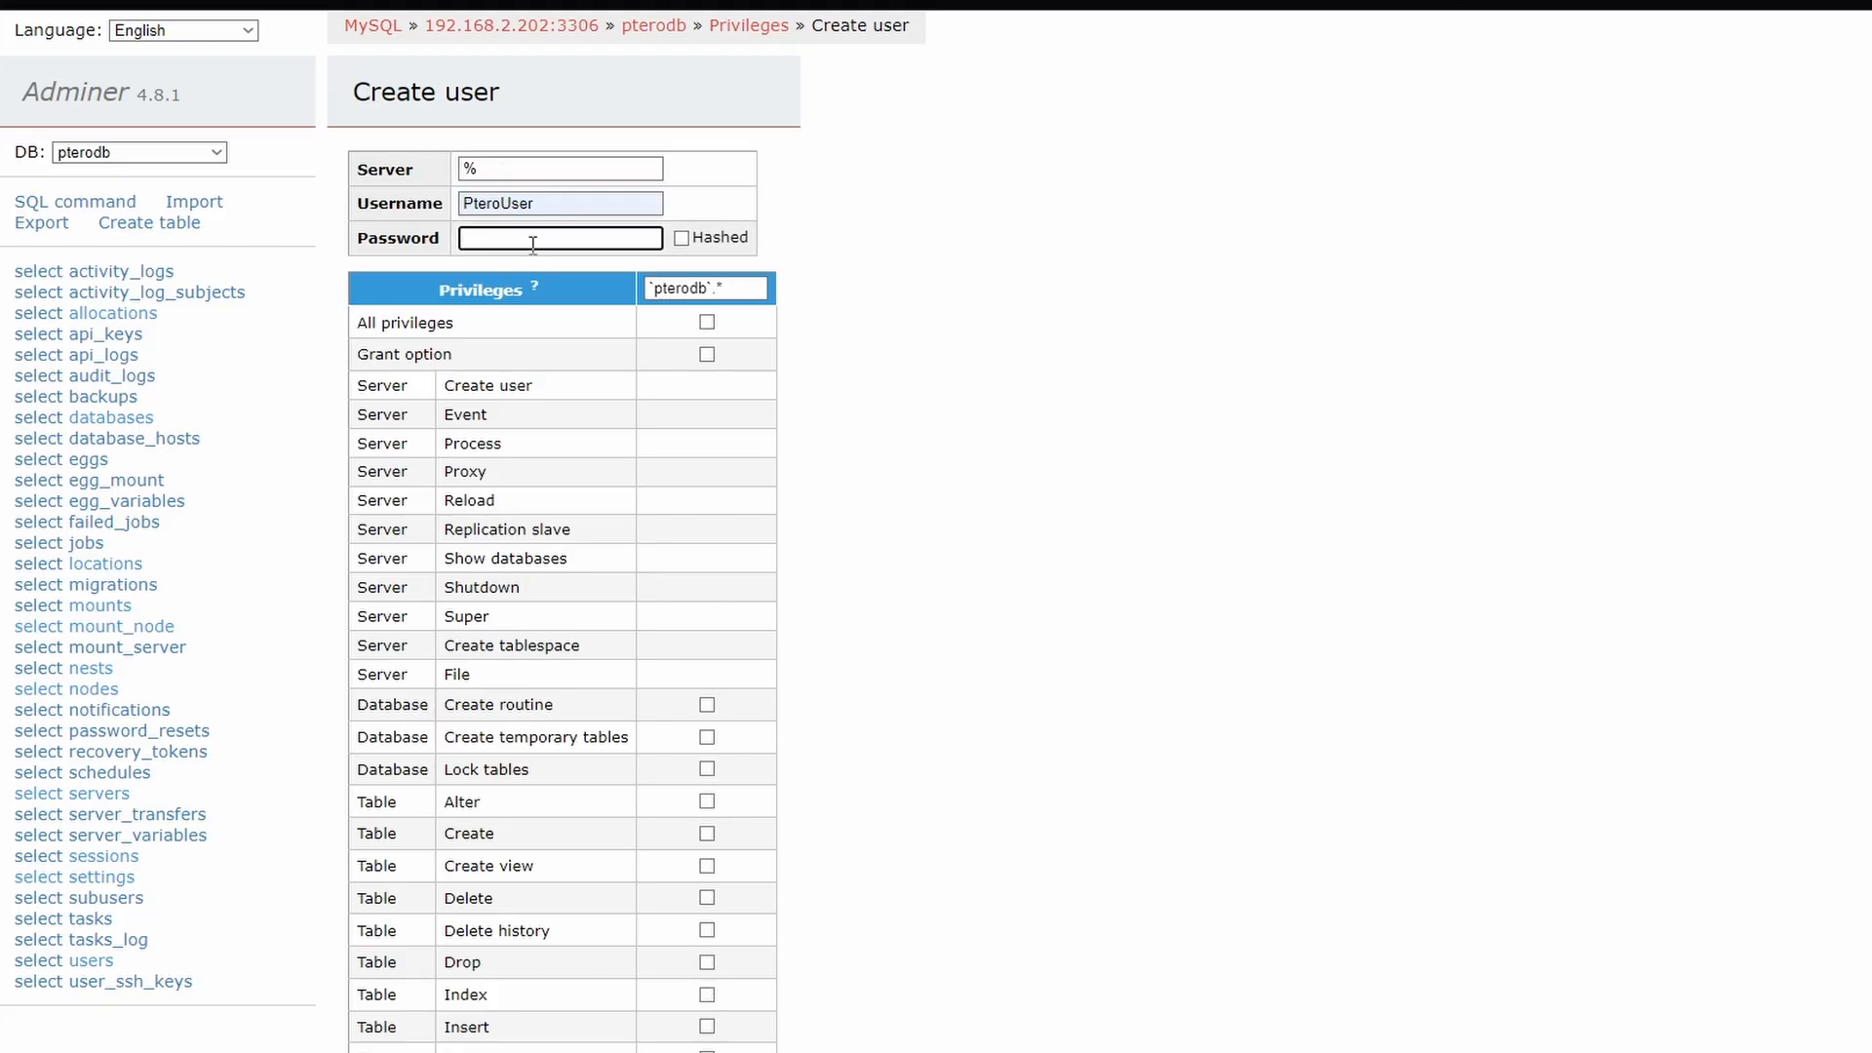
pyautogui.hotkey('ctrl', 'v')
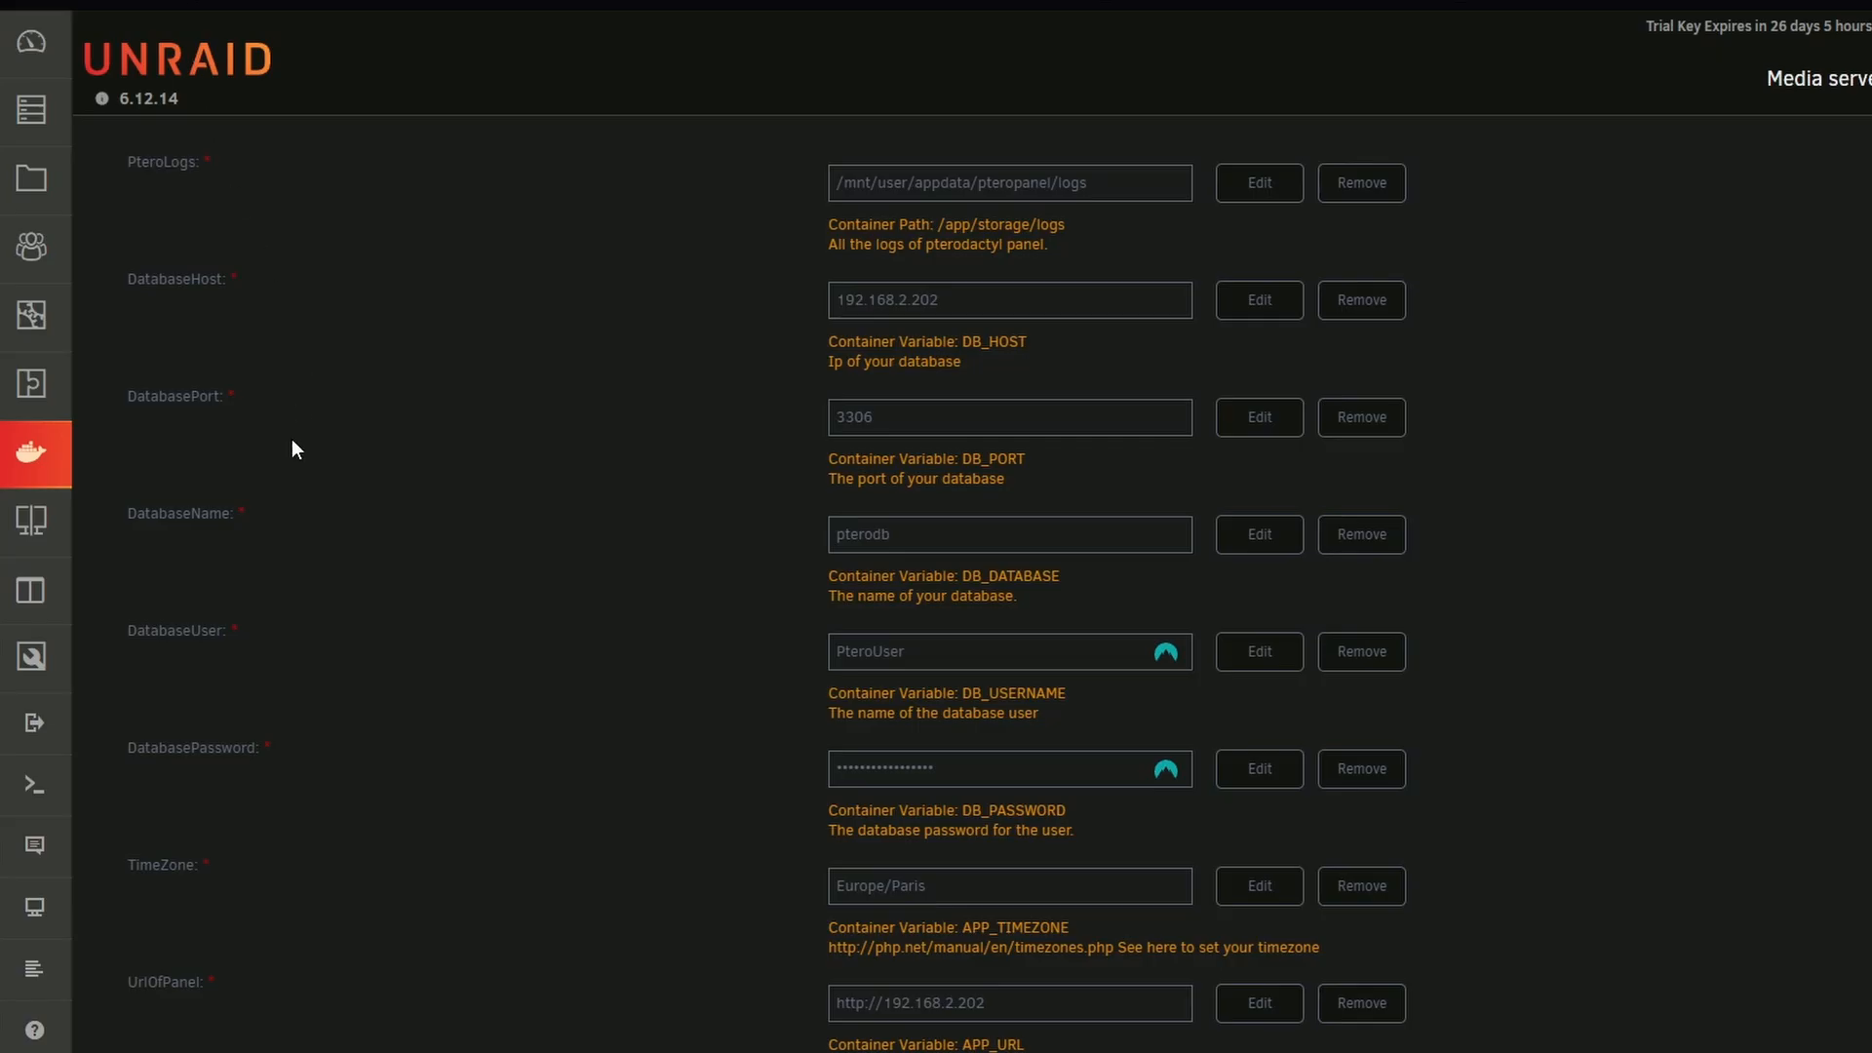
# Switch to Unraid and review the Pterodactyl-Panel container's name and database settings, including the DatabasePassword field
pyautogui.scroll(8, 564, 644)
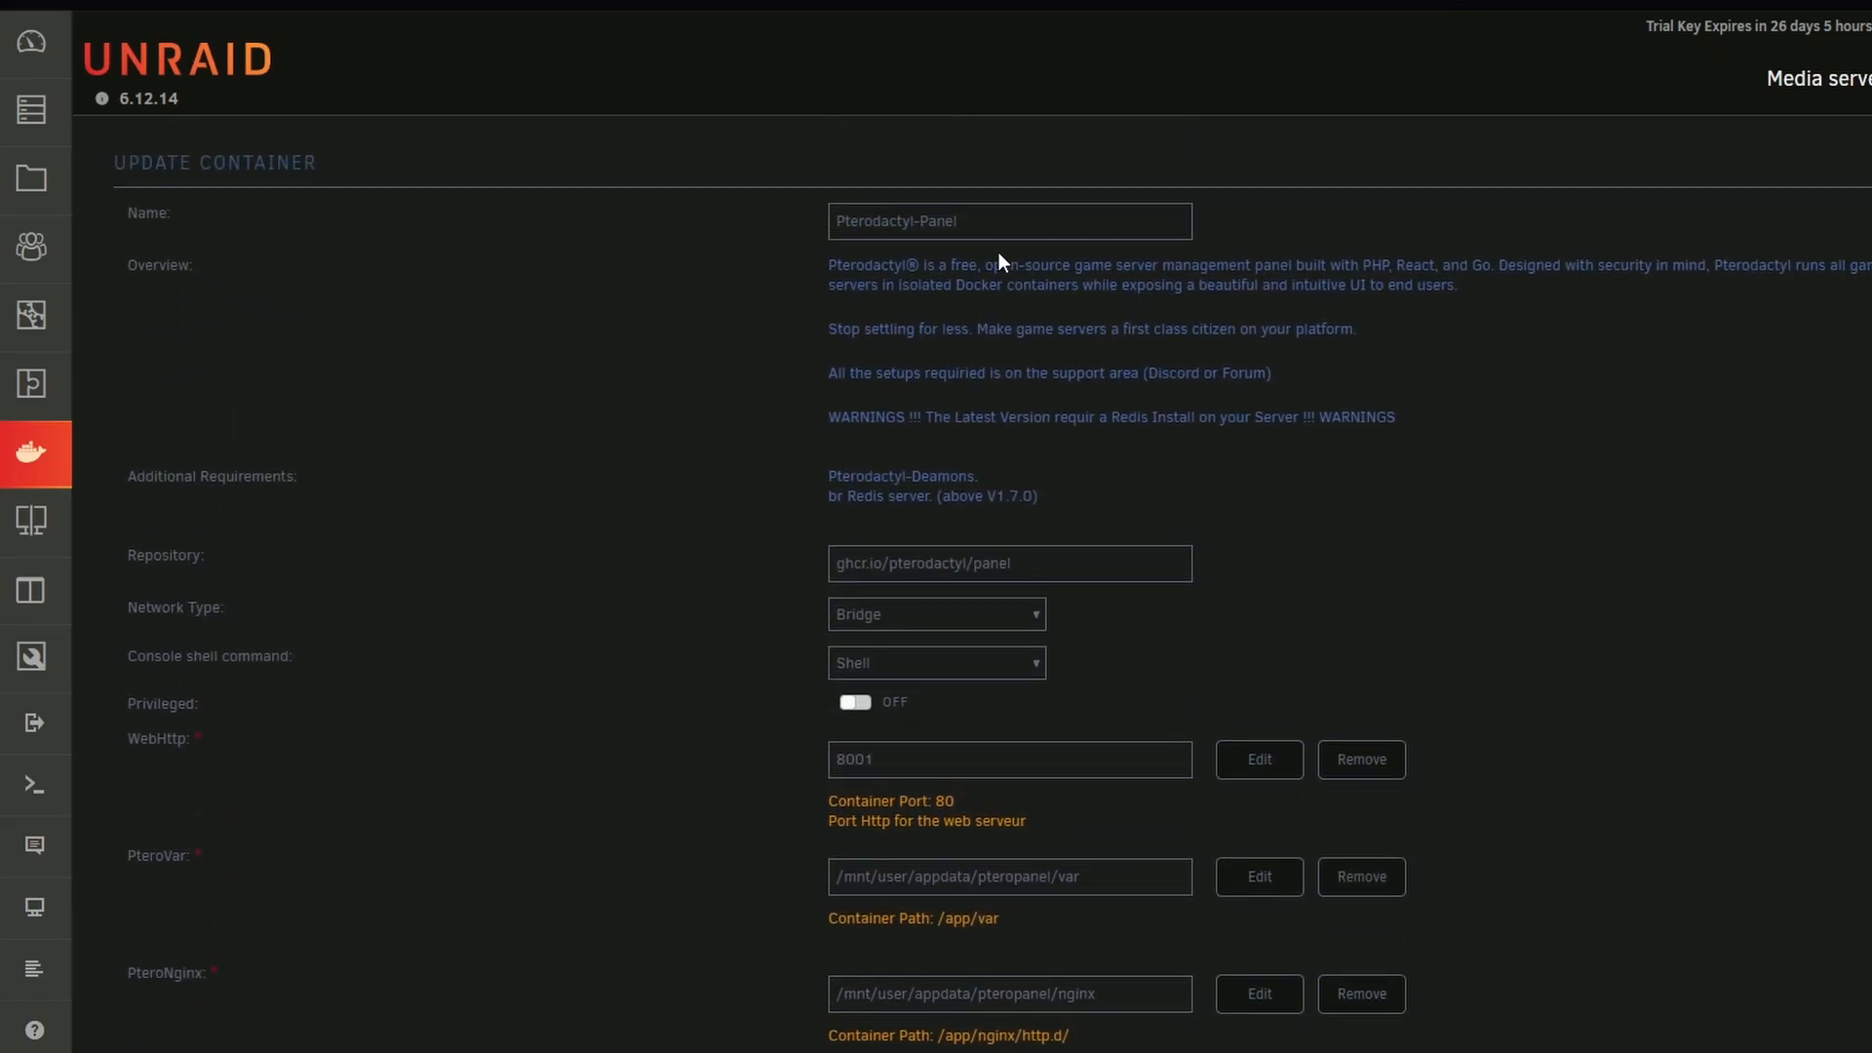
pyautogui.moveTo(1000, 229); pyautogui.dragTo(716, 232)
pyautogui.scroll(-12, 715, 253)
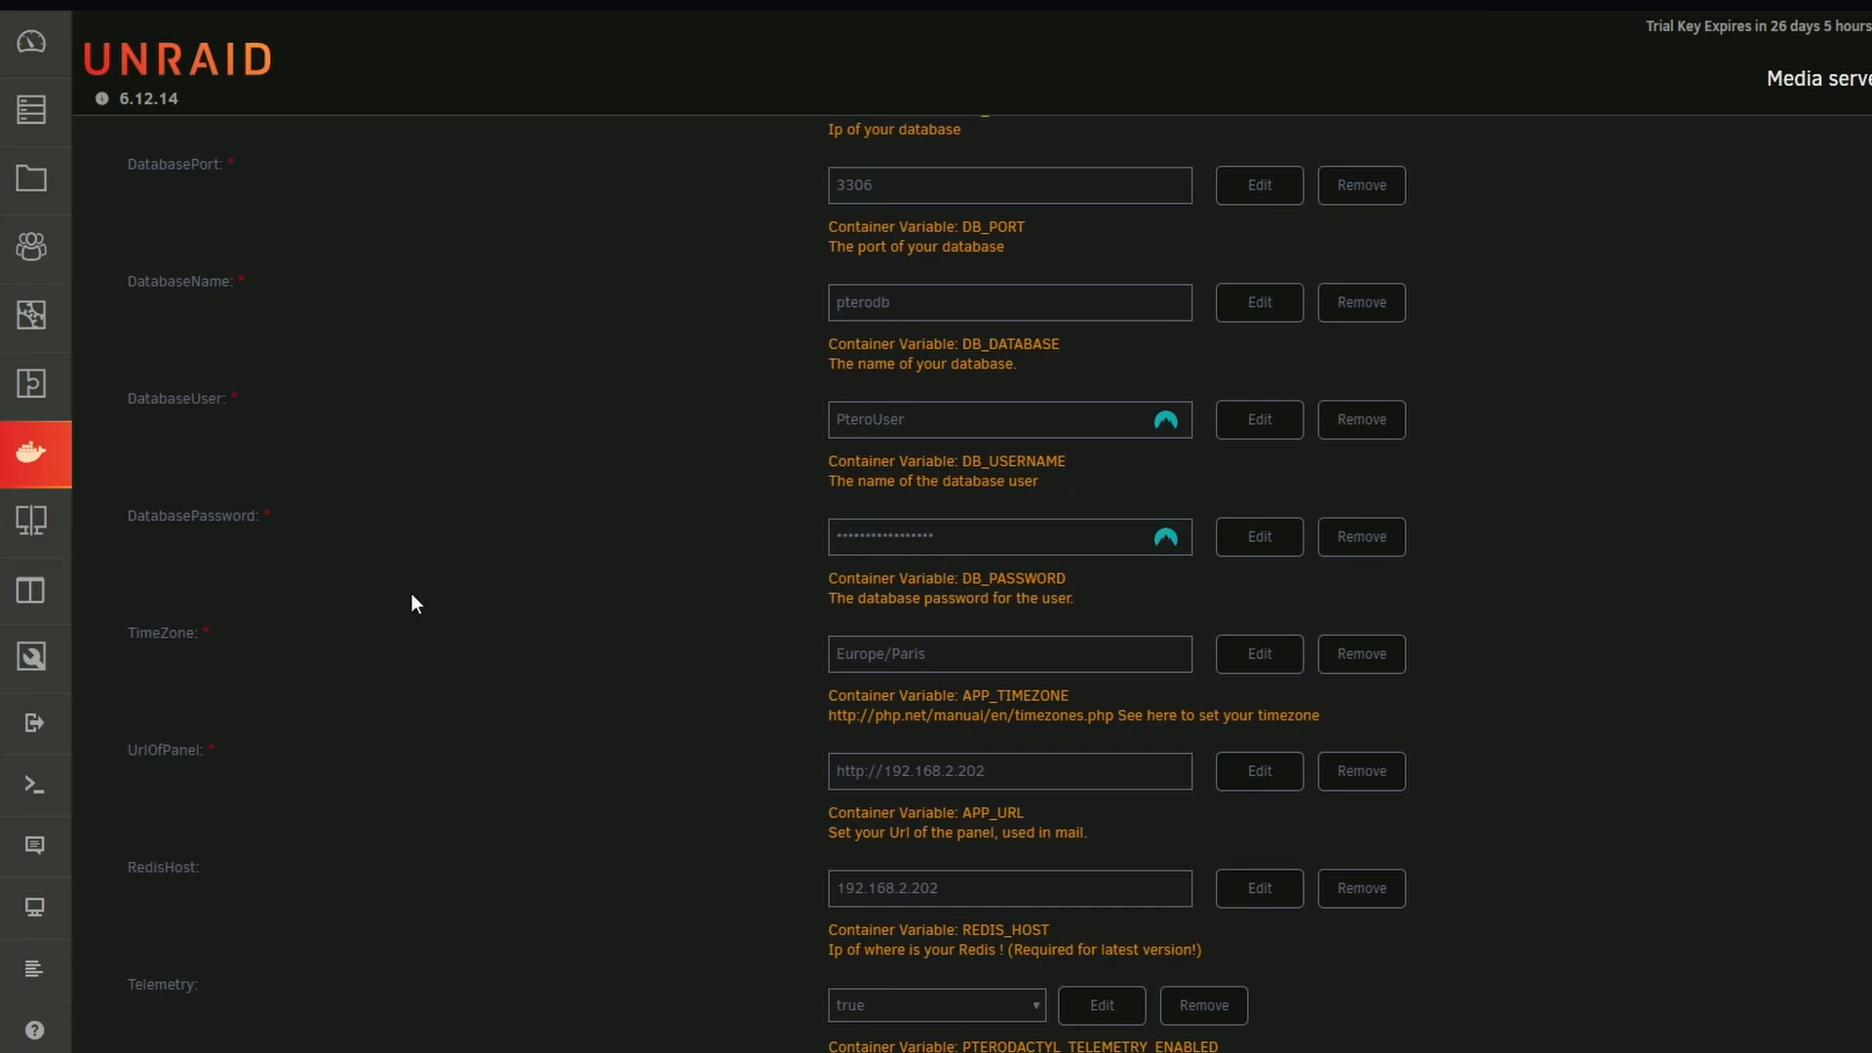
pyautogui.scroll(-1, 337, 652)
pyautogui.scroll(2, 907, 589)
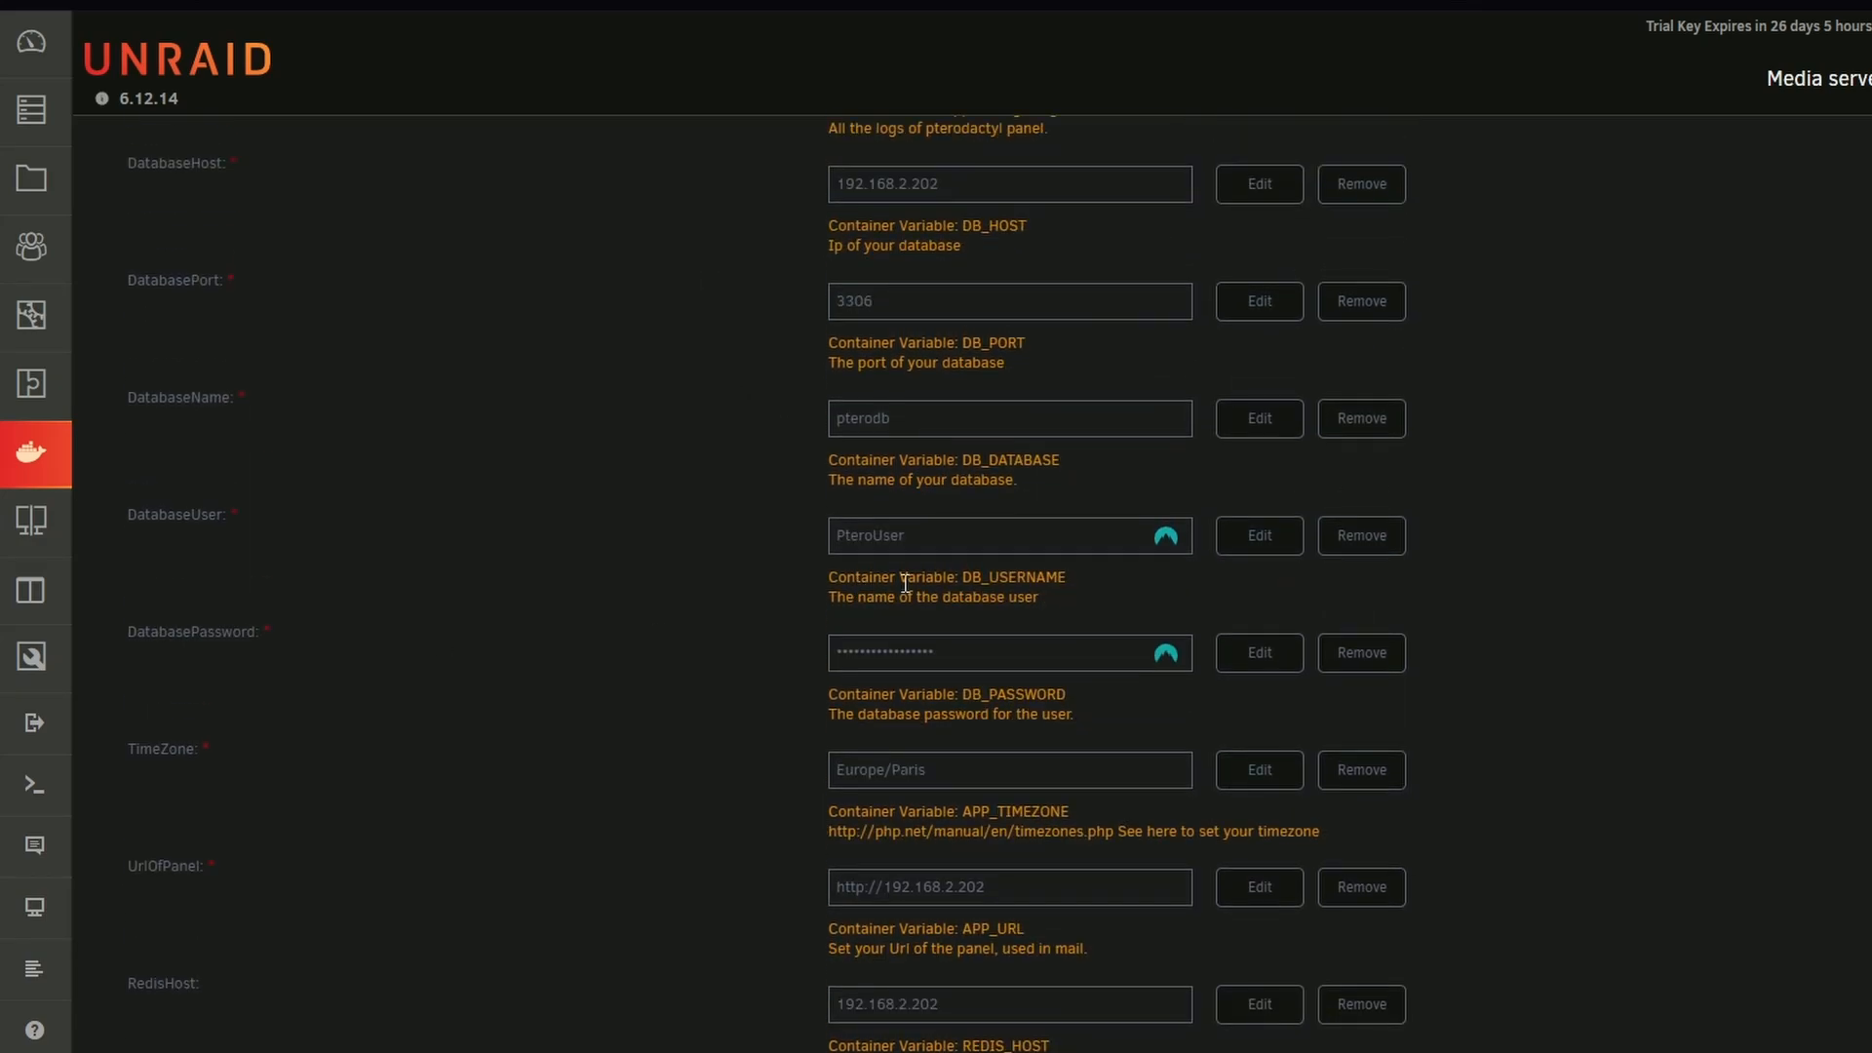
pyautogui.moveTo(1036, 652); pyautogui.dragTo(717, 688)
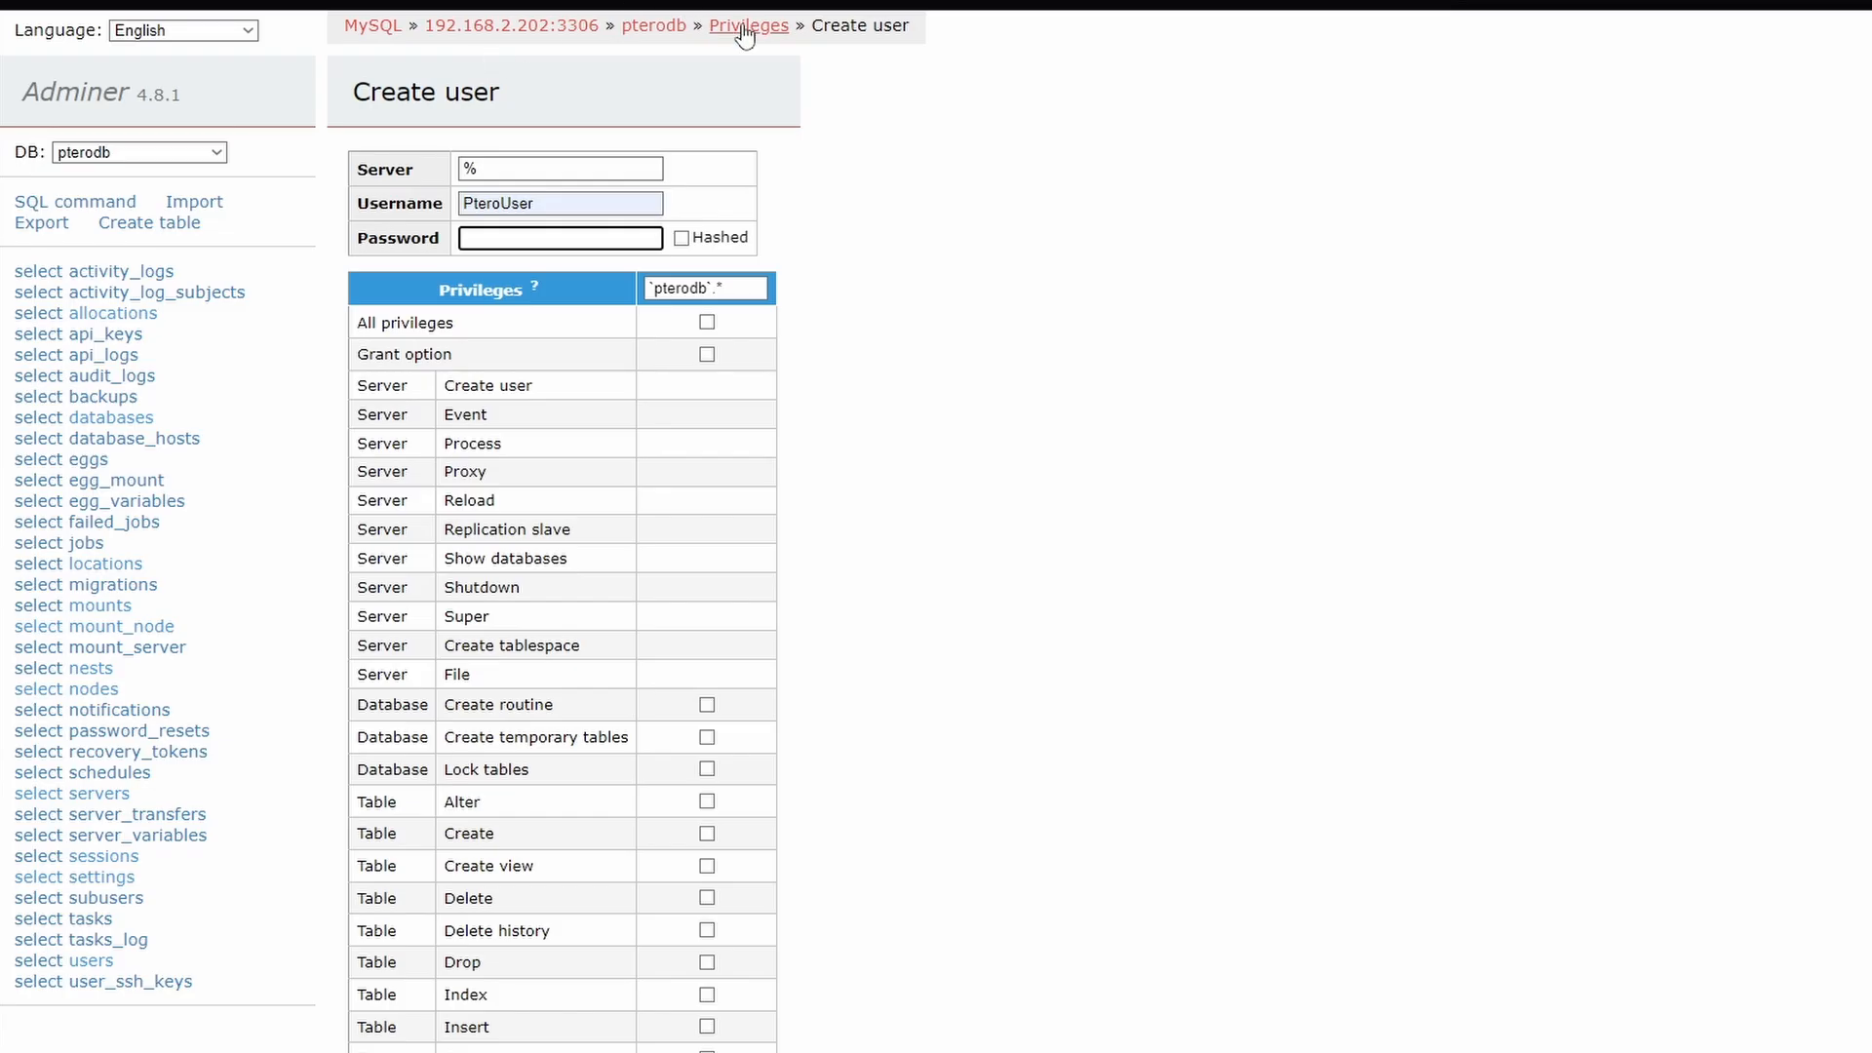
# Return from user creation in Adminer to the pterodb database overview and look over its tables
pyautogui.click(741, 27)
pyautogui.click(673, 29)
pyautogui.scroll(-9, 548, 677)
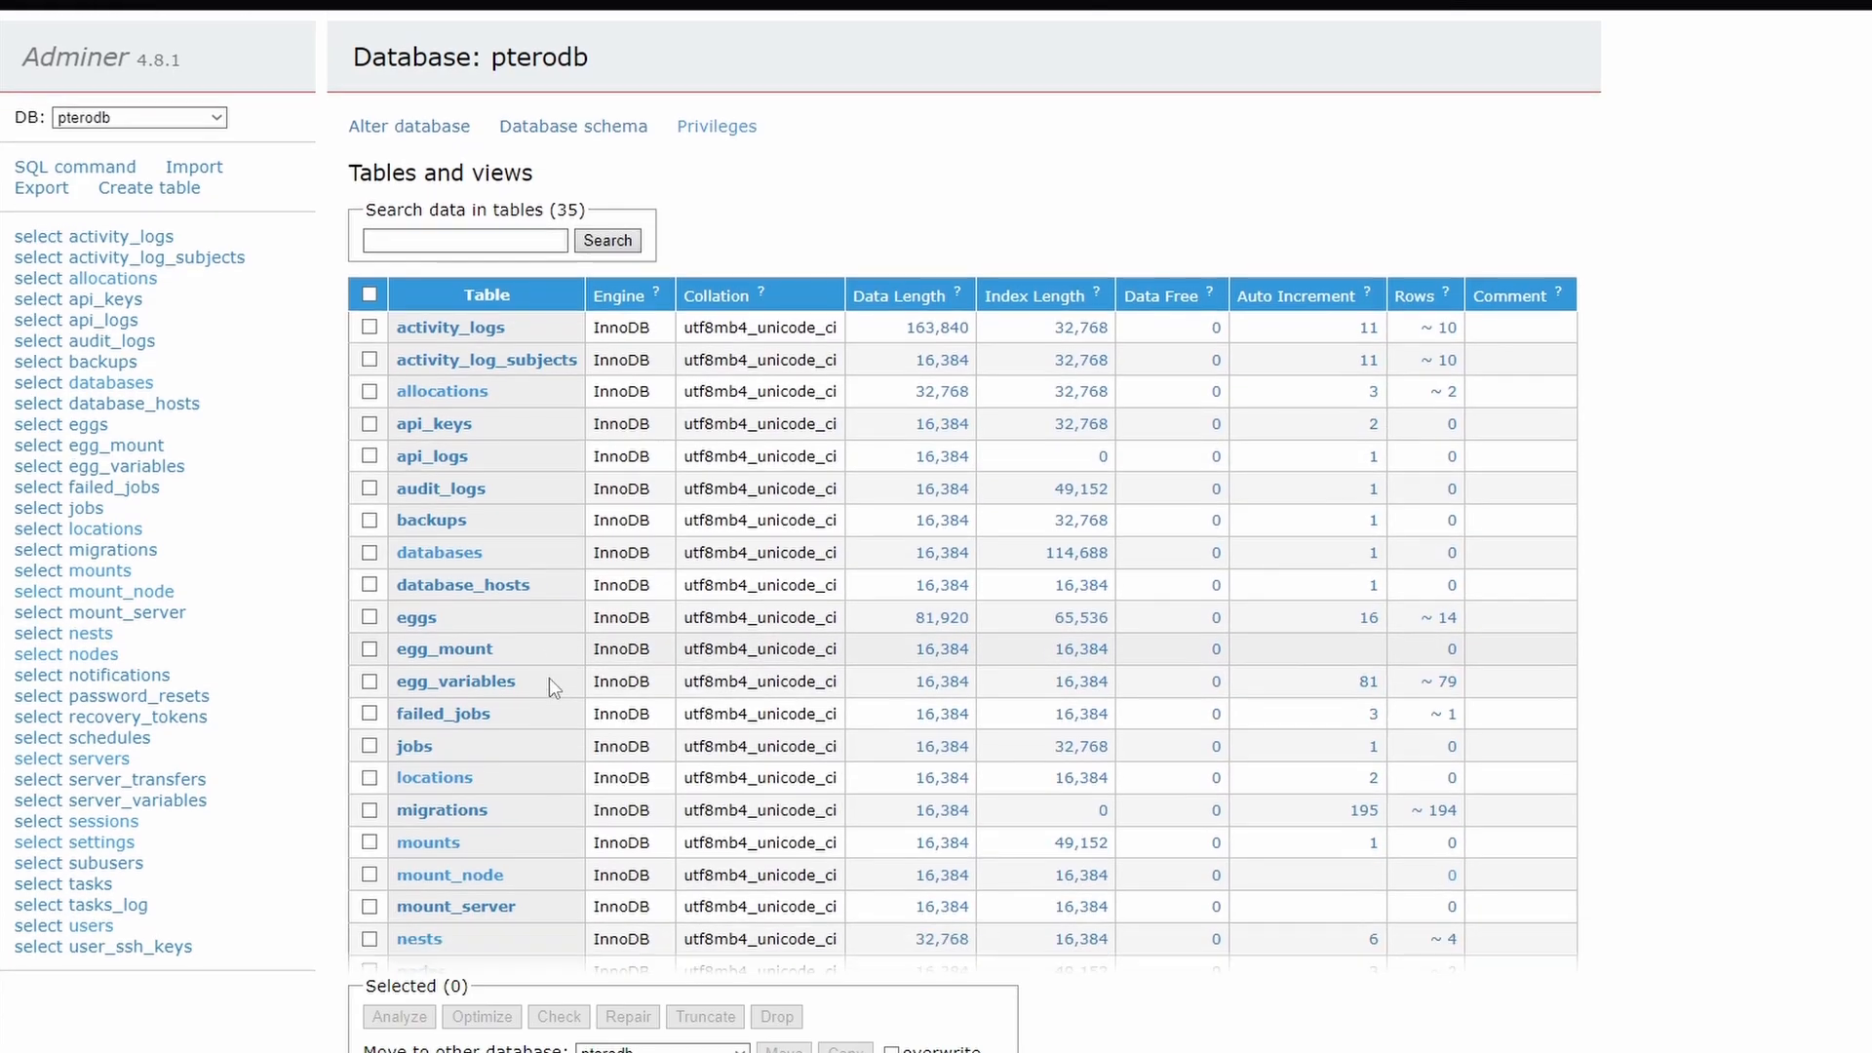
pyautogui.scroll(10, 505, 799)
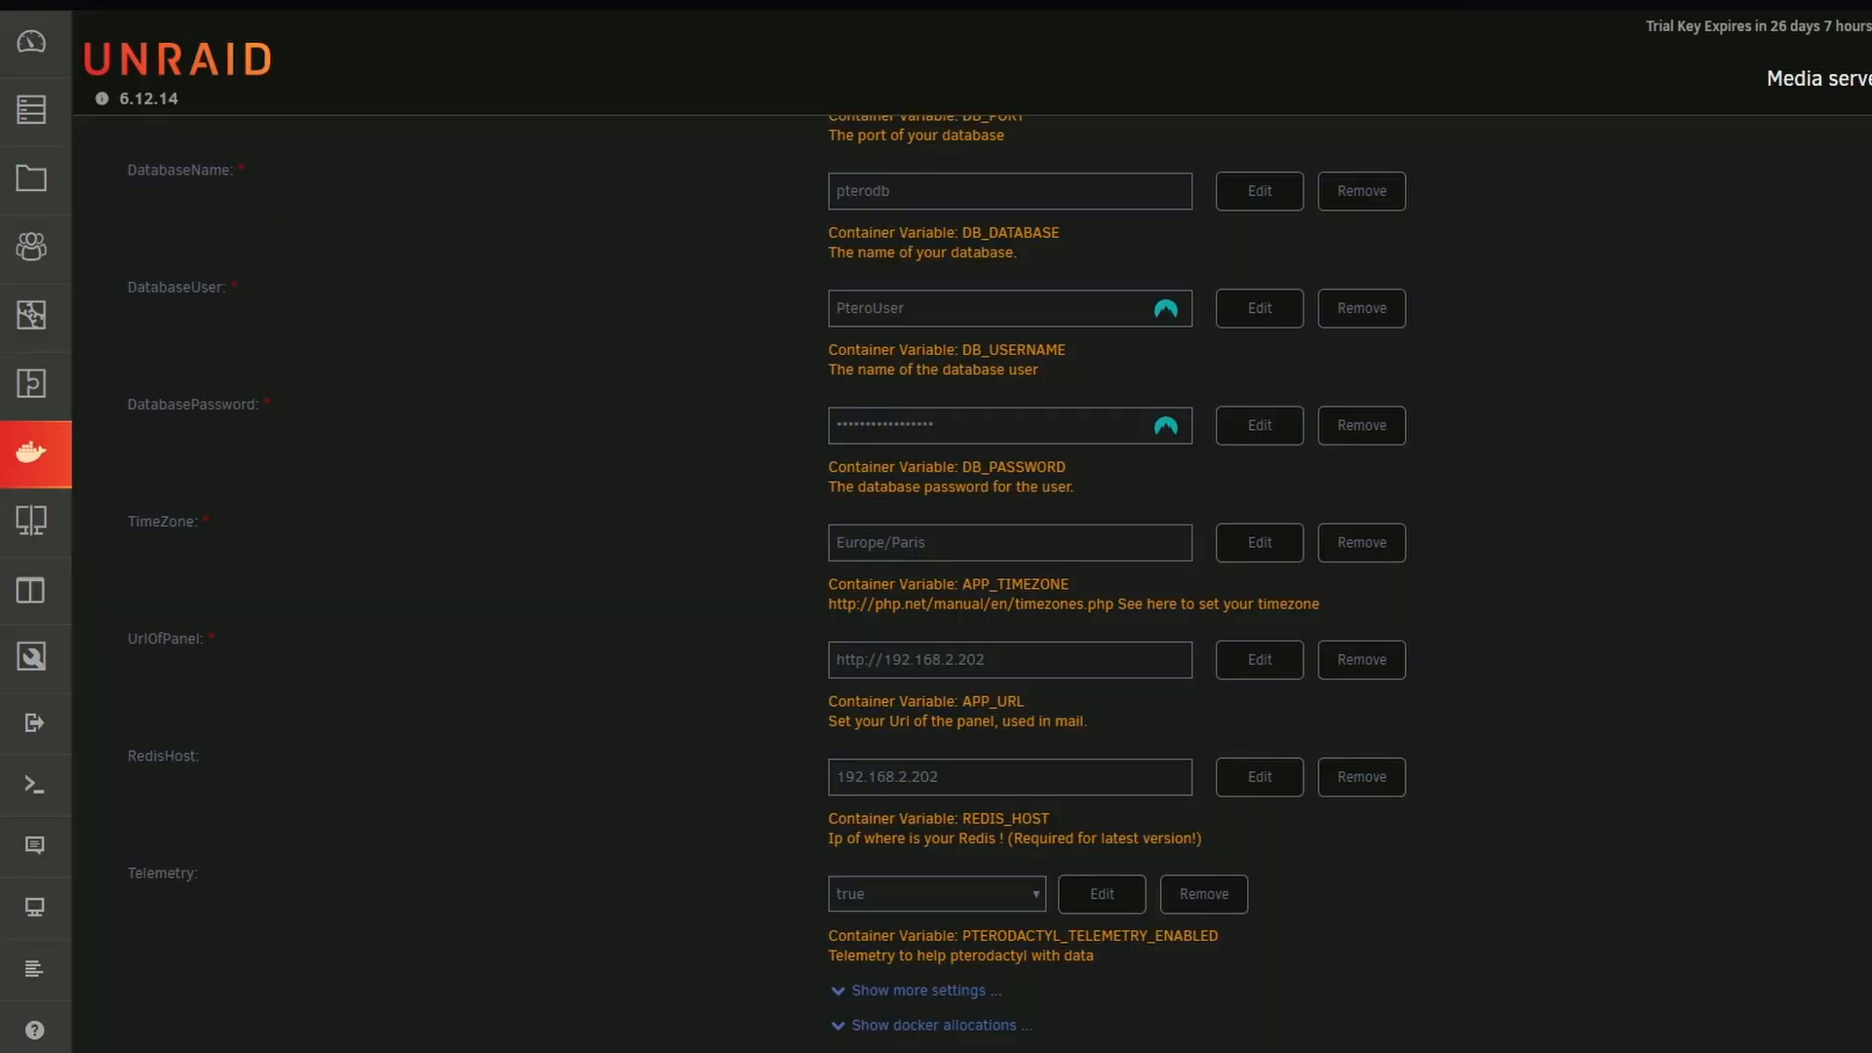
# Search Unraid's community applications for redis and open the container template of the installed Redis app
pyautogui.click(35, 590)
pyautogui.click(366, 180)
pyautogui.write('redis')
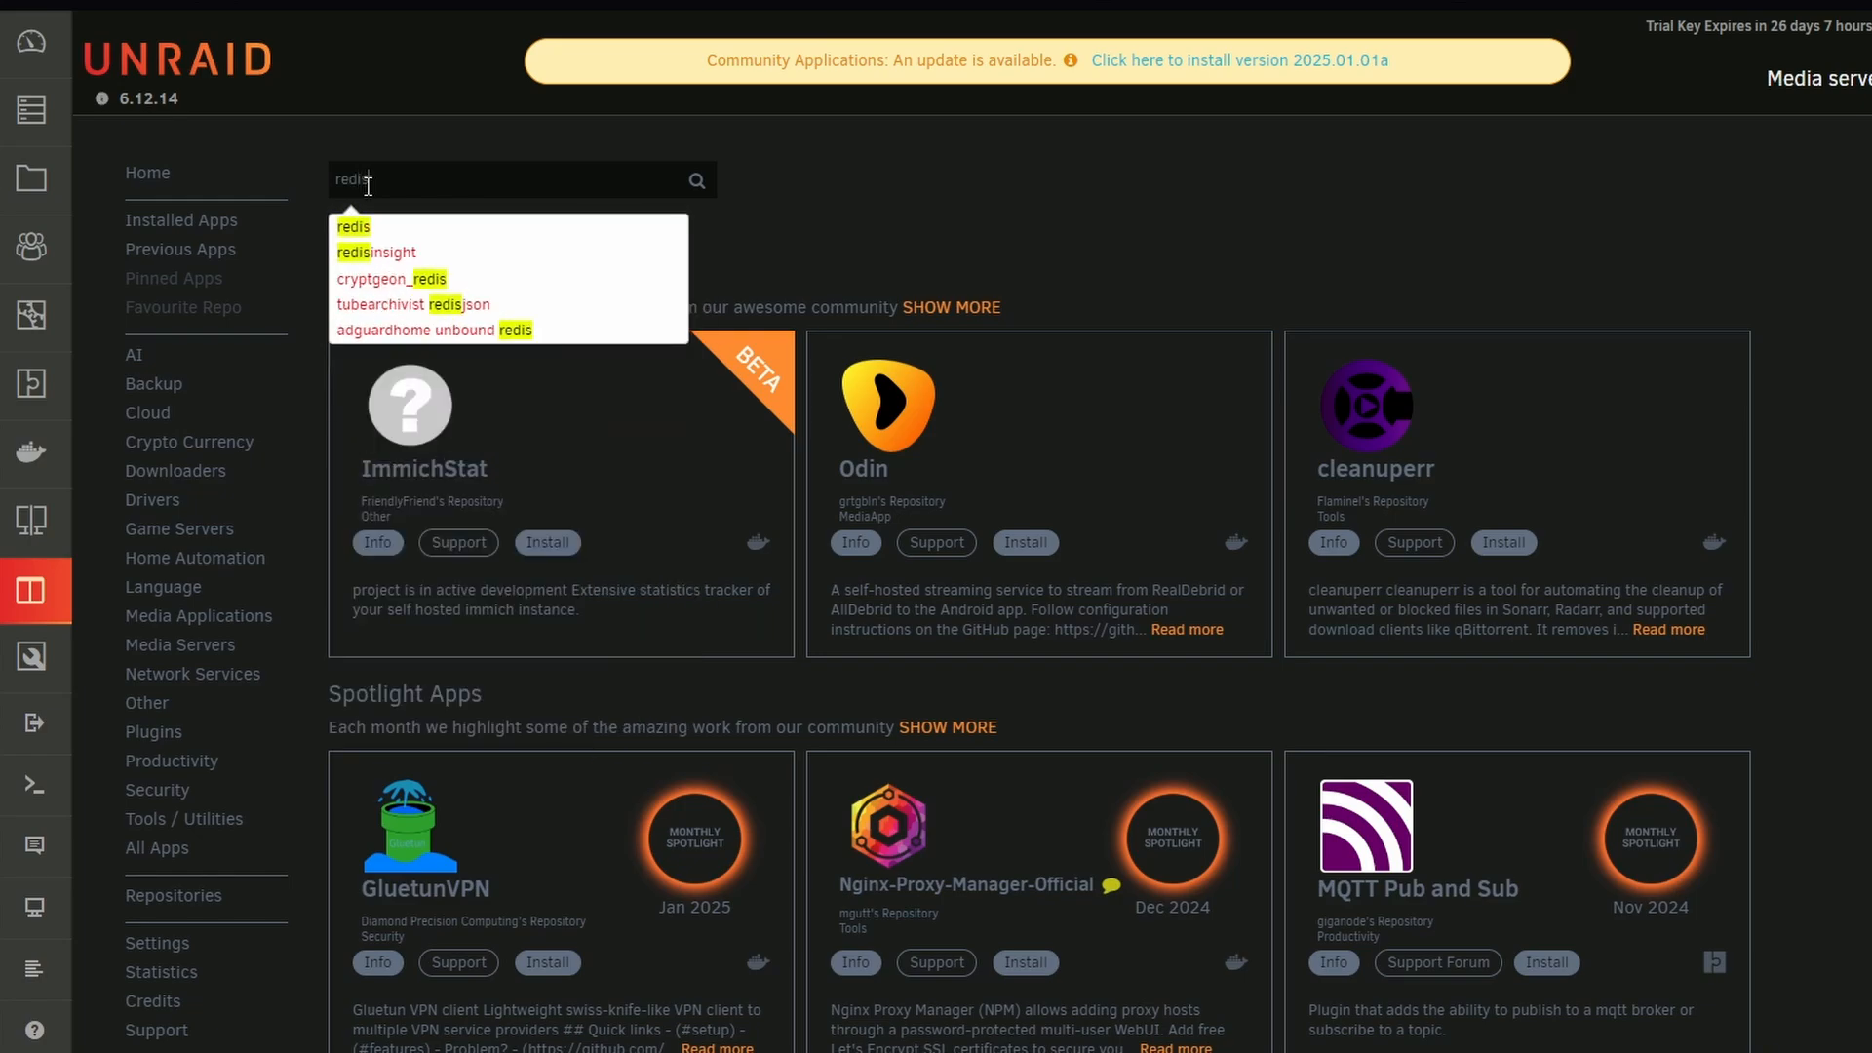
pyautogui.press('Return')
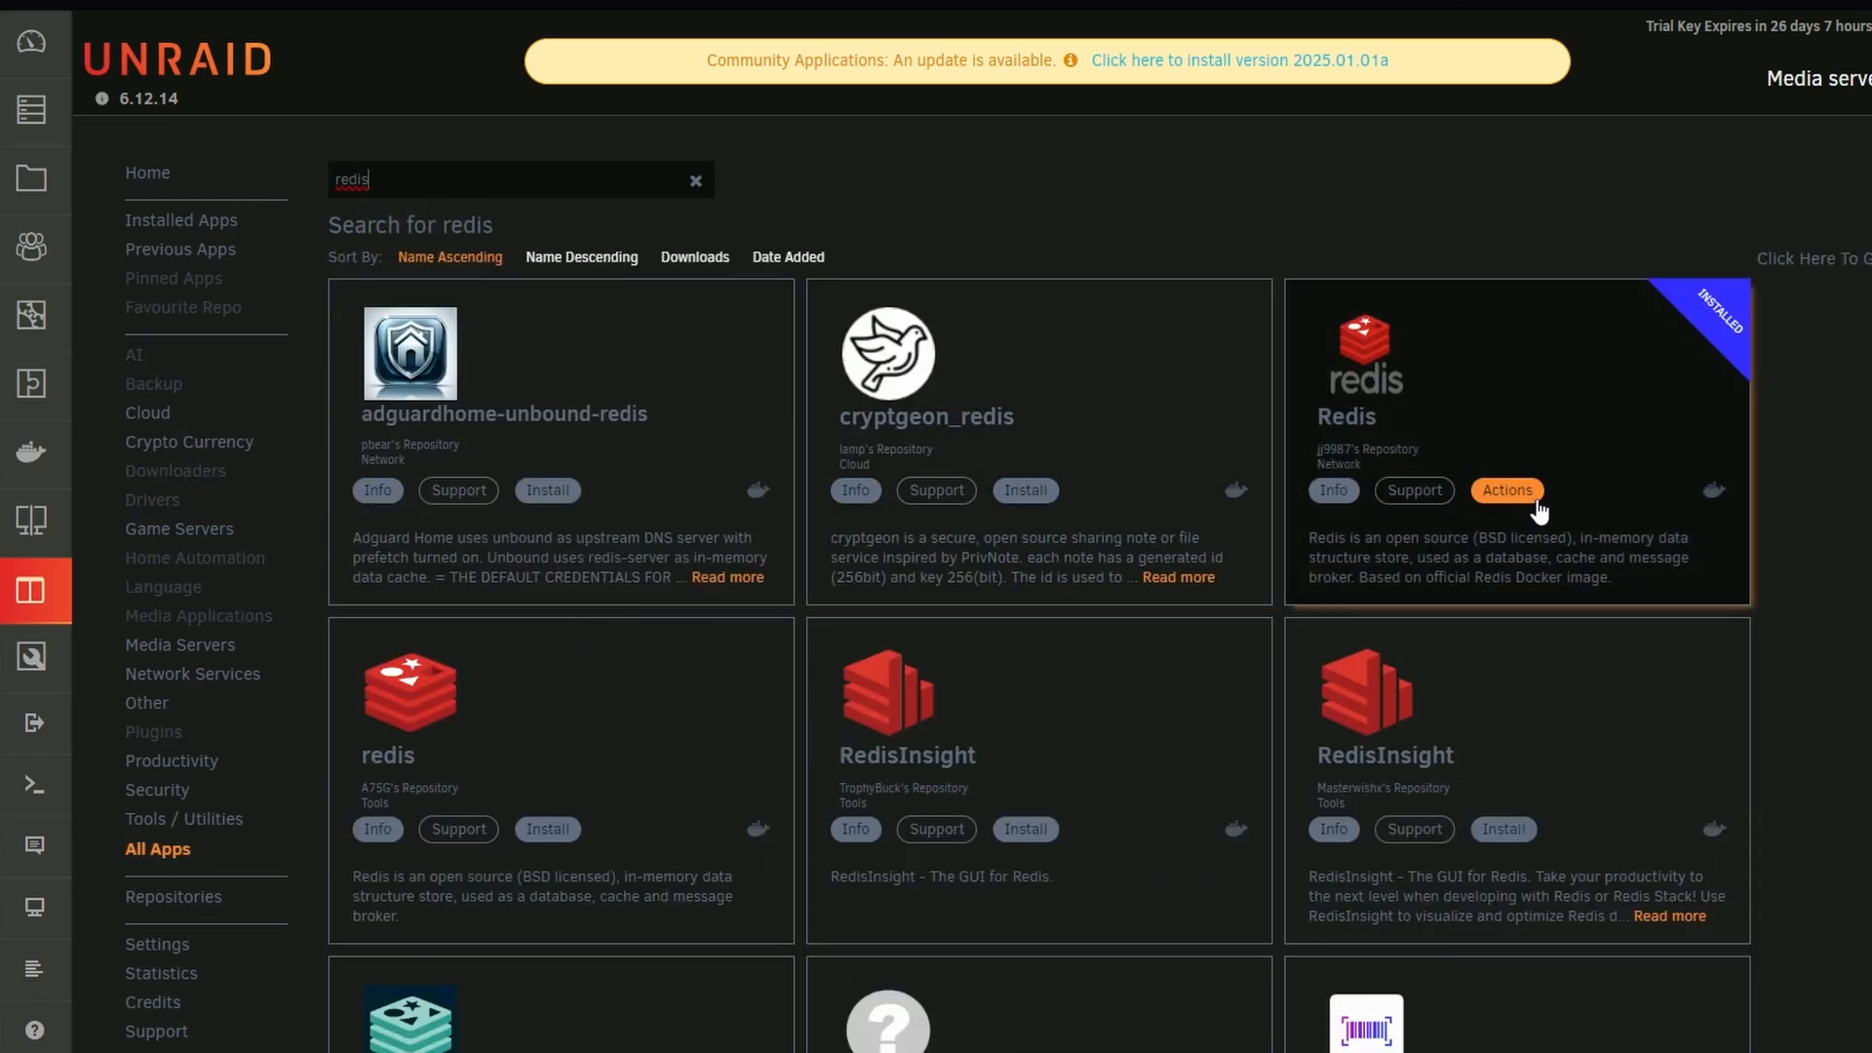
pyautogui.click(1539, 507)
pyautogui.click(1560, 546)
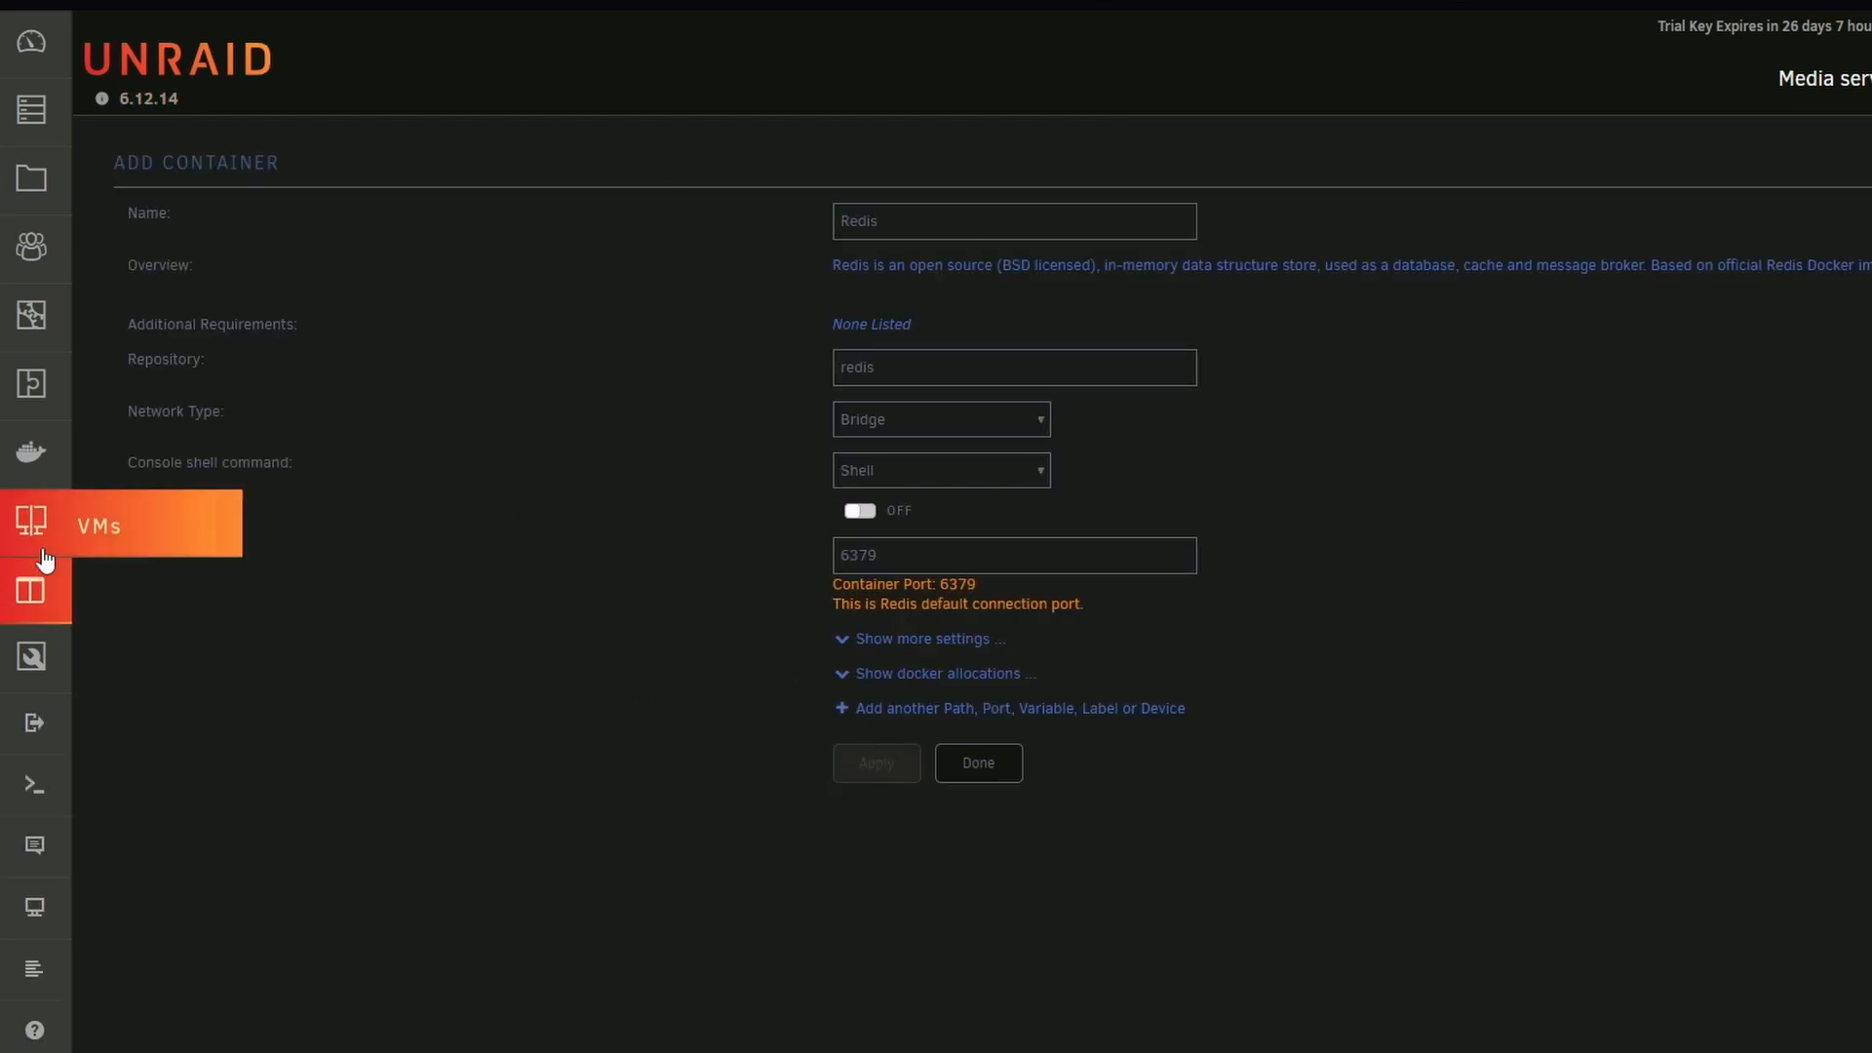
# Search the community applications for pterodactyl and open the container settings of the installed Pterodactyl-Panel
pyautogui.click(30, 590)
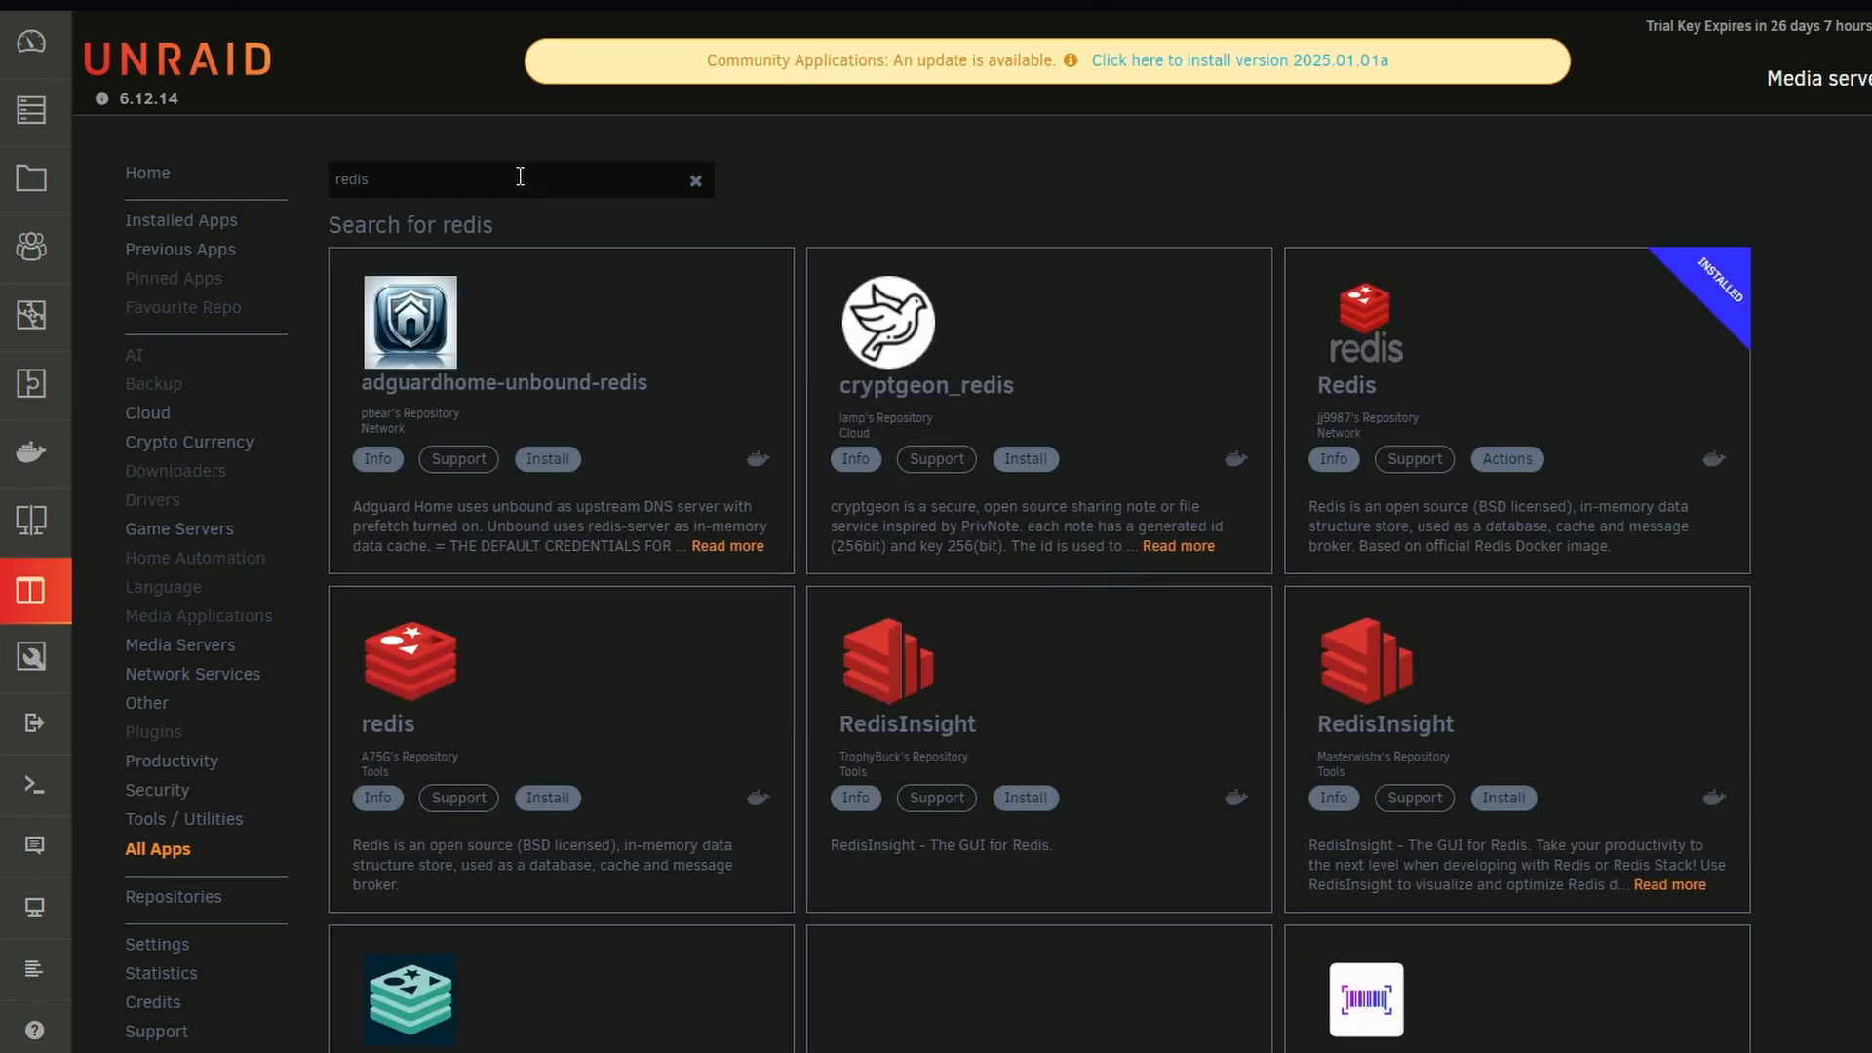
pyautogui.doubleClick(518, 179)
pyautogui.press('BackSpace')
pyautogui.write('Pterod')
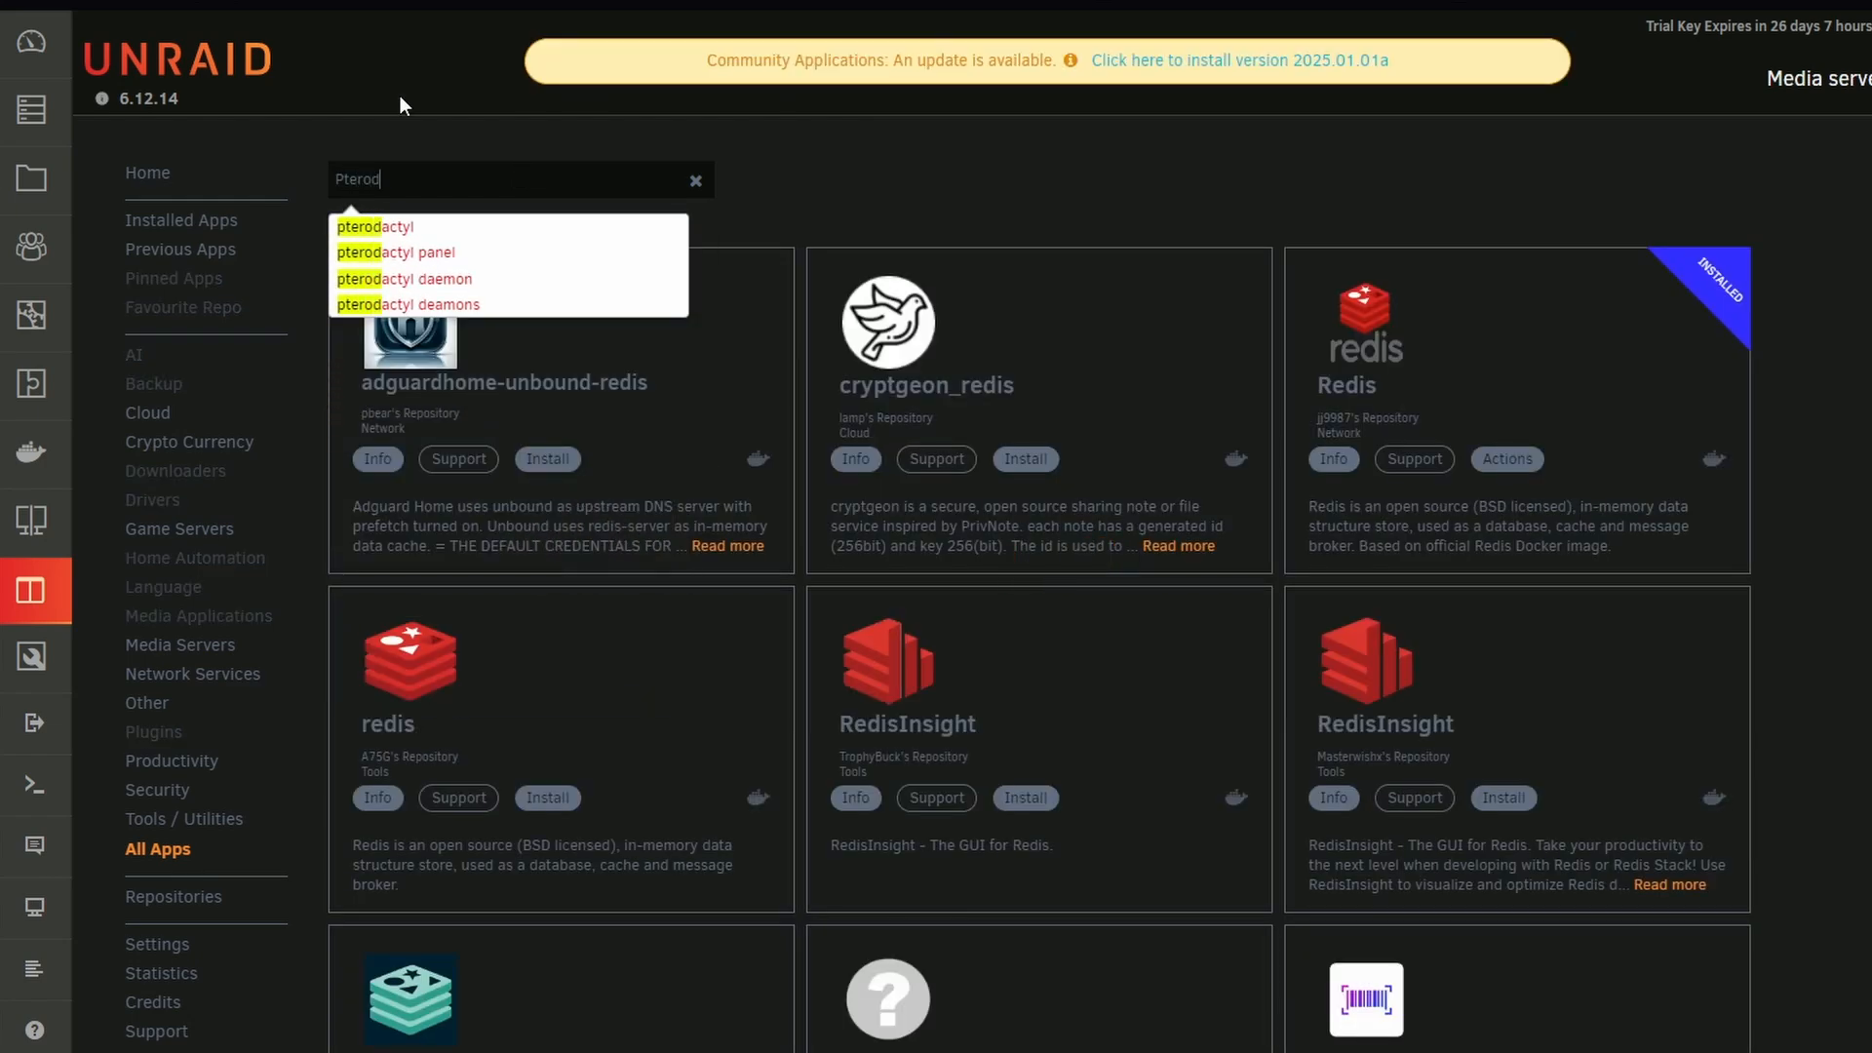
pyautogui.click(413, 232)
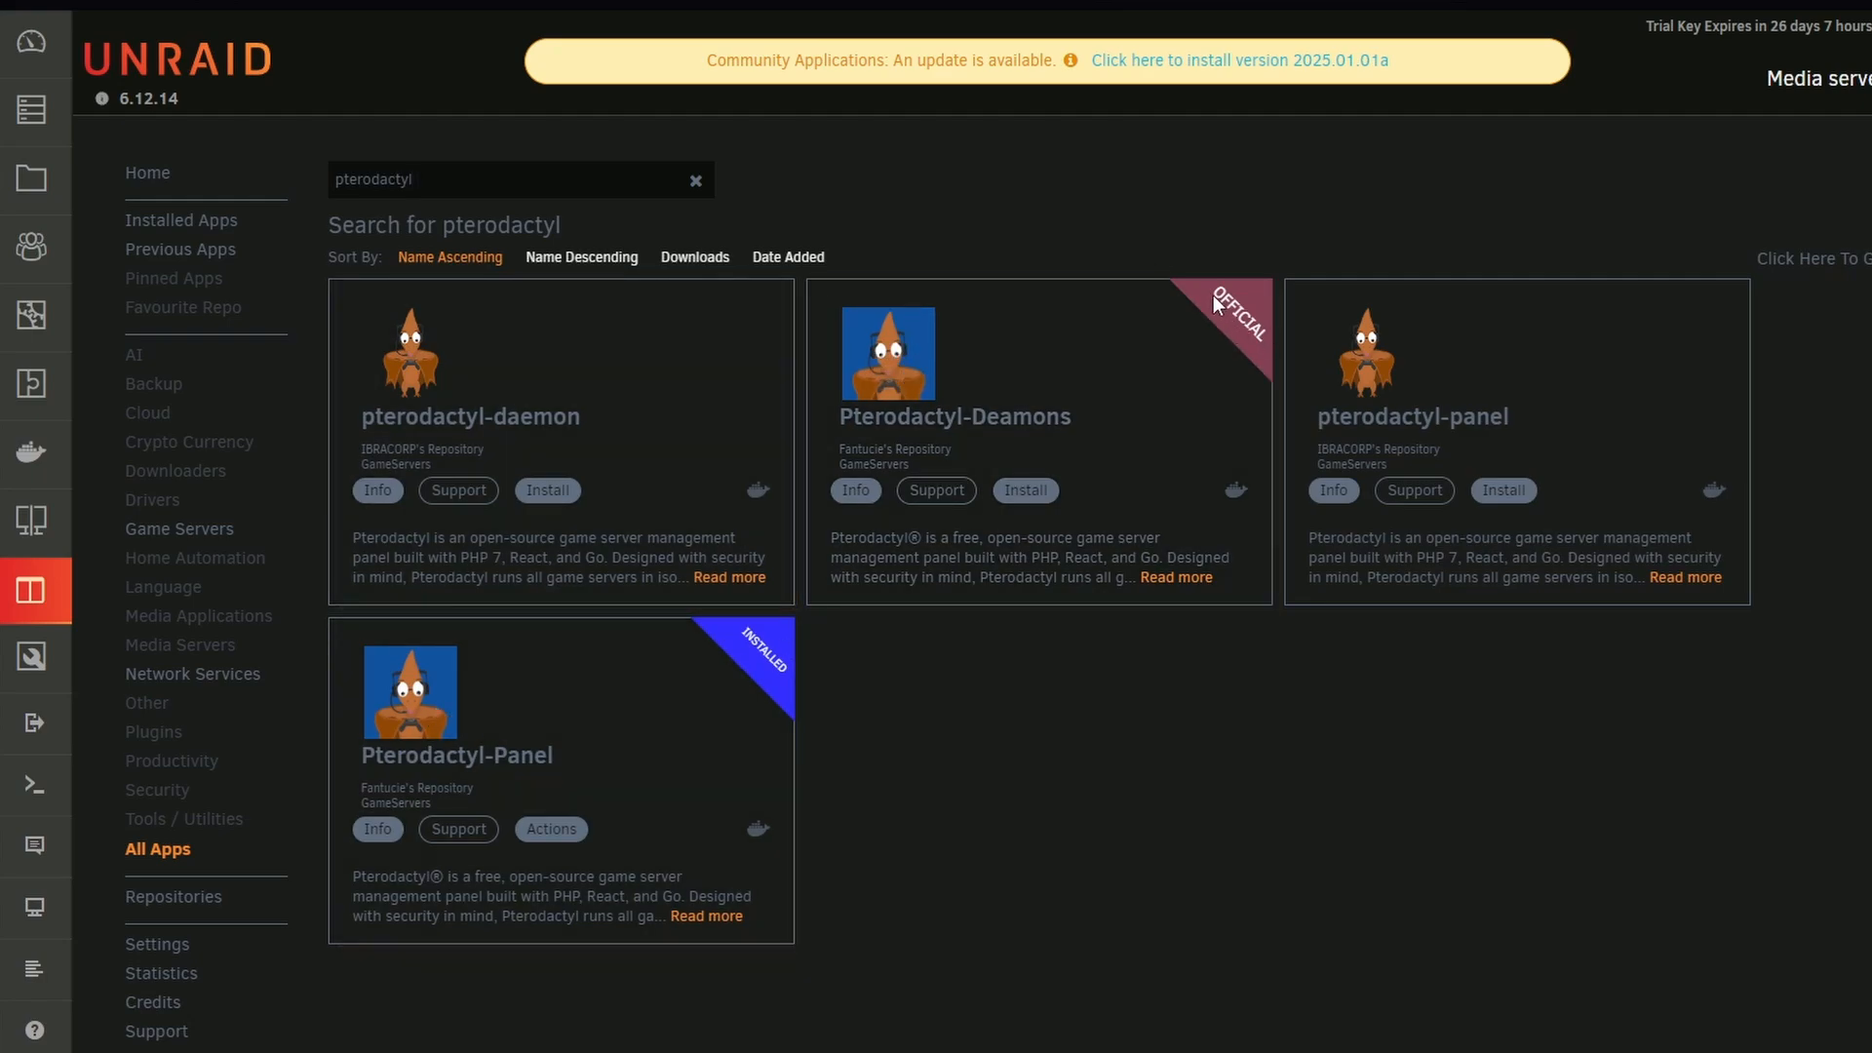
pyautogui.click(551, 830)
pyautogui.click(596, 921)
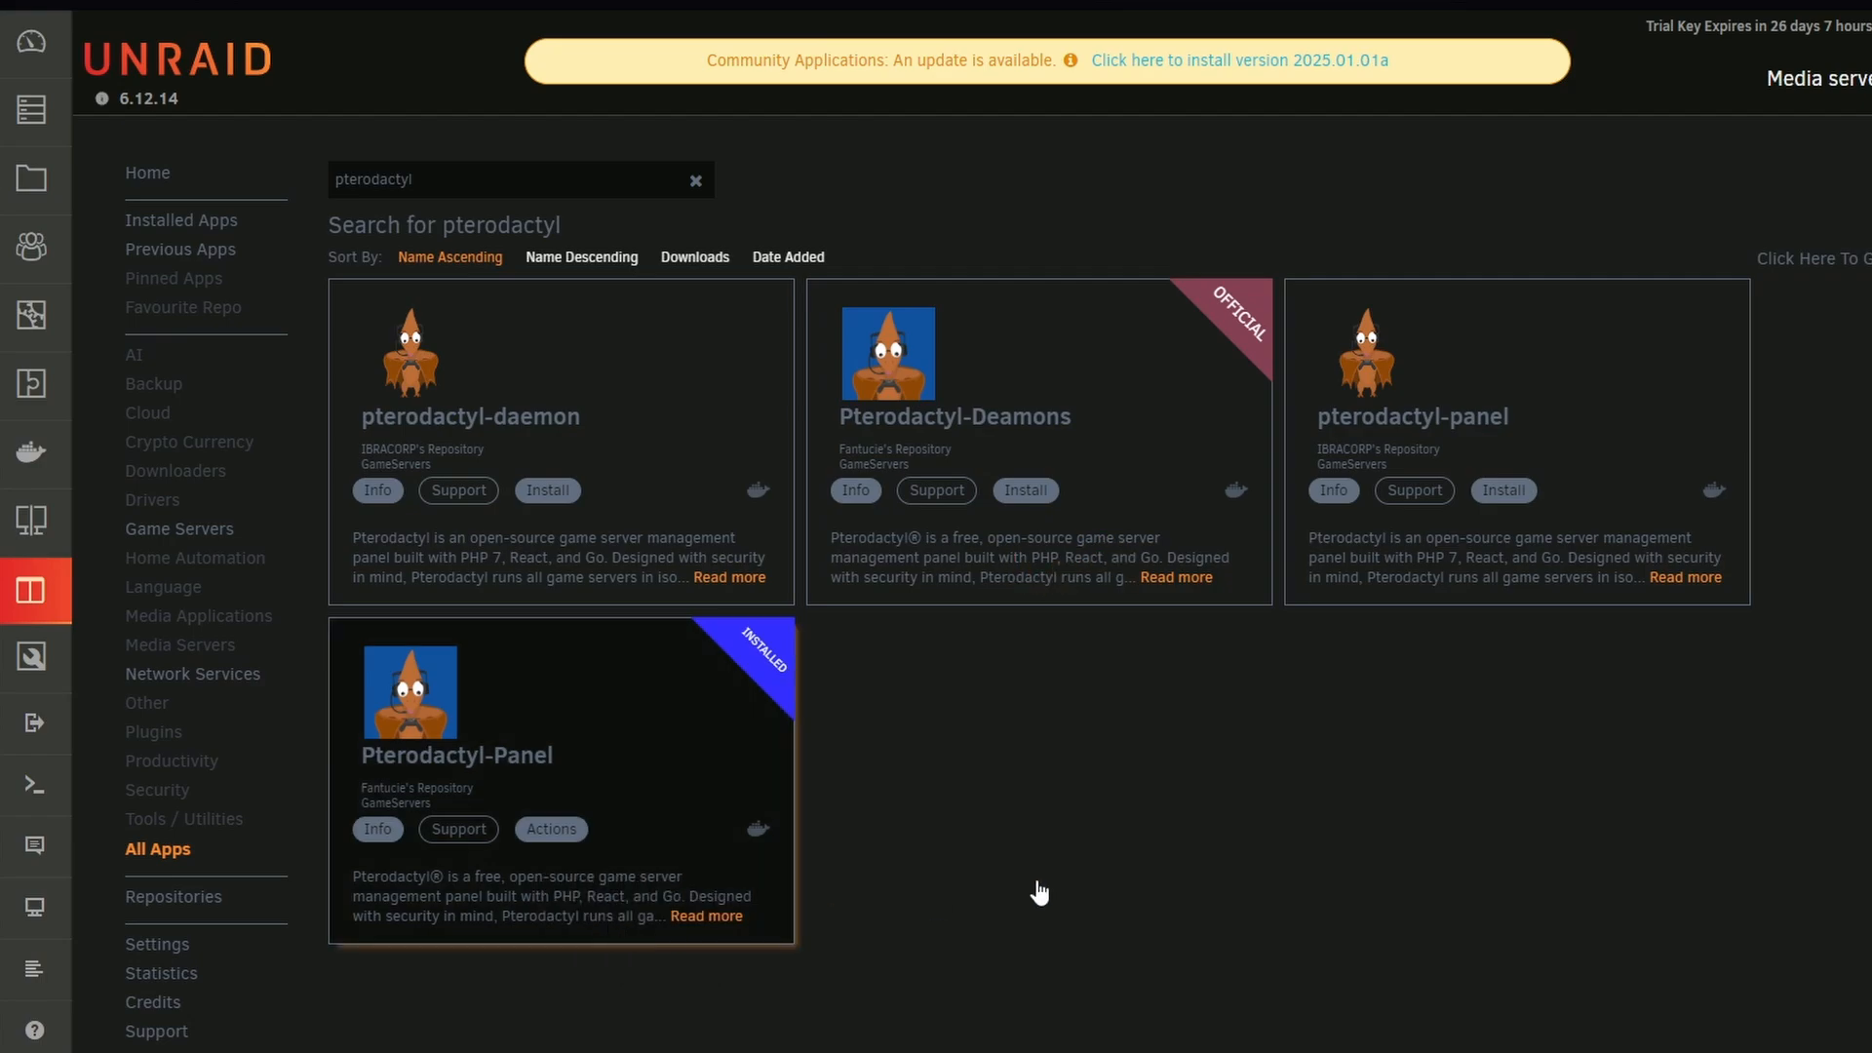
# Change digits of the Pterodactyl-Panel's WebHttp port and set it back to 8001
pyautogui.scroll(-3, 780, 612)
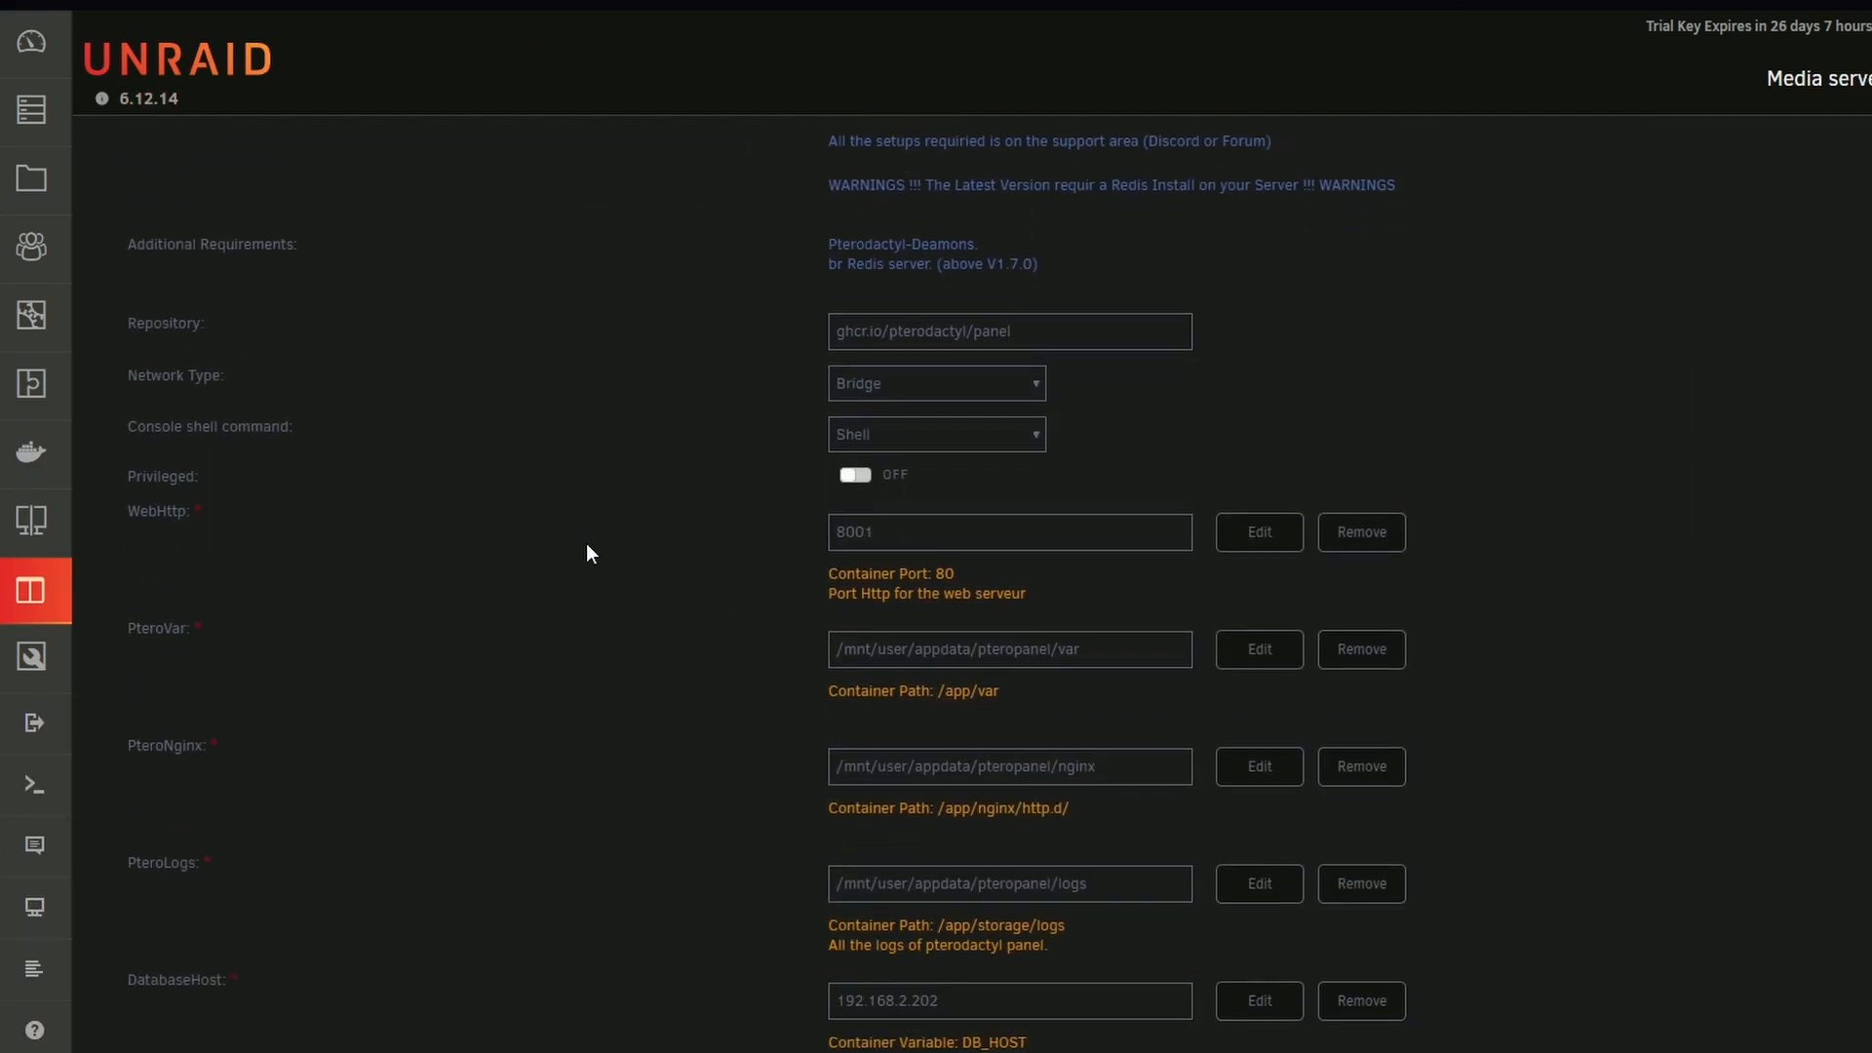
pyautogui.moveTo(956, 574); pyautogui.dragTo(780, 534)
pyautogui.click(753, 588)
pyautogui.press('Right')
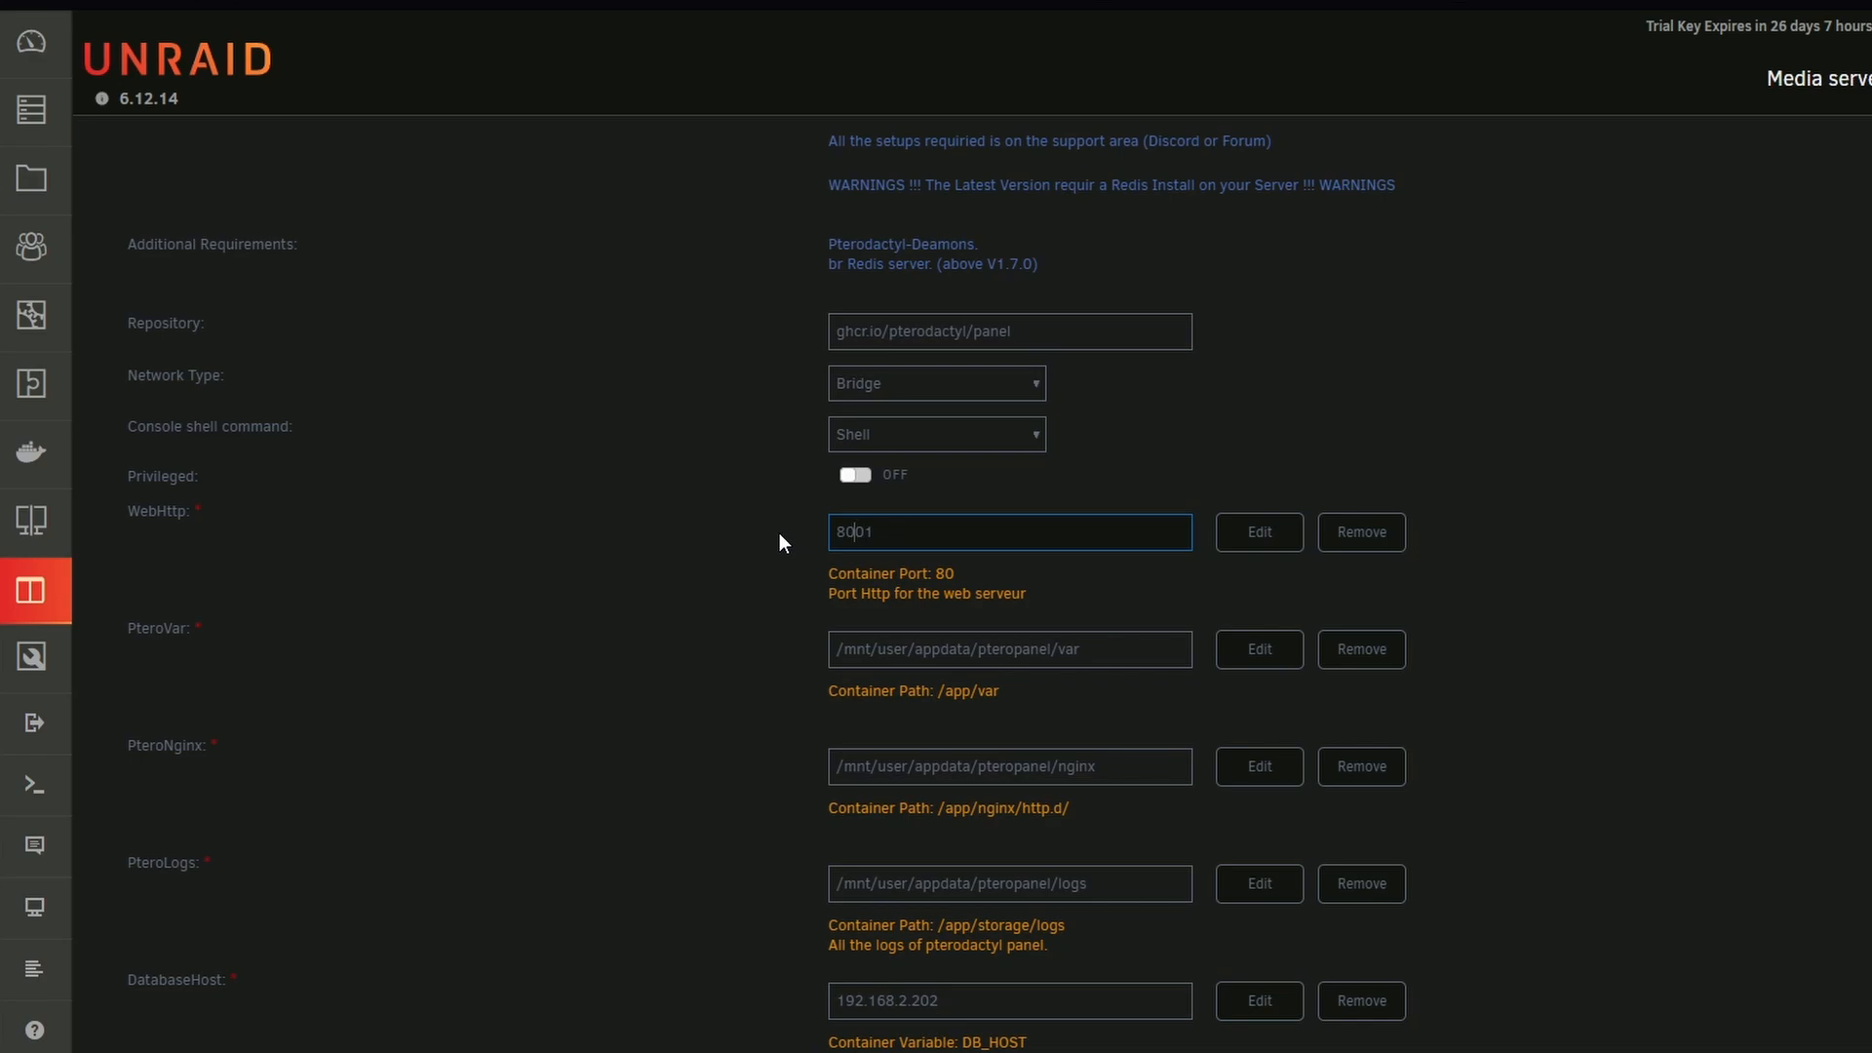
pyautogui.press('BackSpace')
pyautogui.write('2')
pyautogui.press('Right')
pyautogui.press('Right')
pyautogui.press('BackSpace')
pyautogui.write('0')
pyautogui.press('Left')
pyautogui.press('BackSpace')
pyautogui.write('0')
pyautogui.press('Right')
pyautogui.press('Right')
pyautogui.press('BackSpace')
pyautogui.write('1')
# Review the WebHttp port and the PteroVar, PteroNginx and PteroLogs paths of the panel container
pyautogui.scroll(-3, 780, 532)
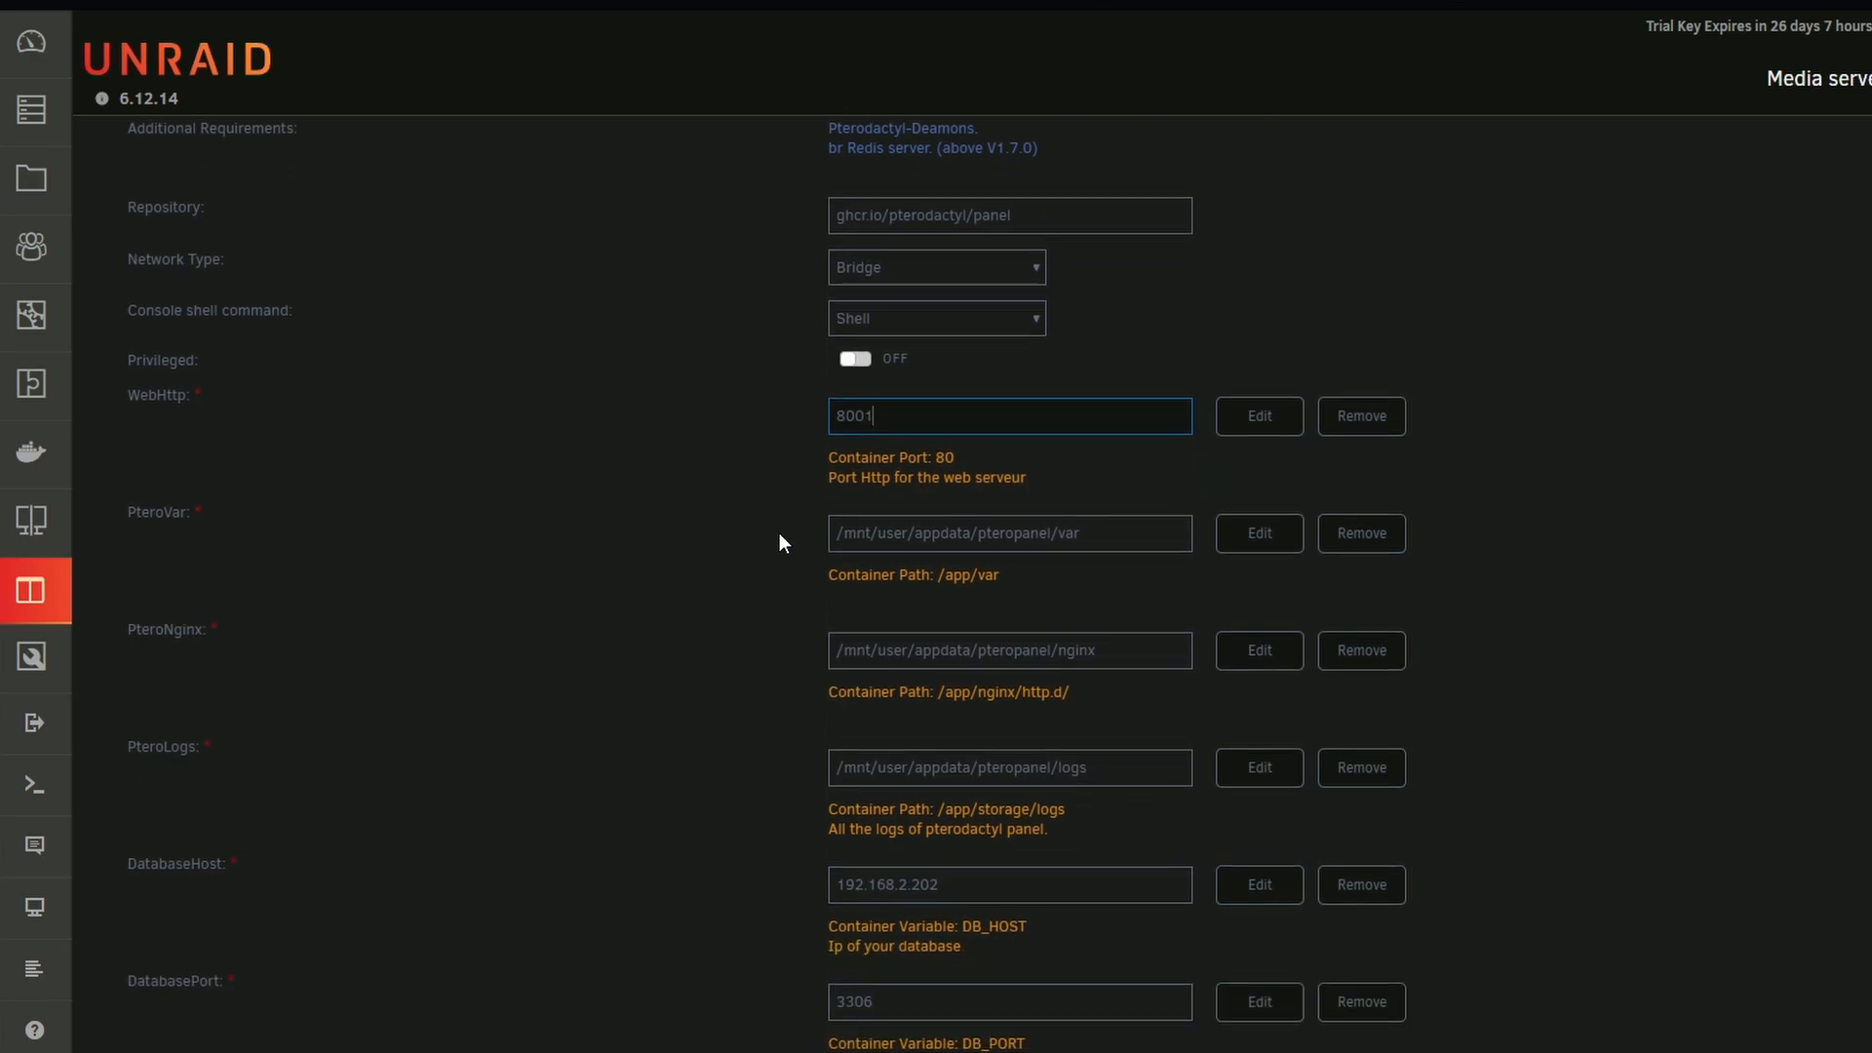
pyautogui.click(1007, 431)
pyautogui.click(910, 535)
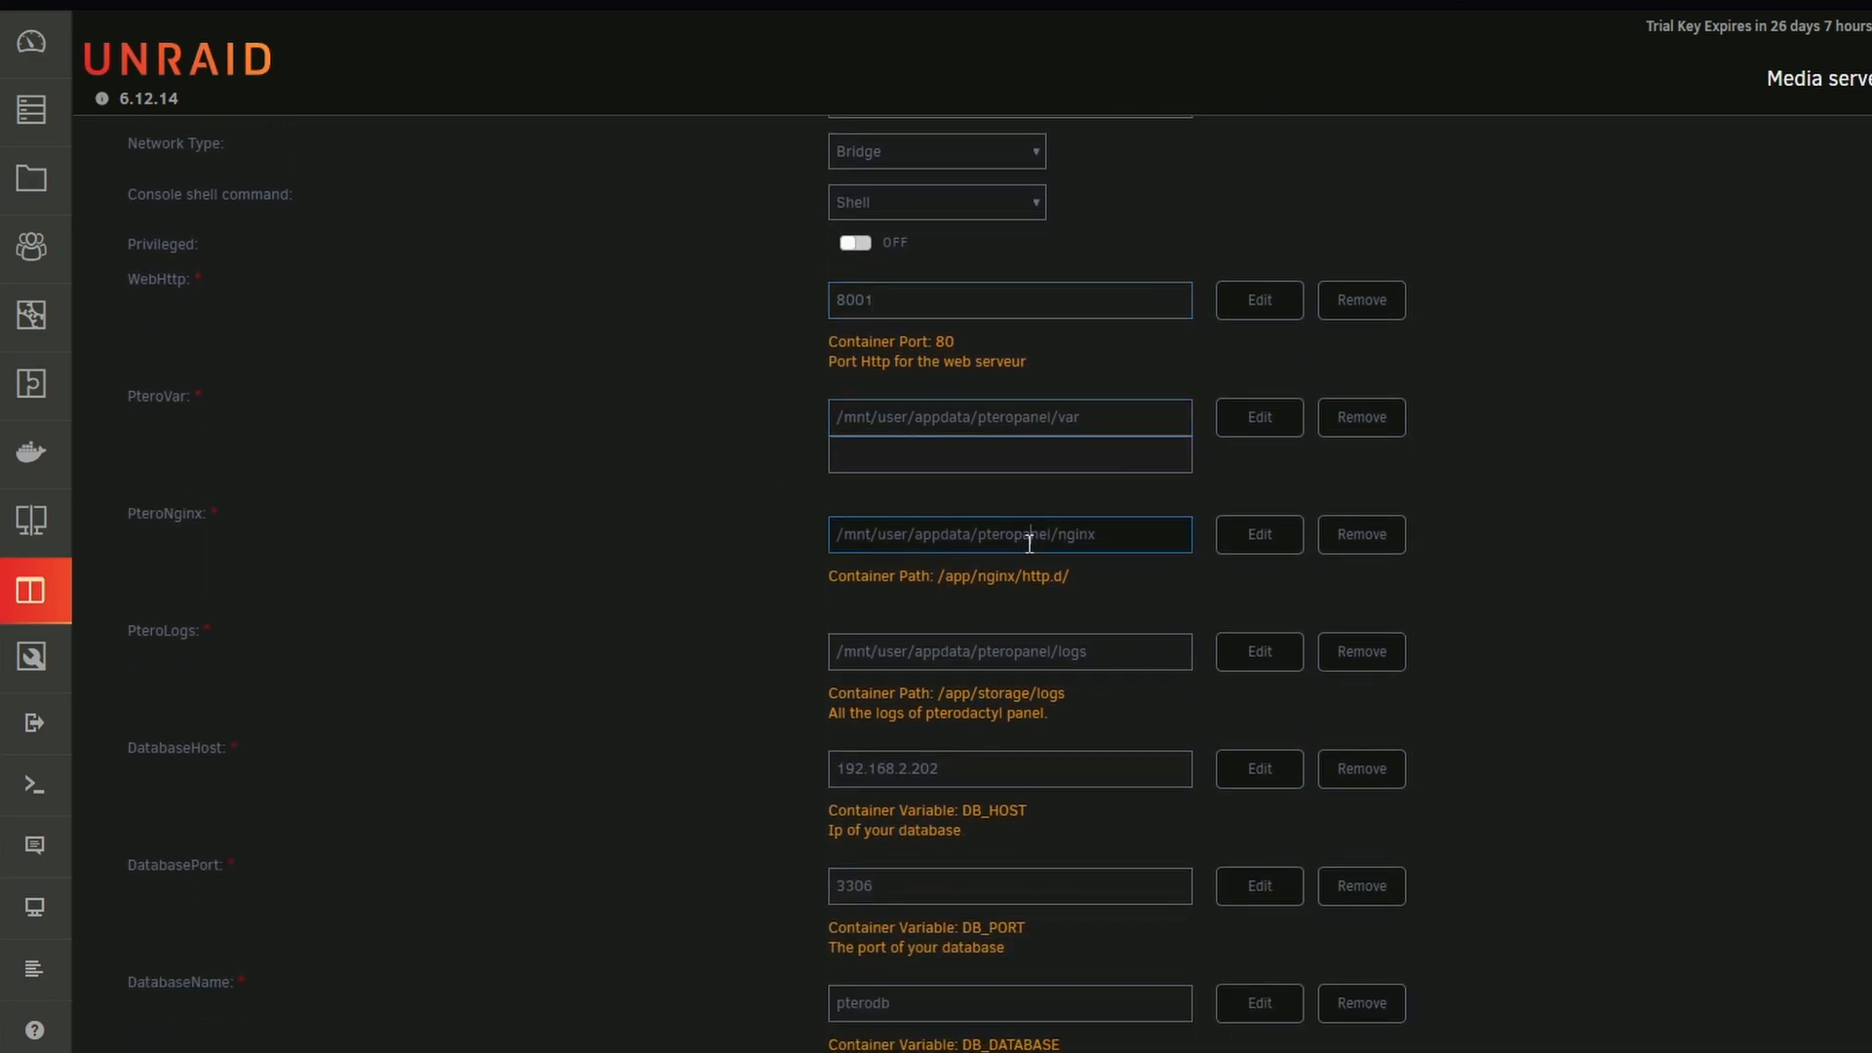
pyautogui.click(1053, 666)
# Check the DatabaseHost and DatabasePort settings of the Pterodactyl-Panel container
pyautogui.scroll(-3, 1053, 666)
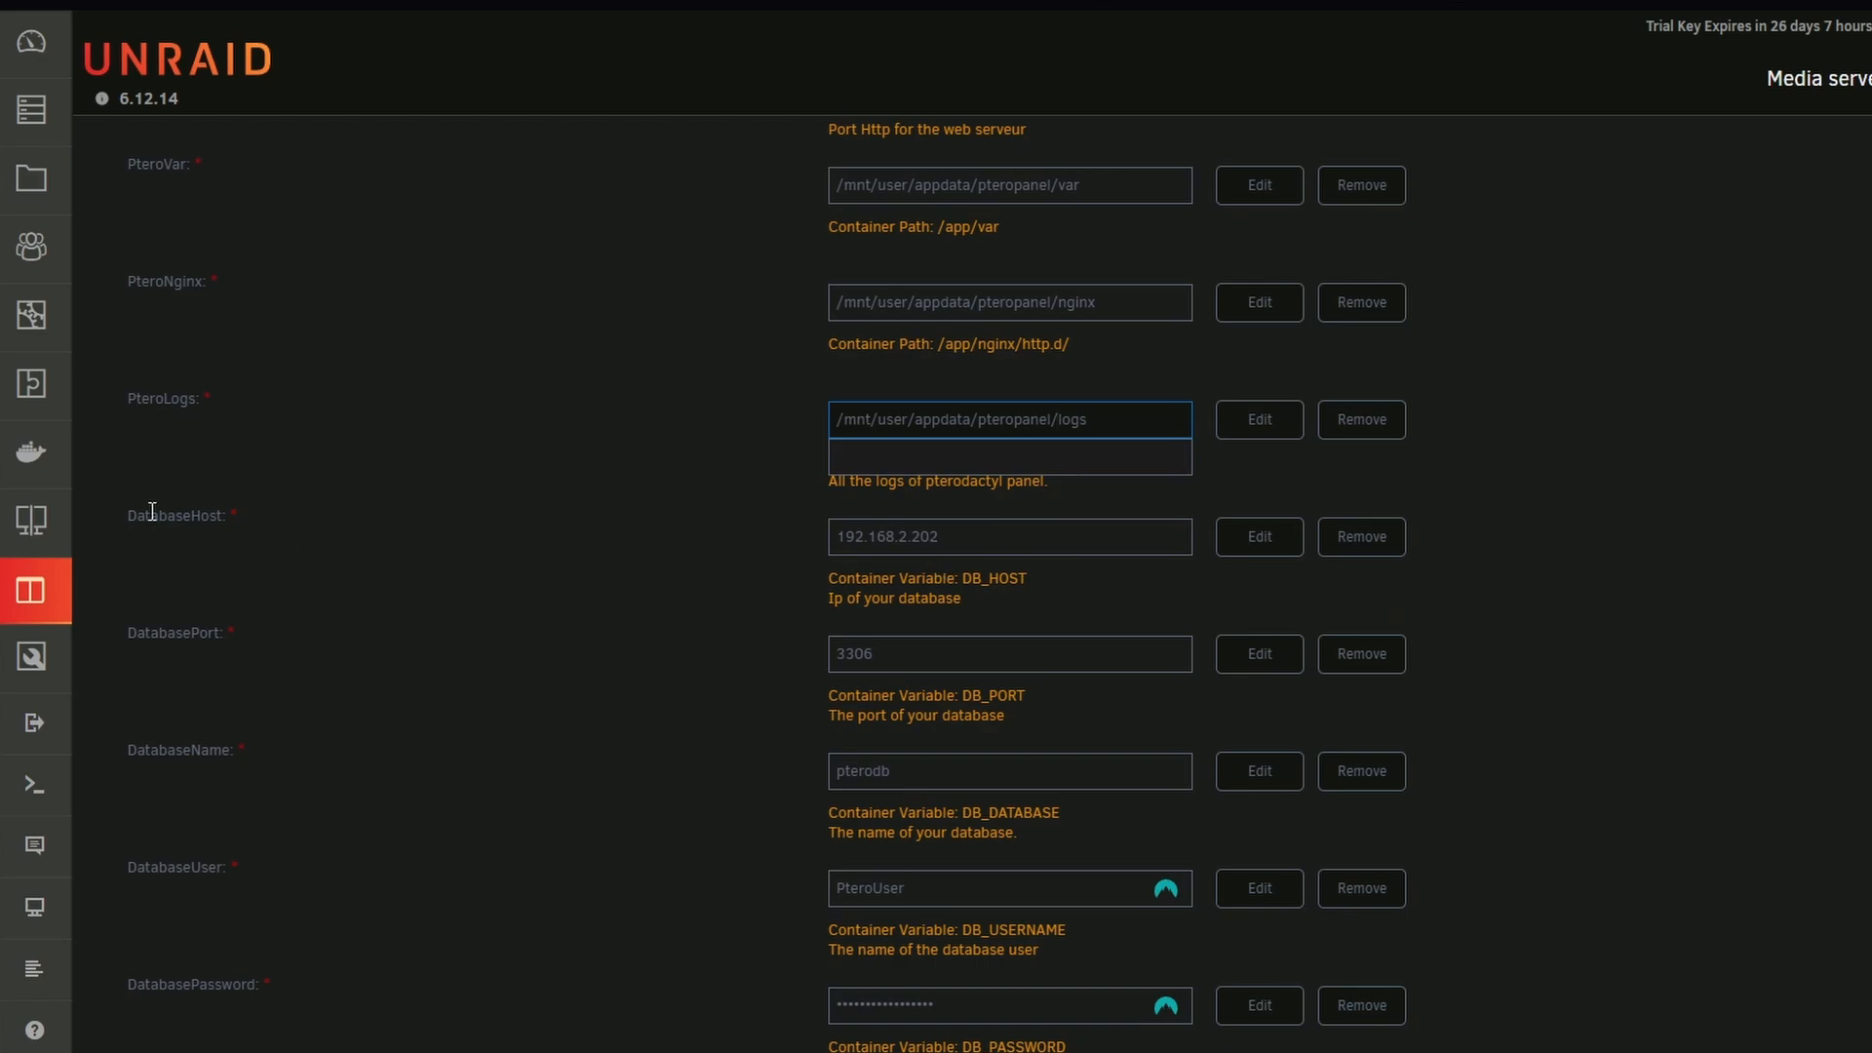
pyautogui.moveTo(151, 515); pyautogui.dragTo(230, 516)
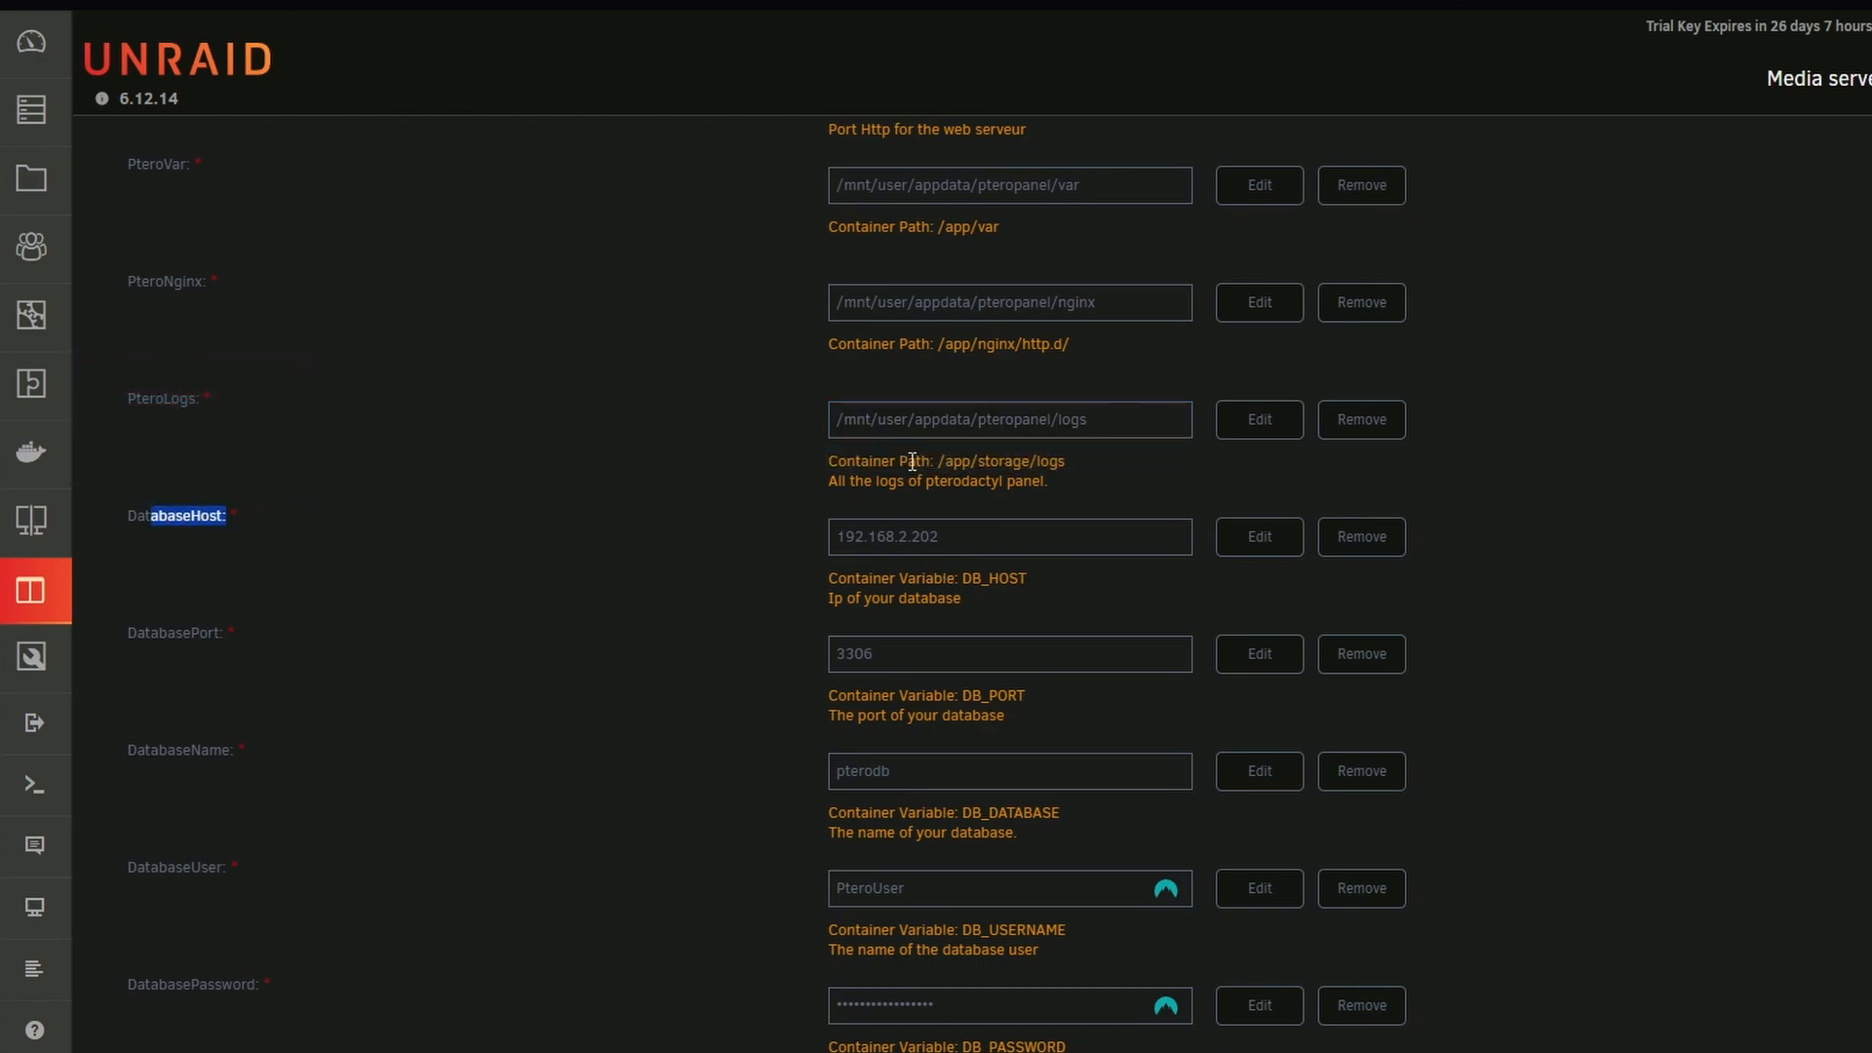
pyautogui.moveTo(940, 536); pyautogui.dragTo(711, 530)
pyautogui.scroll(-2, 712, 530)
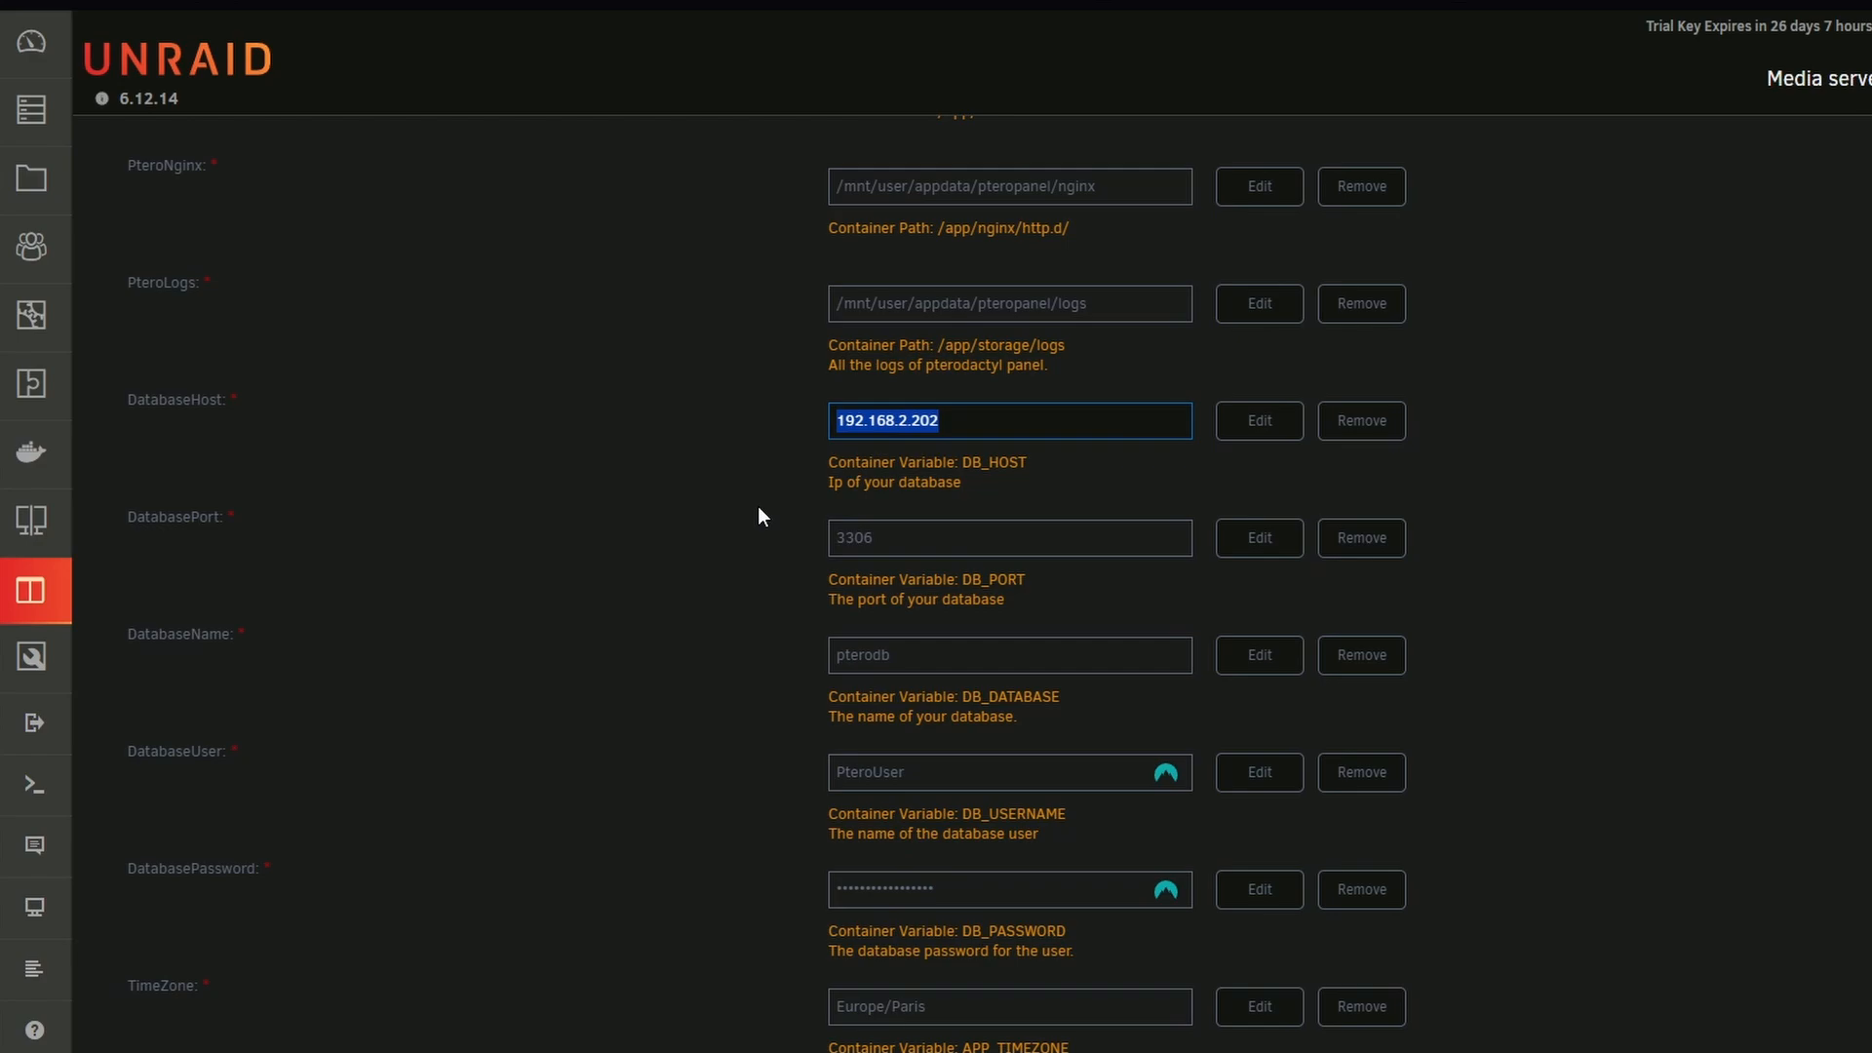
pyautogui.scroll(-2, 759, 507)
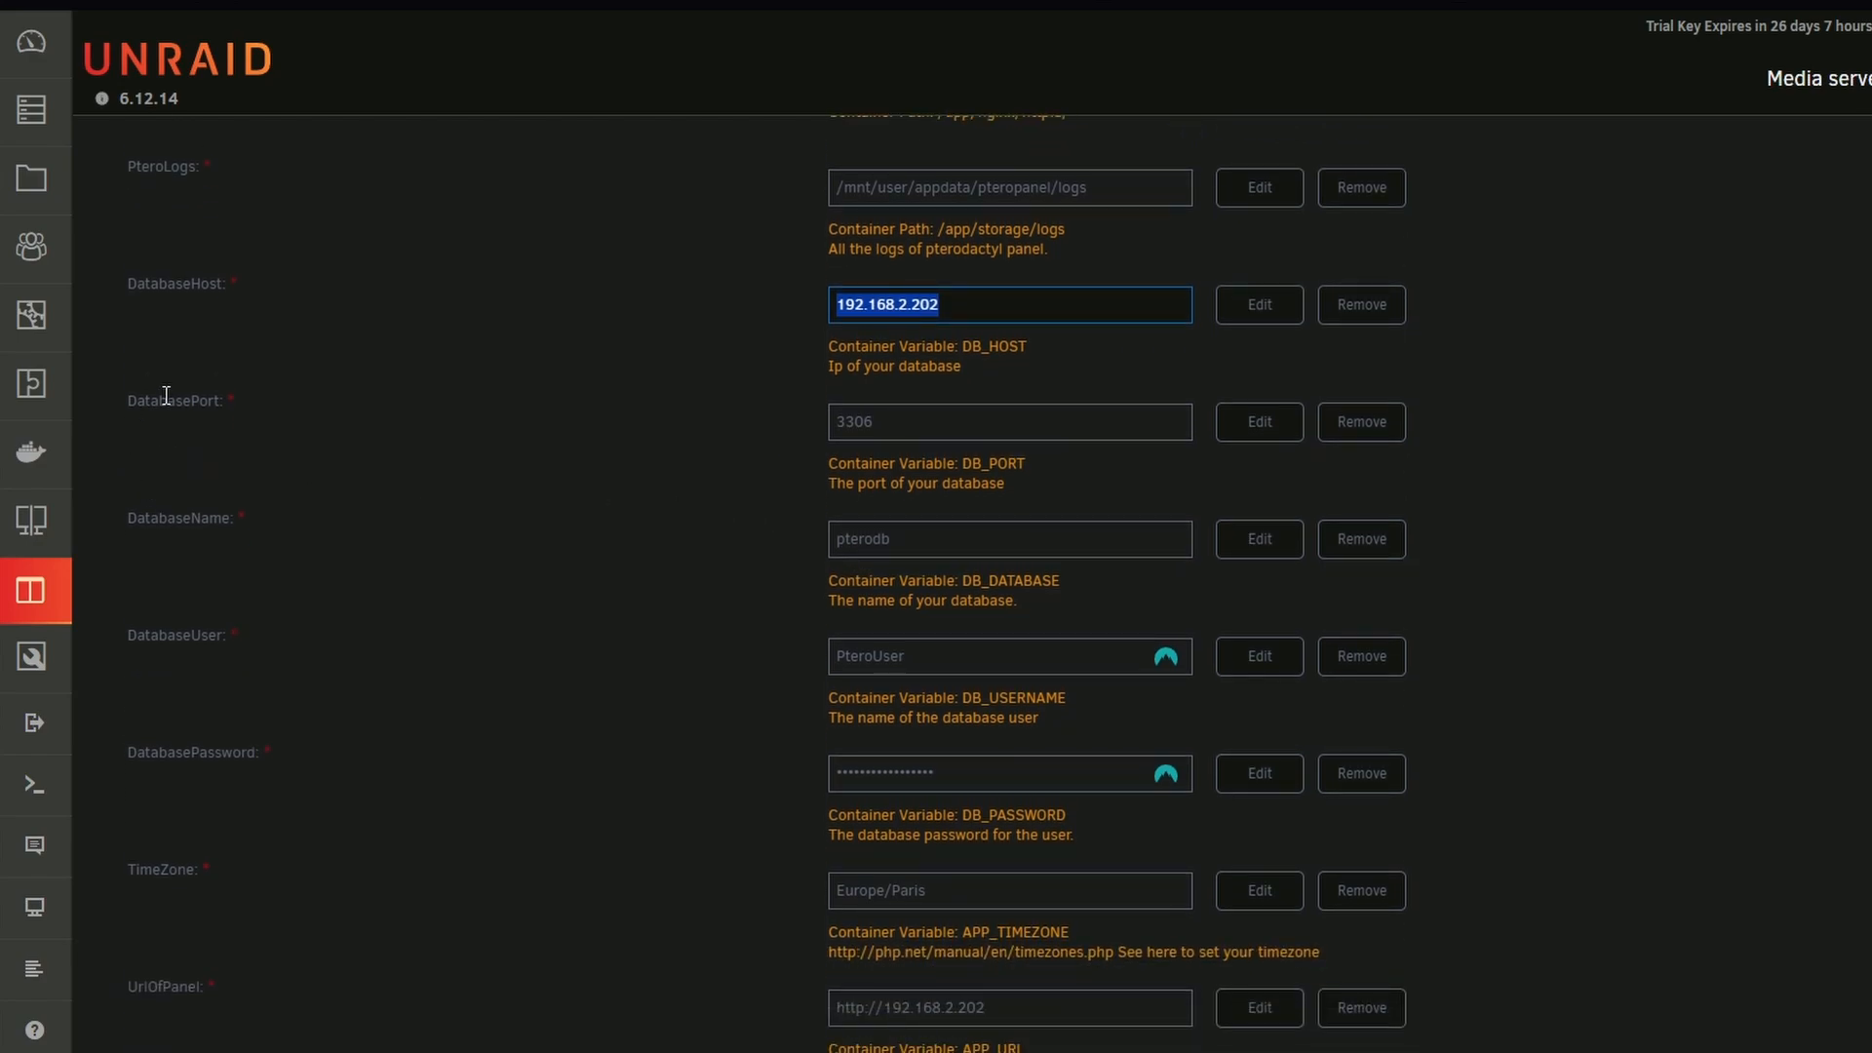
pyautogui.doubleClick(166, 395)
pyautogui.moveTo(919, 429); pyautogui.dragTo(811, 445)
pyautogui.hotkey('ctrl', 'c')
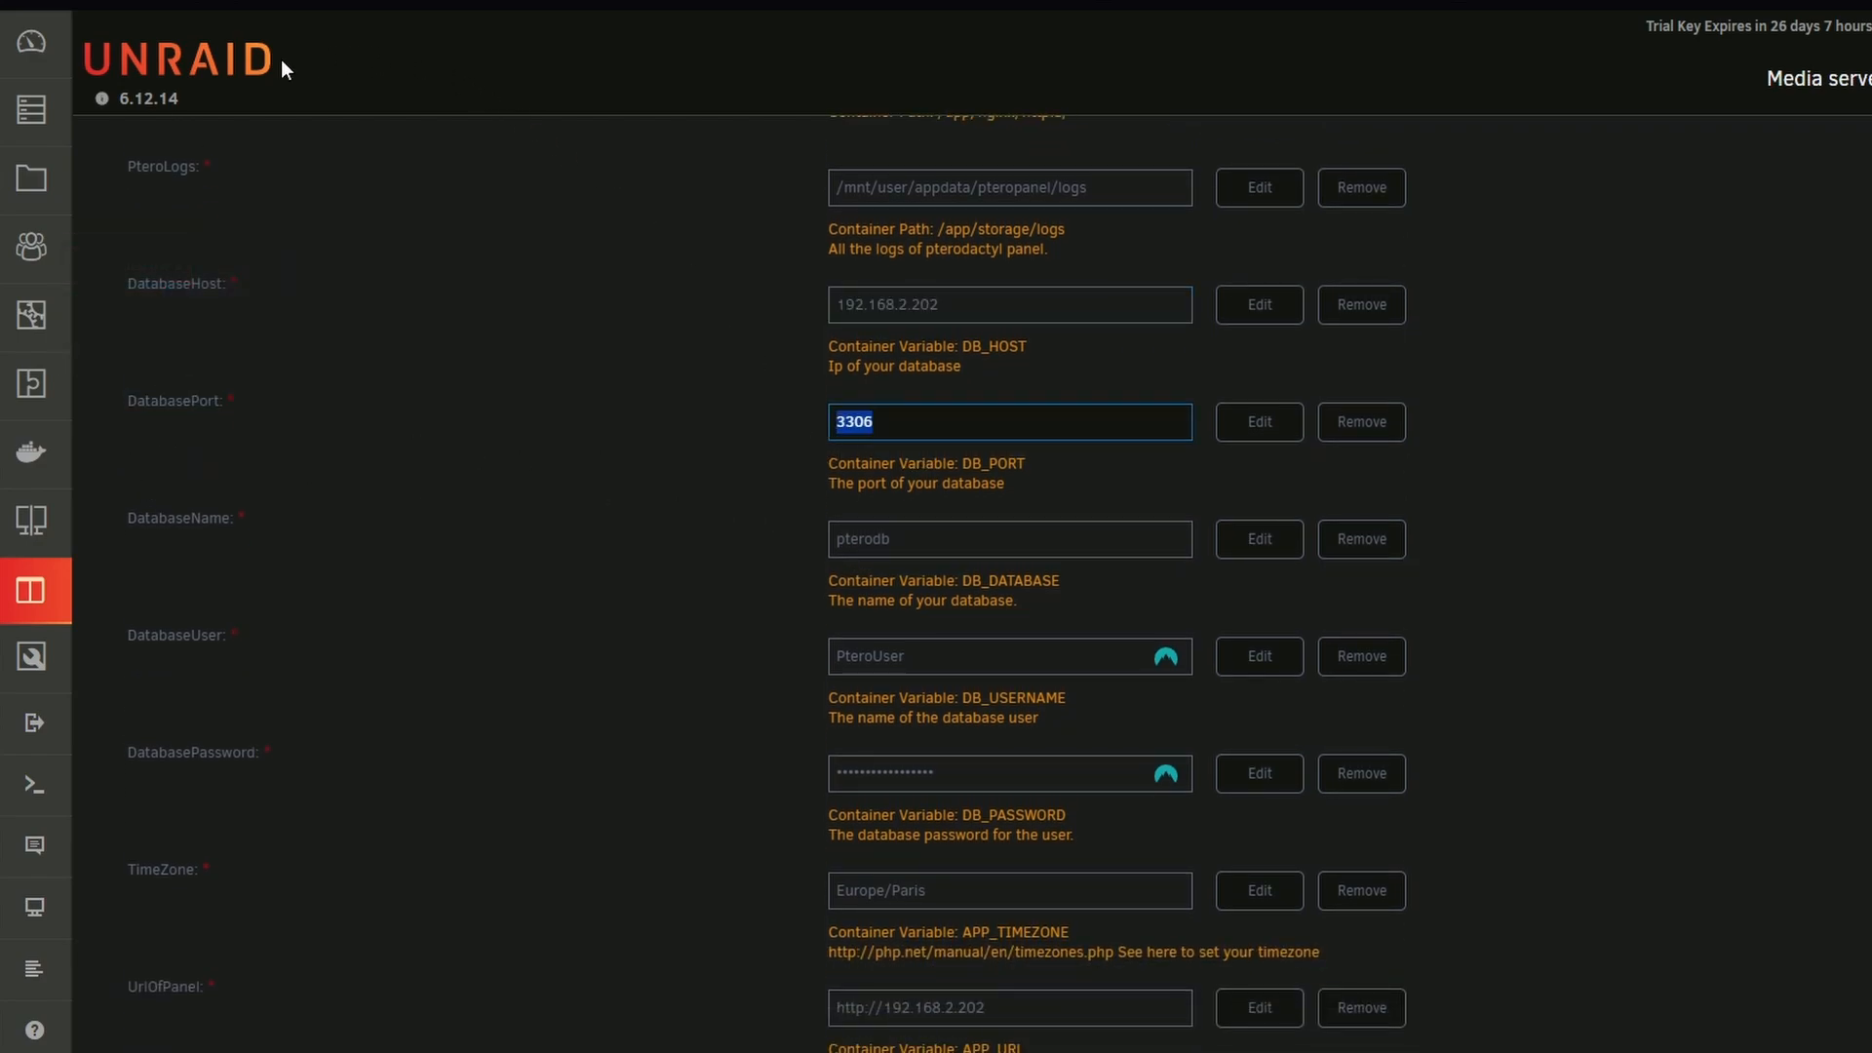
# Copy mariadb's address from the Docker port mappings and set the panel's DatabaseHost to 192.168.2.202 and DatabasePort to 3306
pyautogui.click(32, 451)
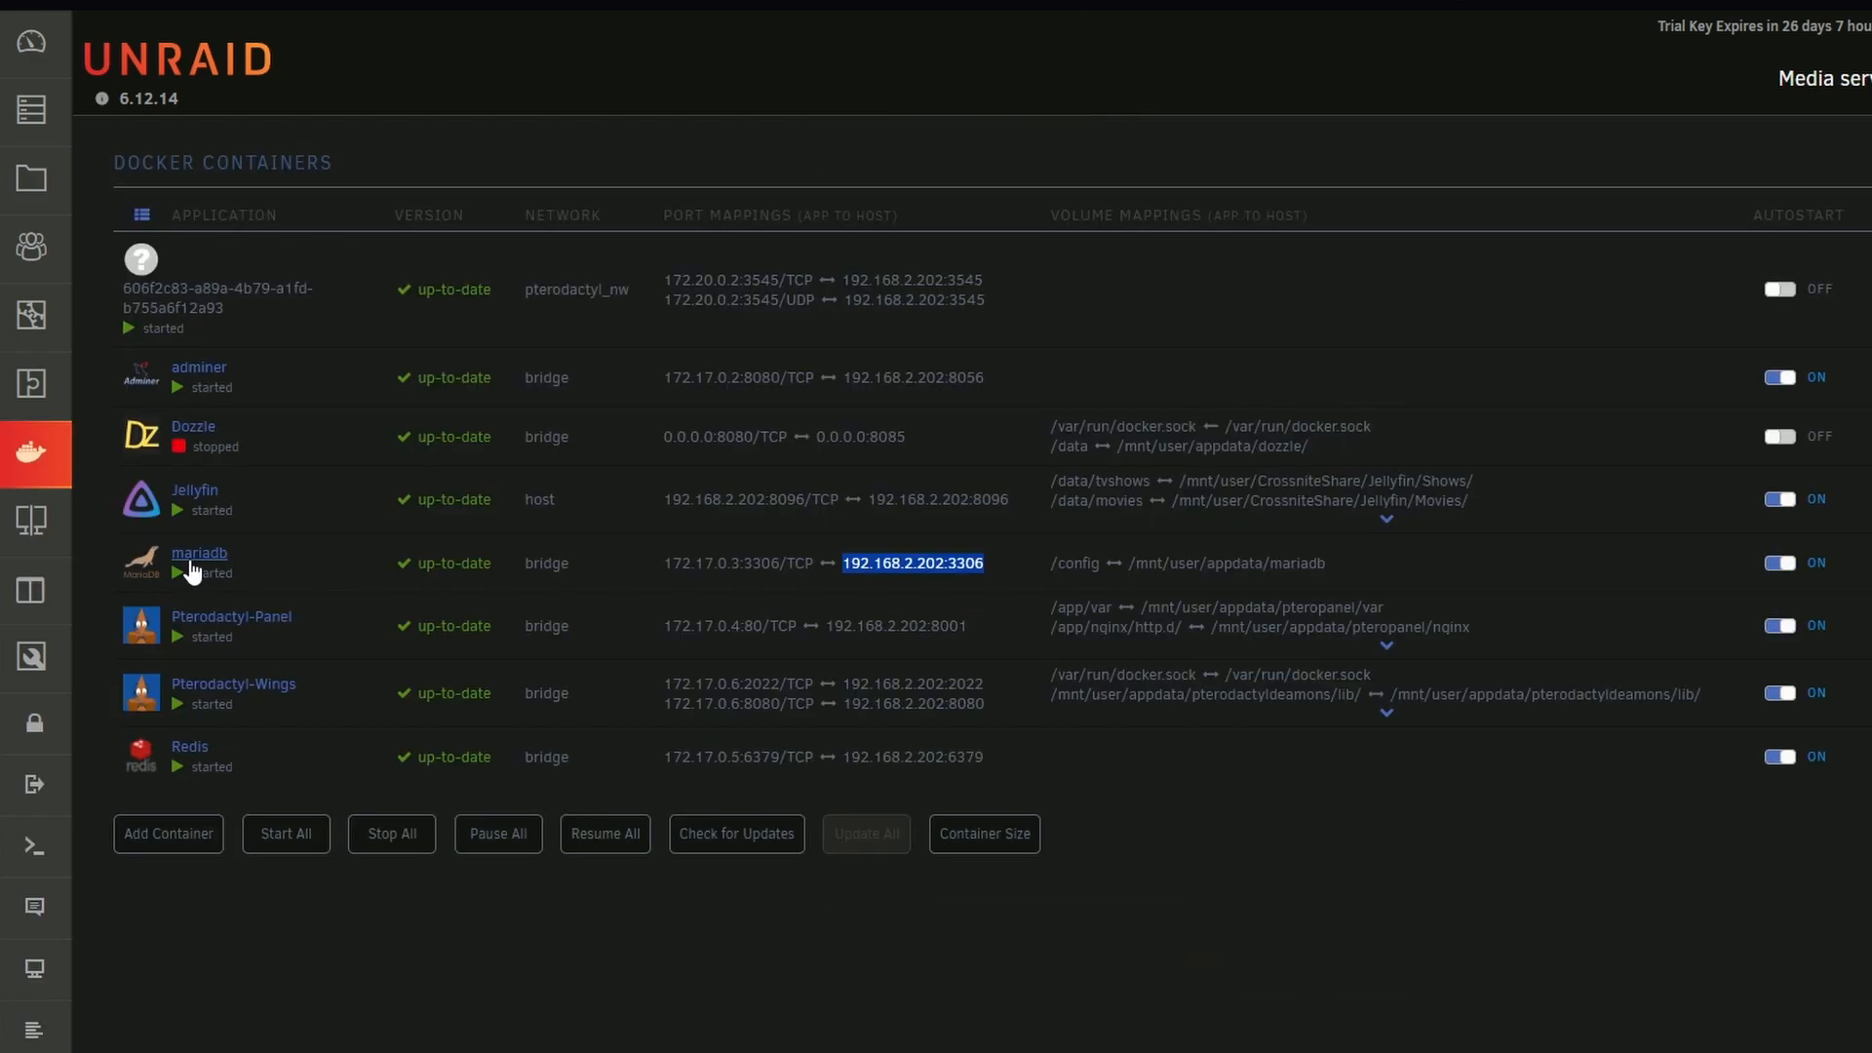
pyautogui.click(976, 572)
pyautogui.moveTo(981, 569); pyautogui.dragTo(841, 569)
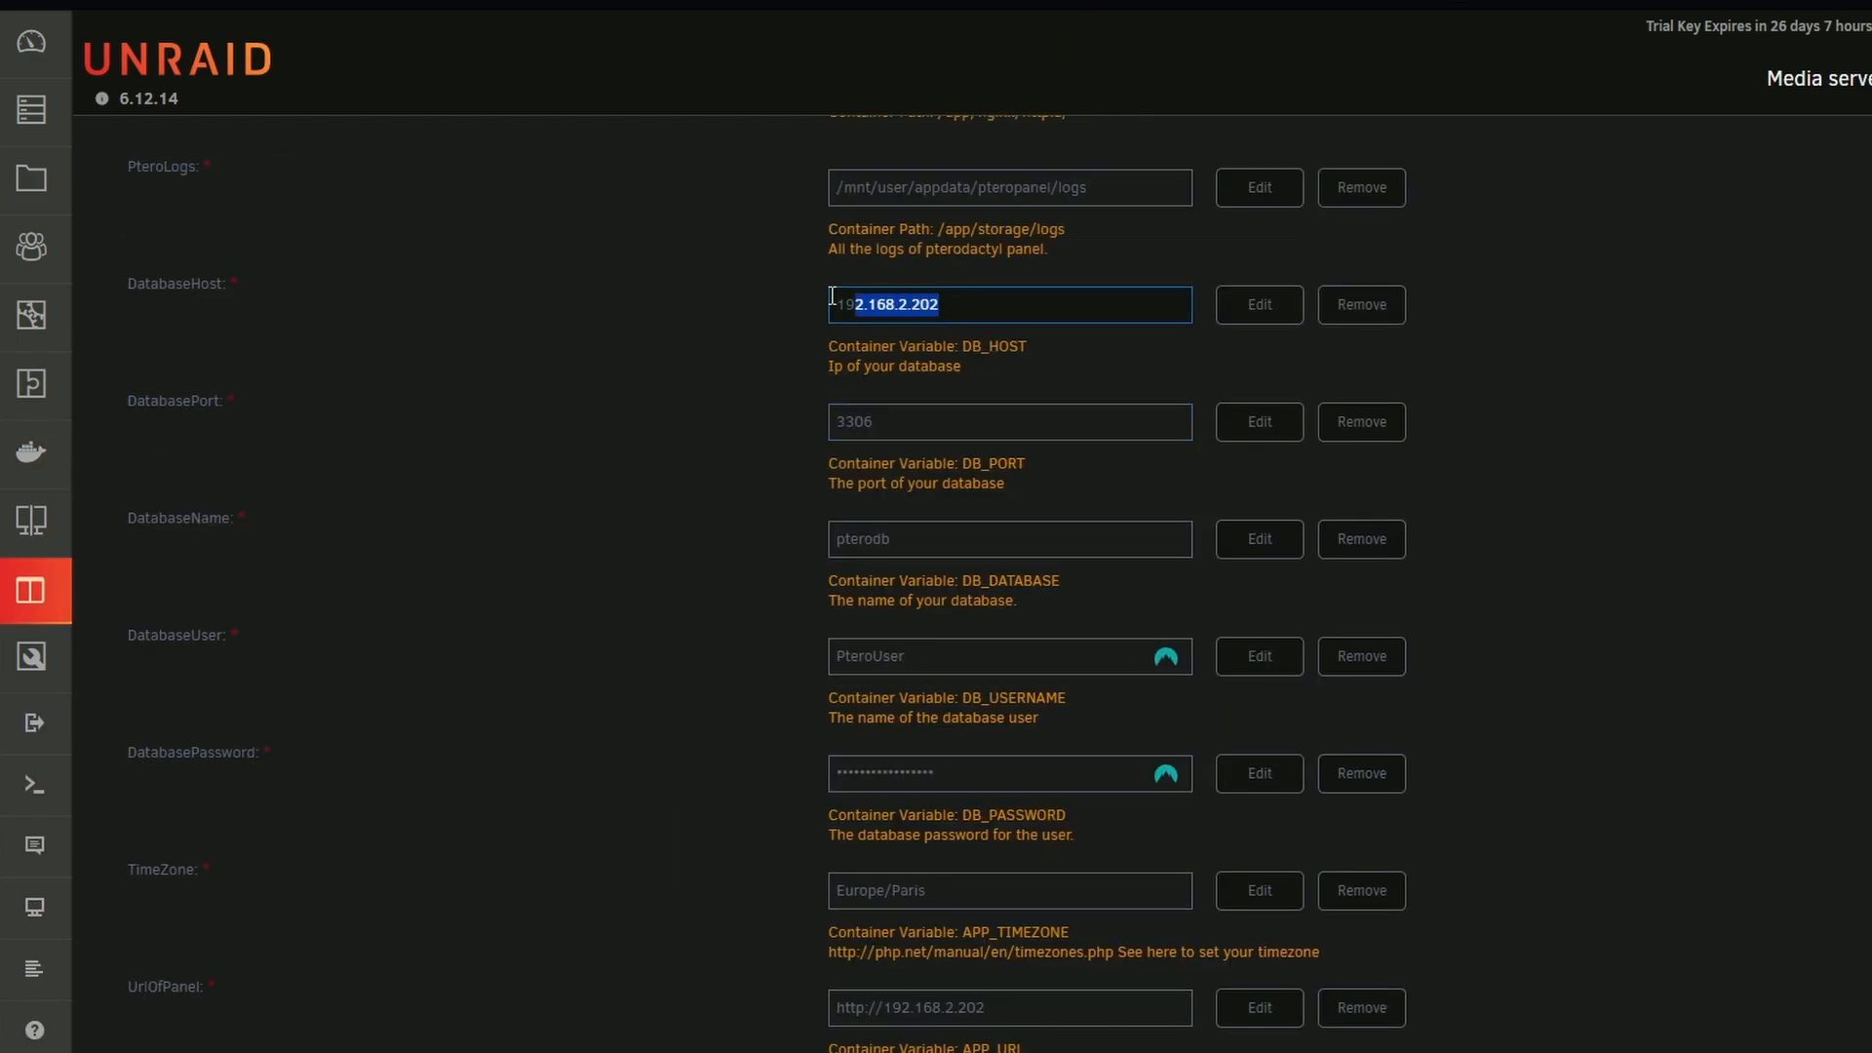
pyautogui.write('192.168.2.202:3306')
pyautogui.moveTo(1048, 309); pyautogui.dragTo(946, 305)
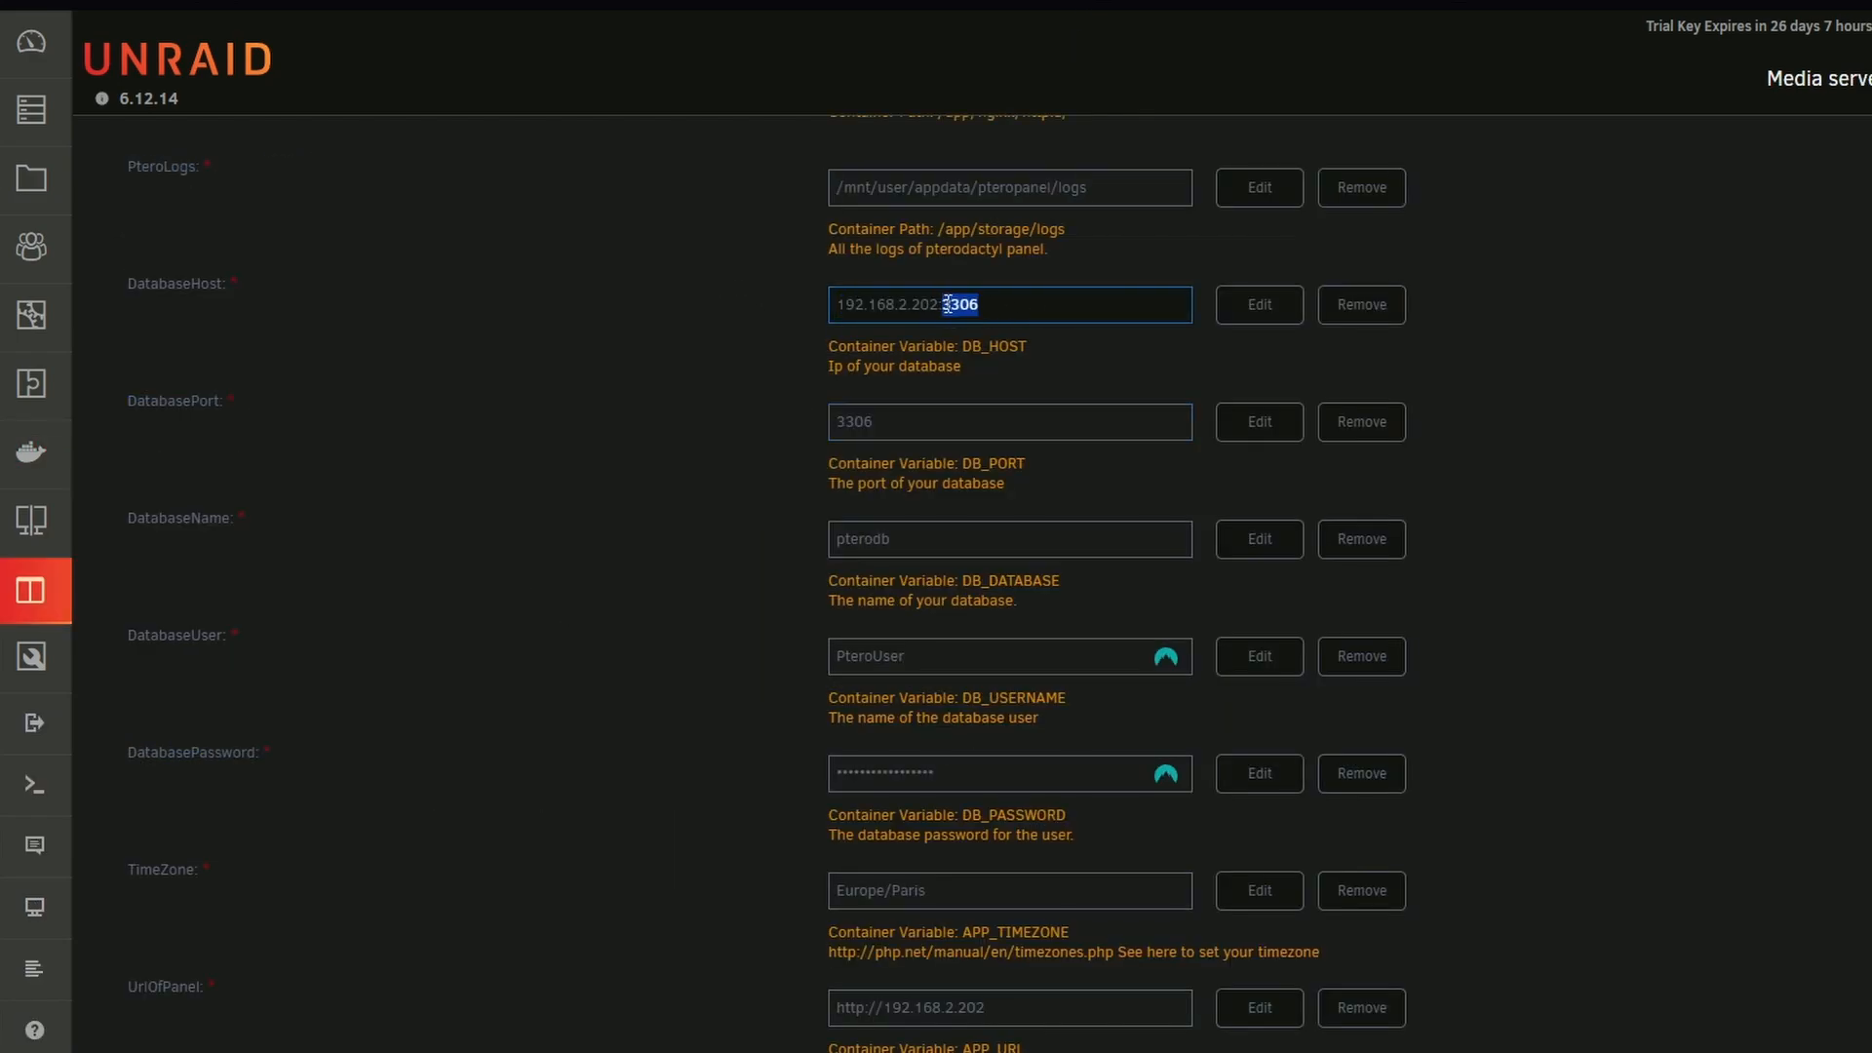
pyautogui.moveTo(884, 433); pyautogui.dragTo(832, 427)
pyautogui.hotkey('ctrl', 'v')
pyautogui.moveTo(1019, 312); pyautogui.dragTo(937, 306)
pyautogui.press('BackSpace')
pyautogui.scroll(-1, 948, 531)
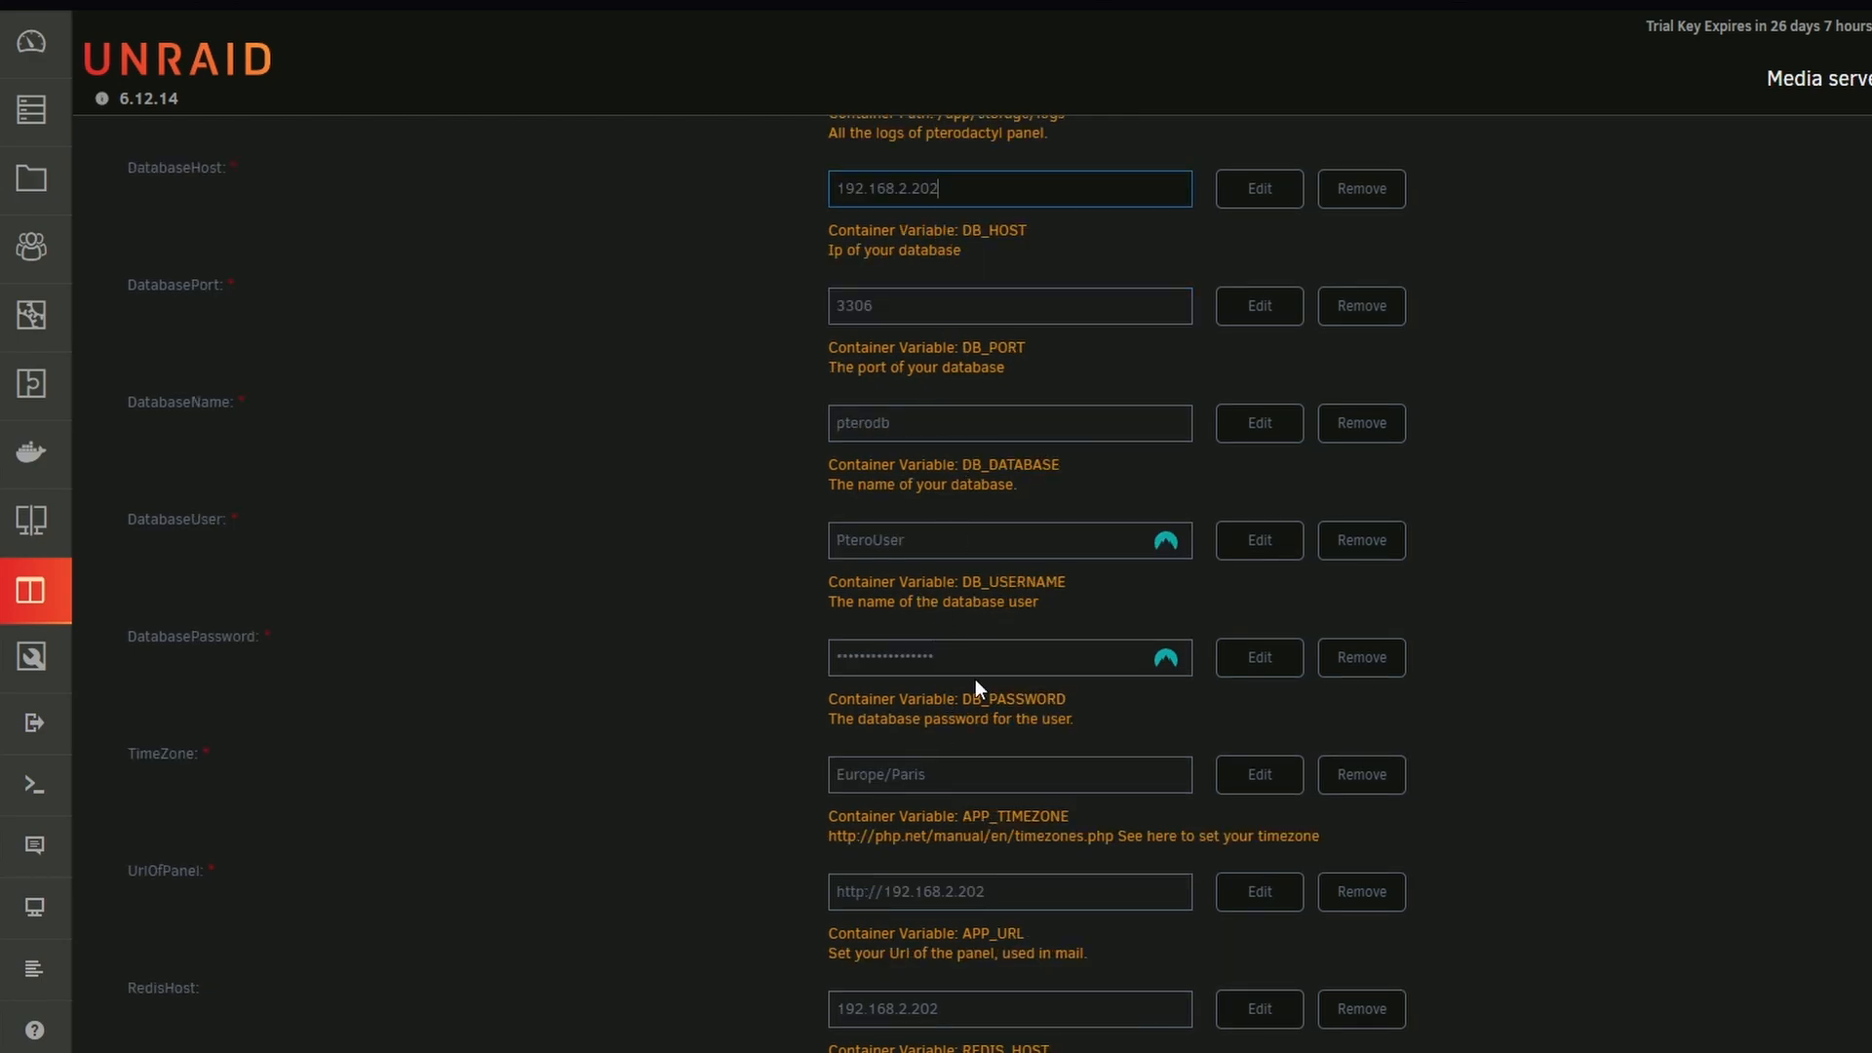
# Check the panel's database user and password settings against the user creation form in Adminer's pterodb privileges
pyautogui.scroll(-1, 975, 680)
pyautogui.moveTo(961, 543); pyautogui.dragTo(769, 539)
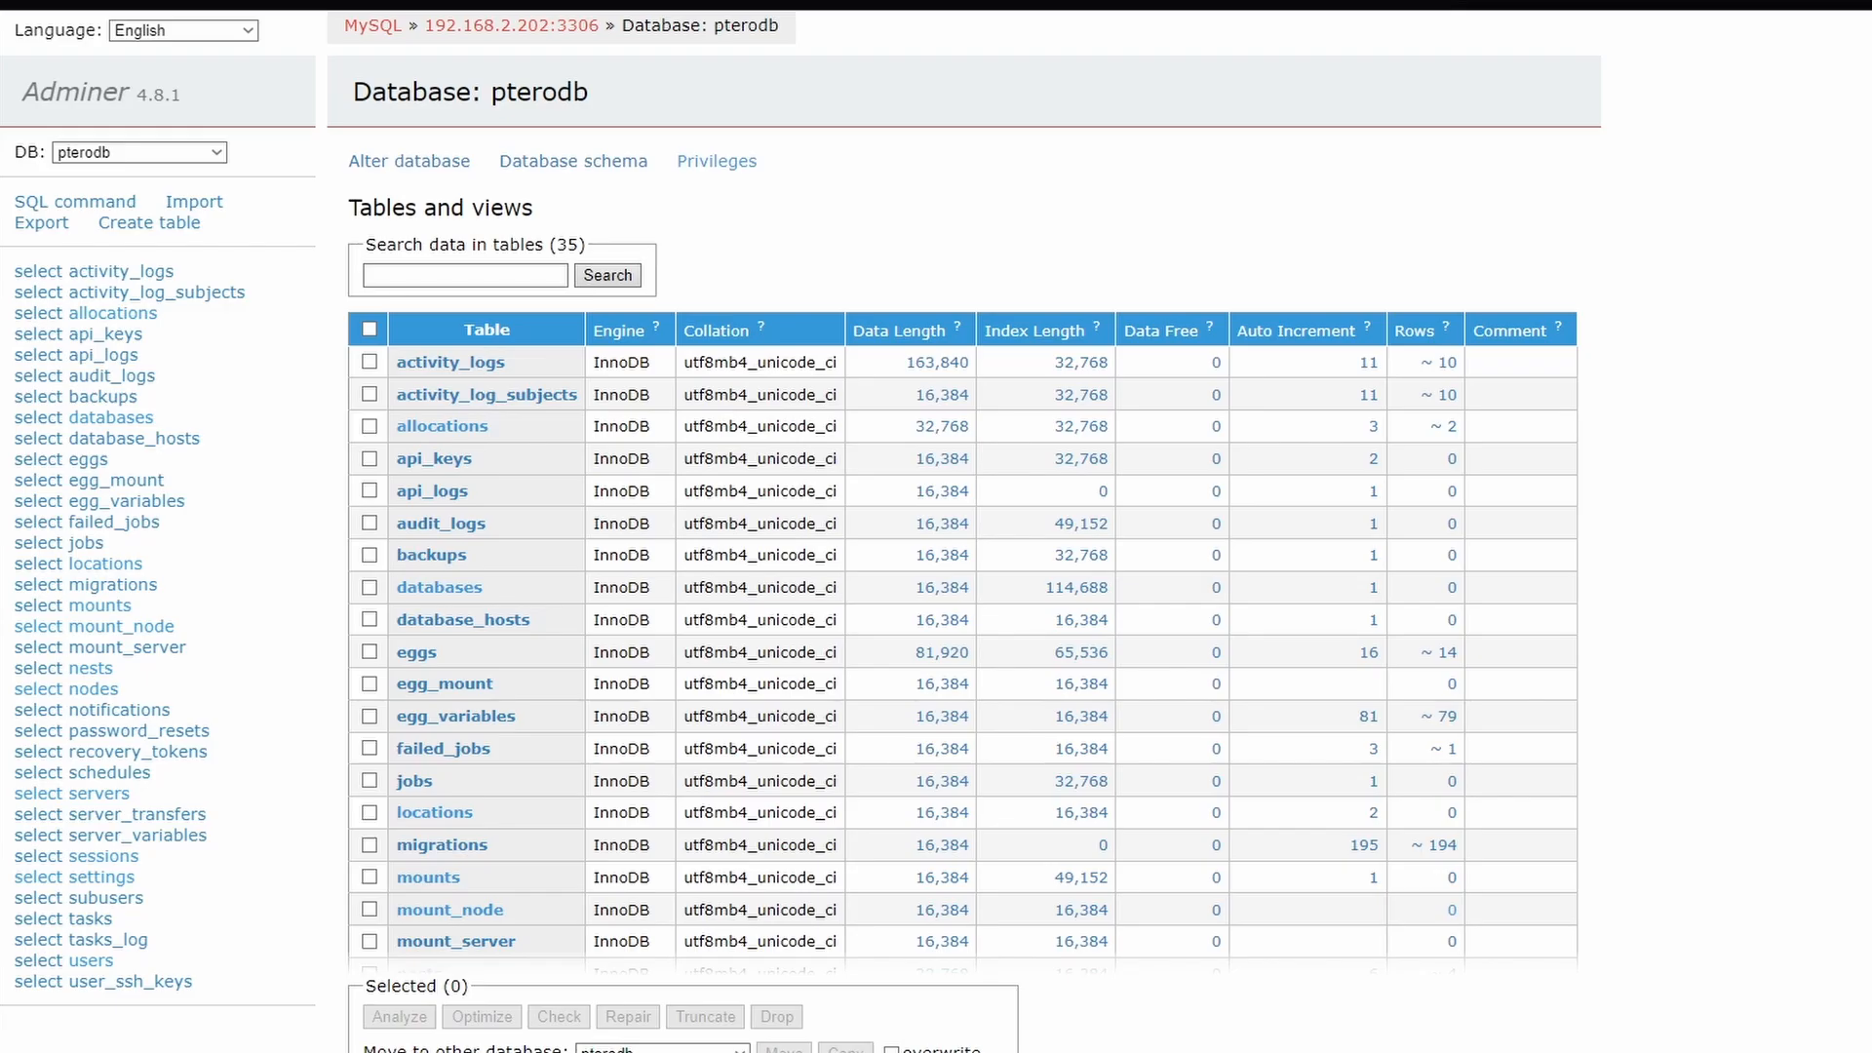
pyautogui.click(751, 161)
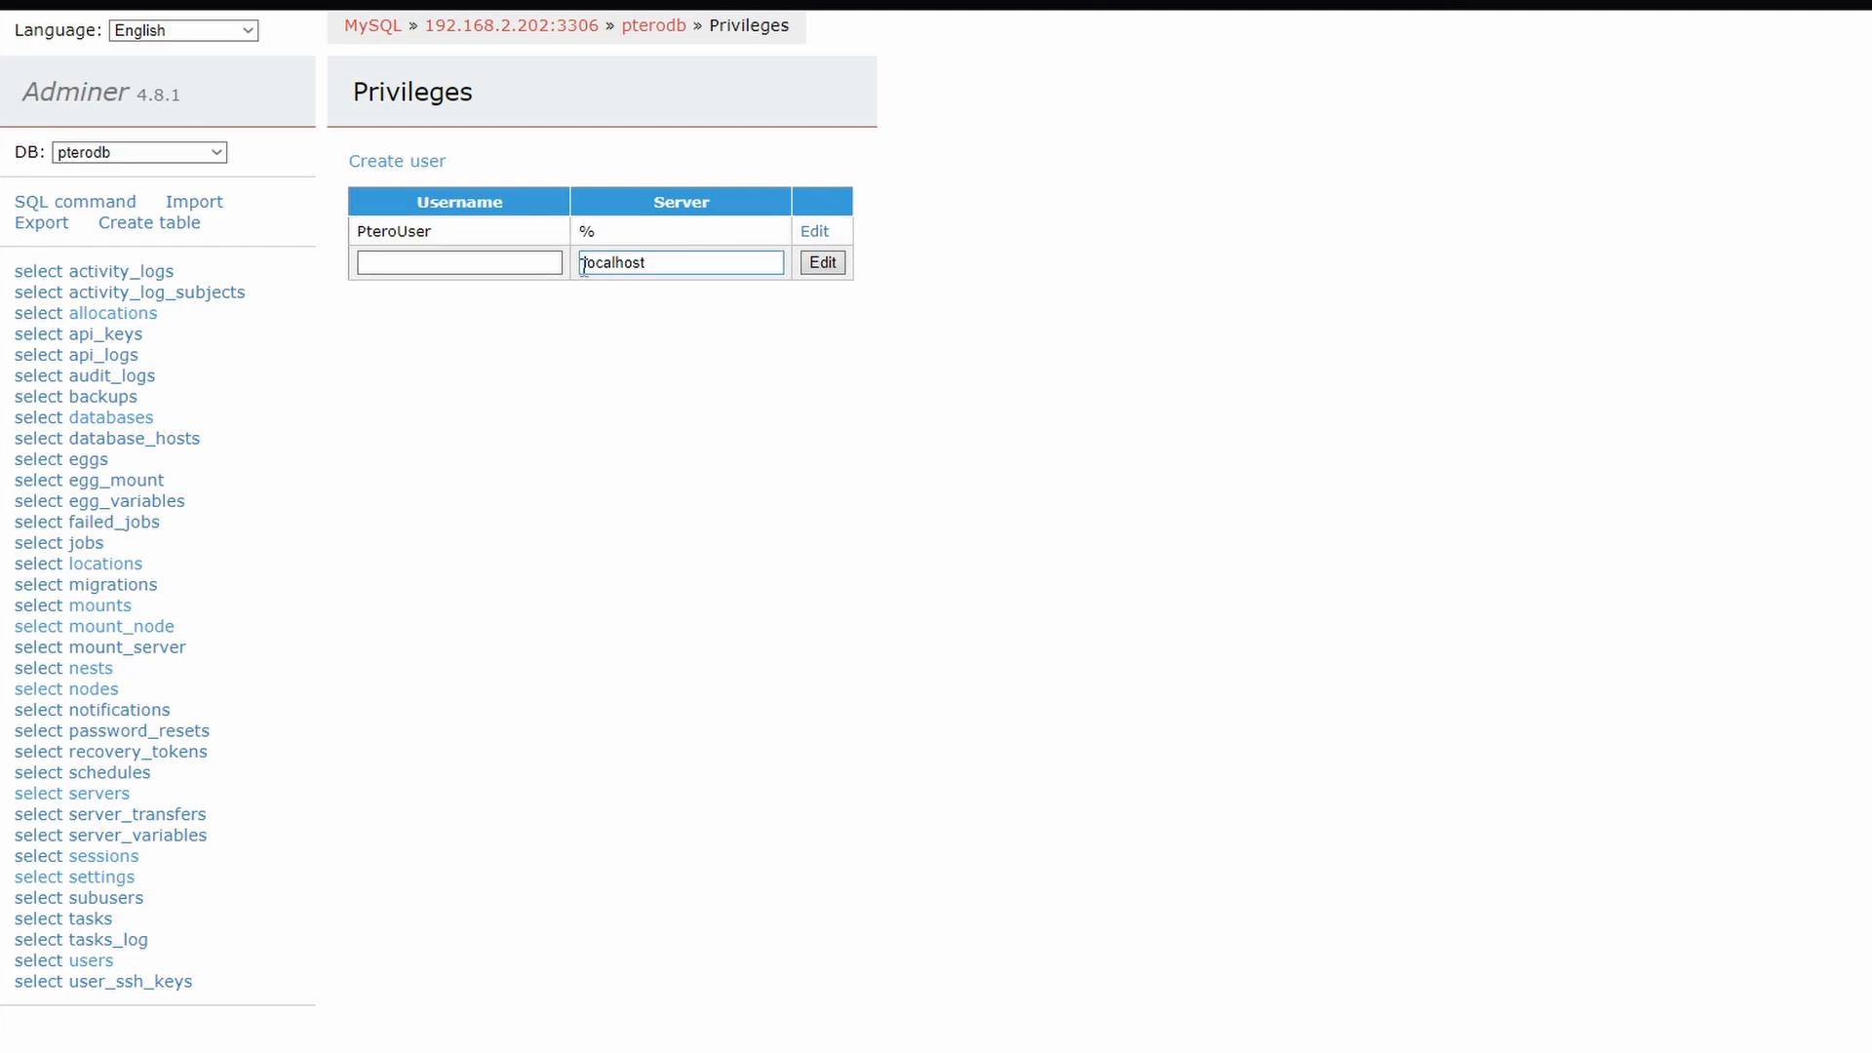
pyautogui.click(400, 159)
pyautogui.click(507, 239)
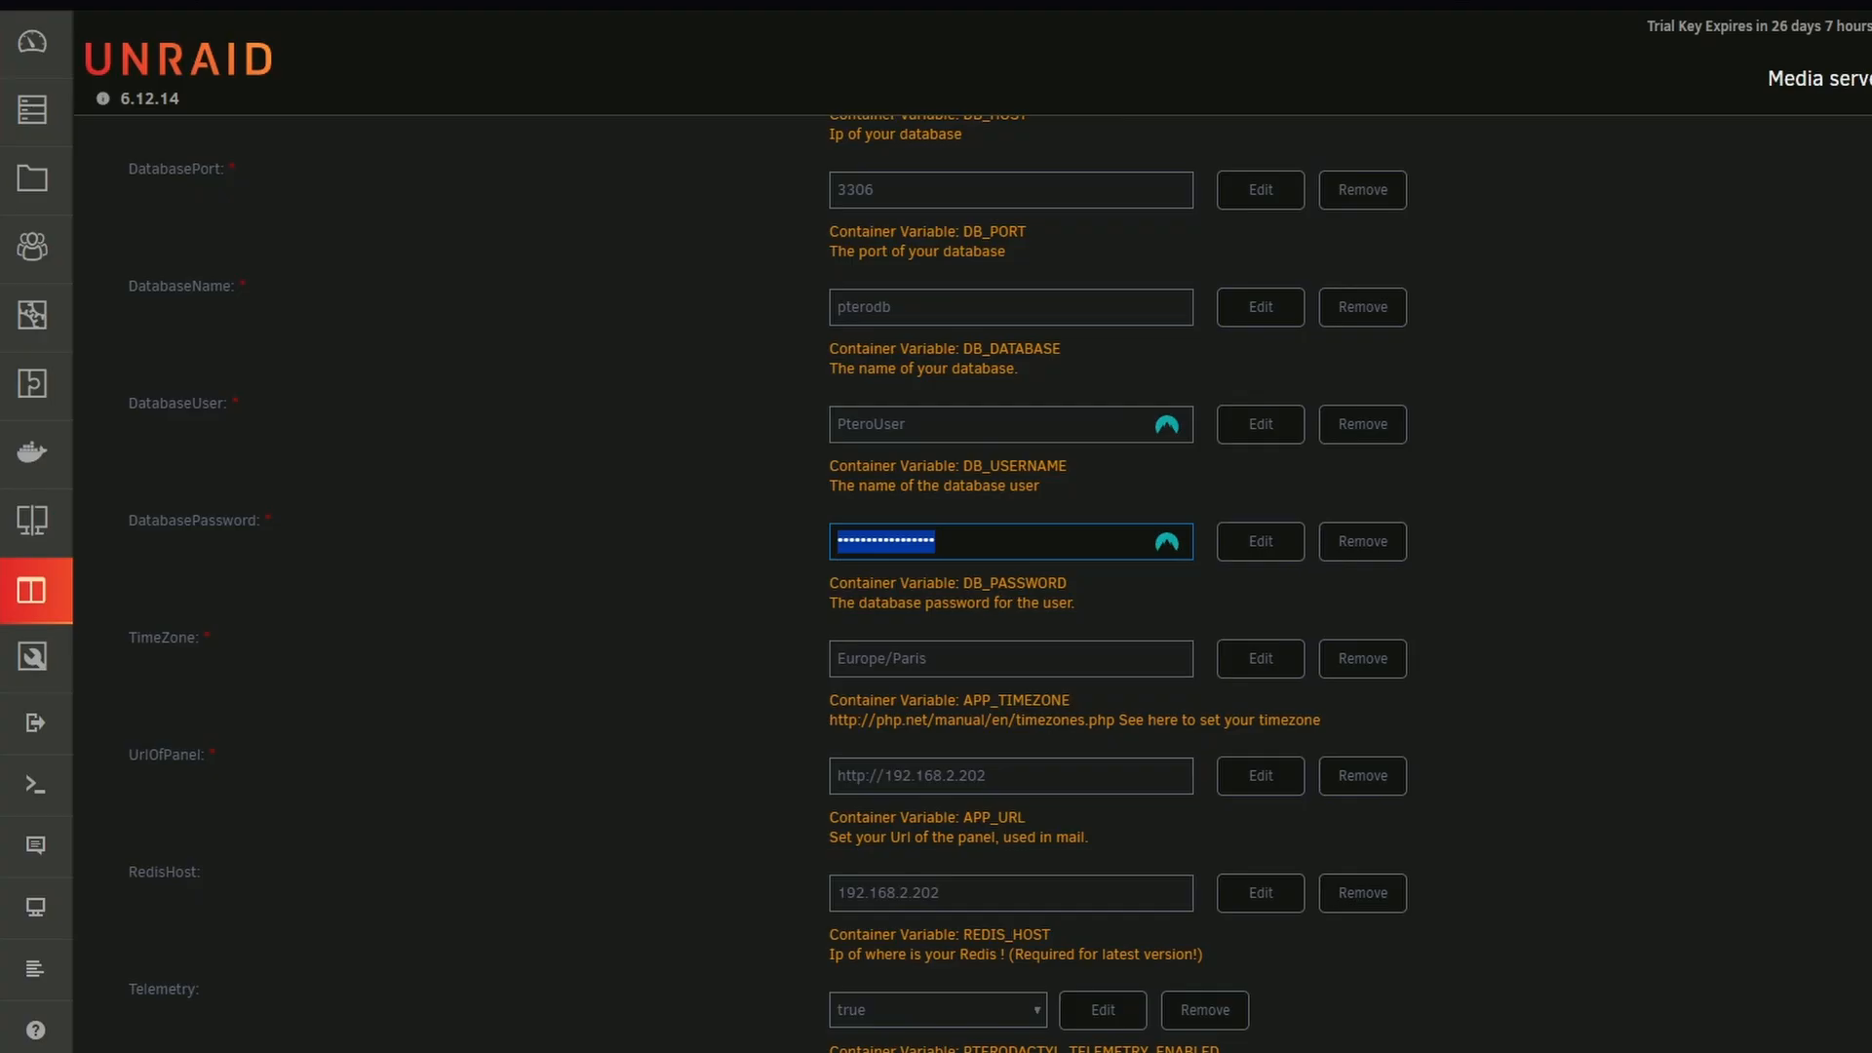
# Review the UrlOfPanel and RedisHost addresses of the Pterodactyl-Panel container against the Unraid server's IP in the browser address
pyautogui.scroll(-2, 882, 543)
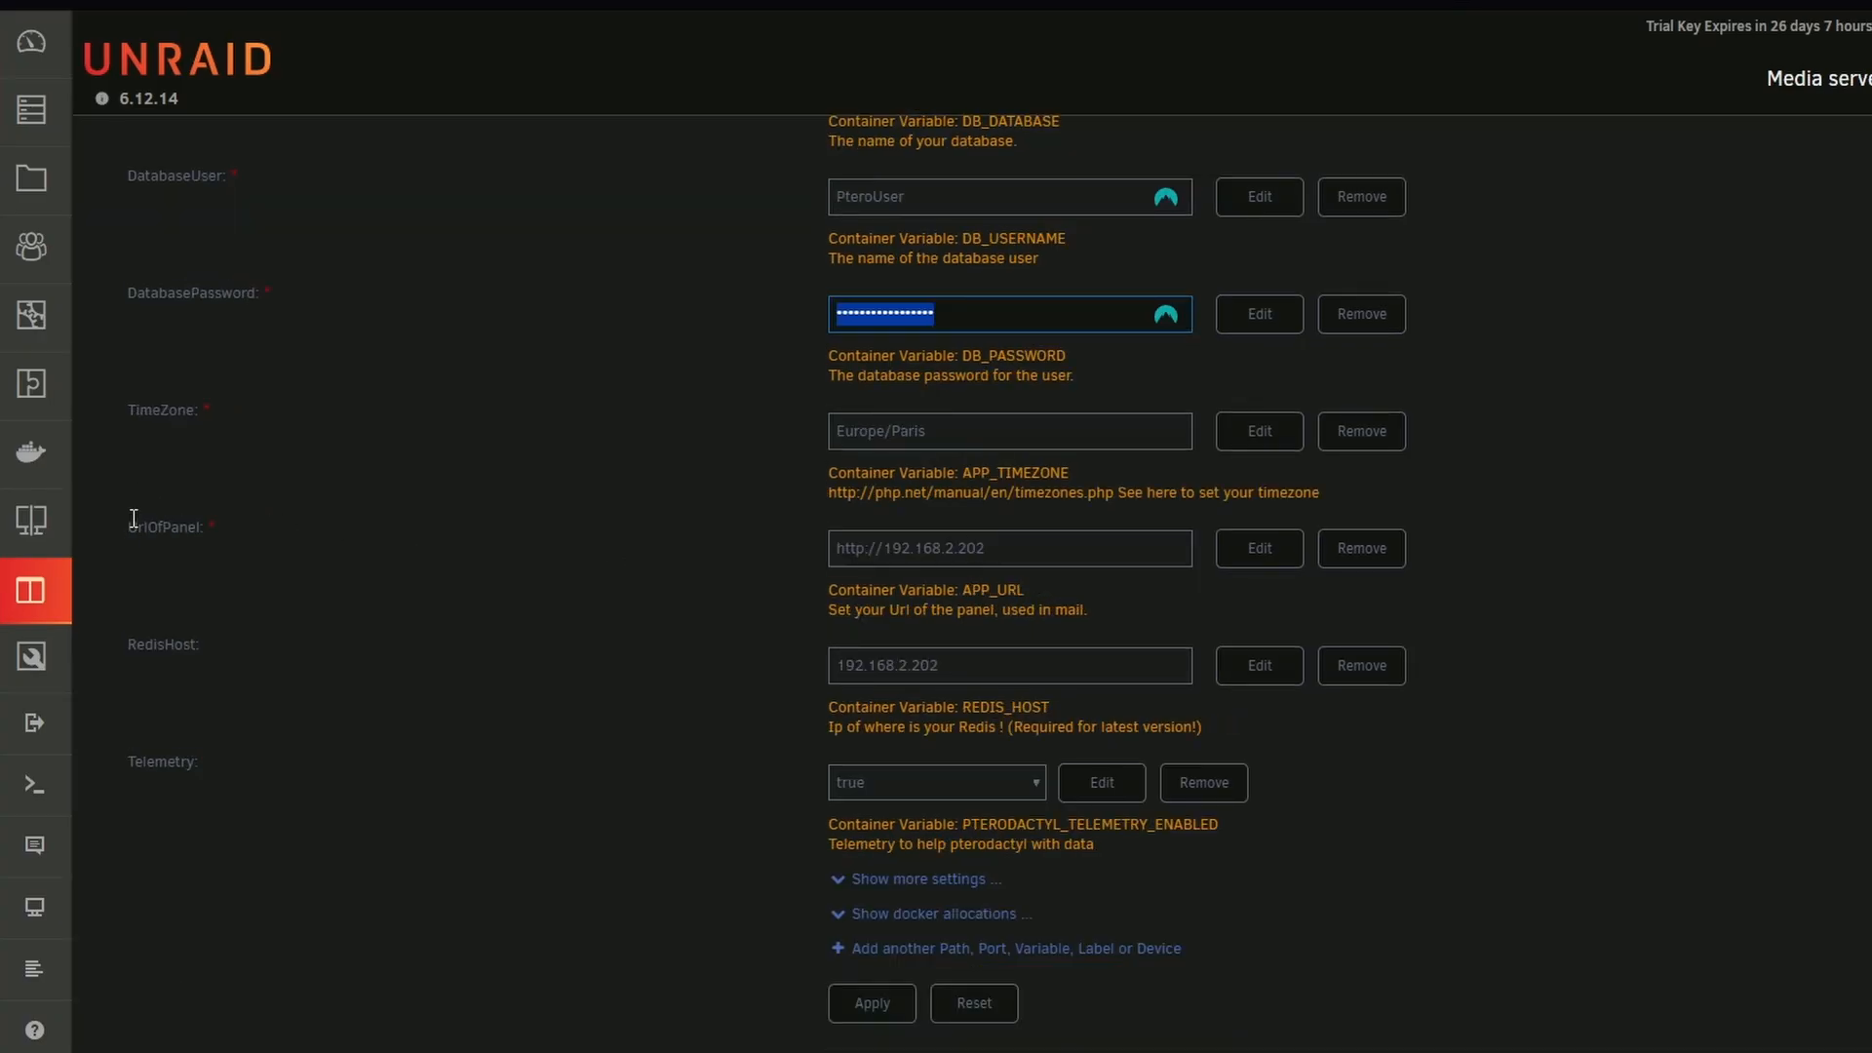
pyautogui.moveTo(133, 519); pyautogui.dragTo(269, 519)
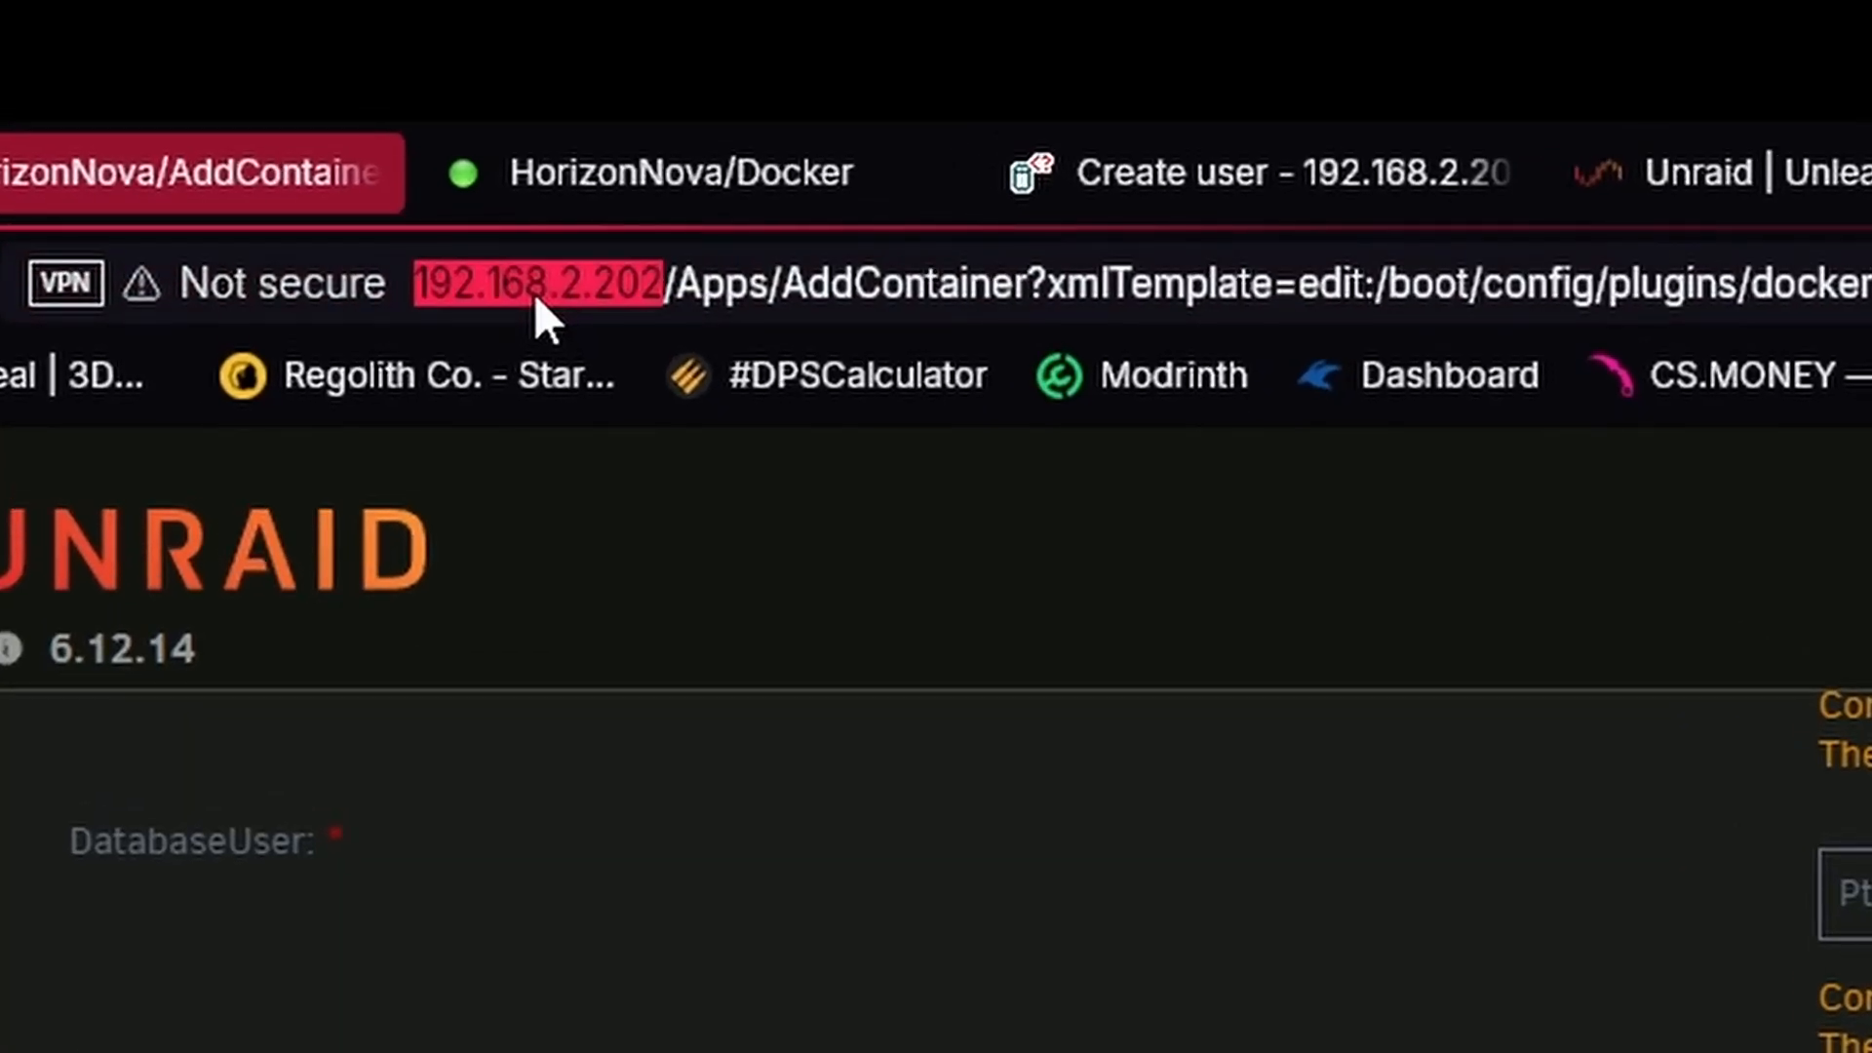
pyautogui.moveTo(1209, 739); pyautogui.dragTo(656, 743)
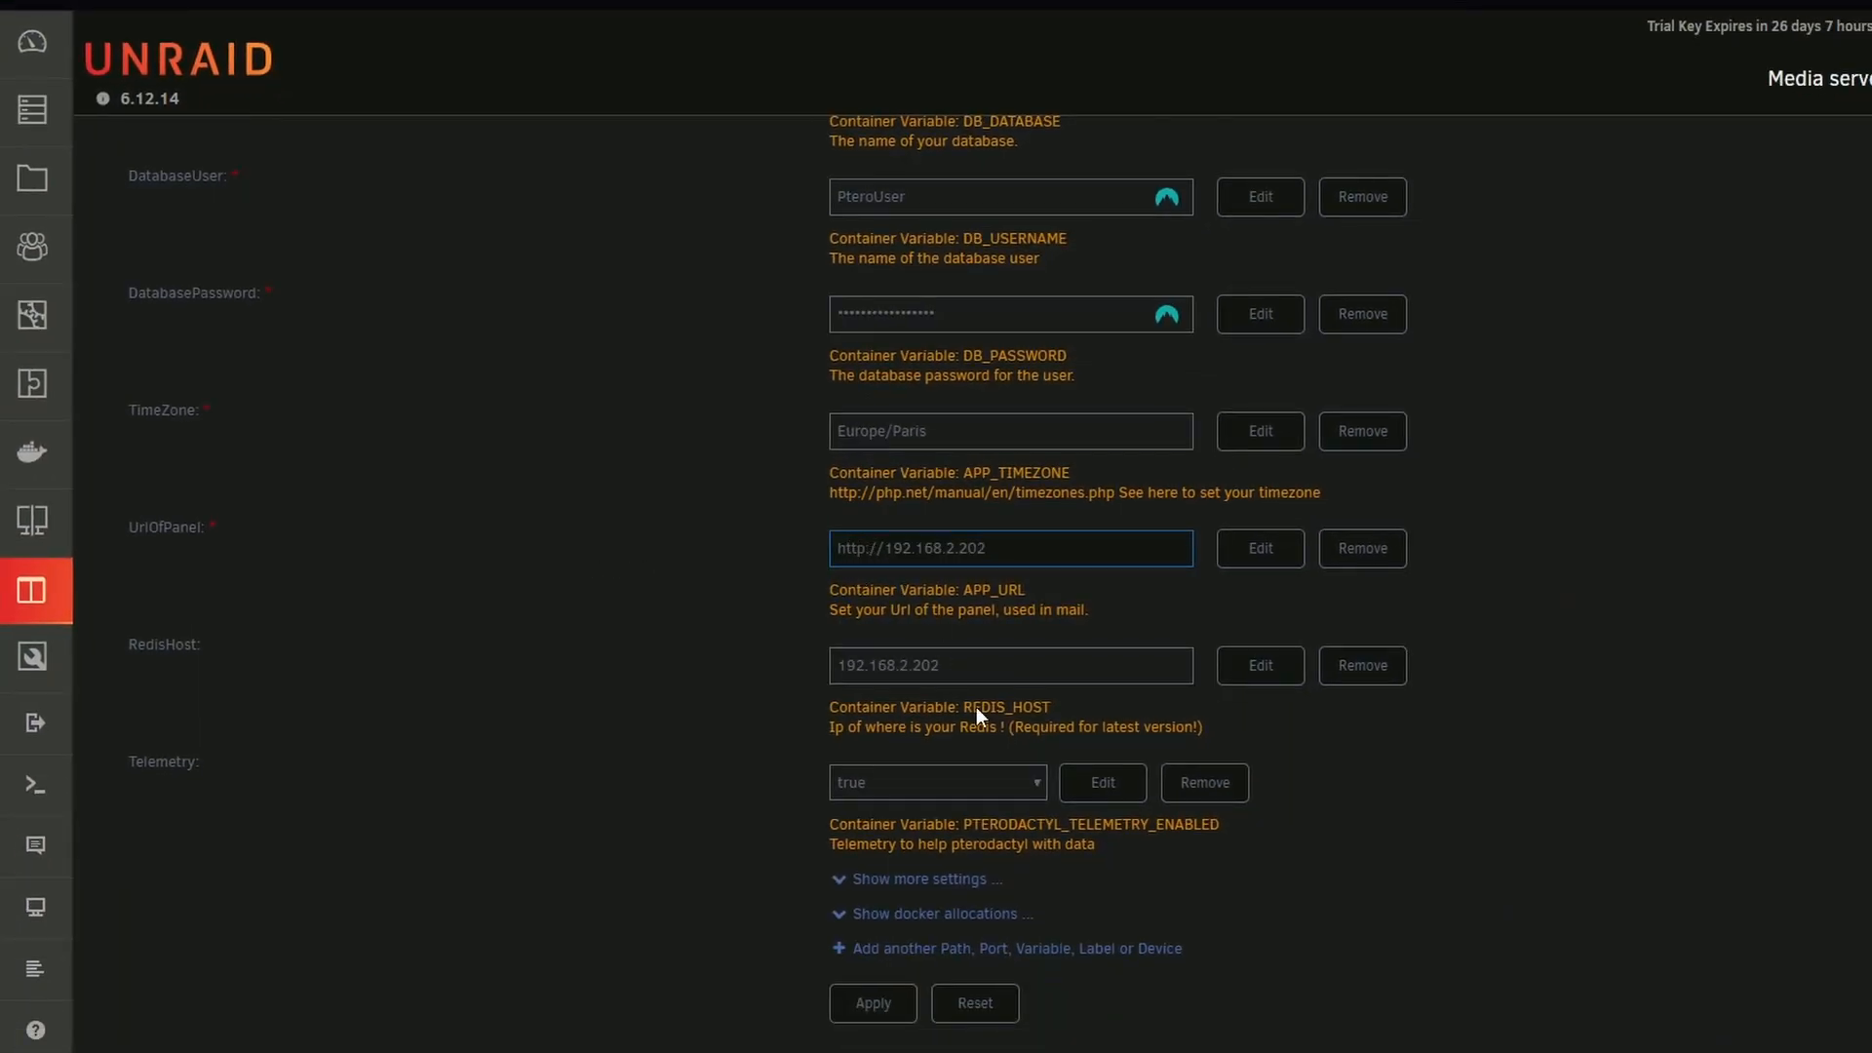
pyautogui.moveTo(209, 671); pyautogui.dragTo(283, 653)
pyautogui.click(283, 653)
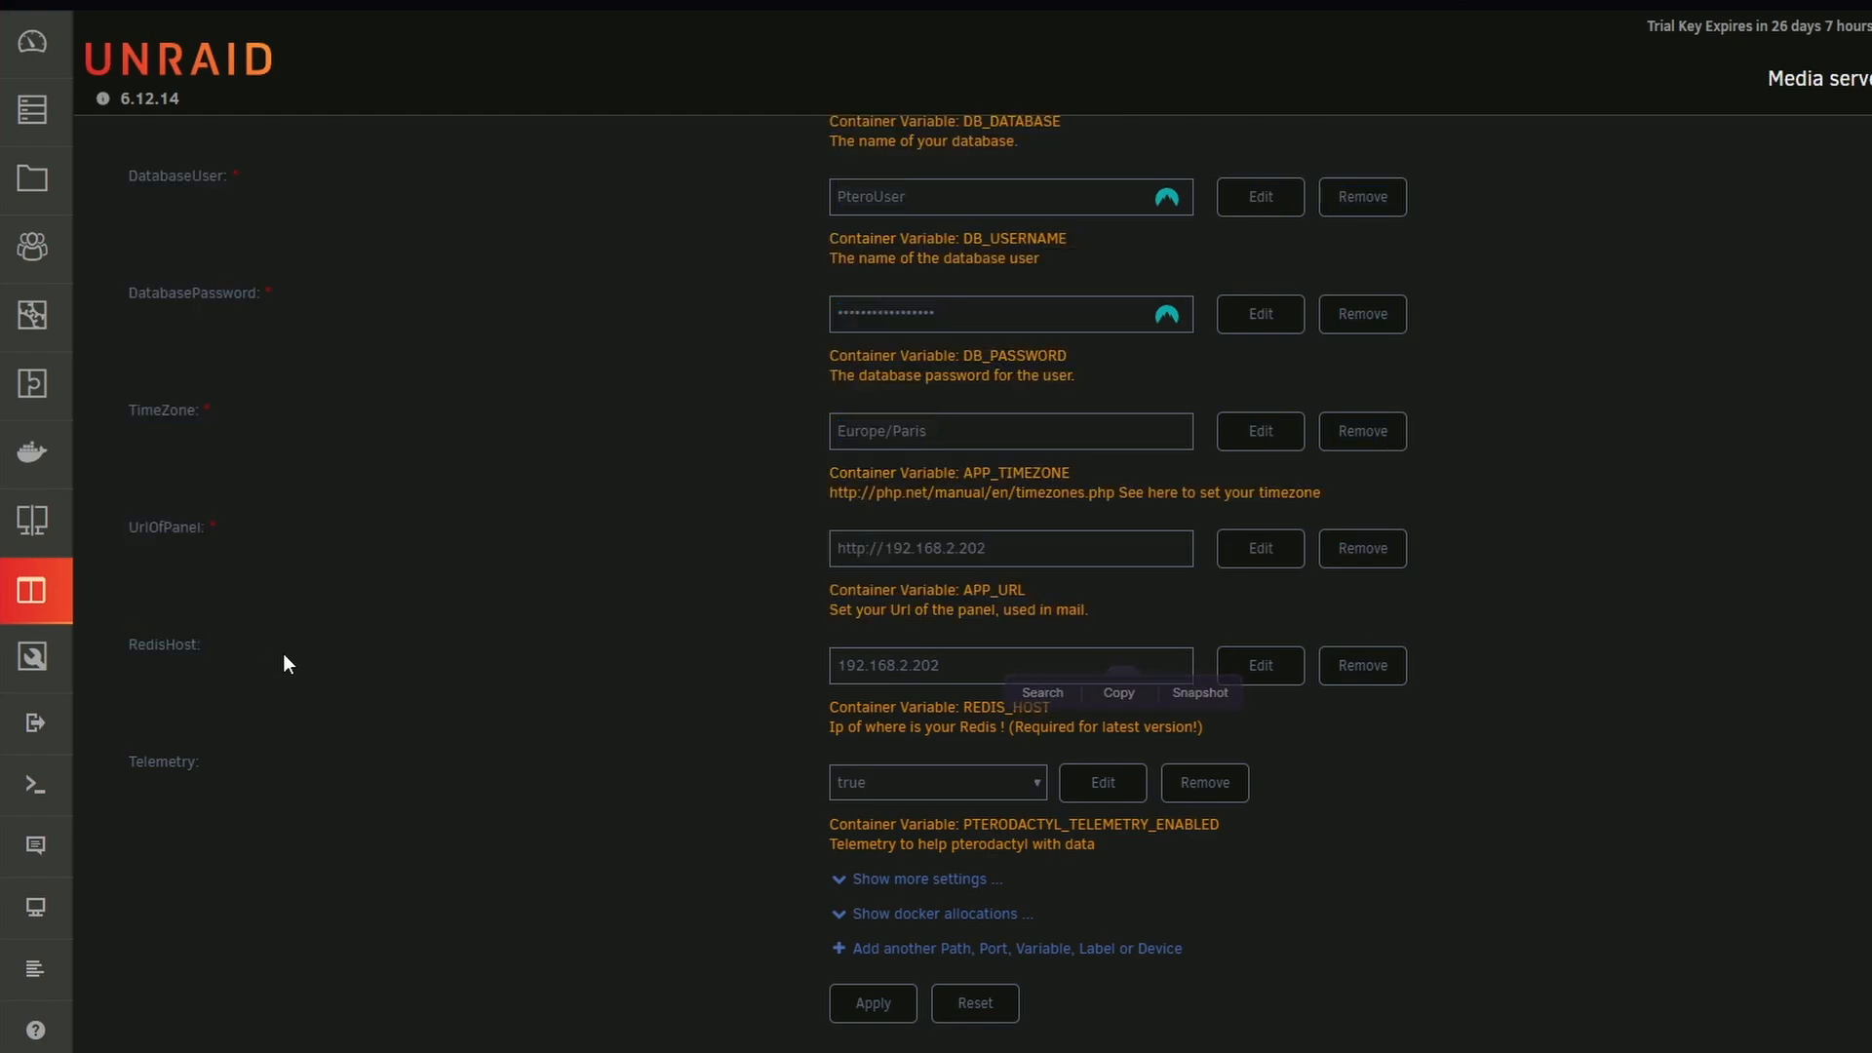
pyautogui.moveTo(998, 659); pyautogui.dragTo(839, 665)
pyautogui.moveTo(987, 548); pyautogui.dragTo(887, 552)
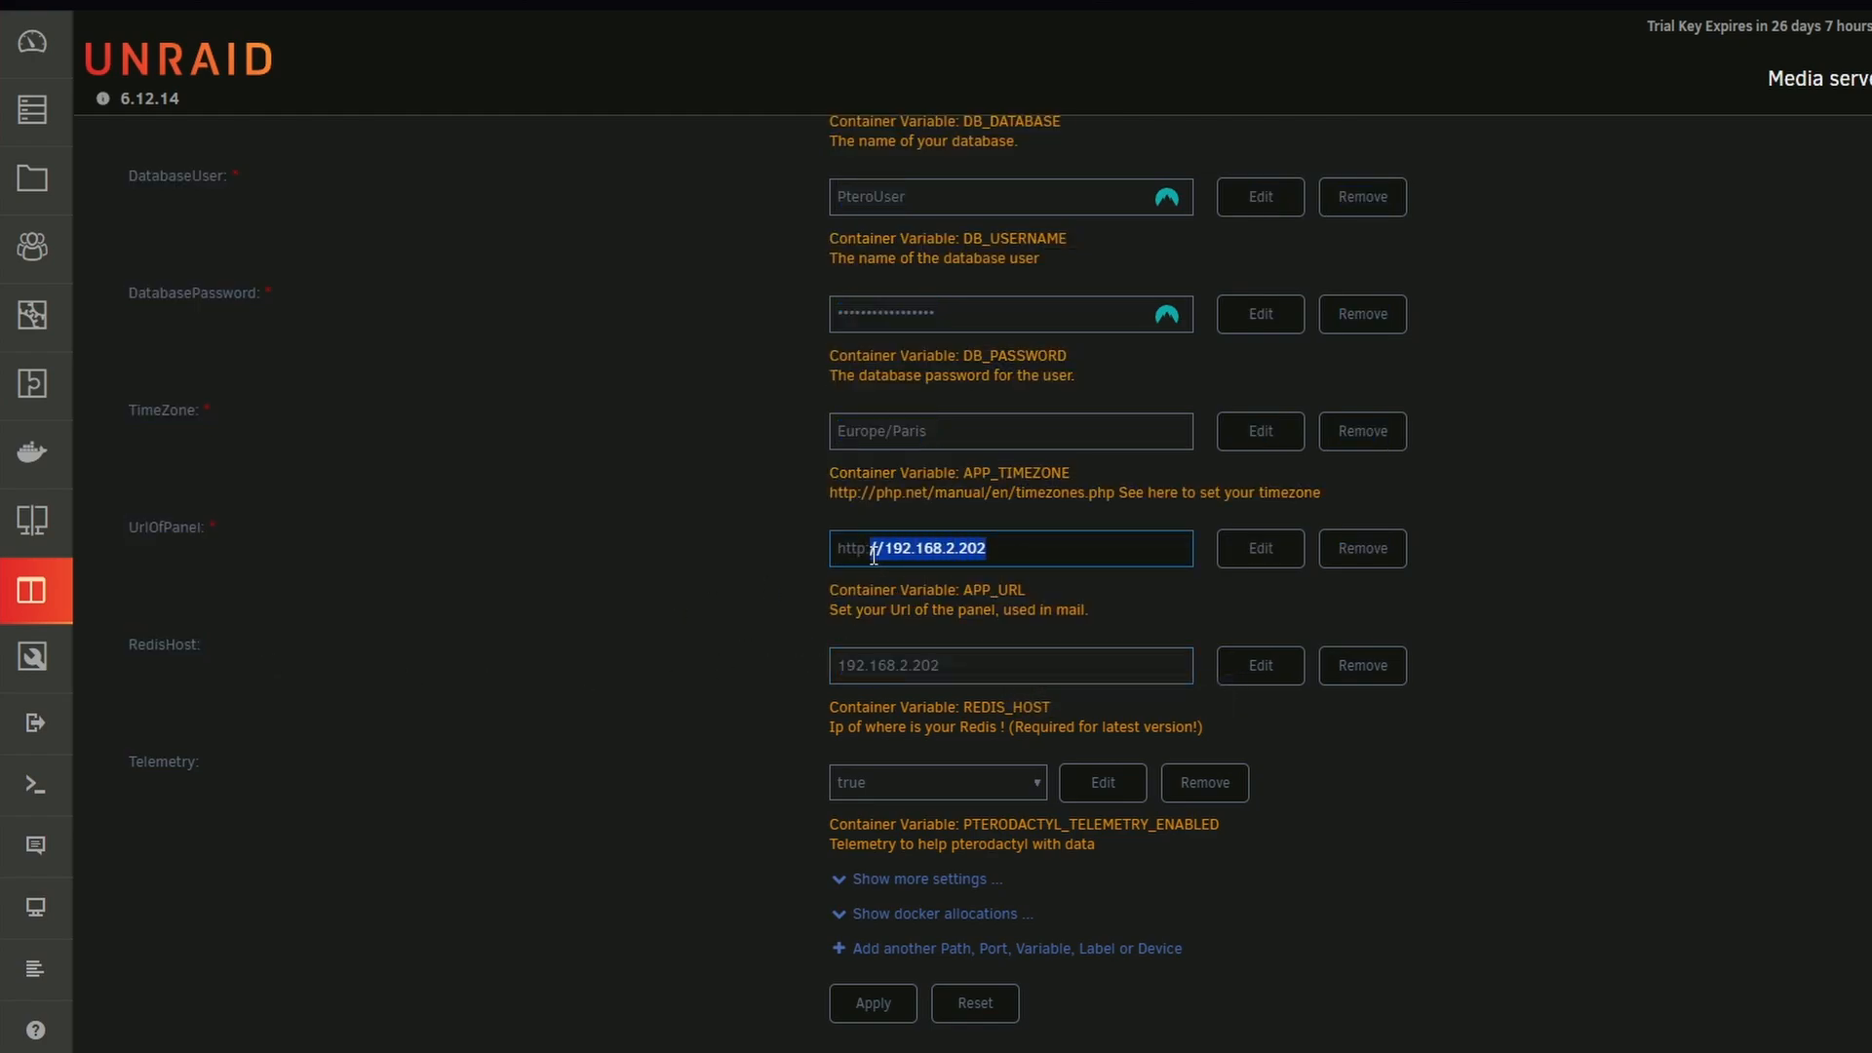
pyautogui.moveTo(993, 665); pyautogui.dragTo(694, 659)
pyautogui.click(694, 659)
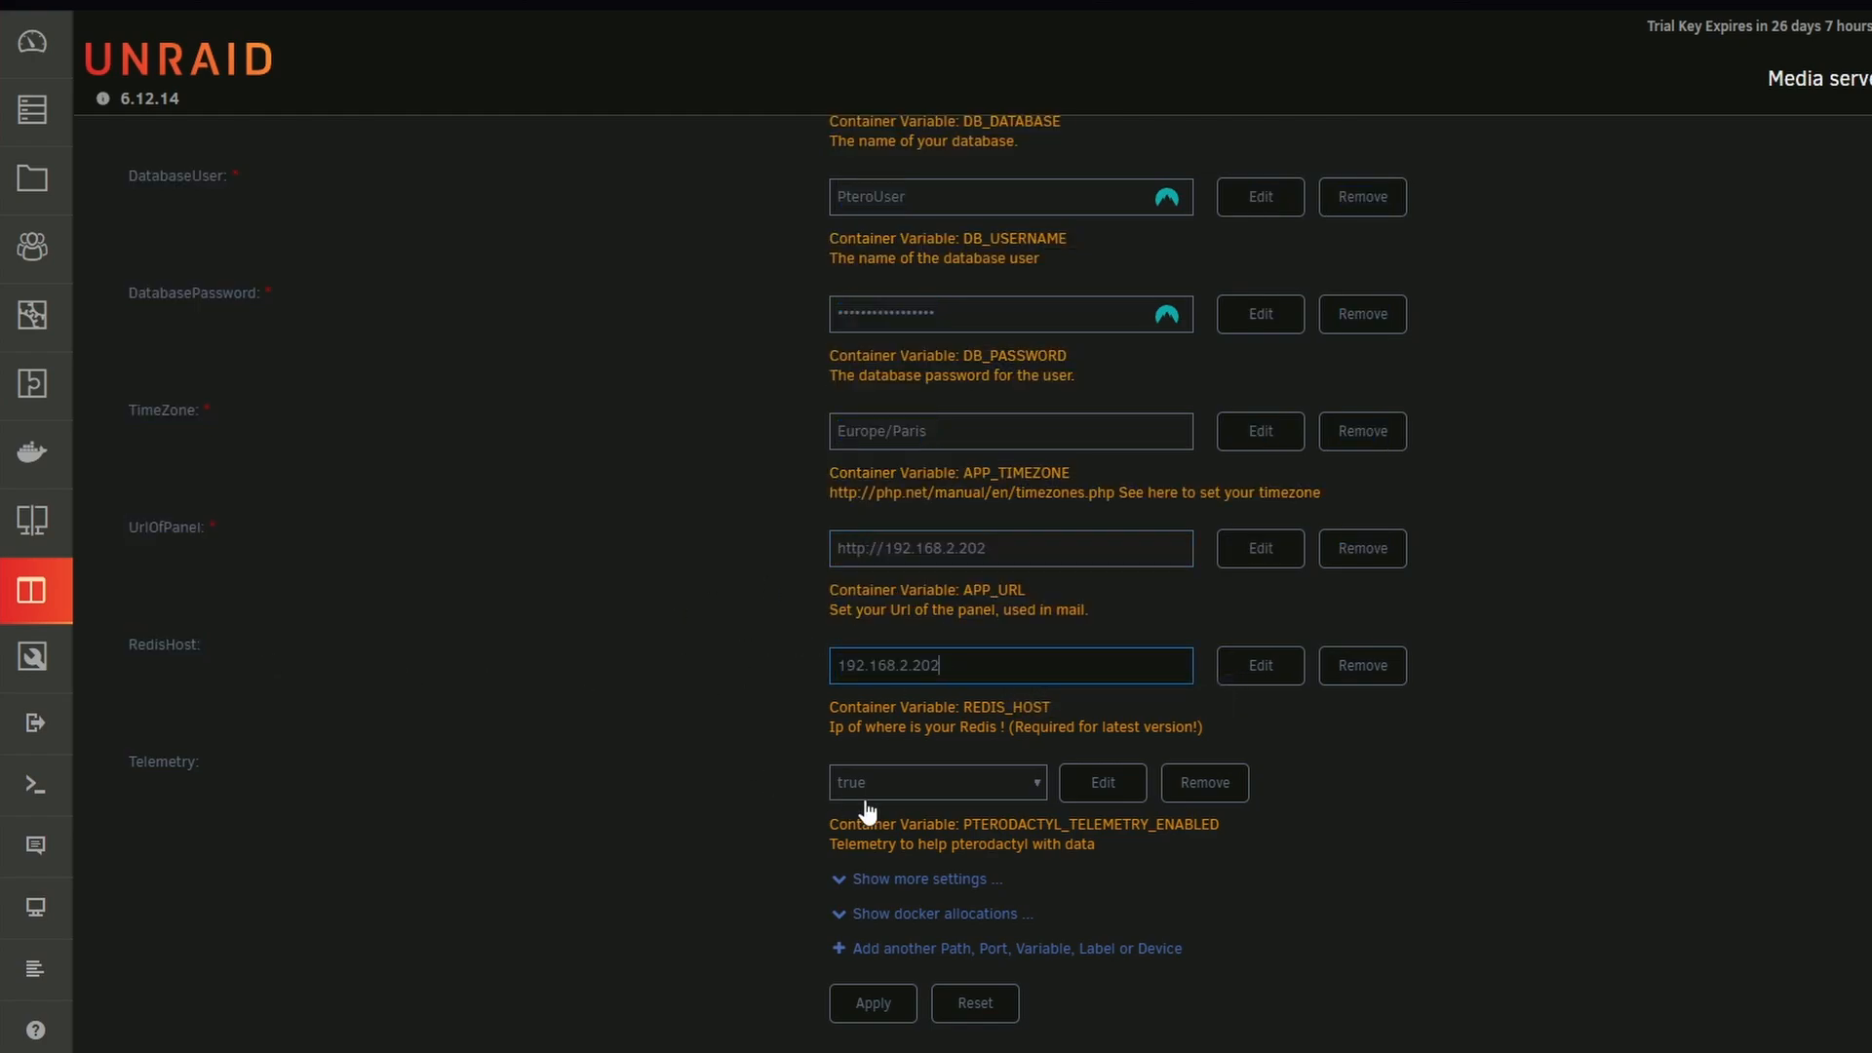
# Recheck the Pterodactyl-Panel container settings, apply them and close the finished container update
pyautogui.scroll(8, 902, 780)
pyautogui.scroll(4, 902, 780)
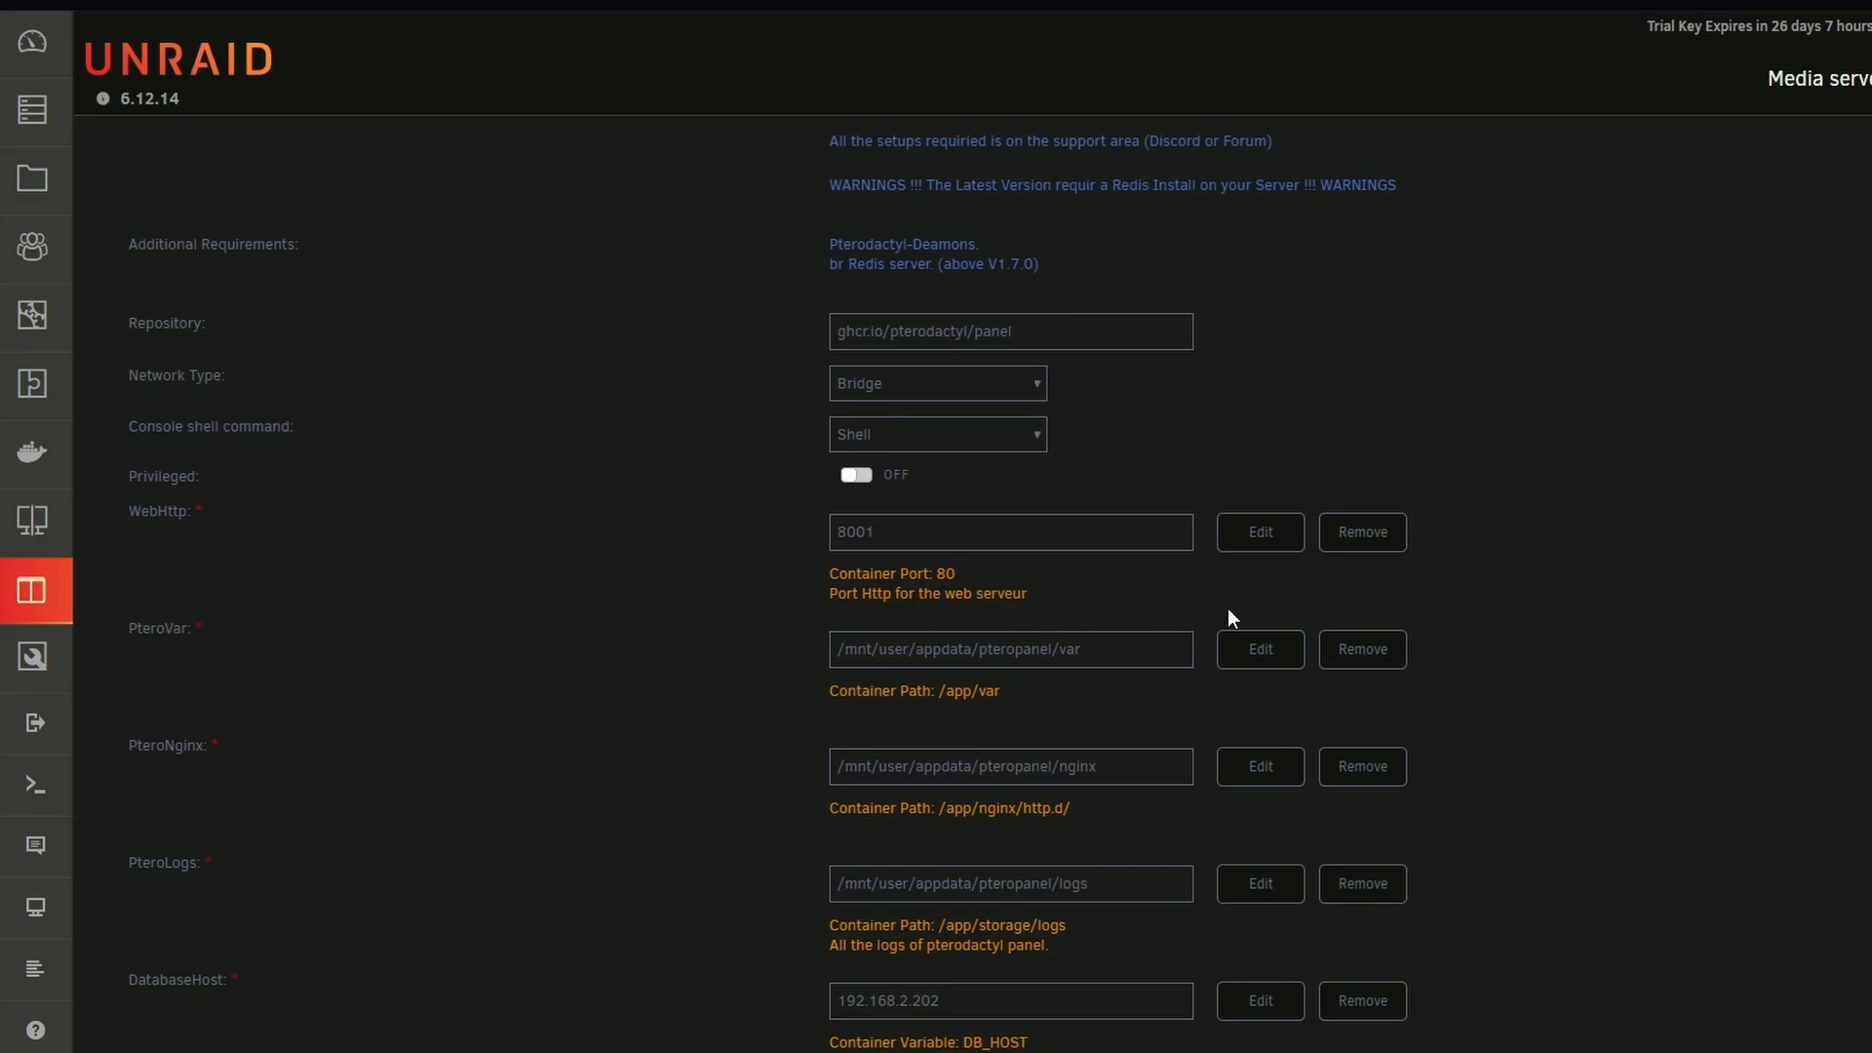
pyautogui.scroll(-8, 1367, 611)
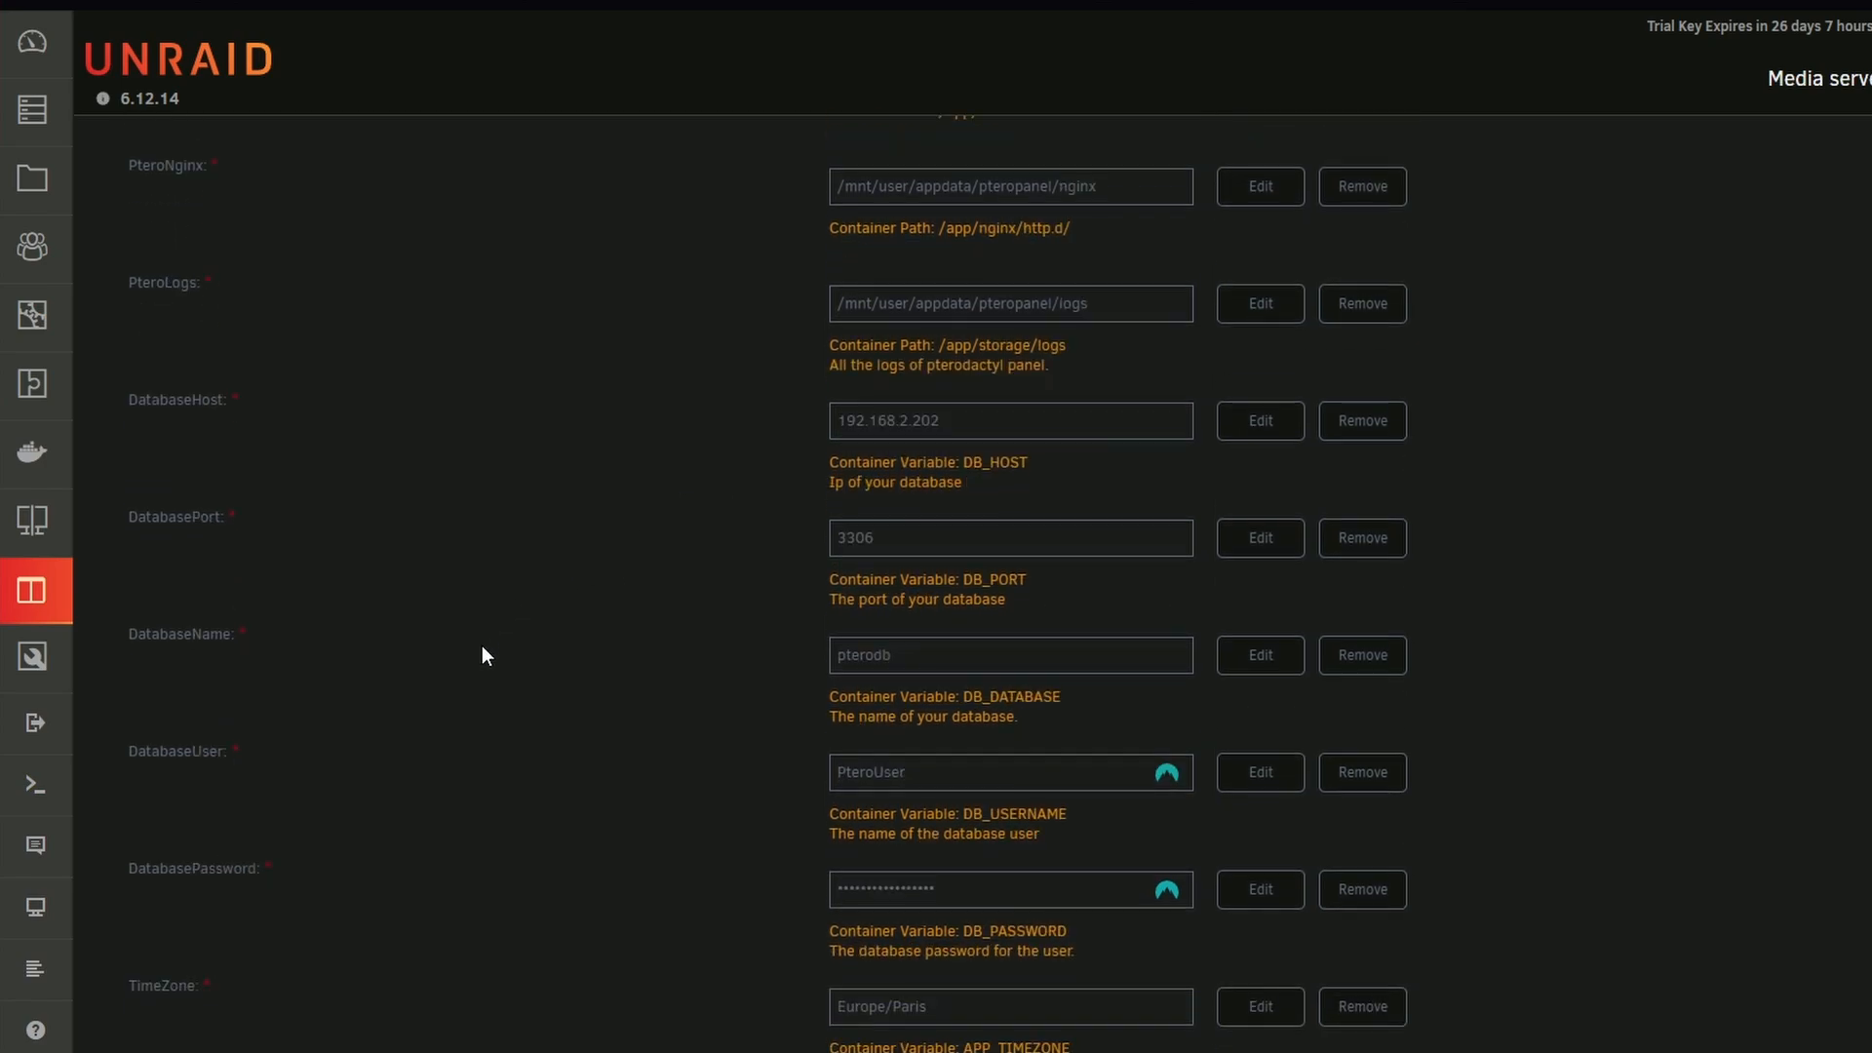
pyautogui.scroll(-4, 550, 682)
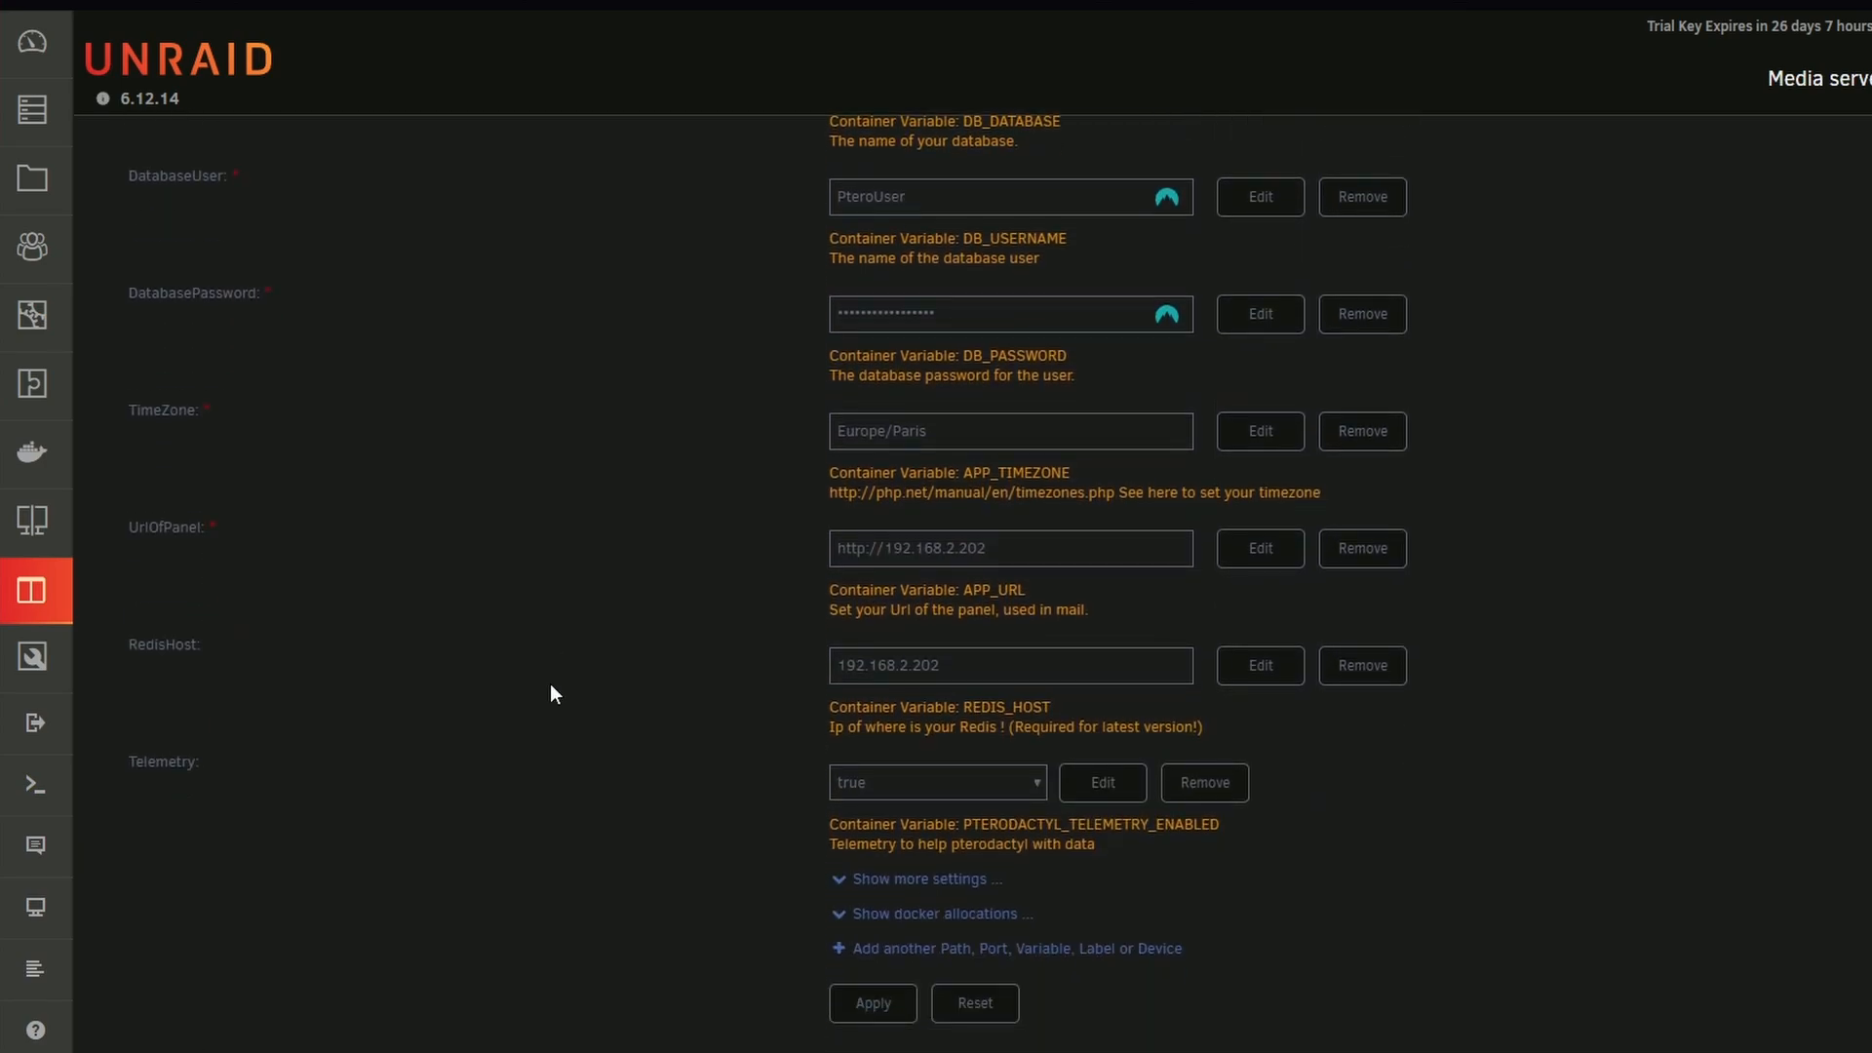
pyautogui.click(863, 1016)
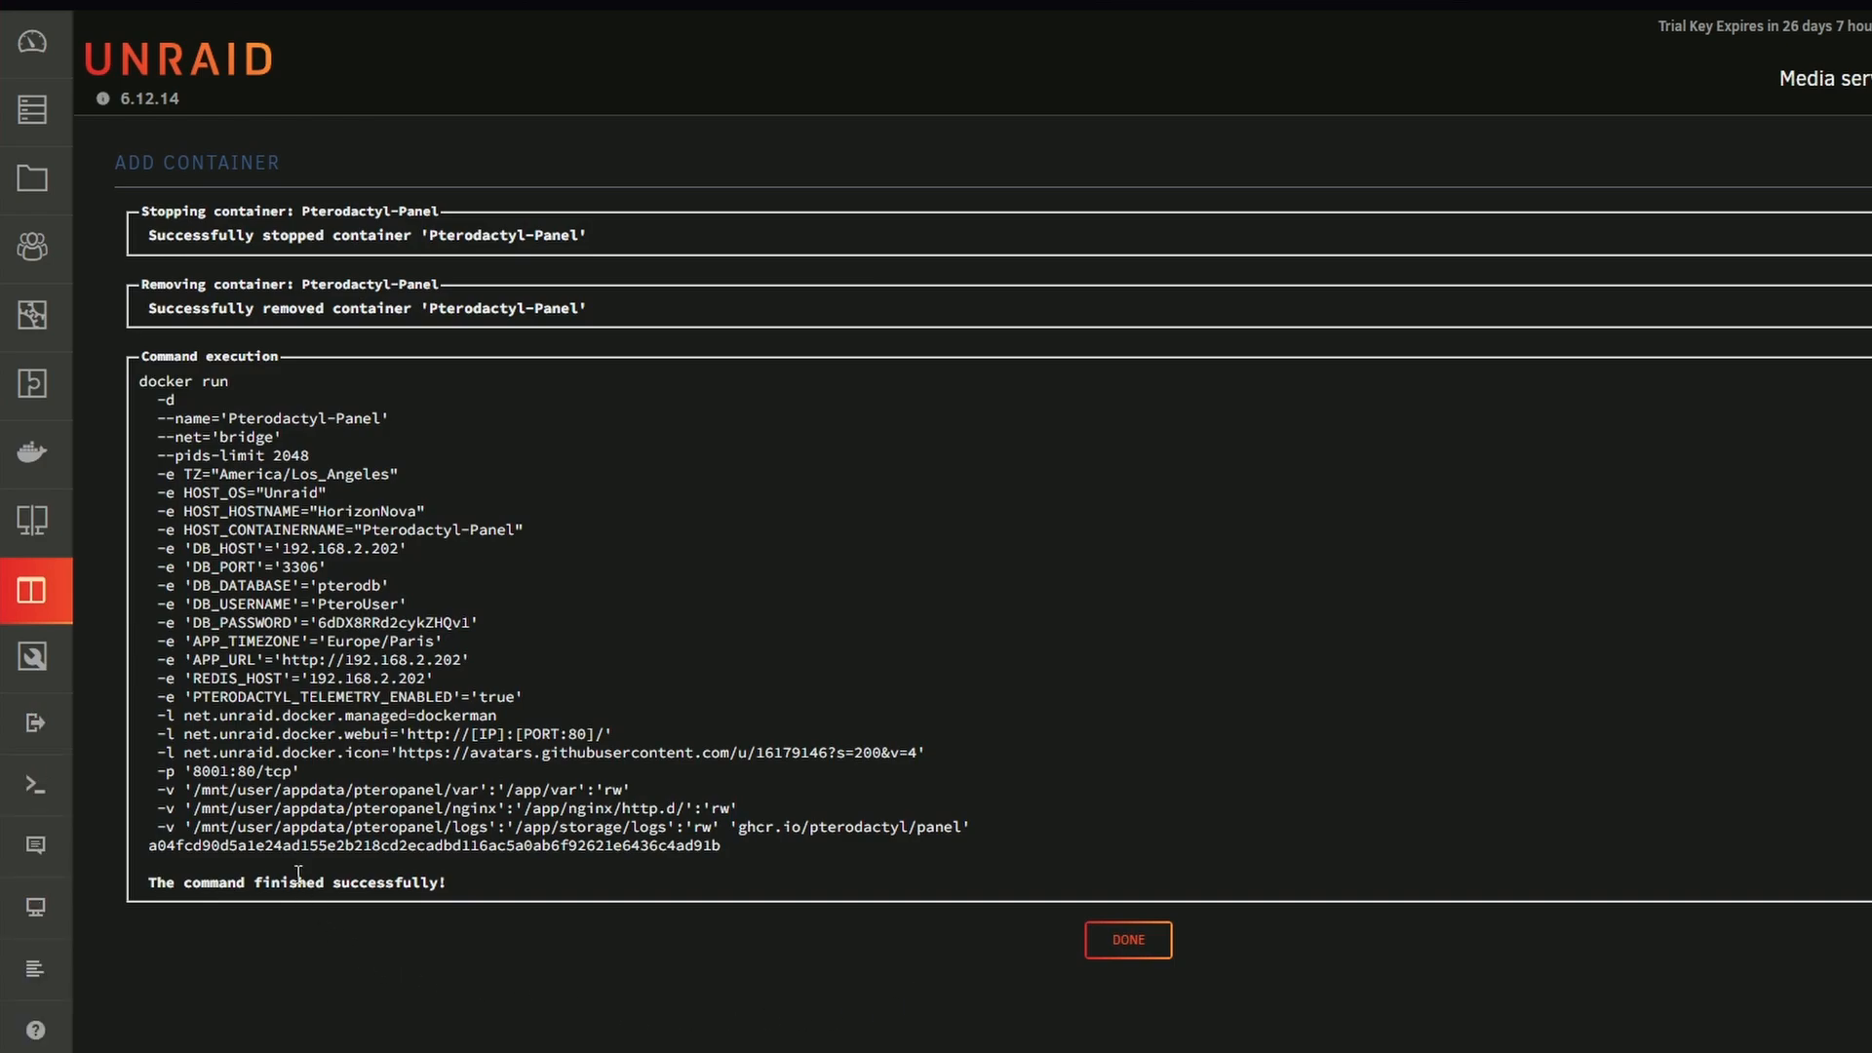
pyautogui.click(1123, 942)
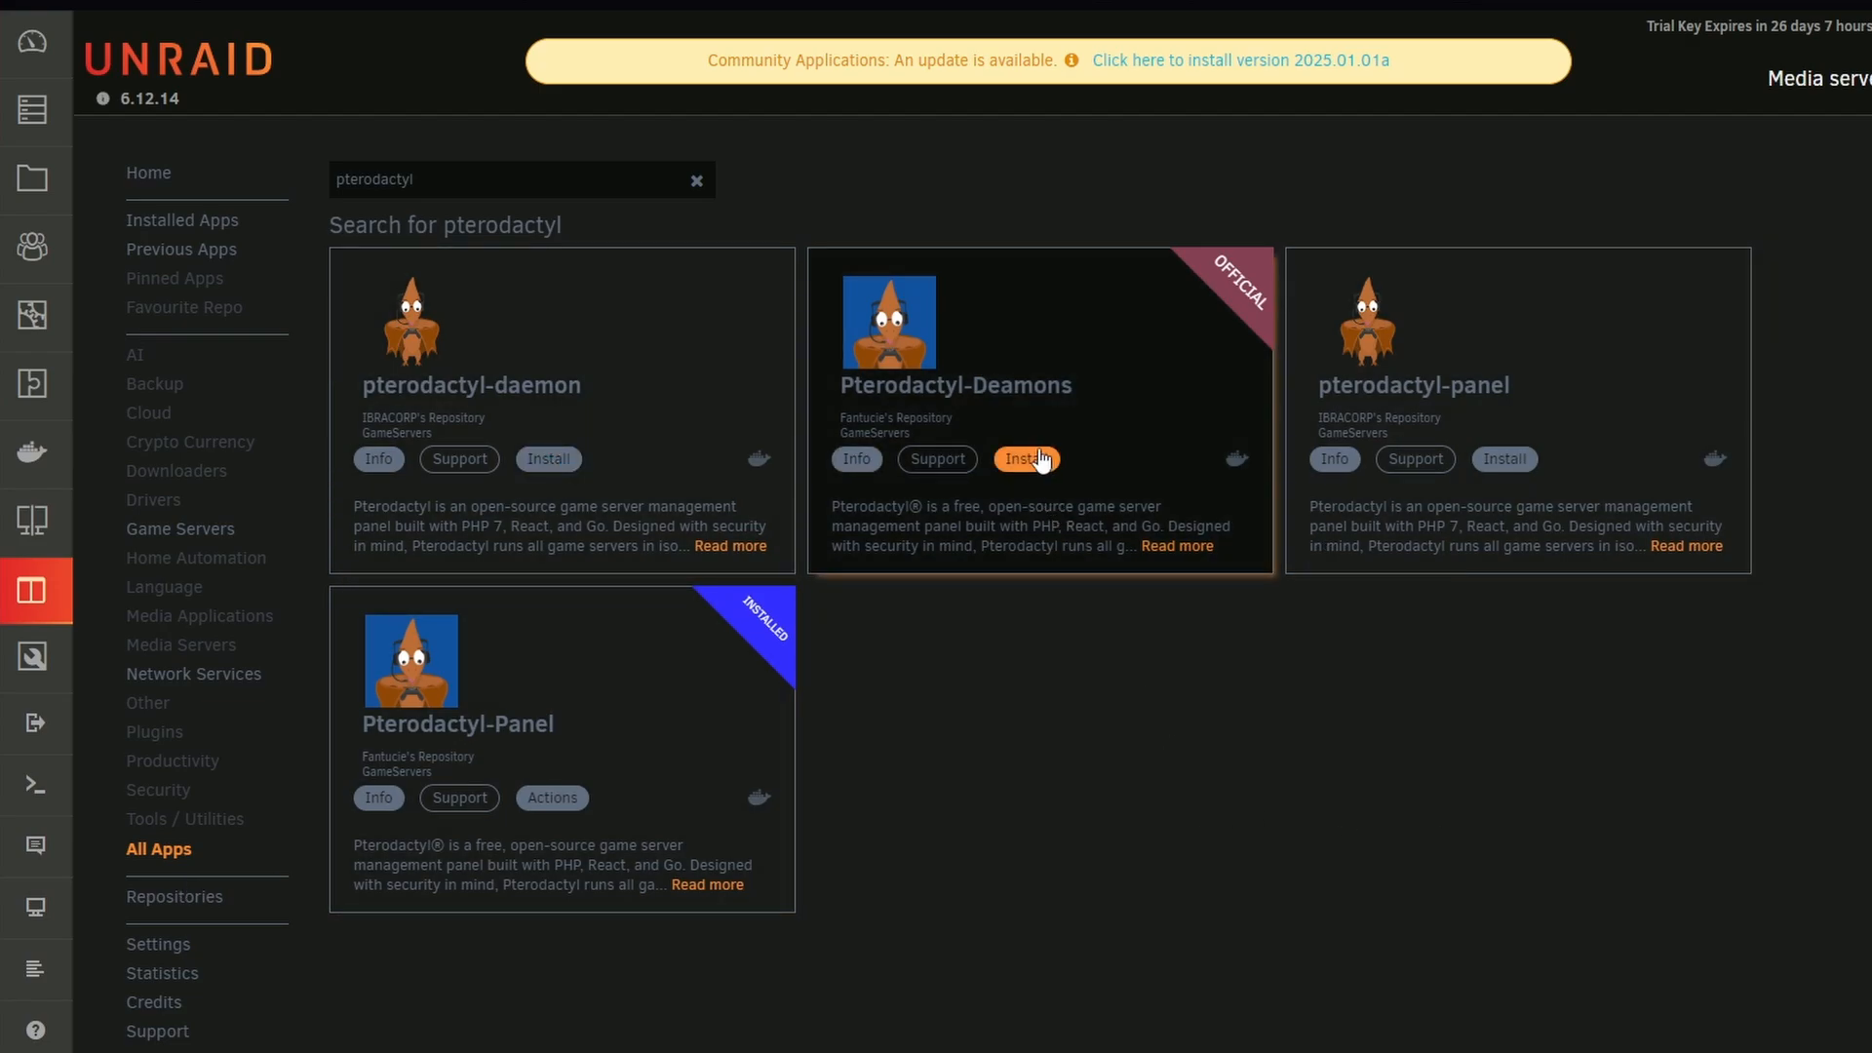
# Open the settings of the Pterodactyl-Wings container from the Docker container list
pyautogui.click(68, 451)
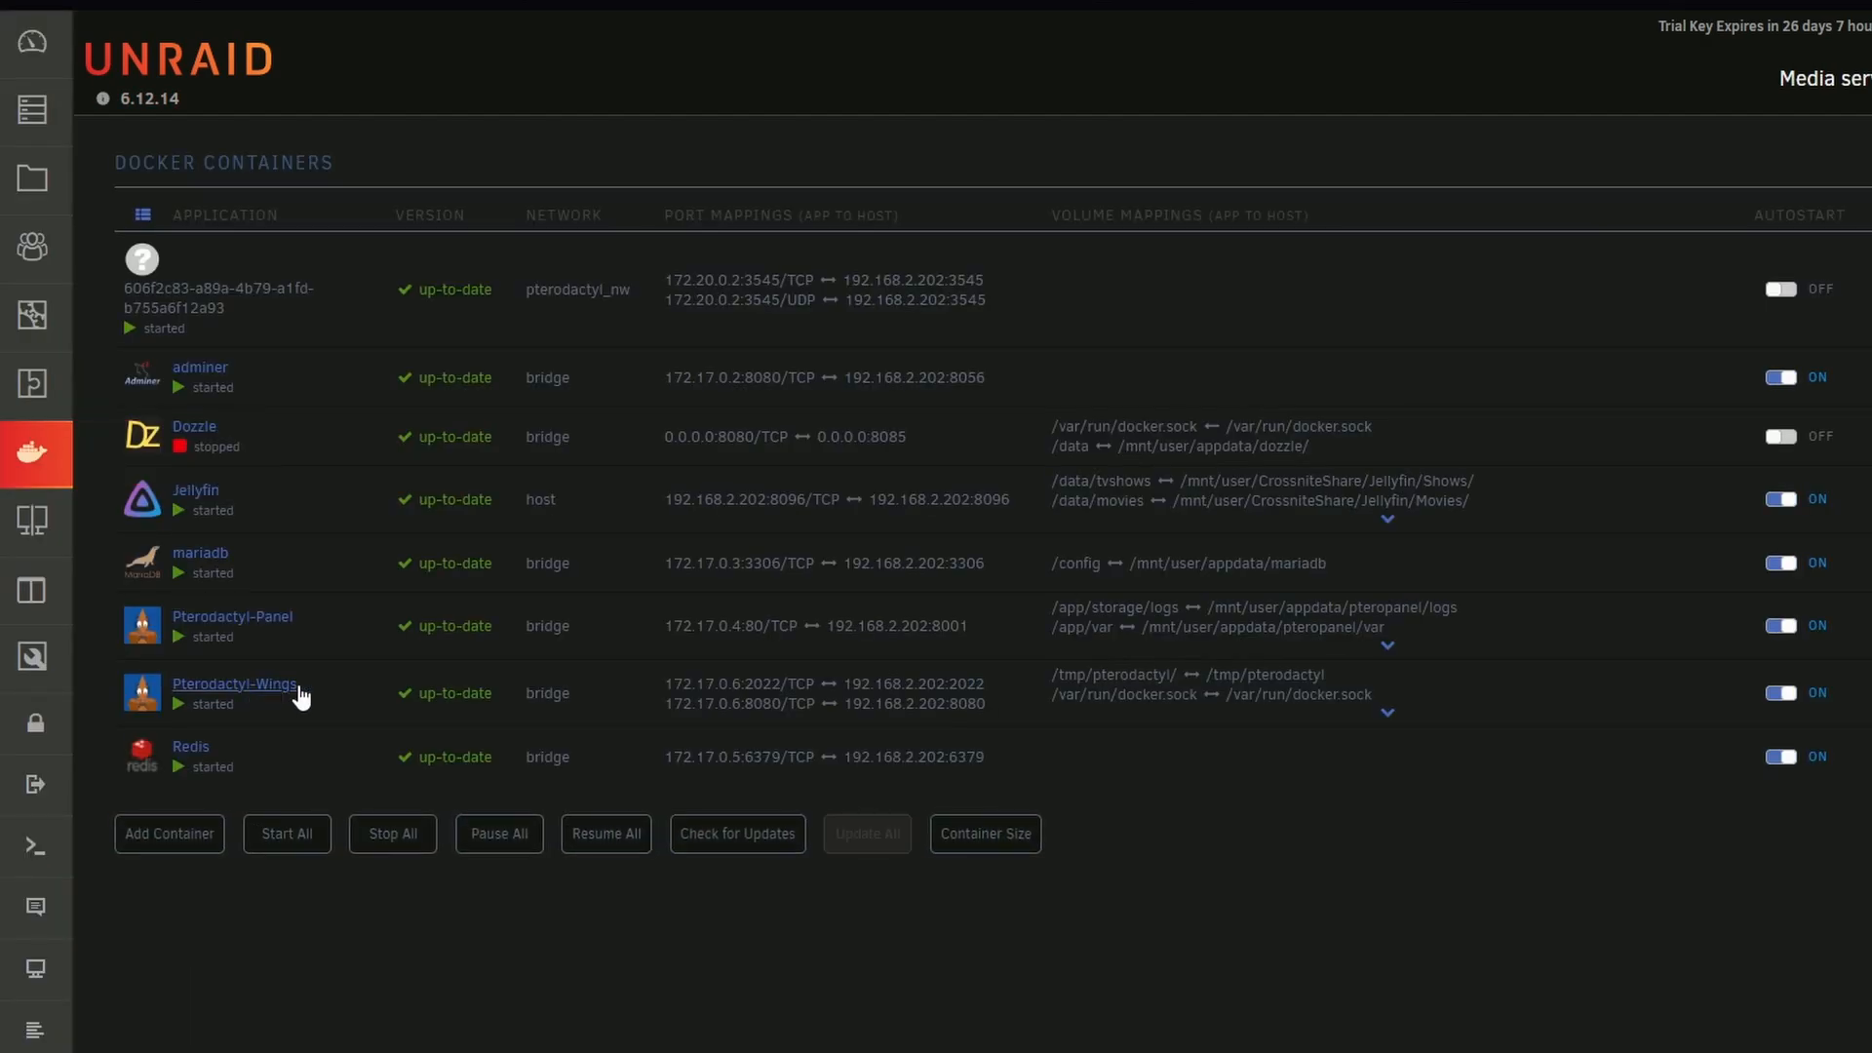
pyautogui.moveTo(301, 696); pyautogui.dragTo(258, 692)
pyautogui.click(290, 704)
pyautogui.click(195, 698)
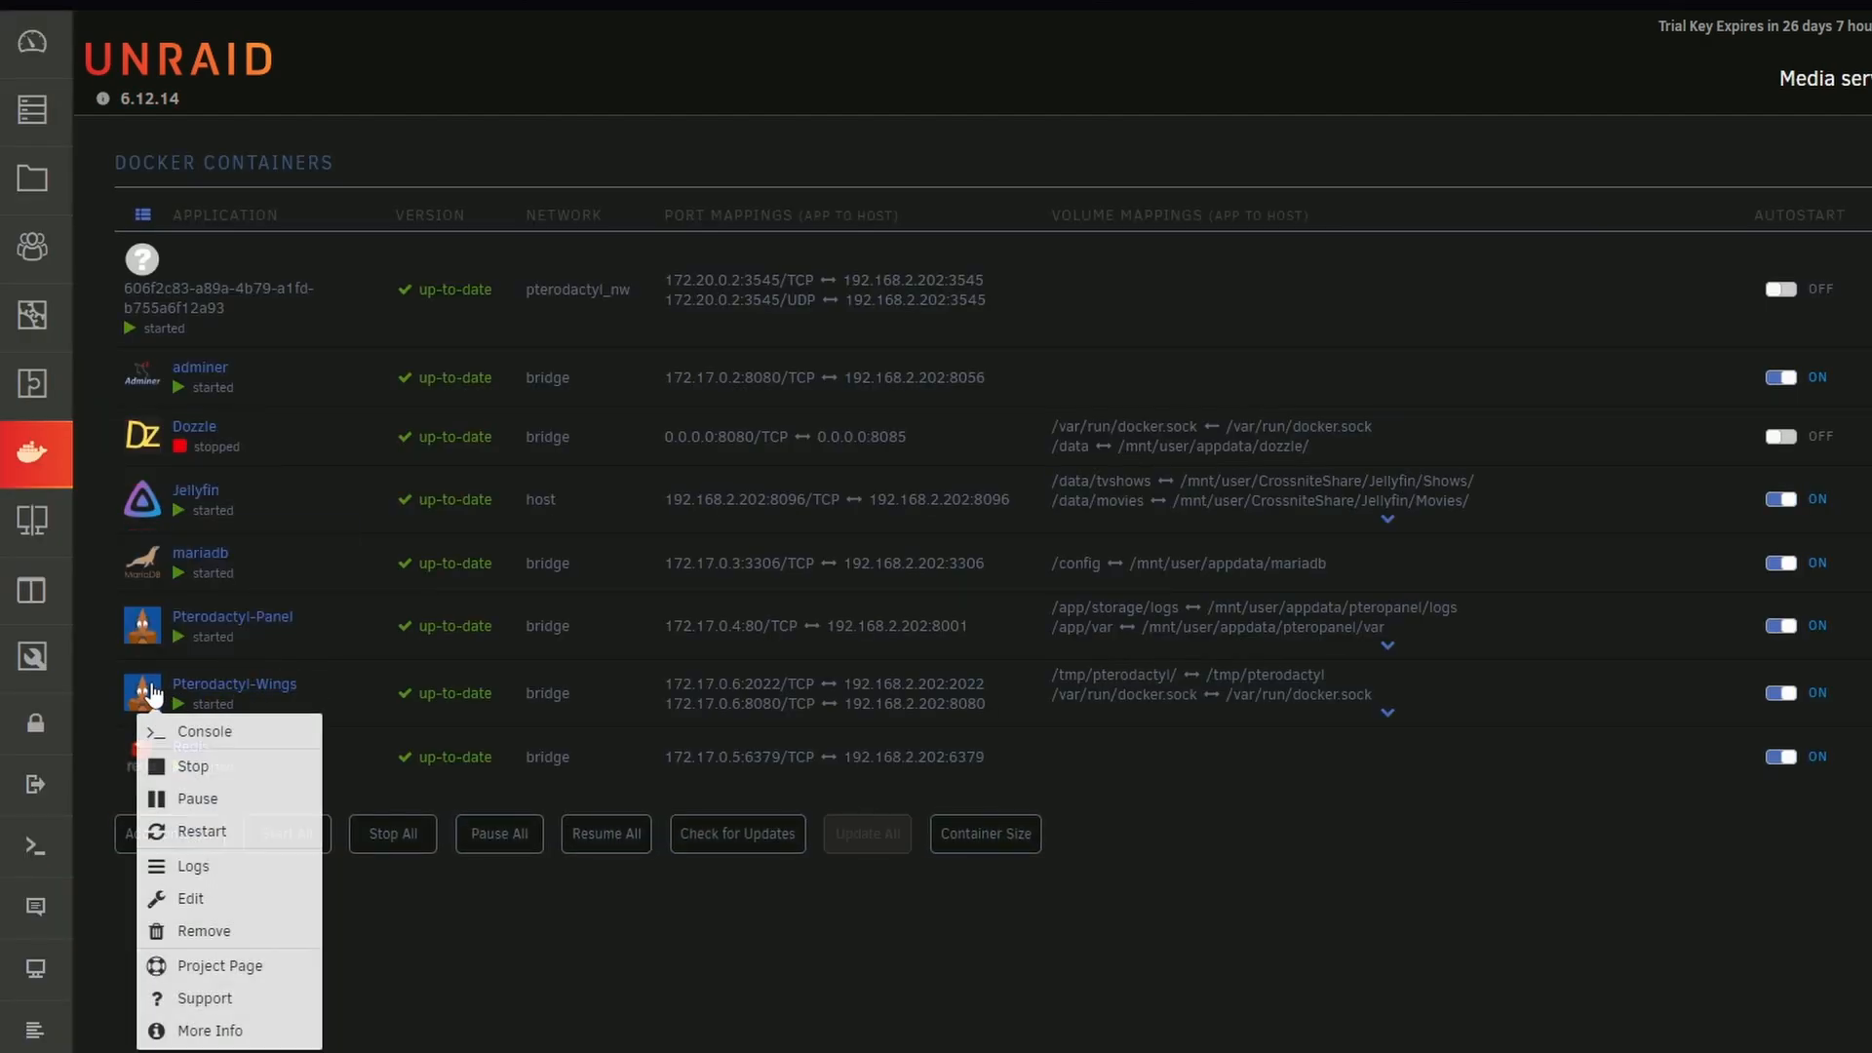
pyautogui.click(250, 894)
pyautogui.doubleClick(946, 221)
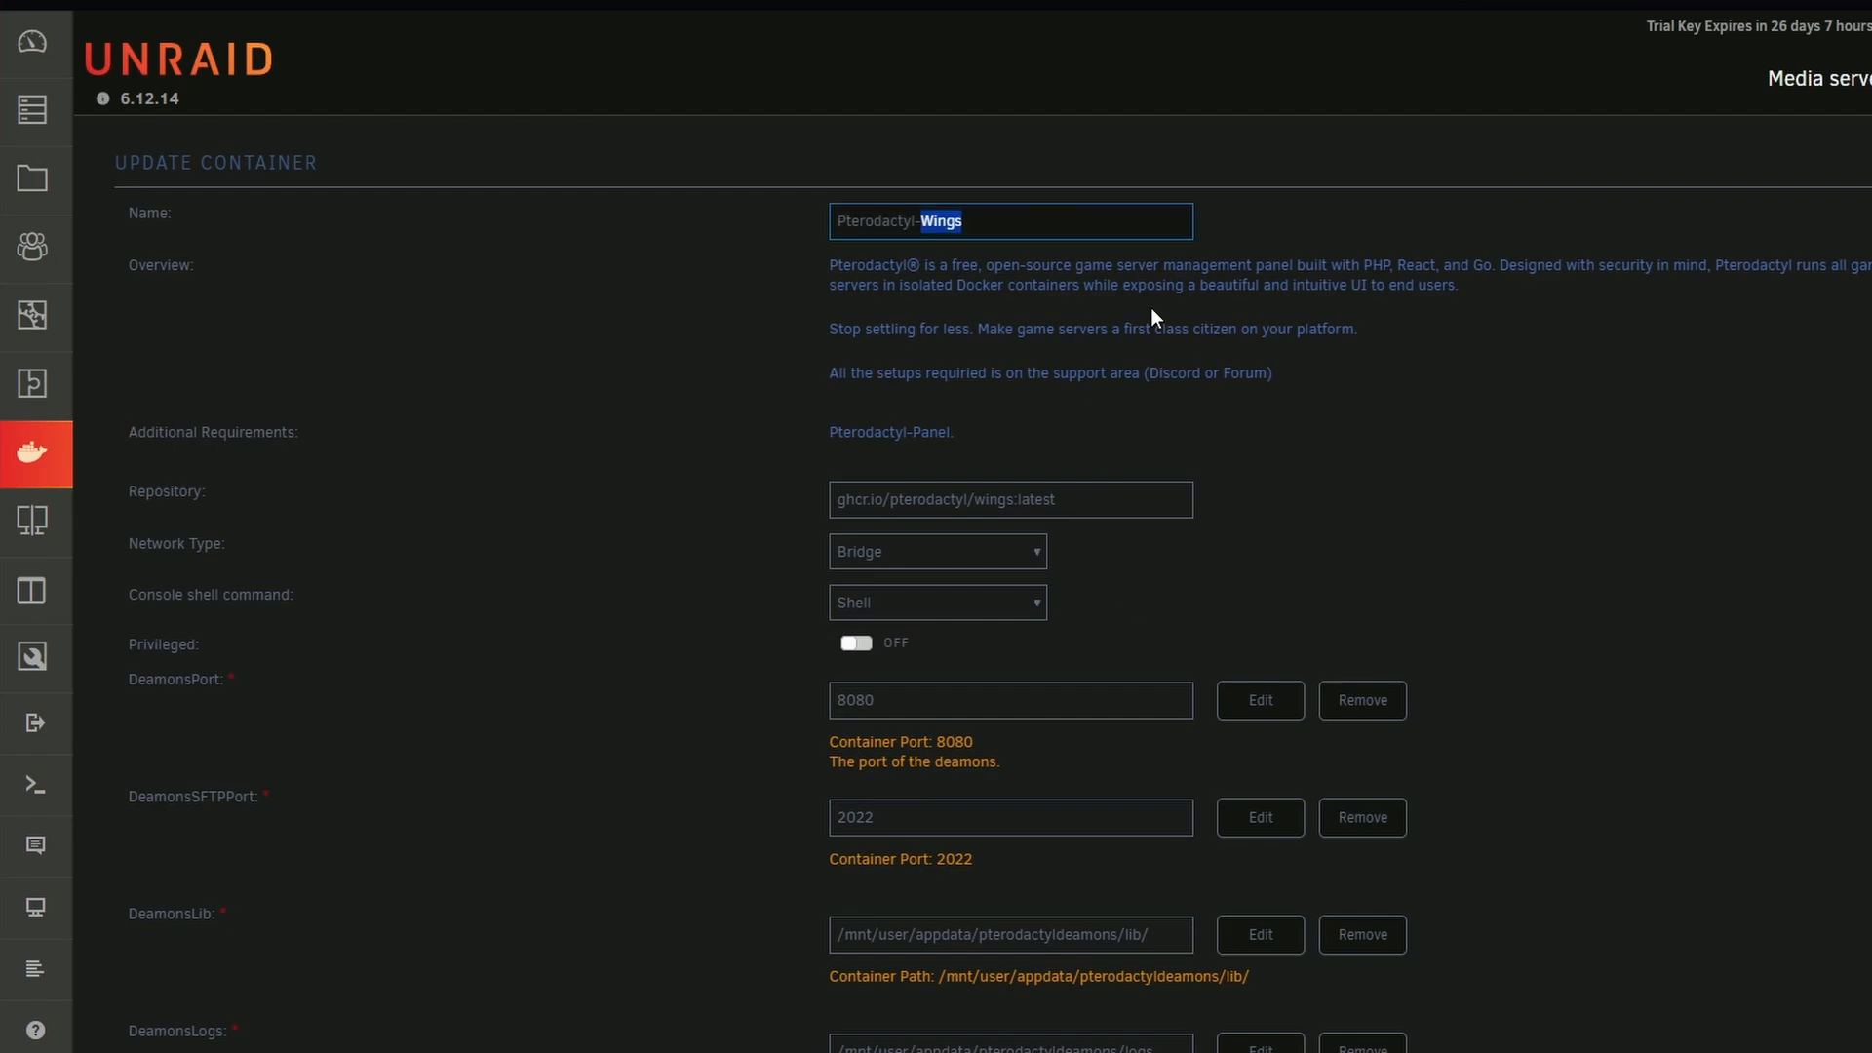
# Review the DeamonsPort, DeamonsSFTPPort and the DeamonsLib, DeamonsLogs and DeamonsEtc paths of the Wings container
pyautogui.scroll(-1, 1151, 307)
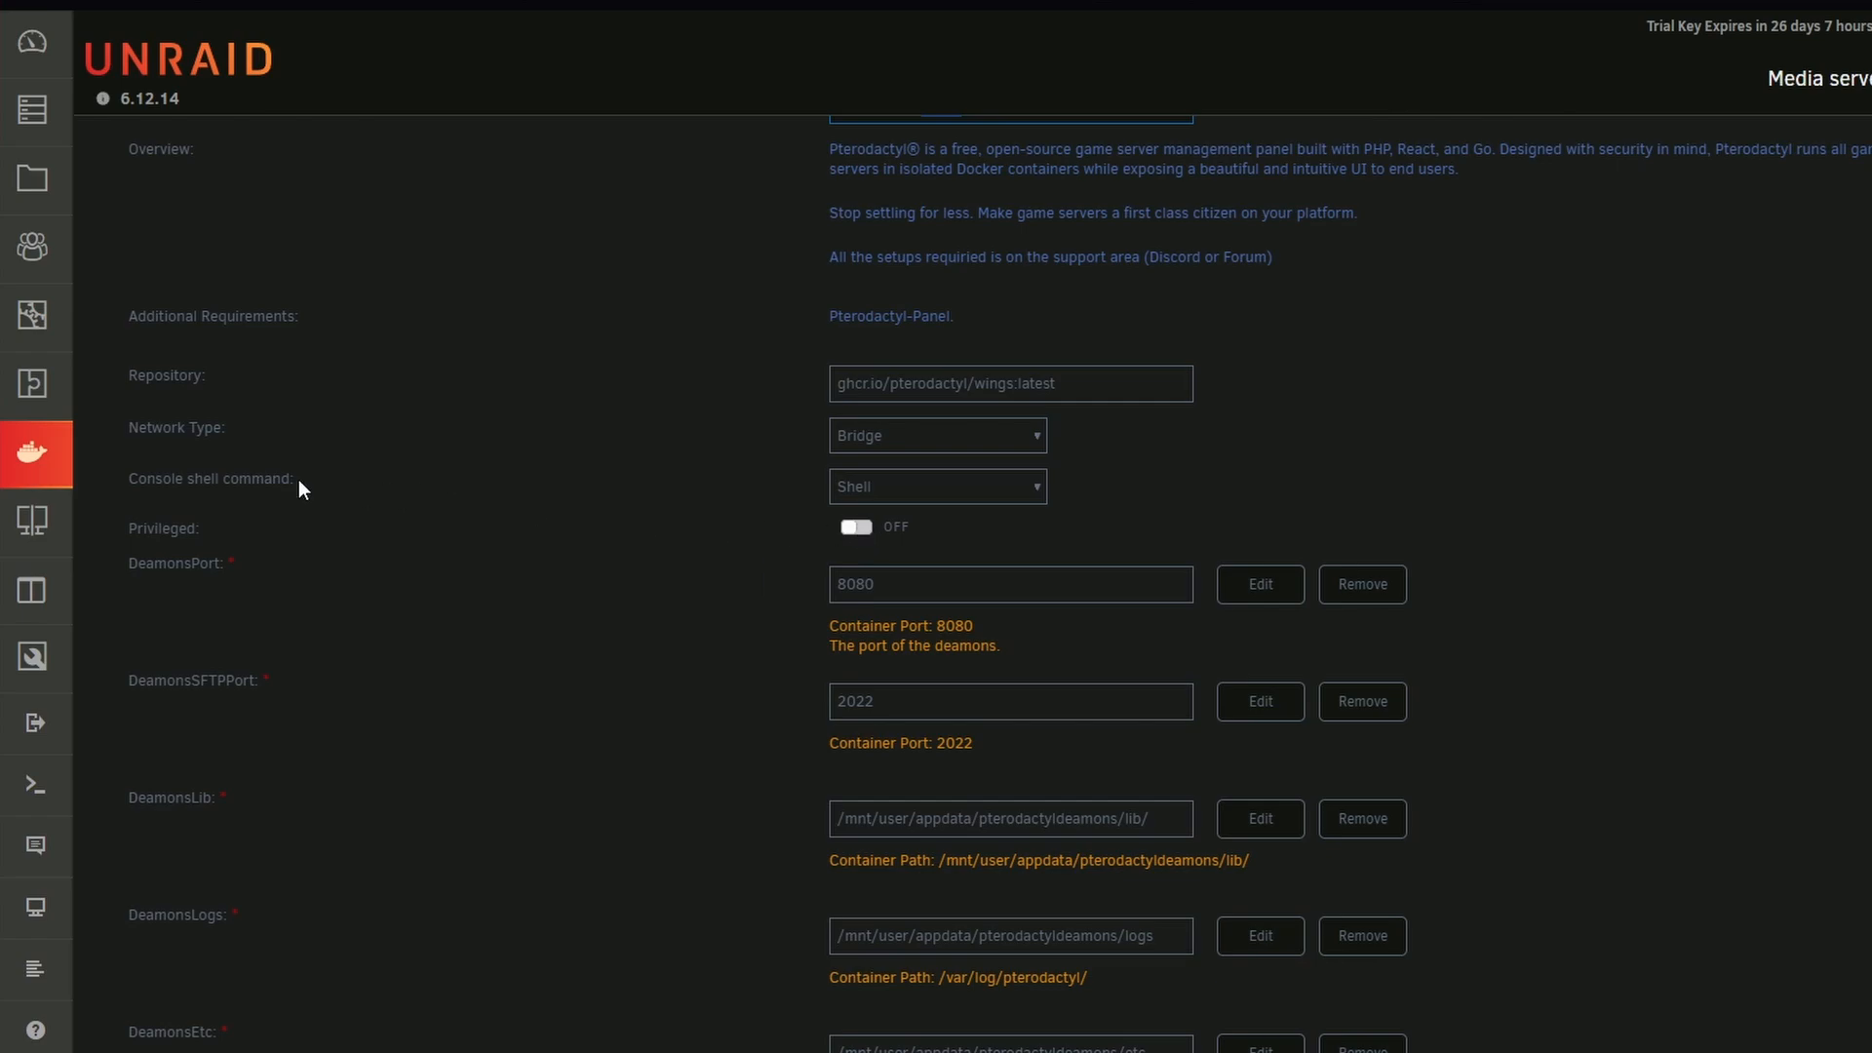
pyautogui.doubleClick(873, 591)
pyautogui.scroll(-1, 787, 593)
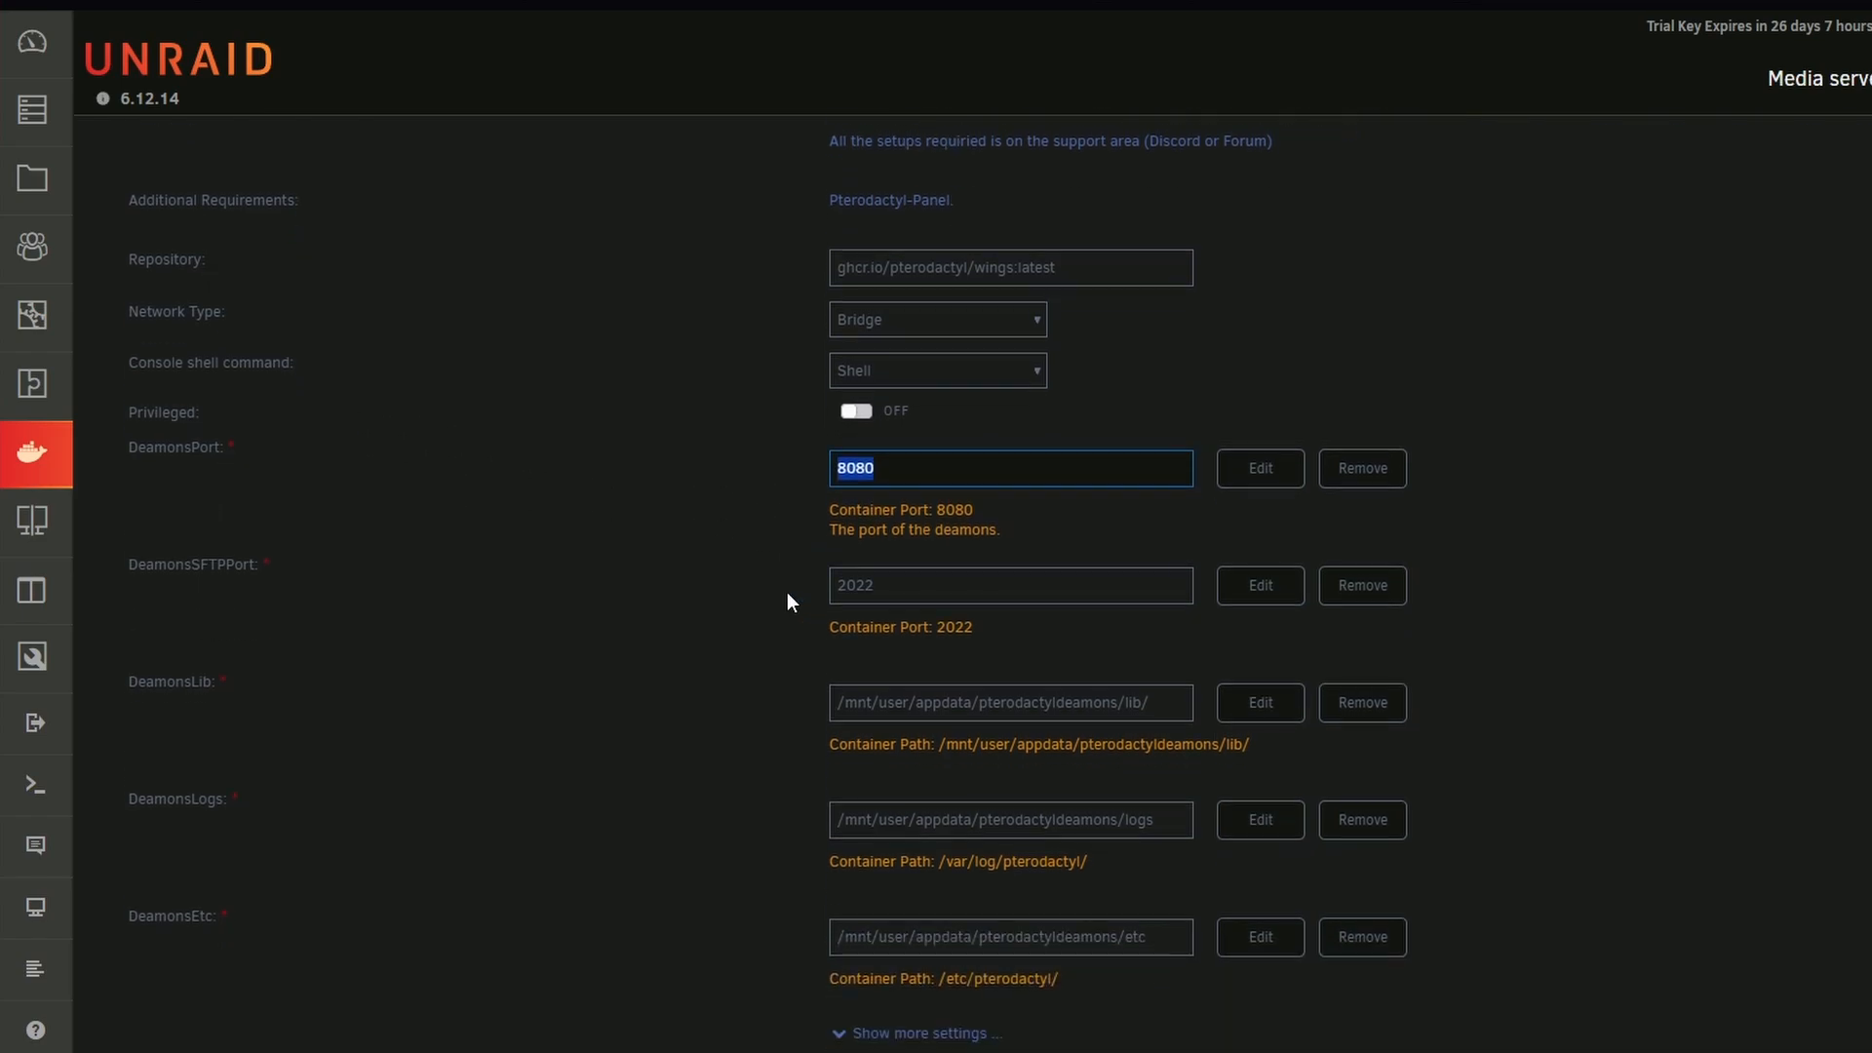
pyautogui.press('Tab')
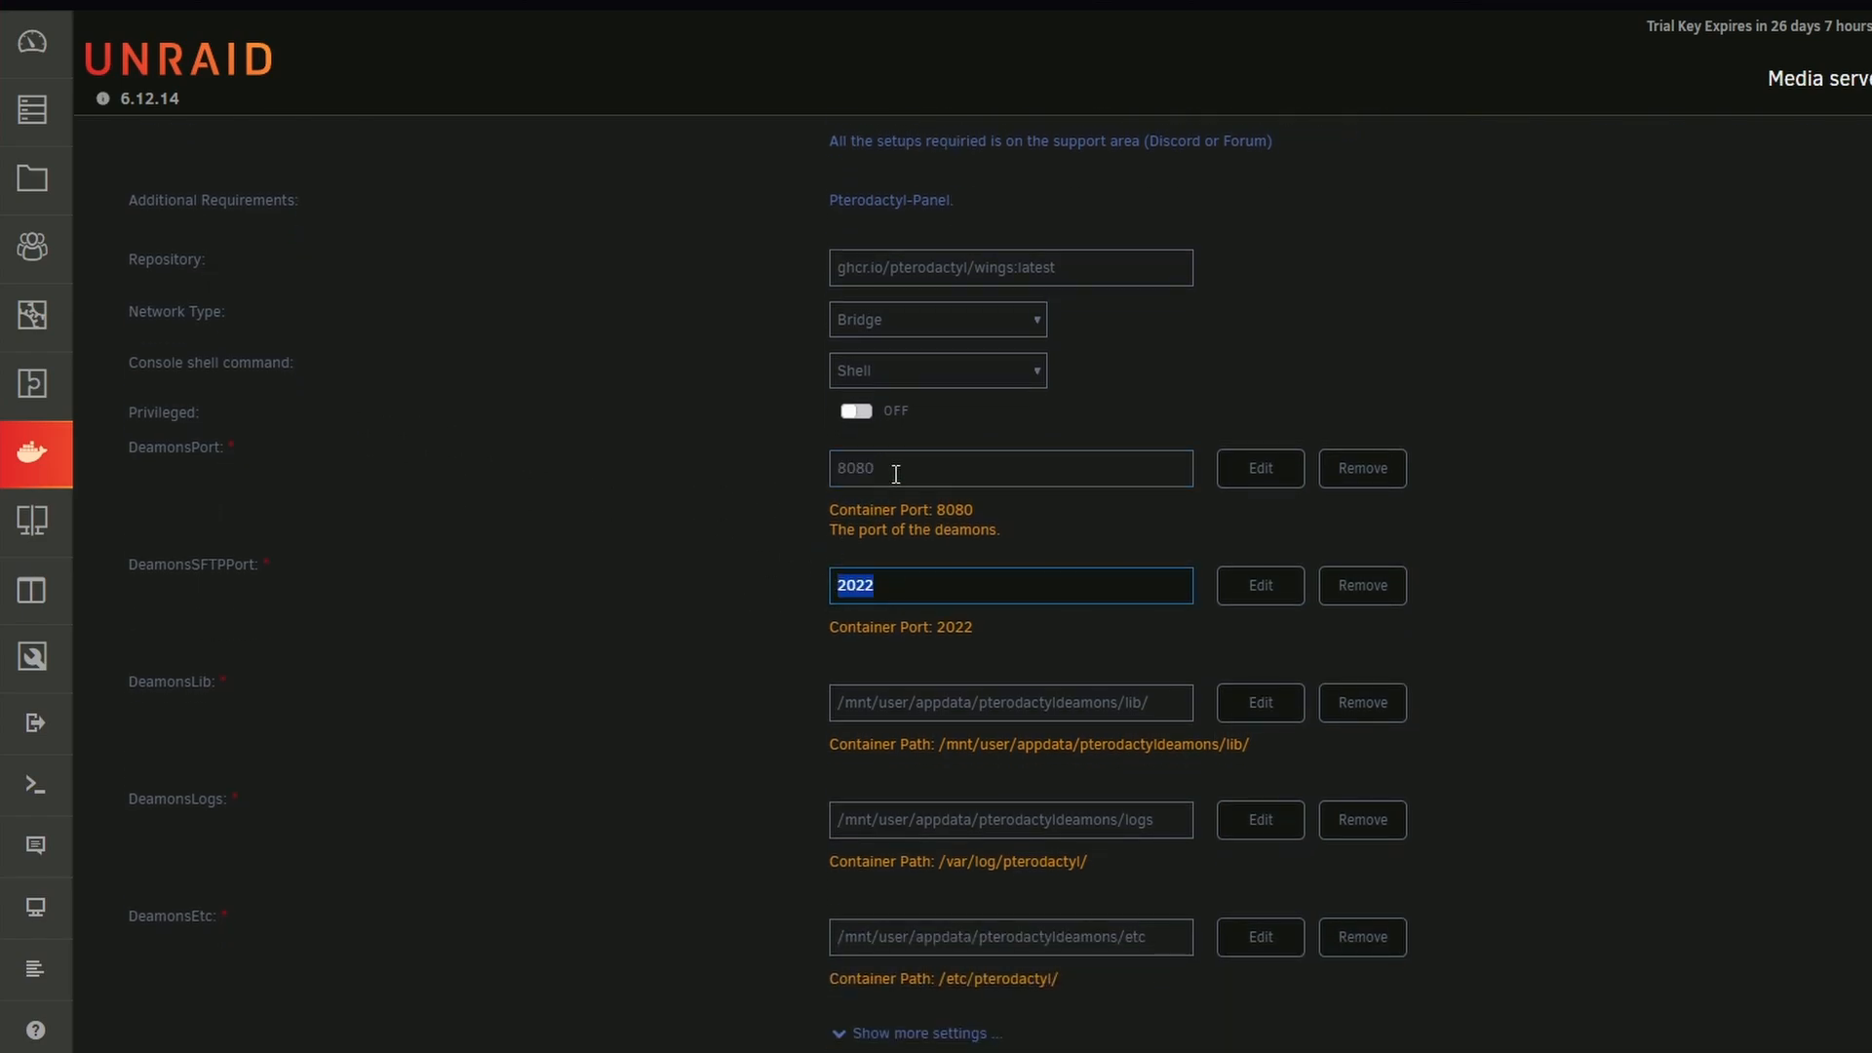
pyautogui.moveTo(895, 473); pyautogui.dragTo(814, 471)
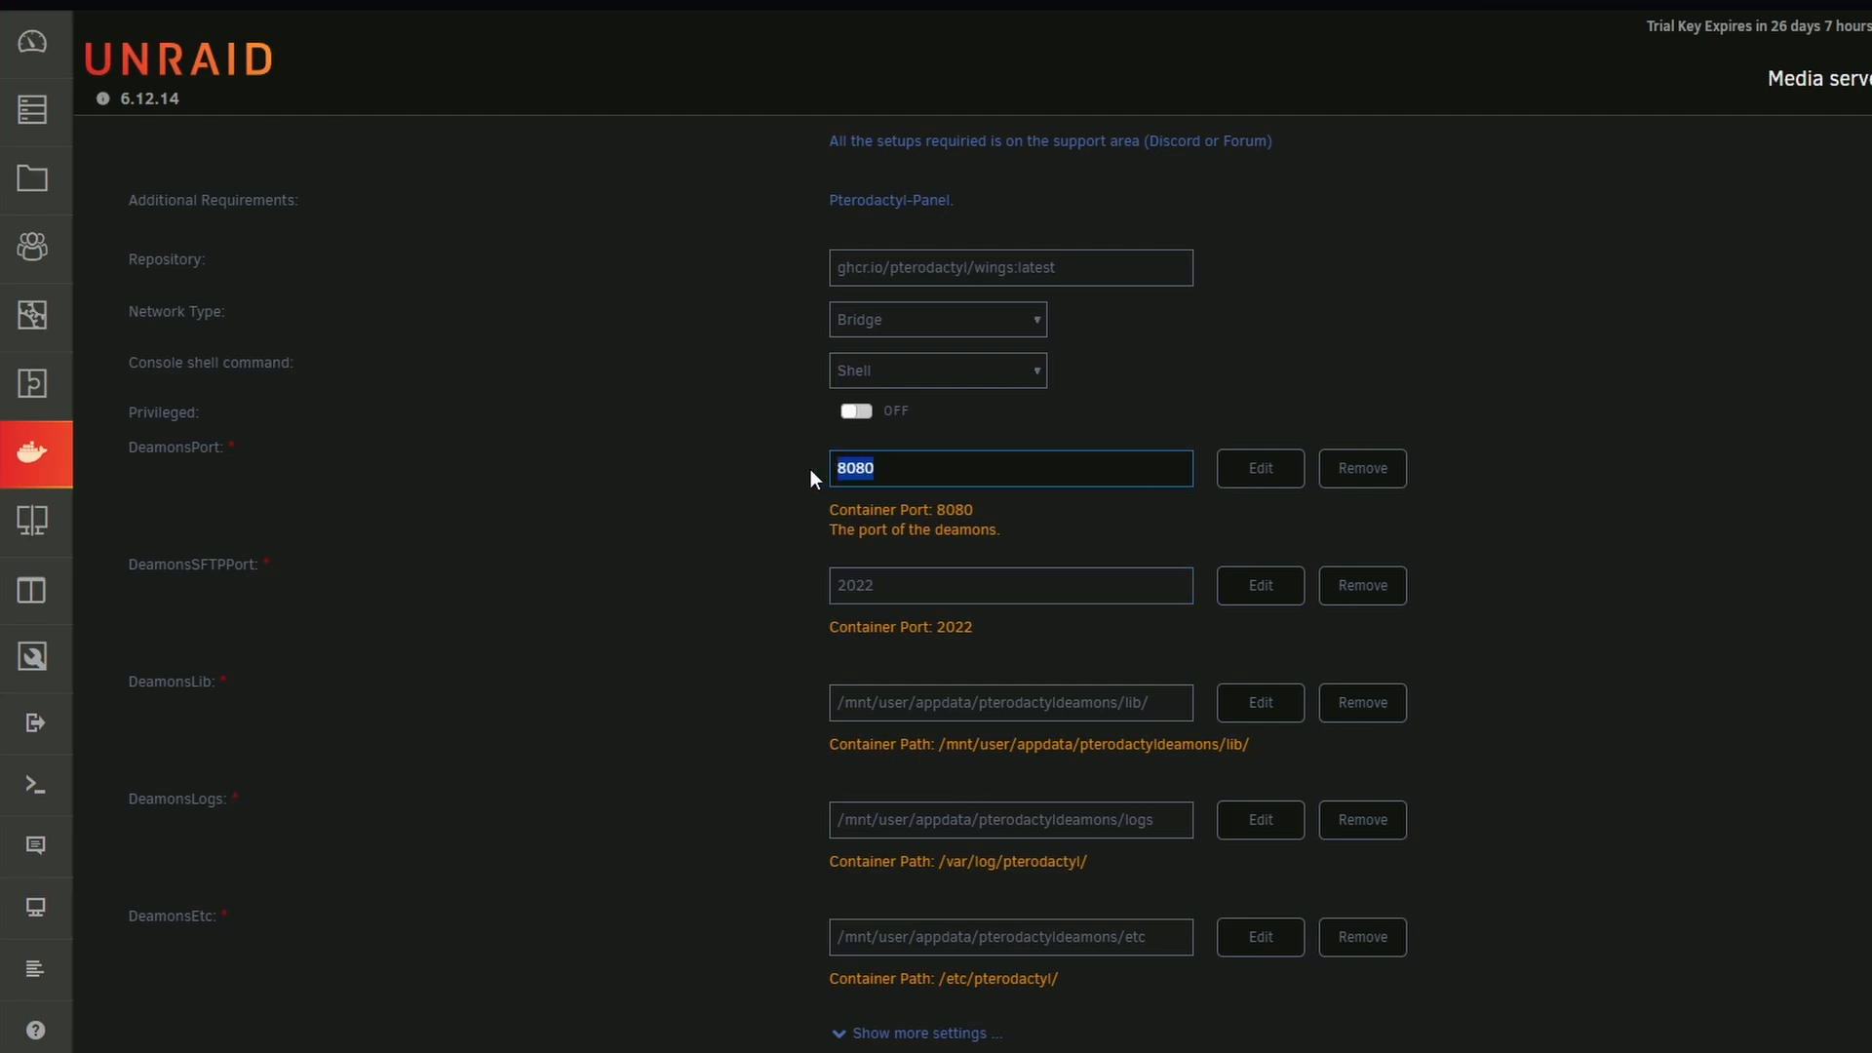
pyautogui.click(917, 469)
pyautogui.scroll(-1, 910, 470)
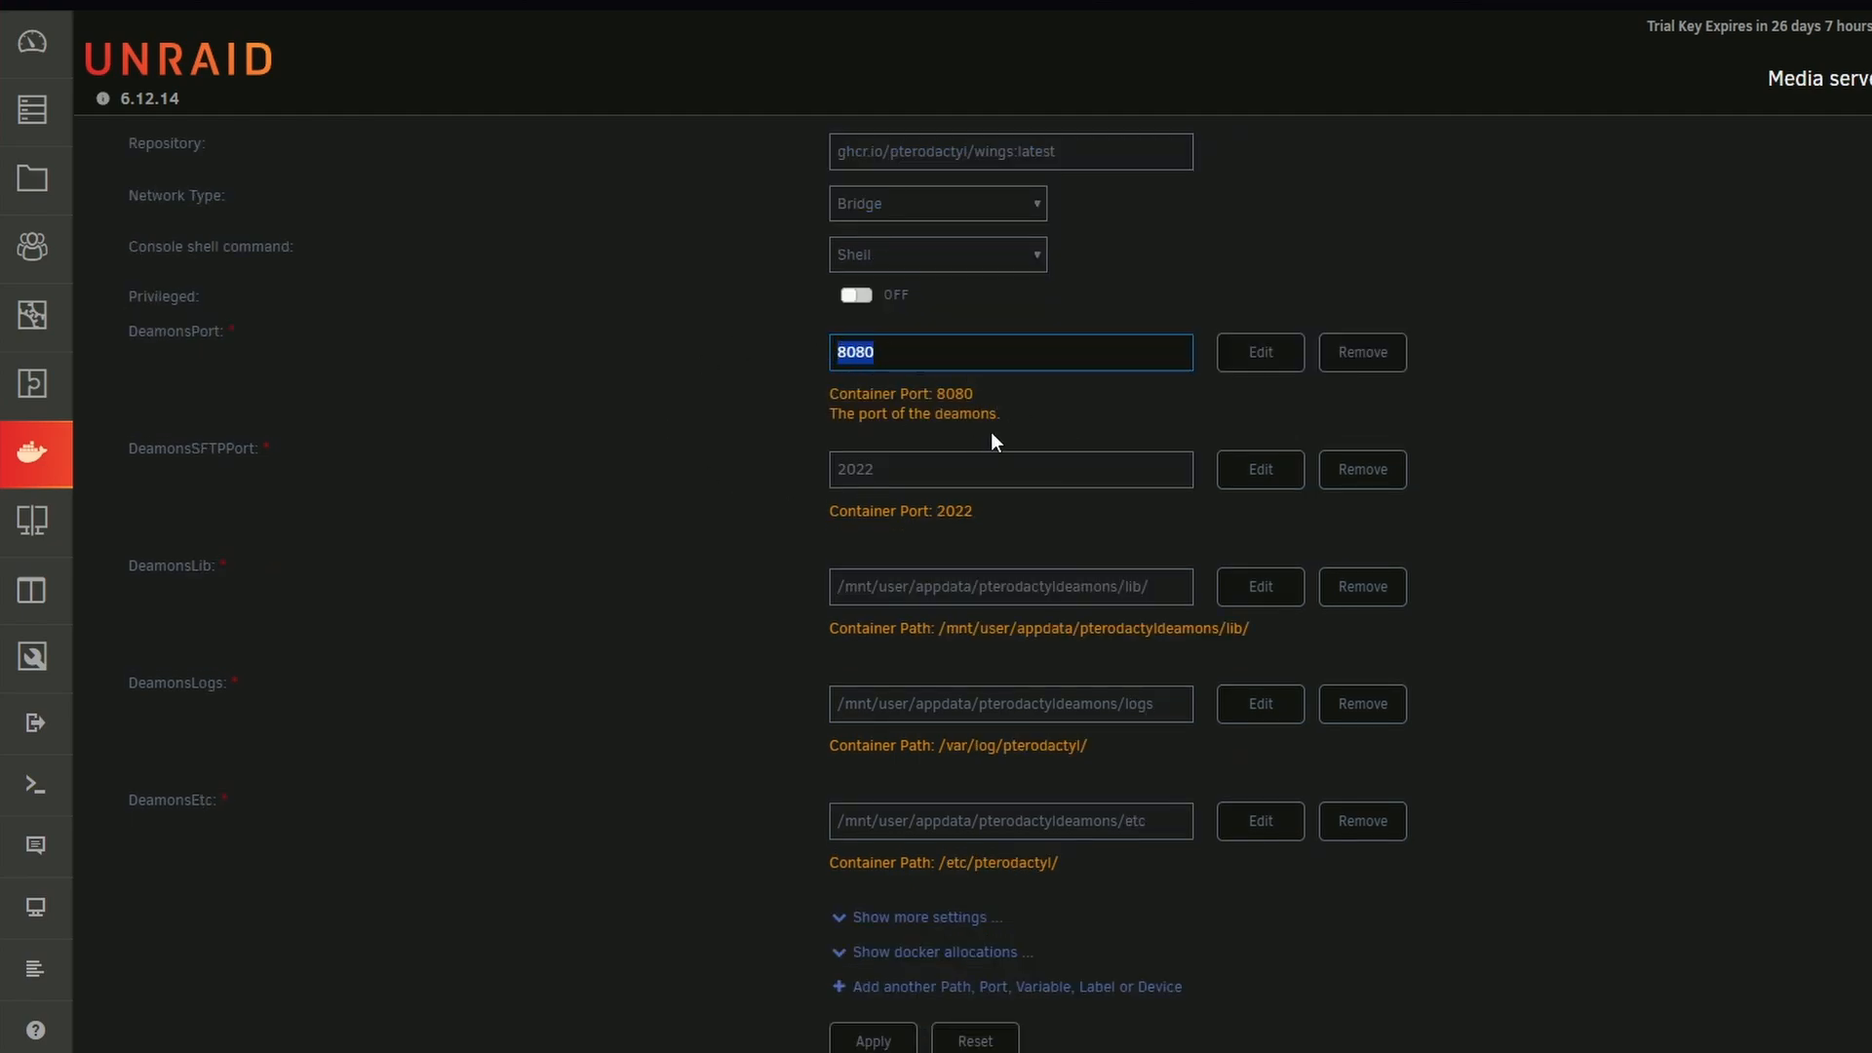
pyautogui.scroll(-1, 990, 441)
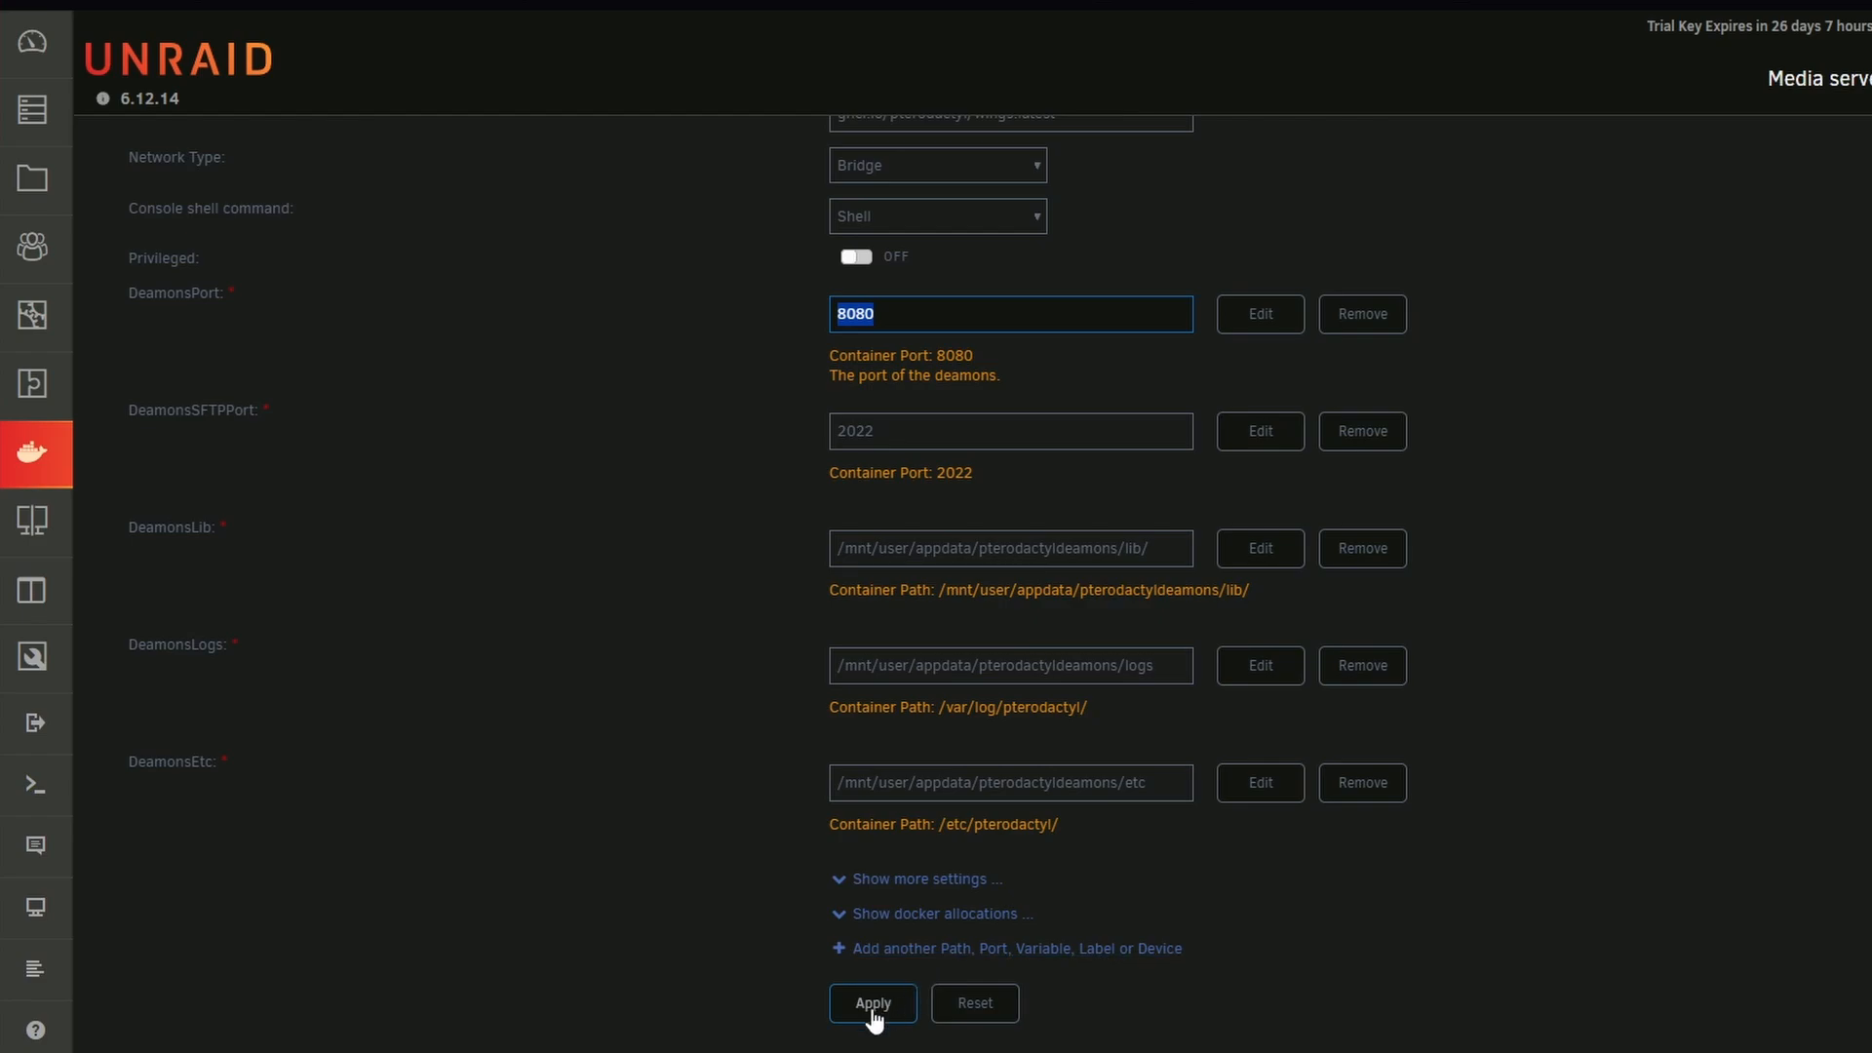
# Return to the Docker container list and open the console of the Pterodactyl-Panel container
pyautogui.click(32, 453)
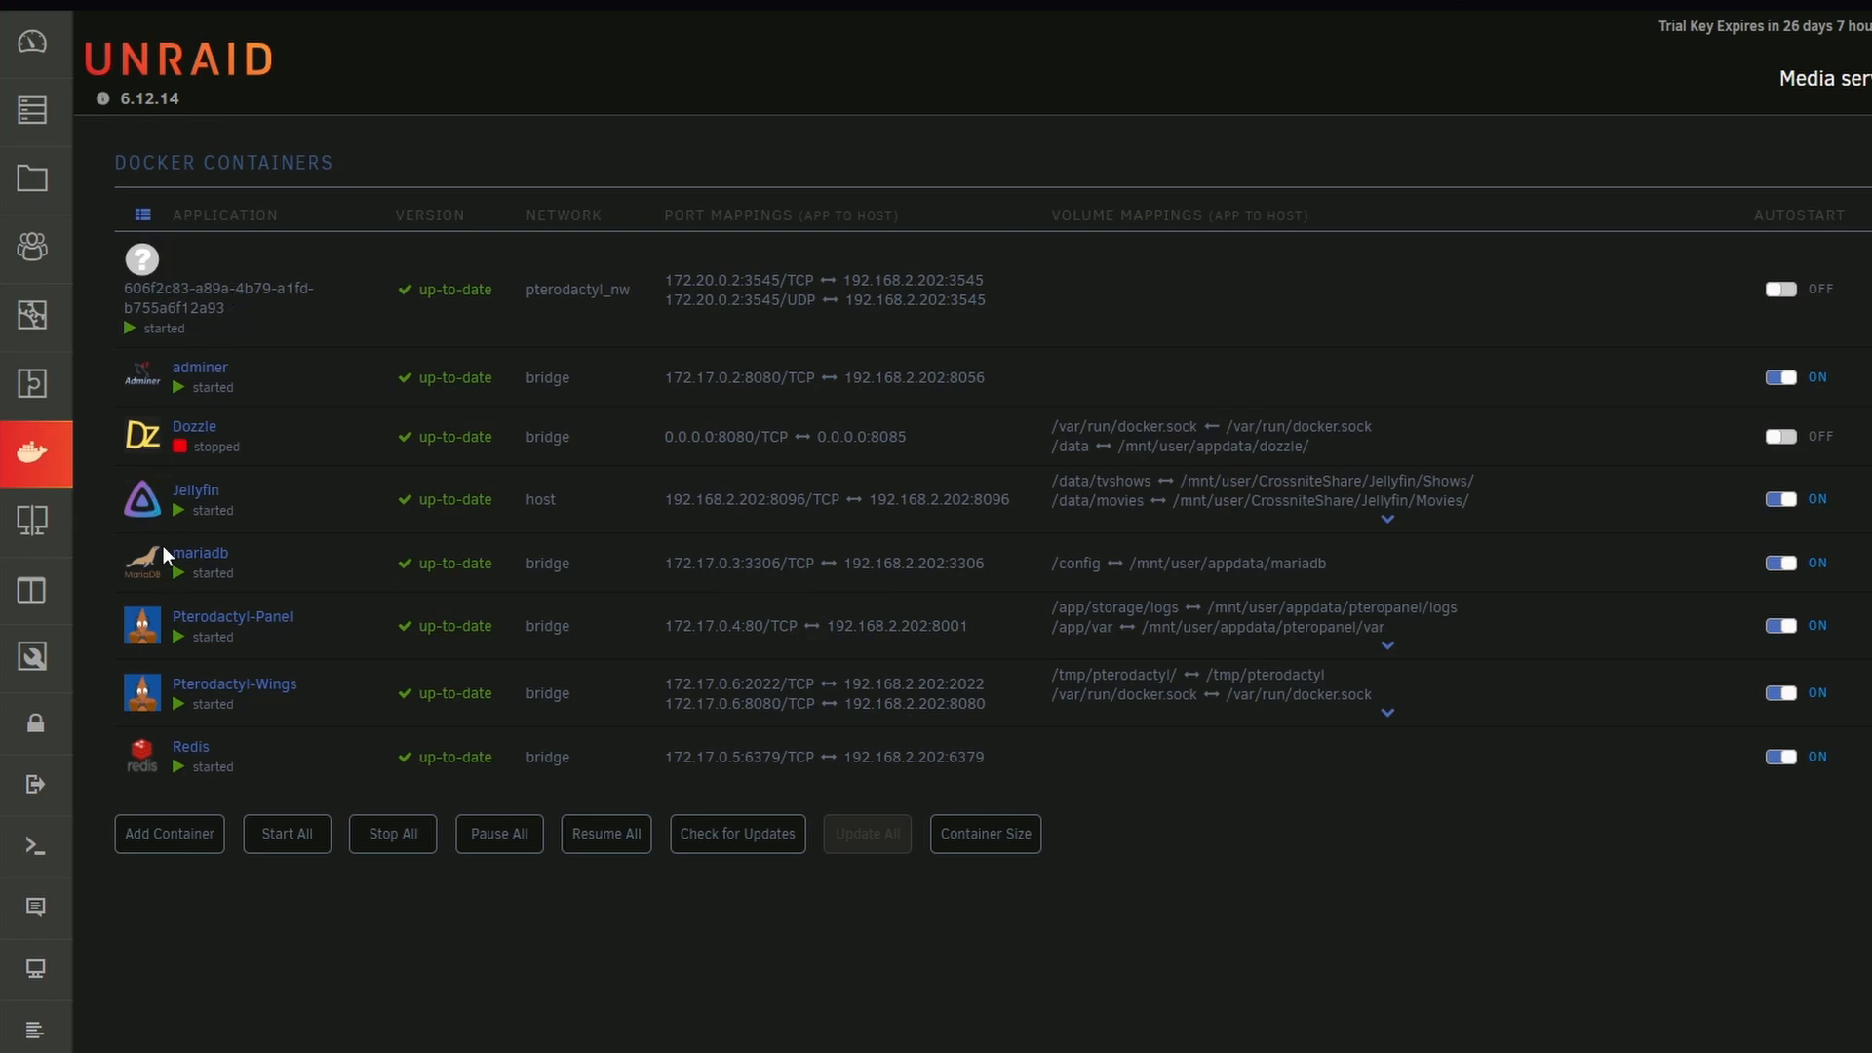
pyautogui.click(151, 629)
pyautogui.click(145, 638)
pyautogui.click(139, 646)
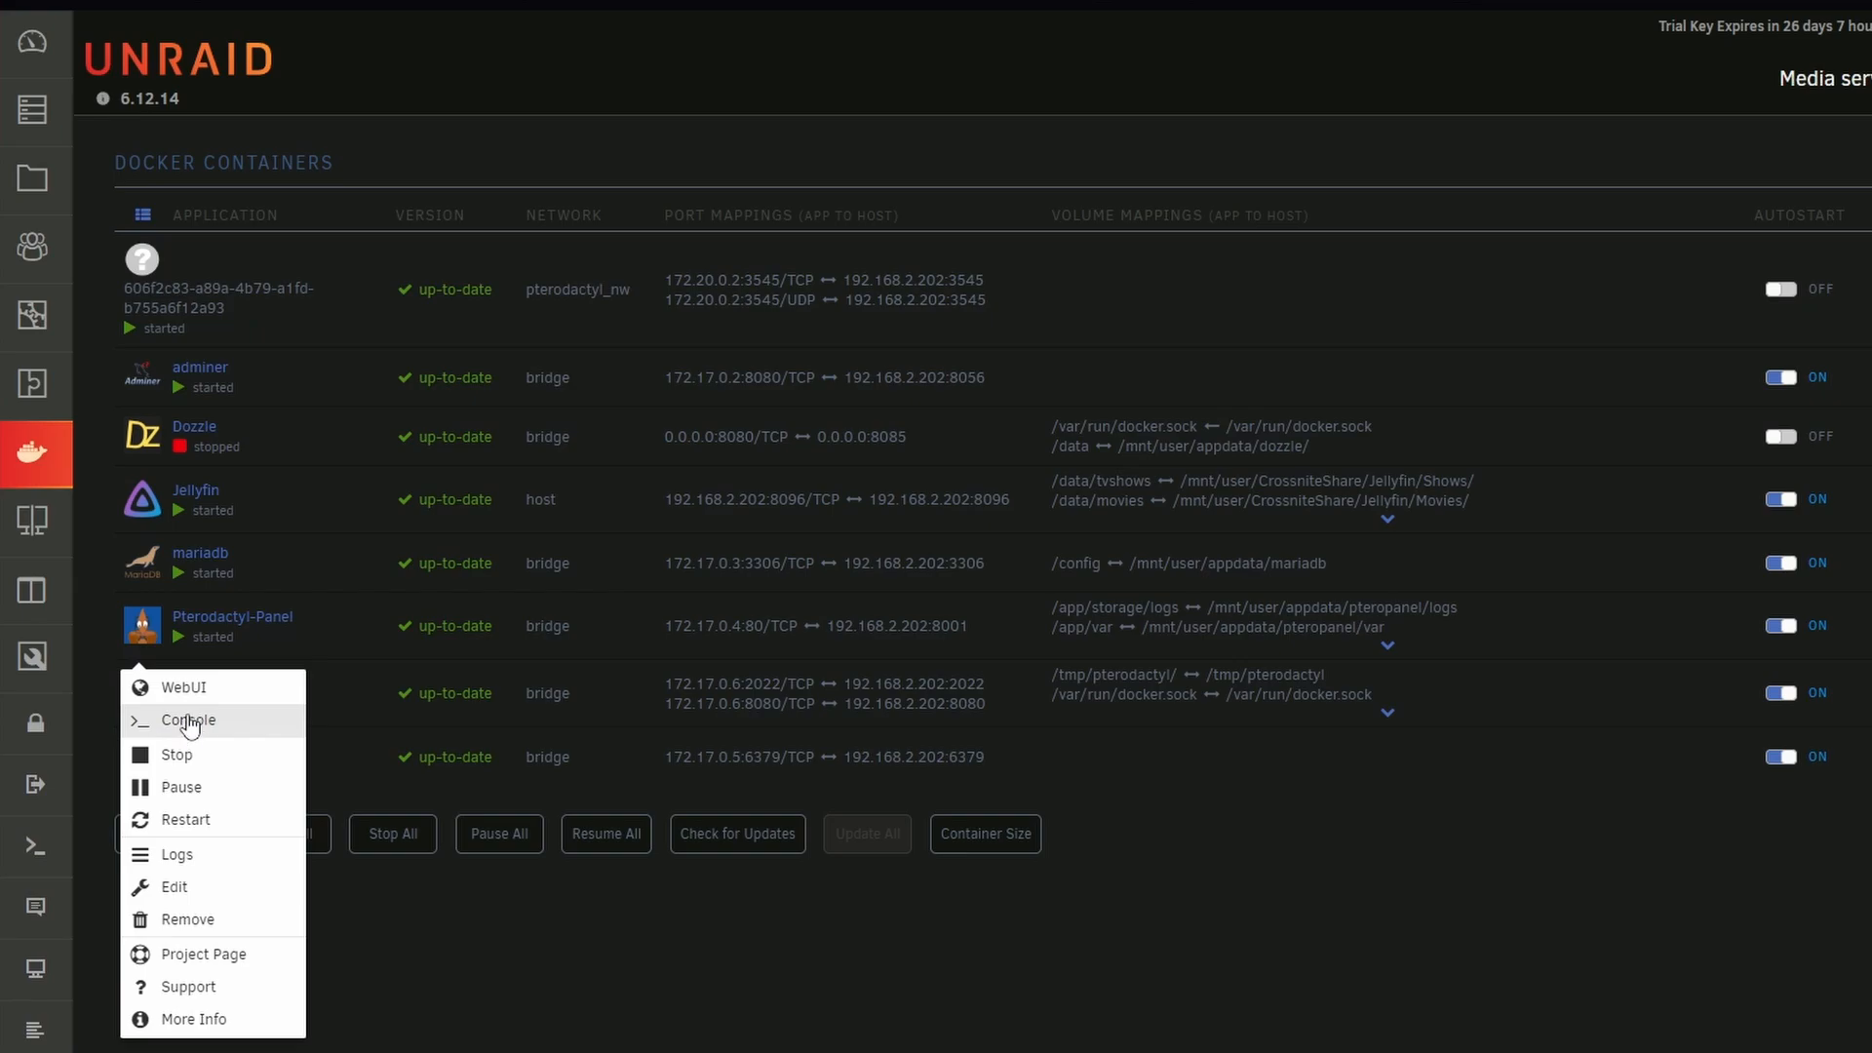
pyautogui.click(159, 634)
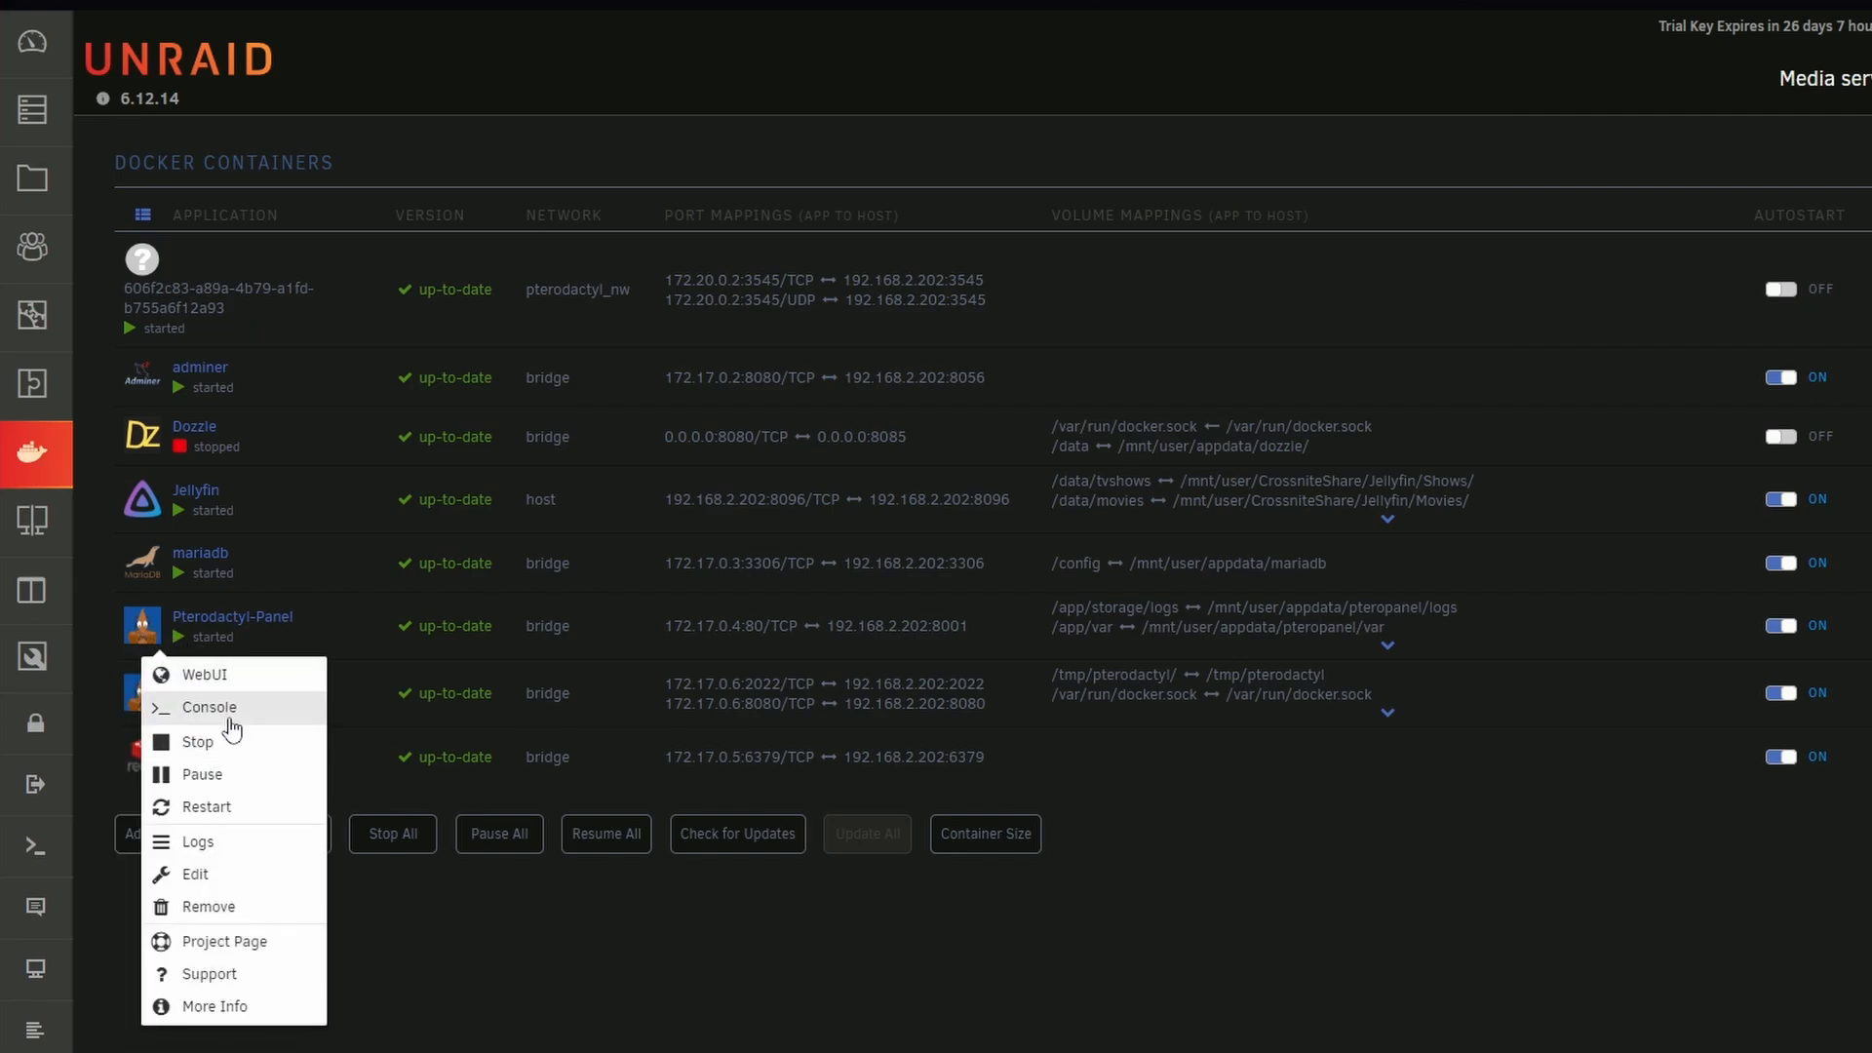
pyautogui.click(203, 708)
pyautogui.moveTo(1024, 94); pyautogui.dragTo(1031, 108)
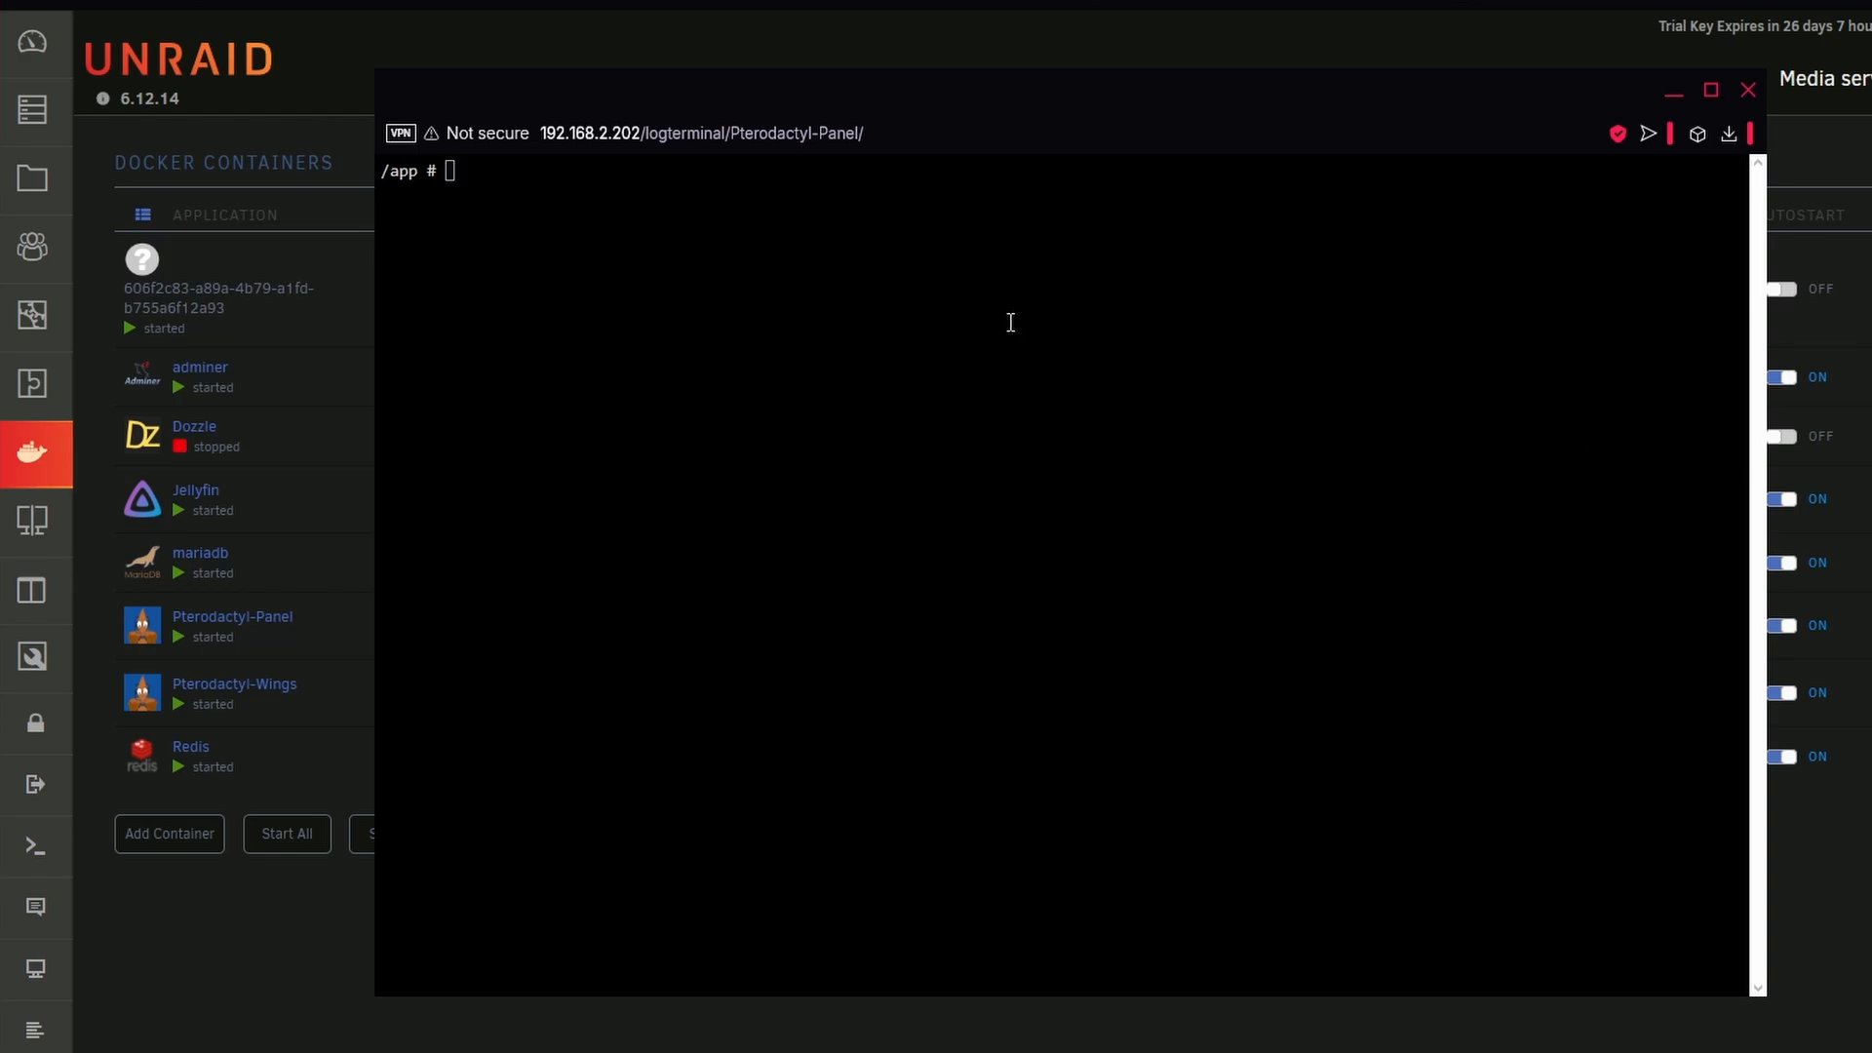
# Run the command php artisan p:user:make in the panel container's console
pyautogui.rightClick(824, 283)
pyautogui.click(906, 572)
pyautogui.moveTo(444, 172); pyautogui.dragTo(687, 170)
pyautogui.click(688, 170)
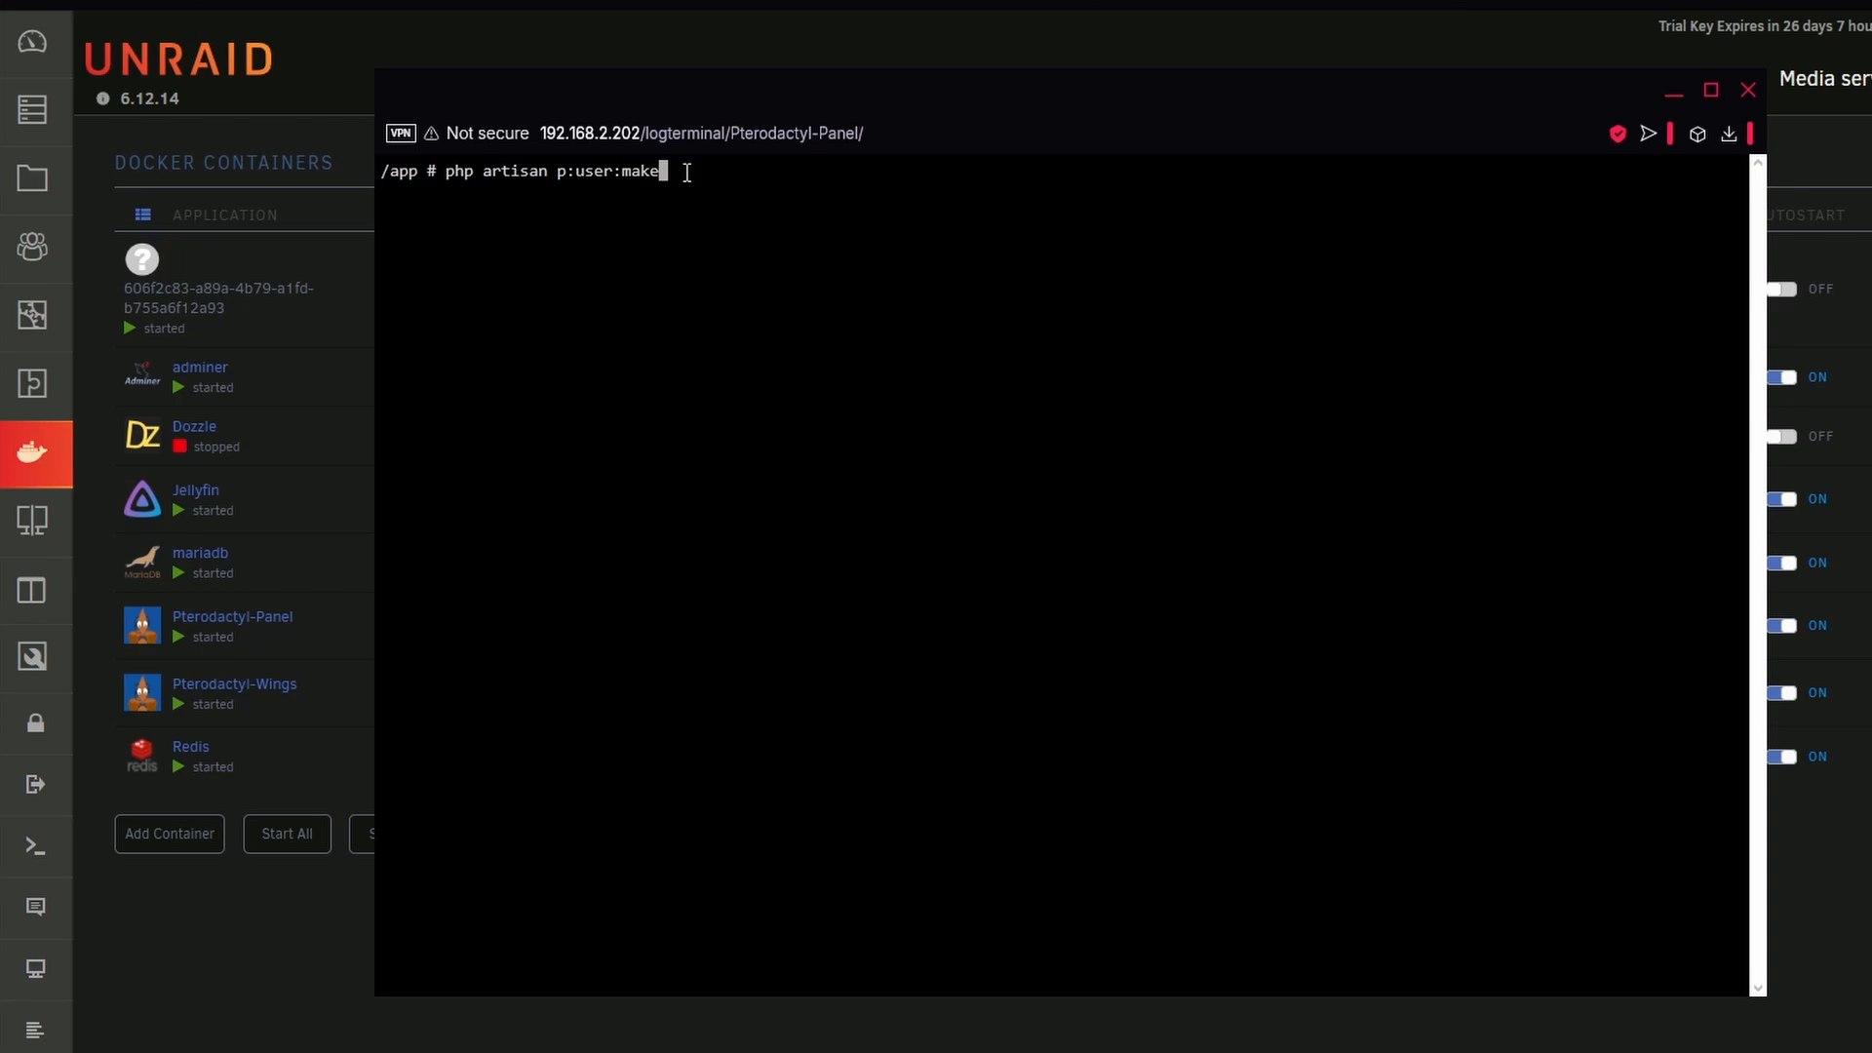
pyautogui.press('Return')
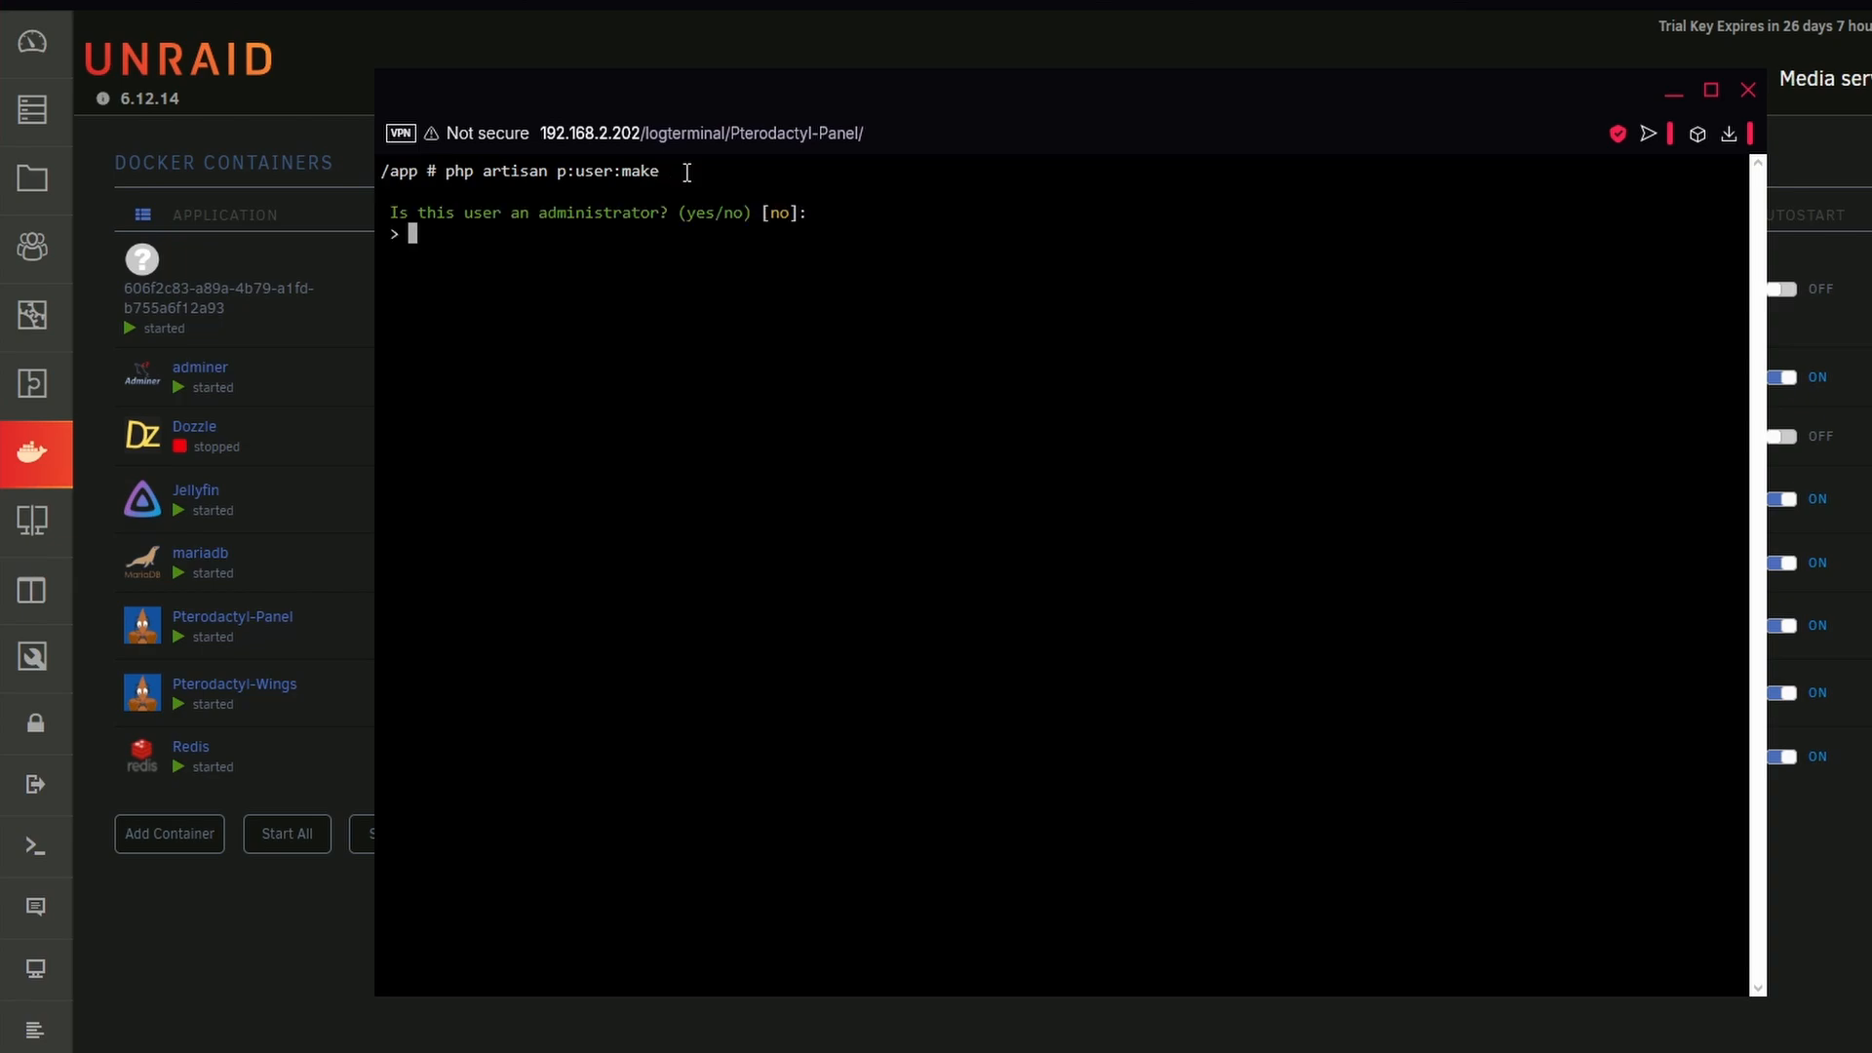
# Look over the administrator yes/no question, cancel the user creation and close the console window
pyautogui.doubleClick(702, 215)
pyautogui.click(680, 247)
pyautogui.moveTo(392, 210); pyautogui.dragTo(824, 213)
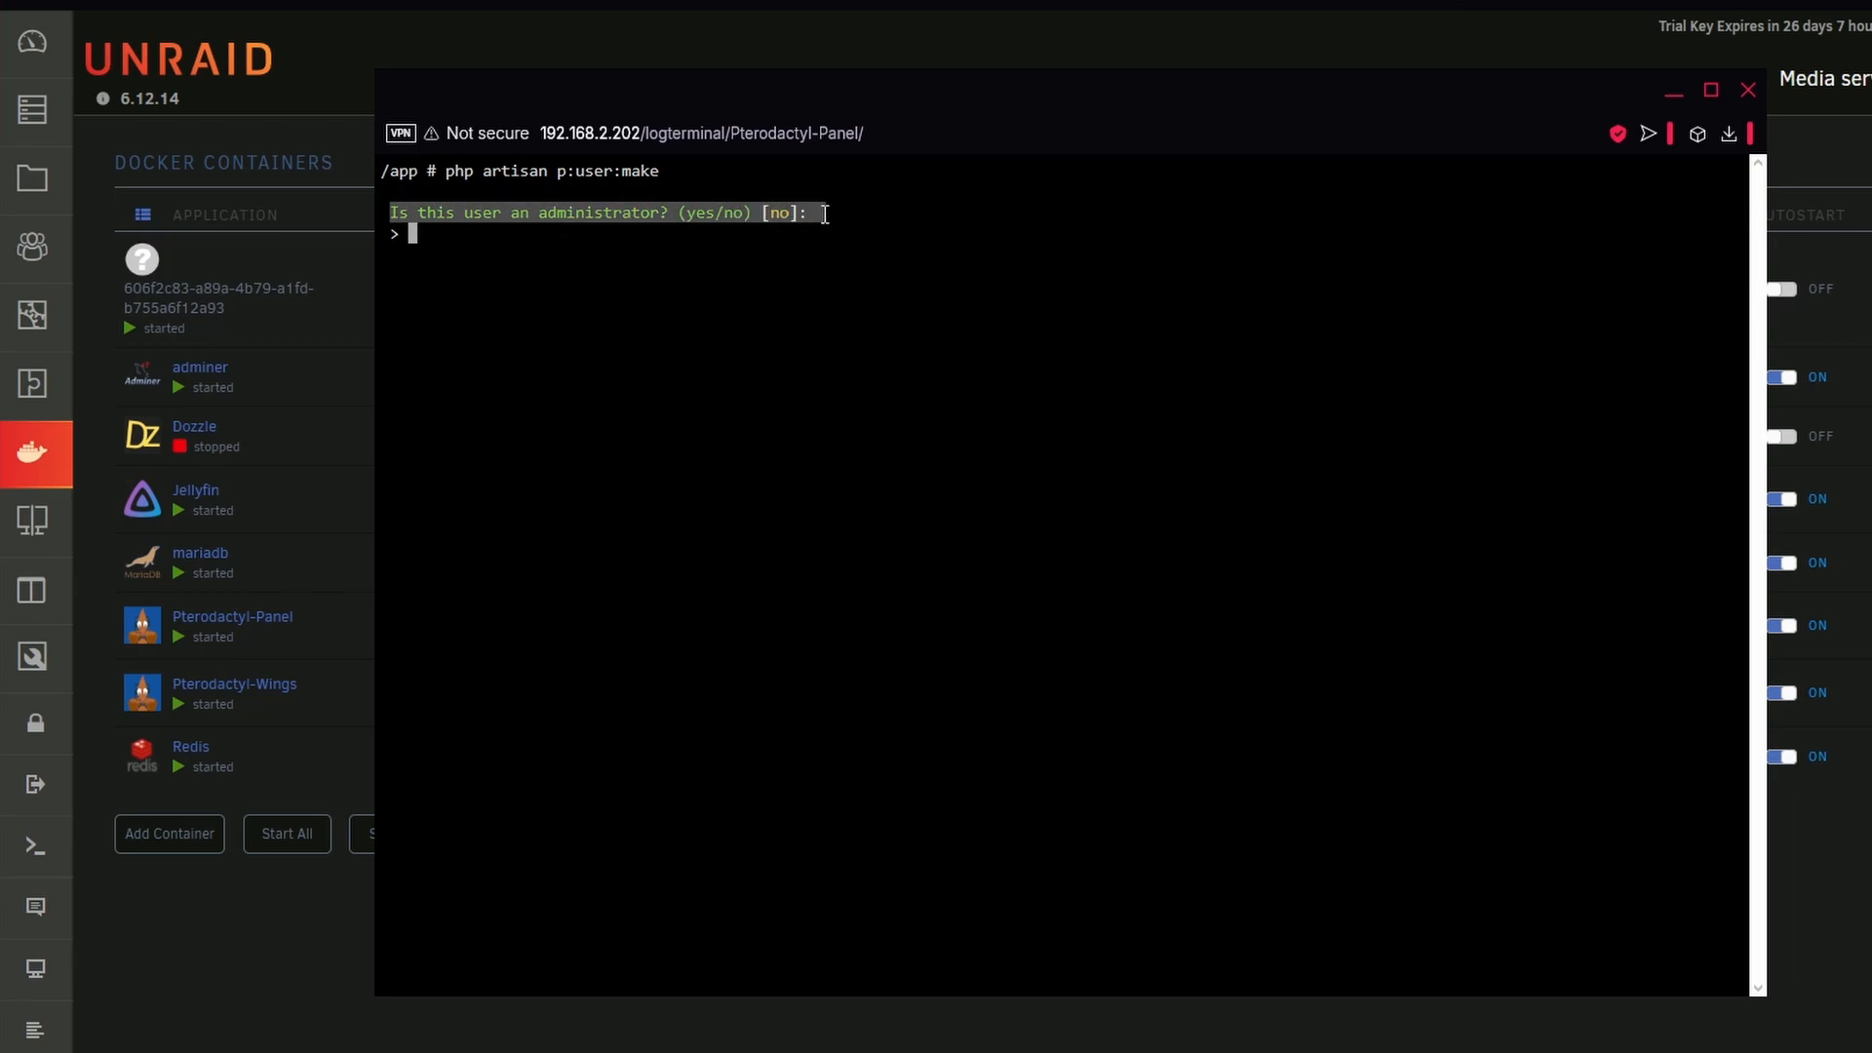
pyautogui.click(608, 217)
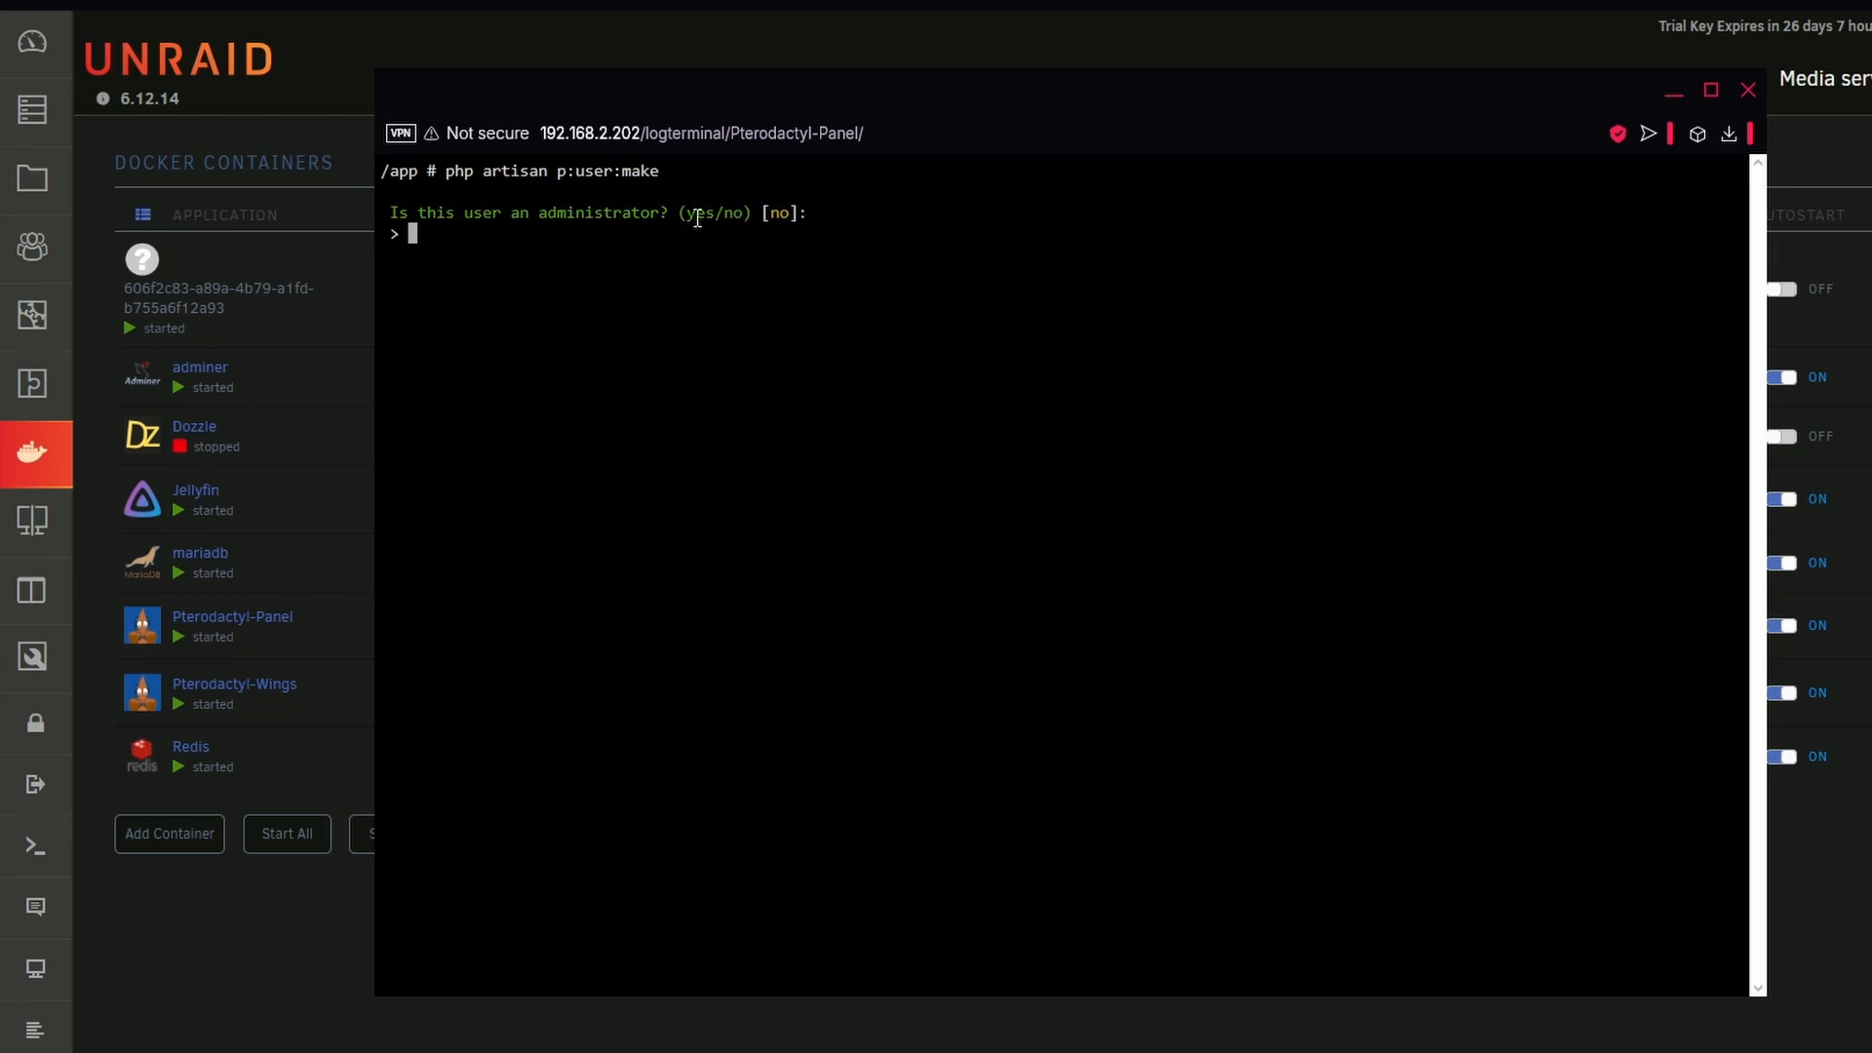
pyautogui.doubleClick(697, 214)
pyautogui.click(623, 267)
pyautogui.hotkey('ctrl', 'c')
pyautogui.click(1749, 90)
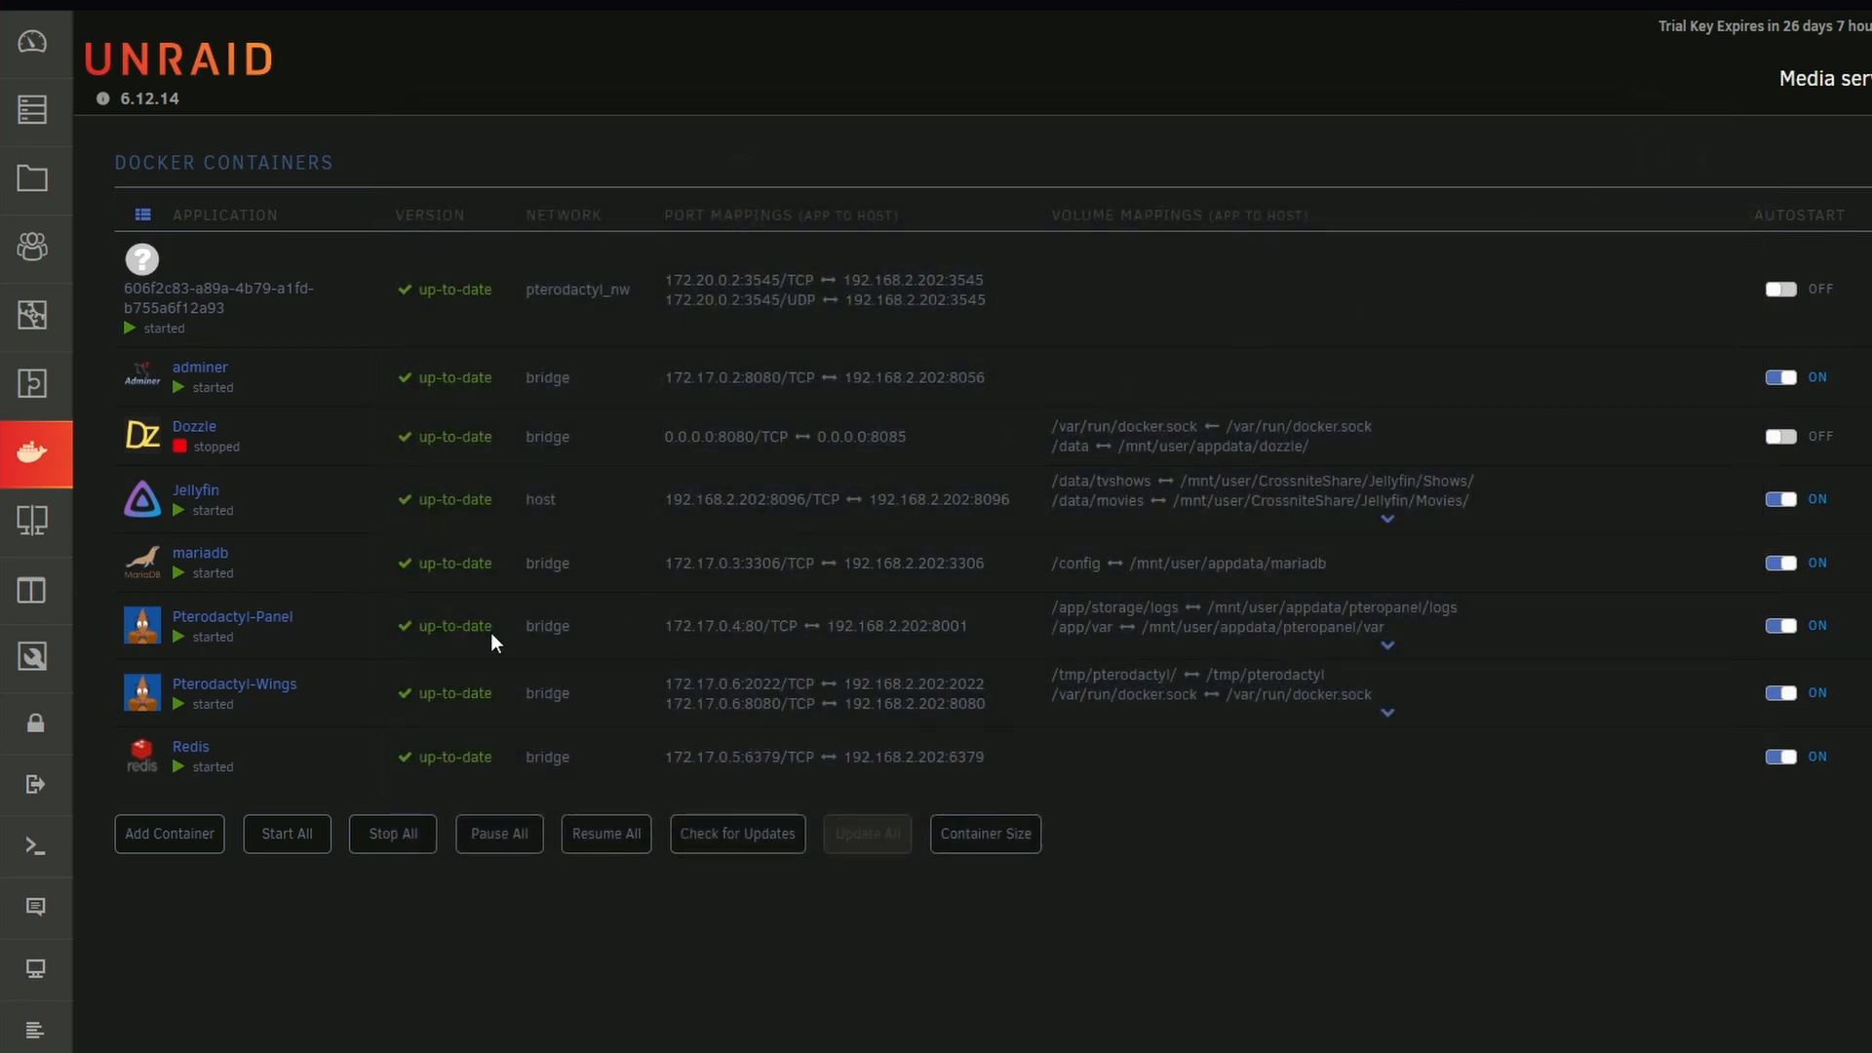
# Open the web interface of the Pterodactyl-Panel container and enter its administration area
pyautogui.click(133, 633)
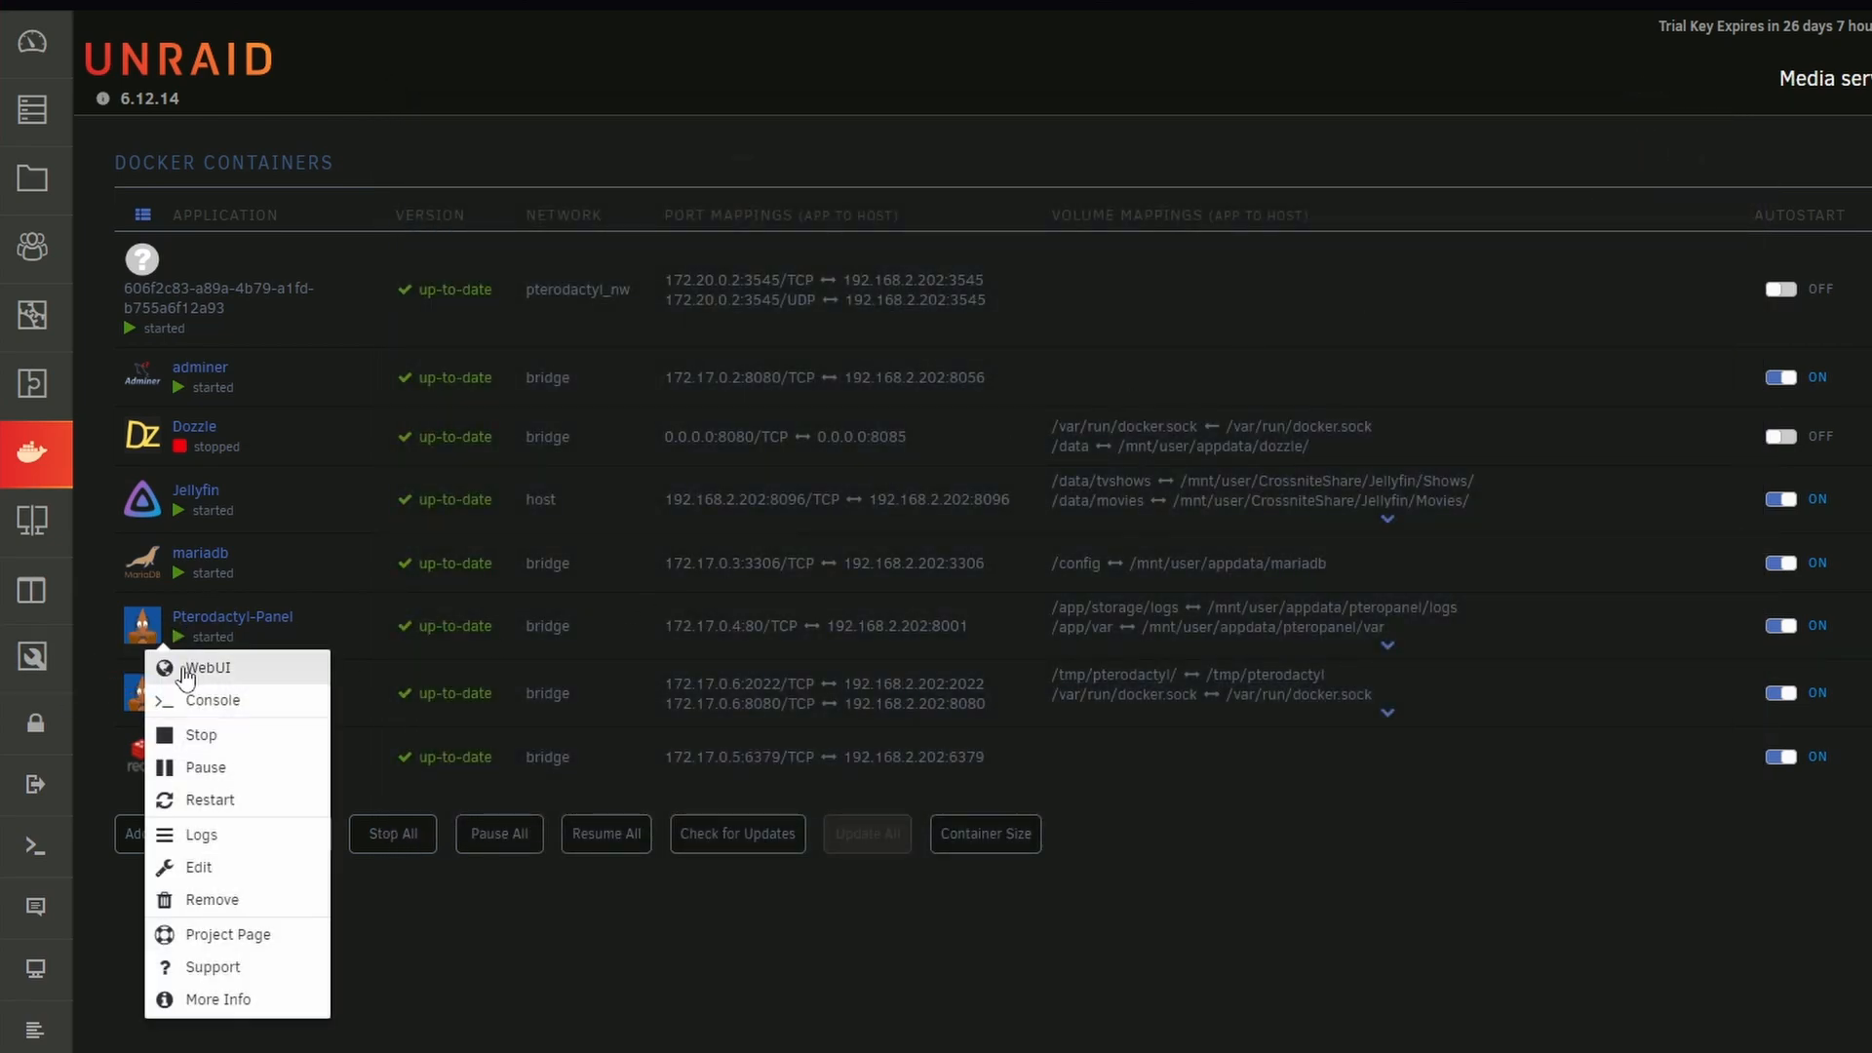
pyautogui.click(238, 663)
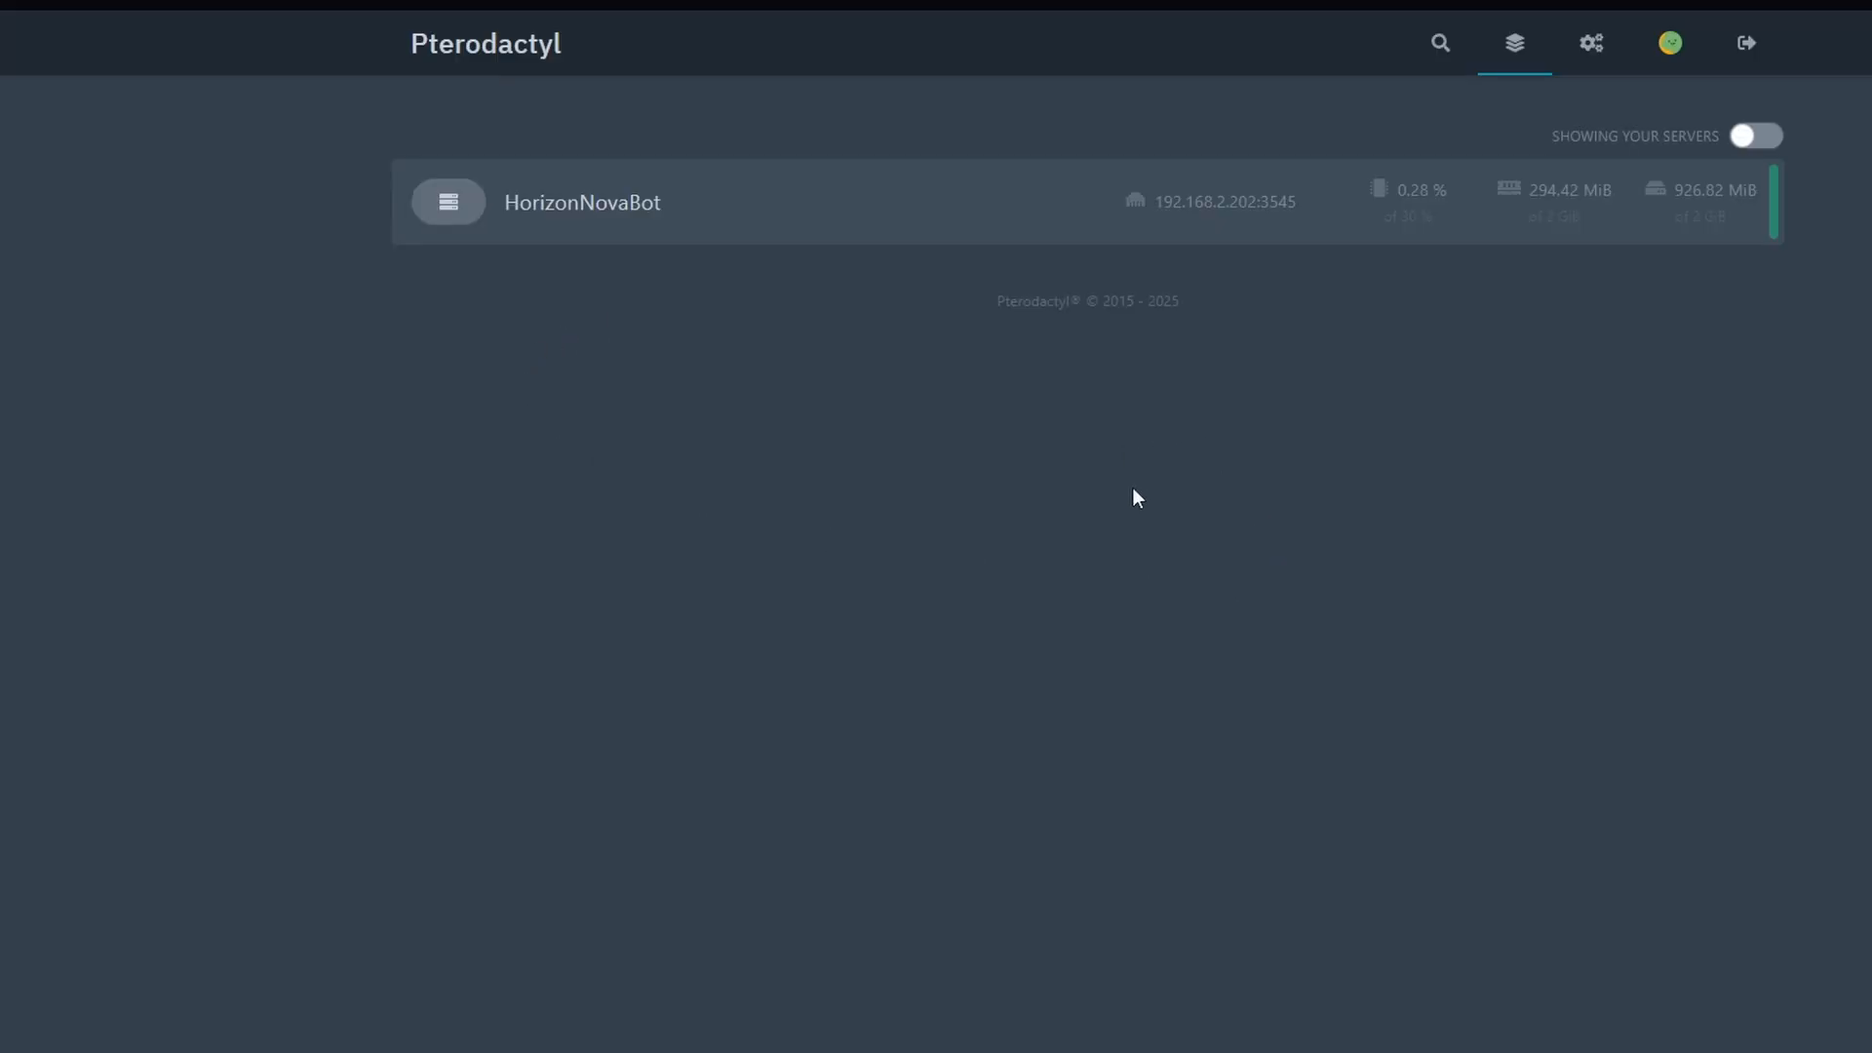
pyautogui.click(1591, 43)
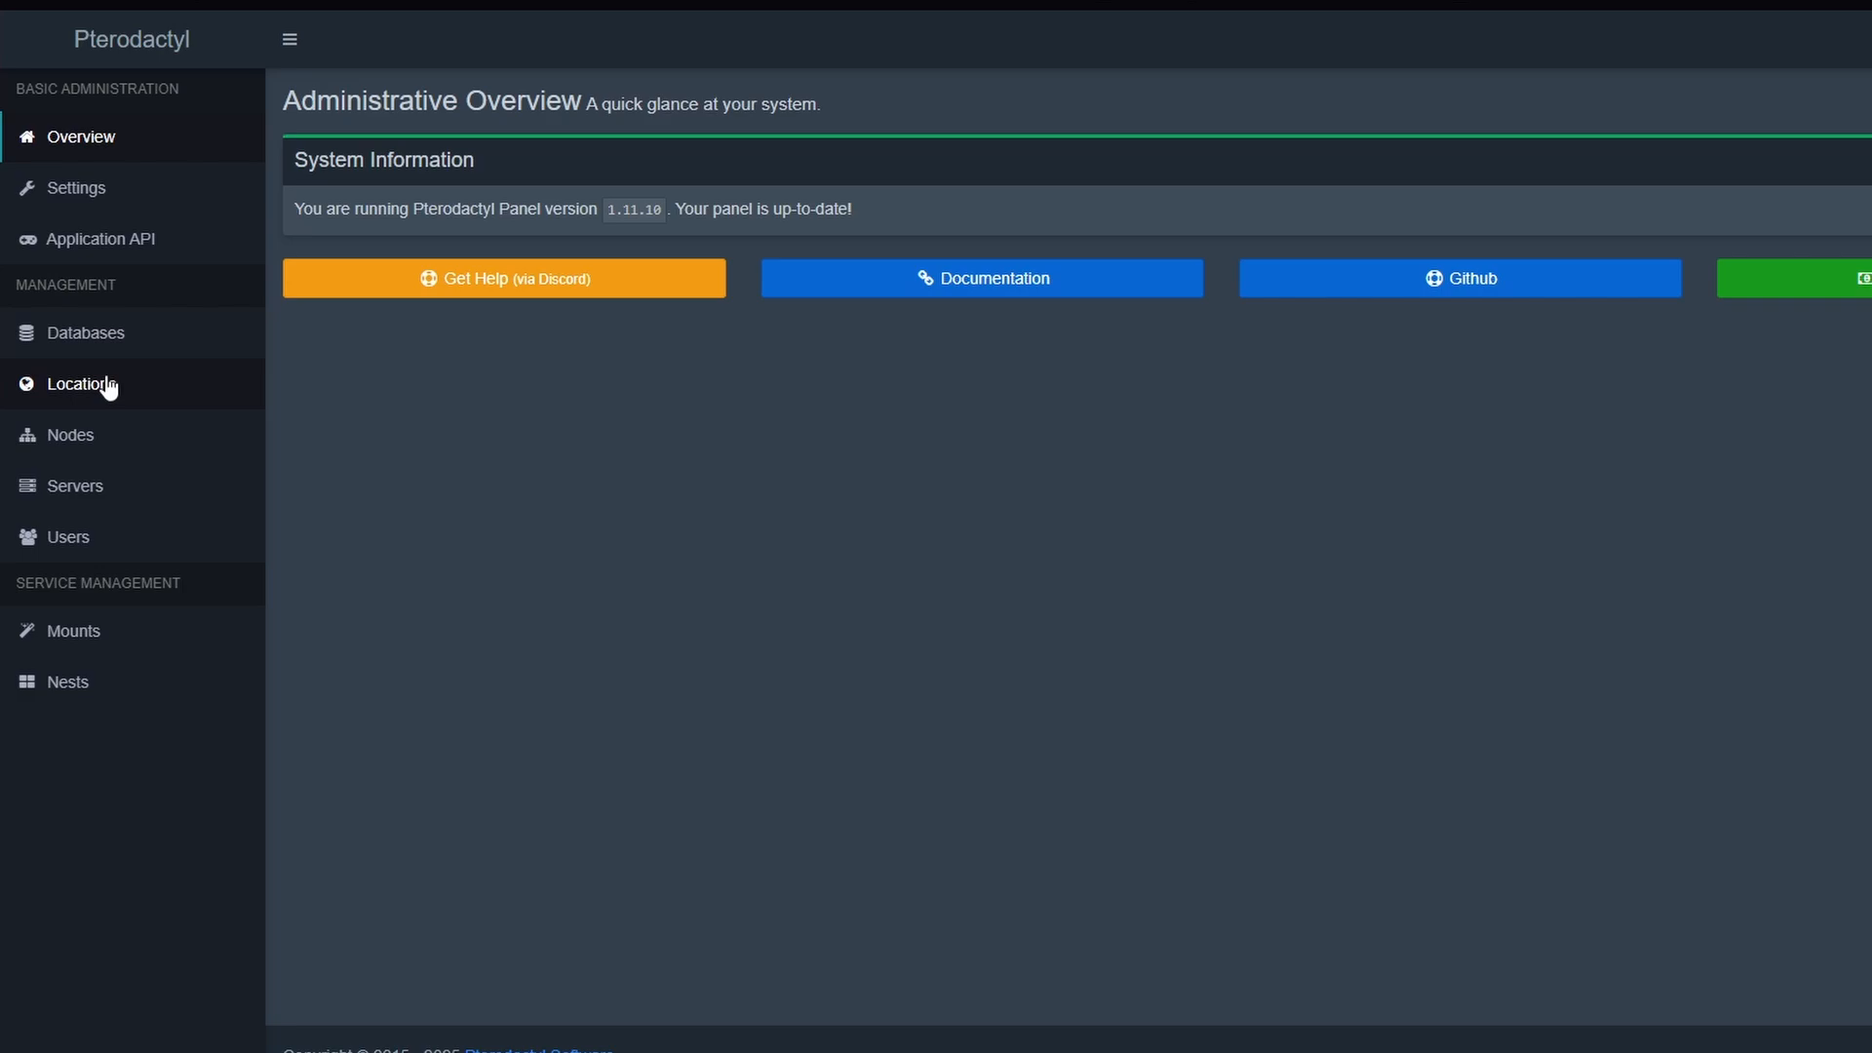
# Start a new location with the short code Europe and cancel its creation
pyautogui.click(109, 388)
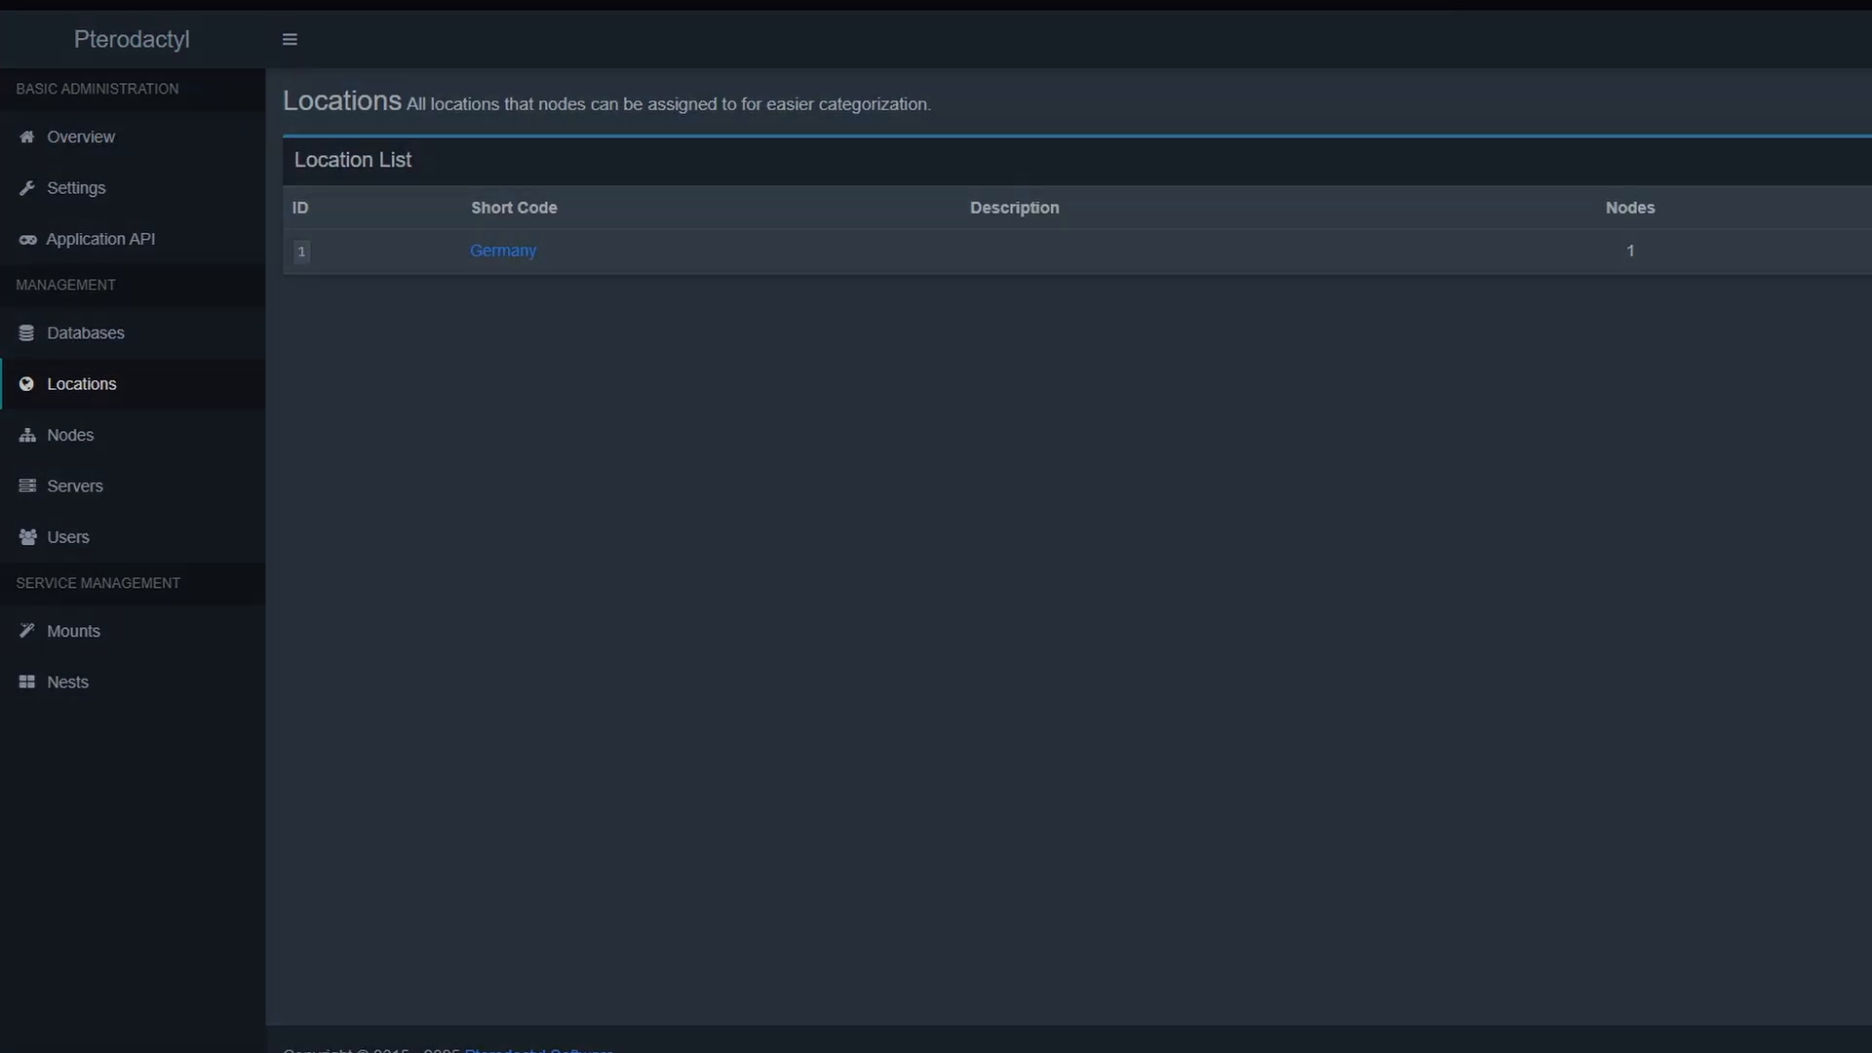
pyautogui.click(1867, 160)
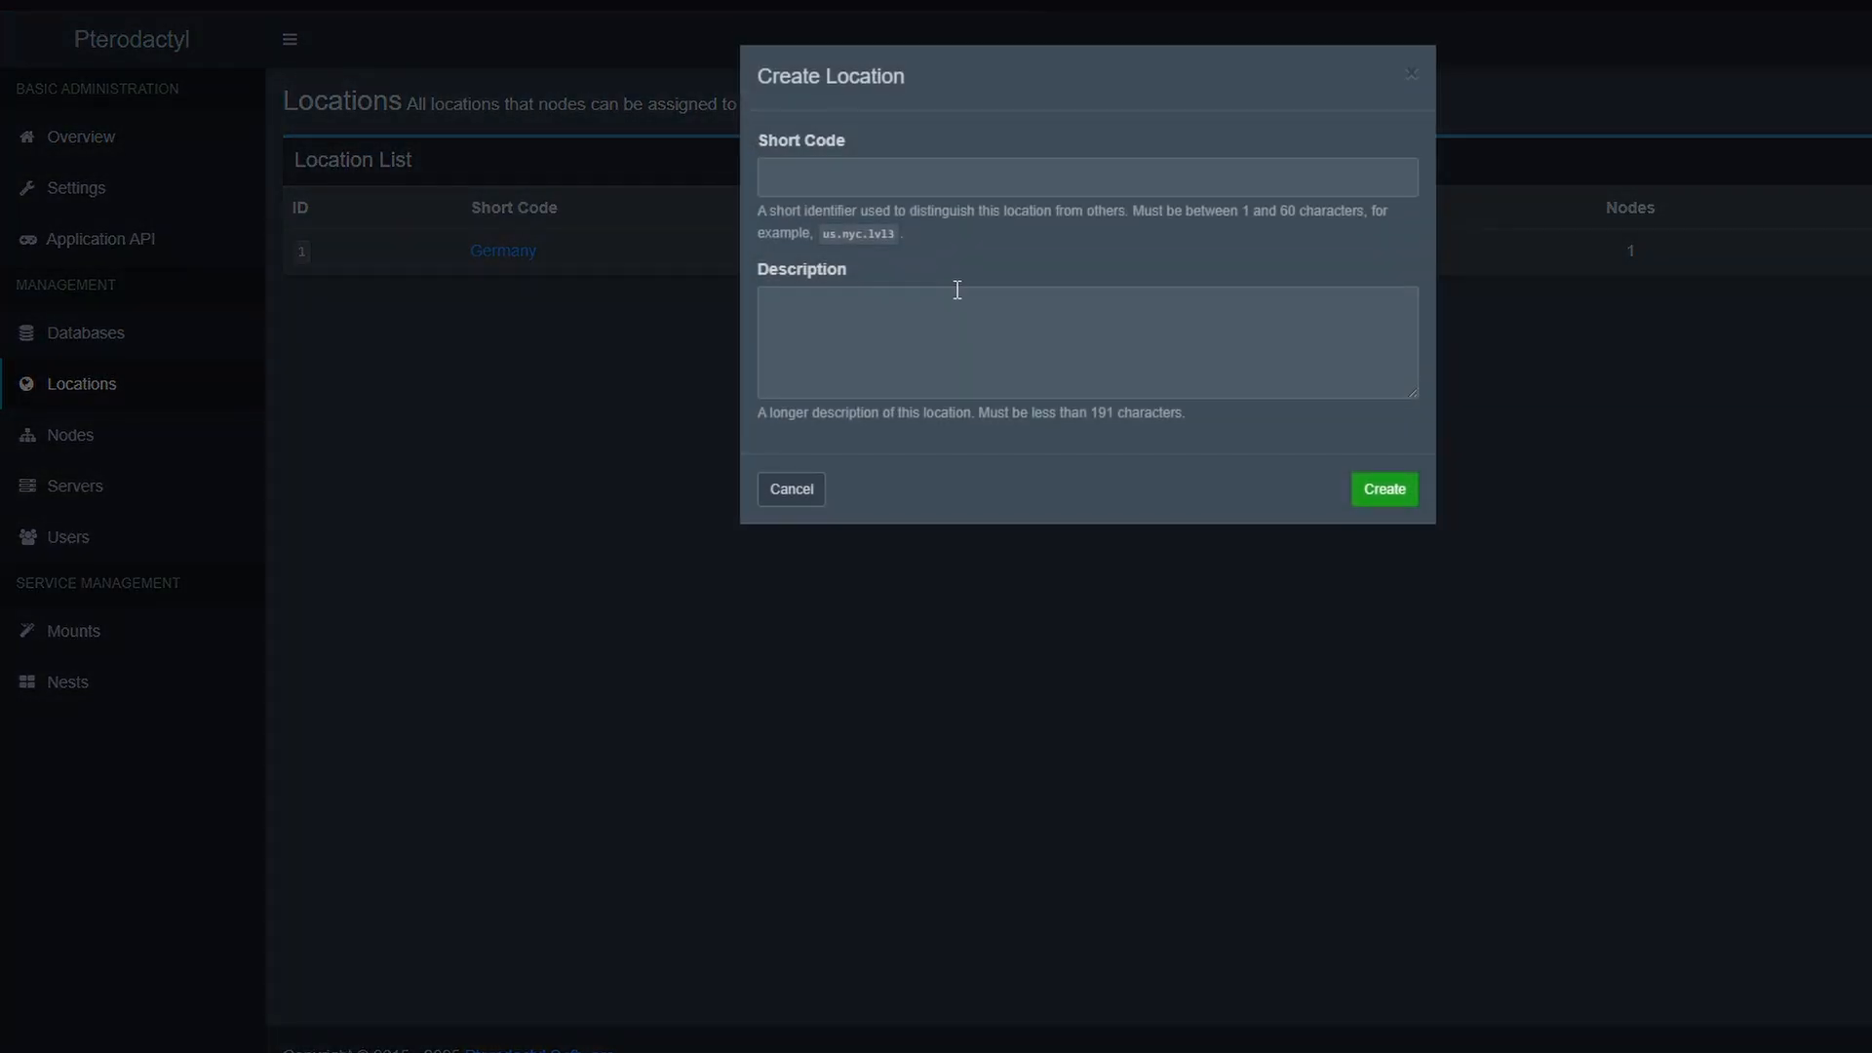
pyautogui.click(925, 179)
pyautogui.click(922, 277)
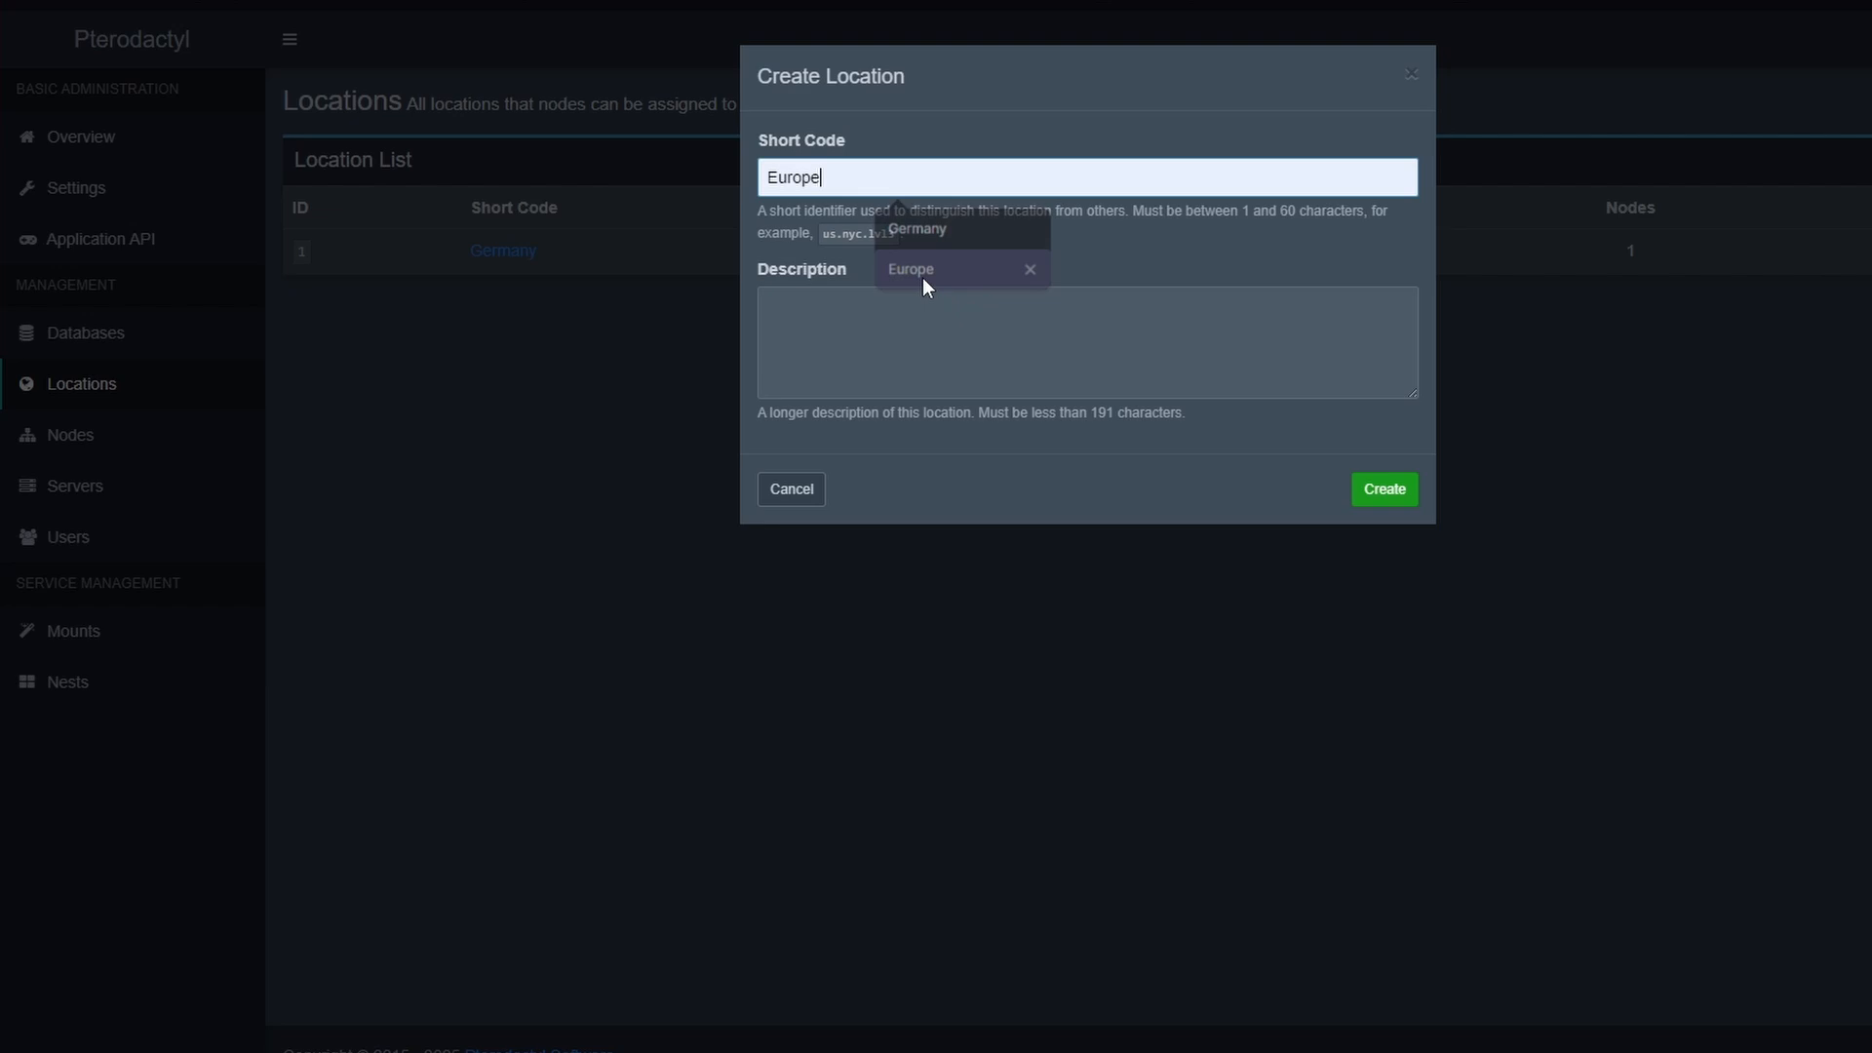
pyautogui.click(785, 489)
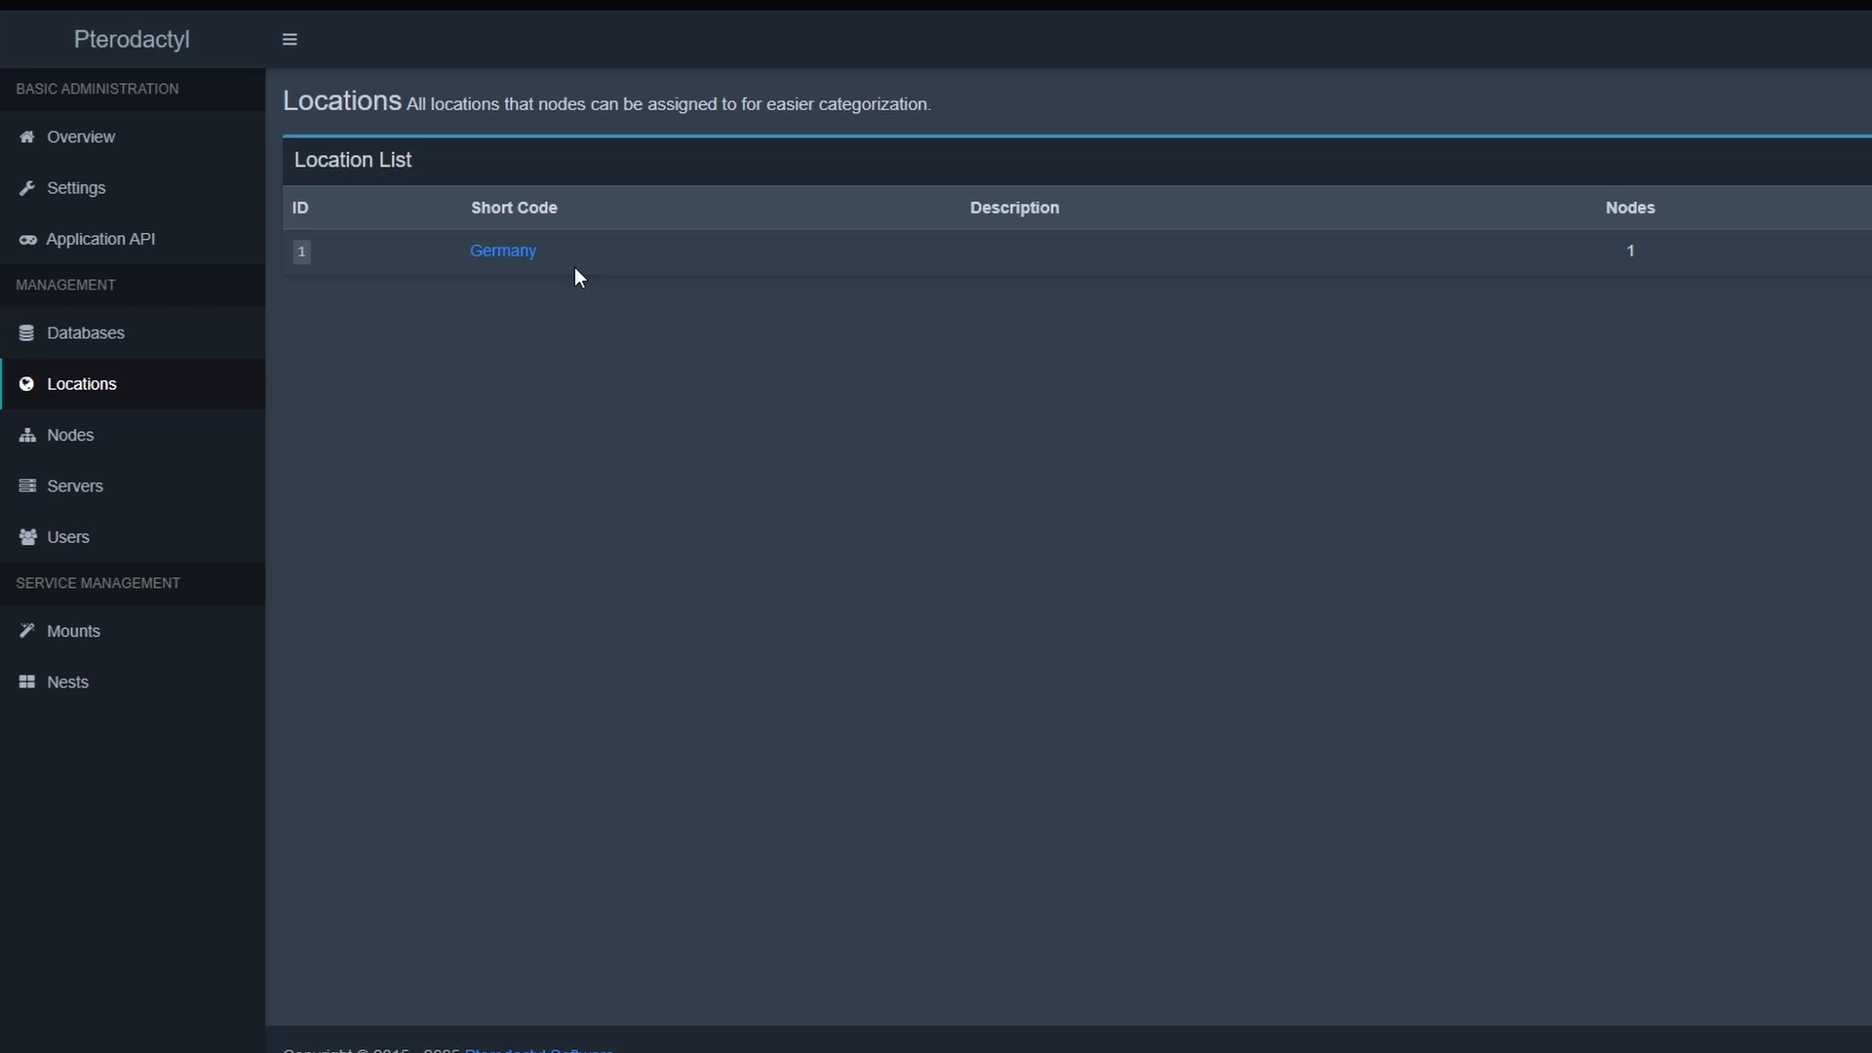
# Start a new node and name it test
pyautogui.click(113, 430)
pyautogui.click(1867, 161)
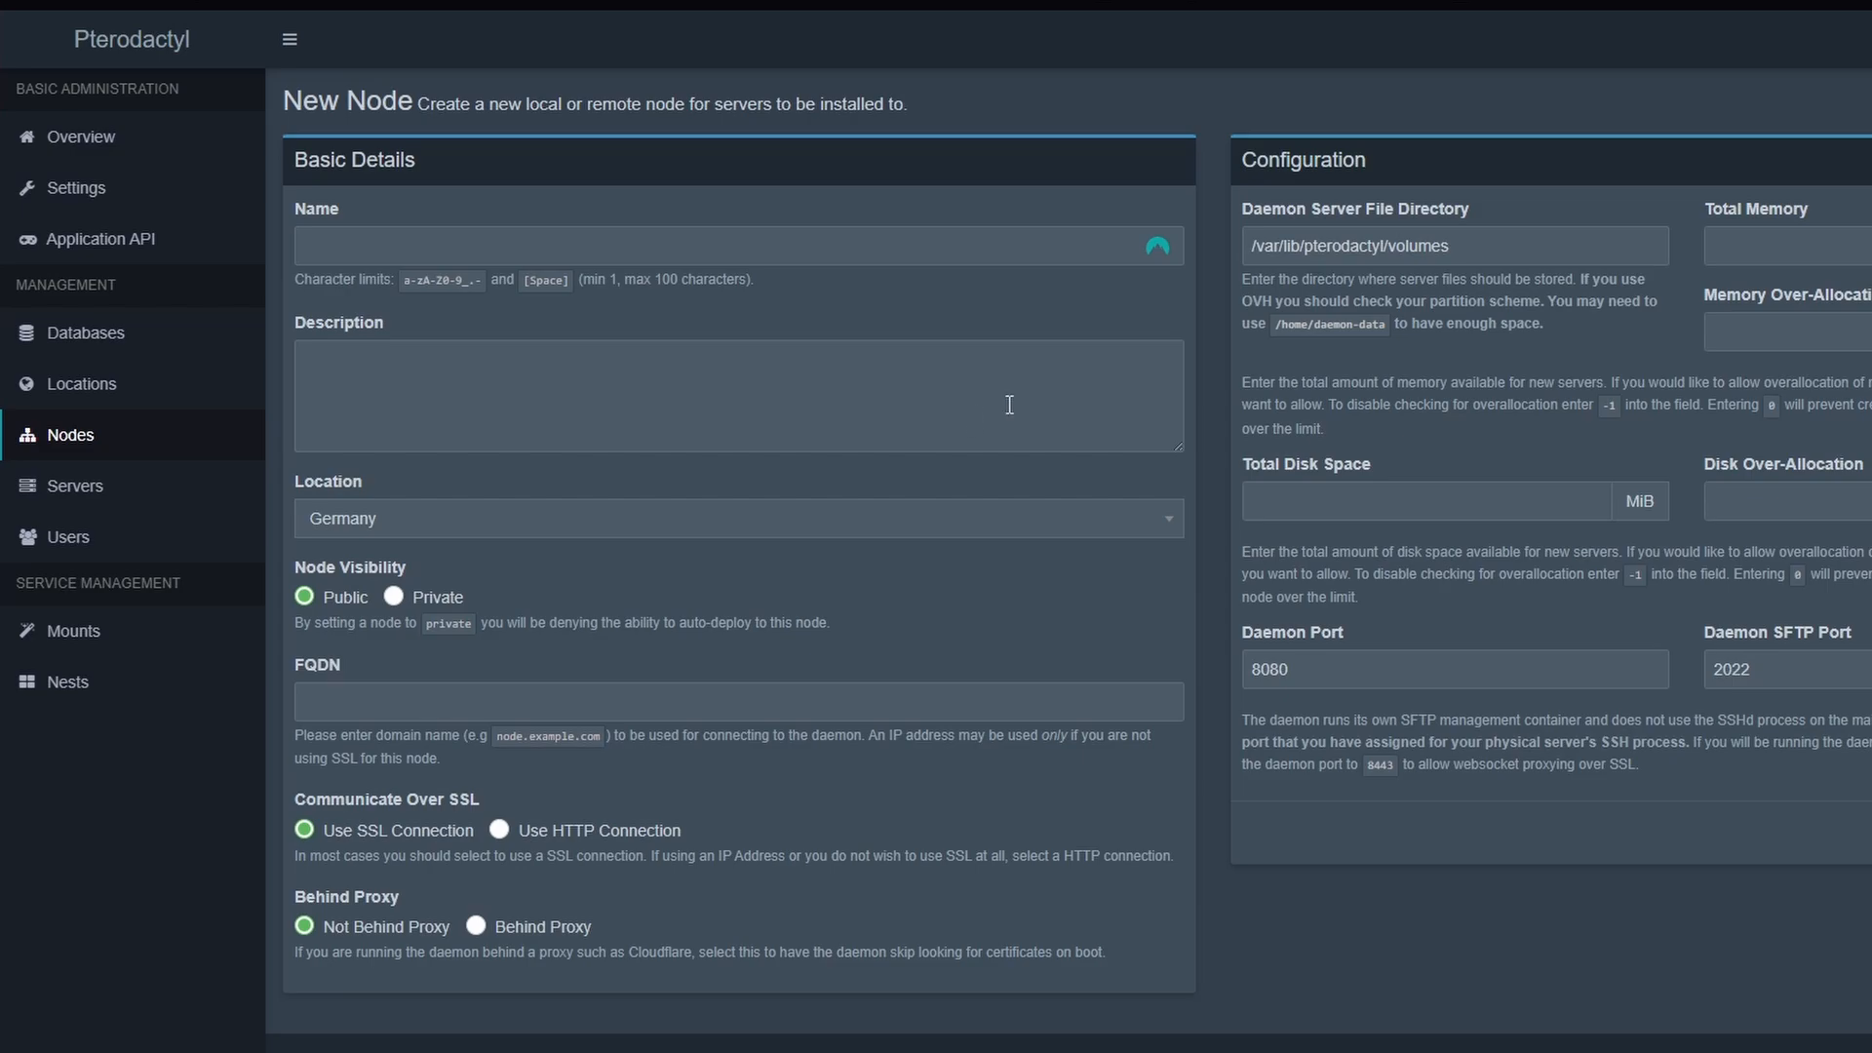
pyautogui.moveTo(1490, 241); pyautogui.dragTo(1254, 235)
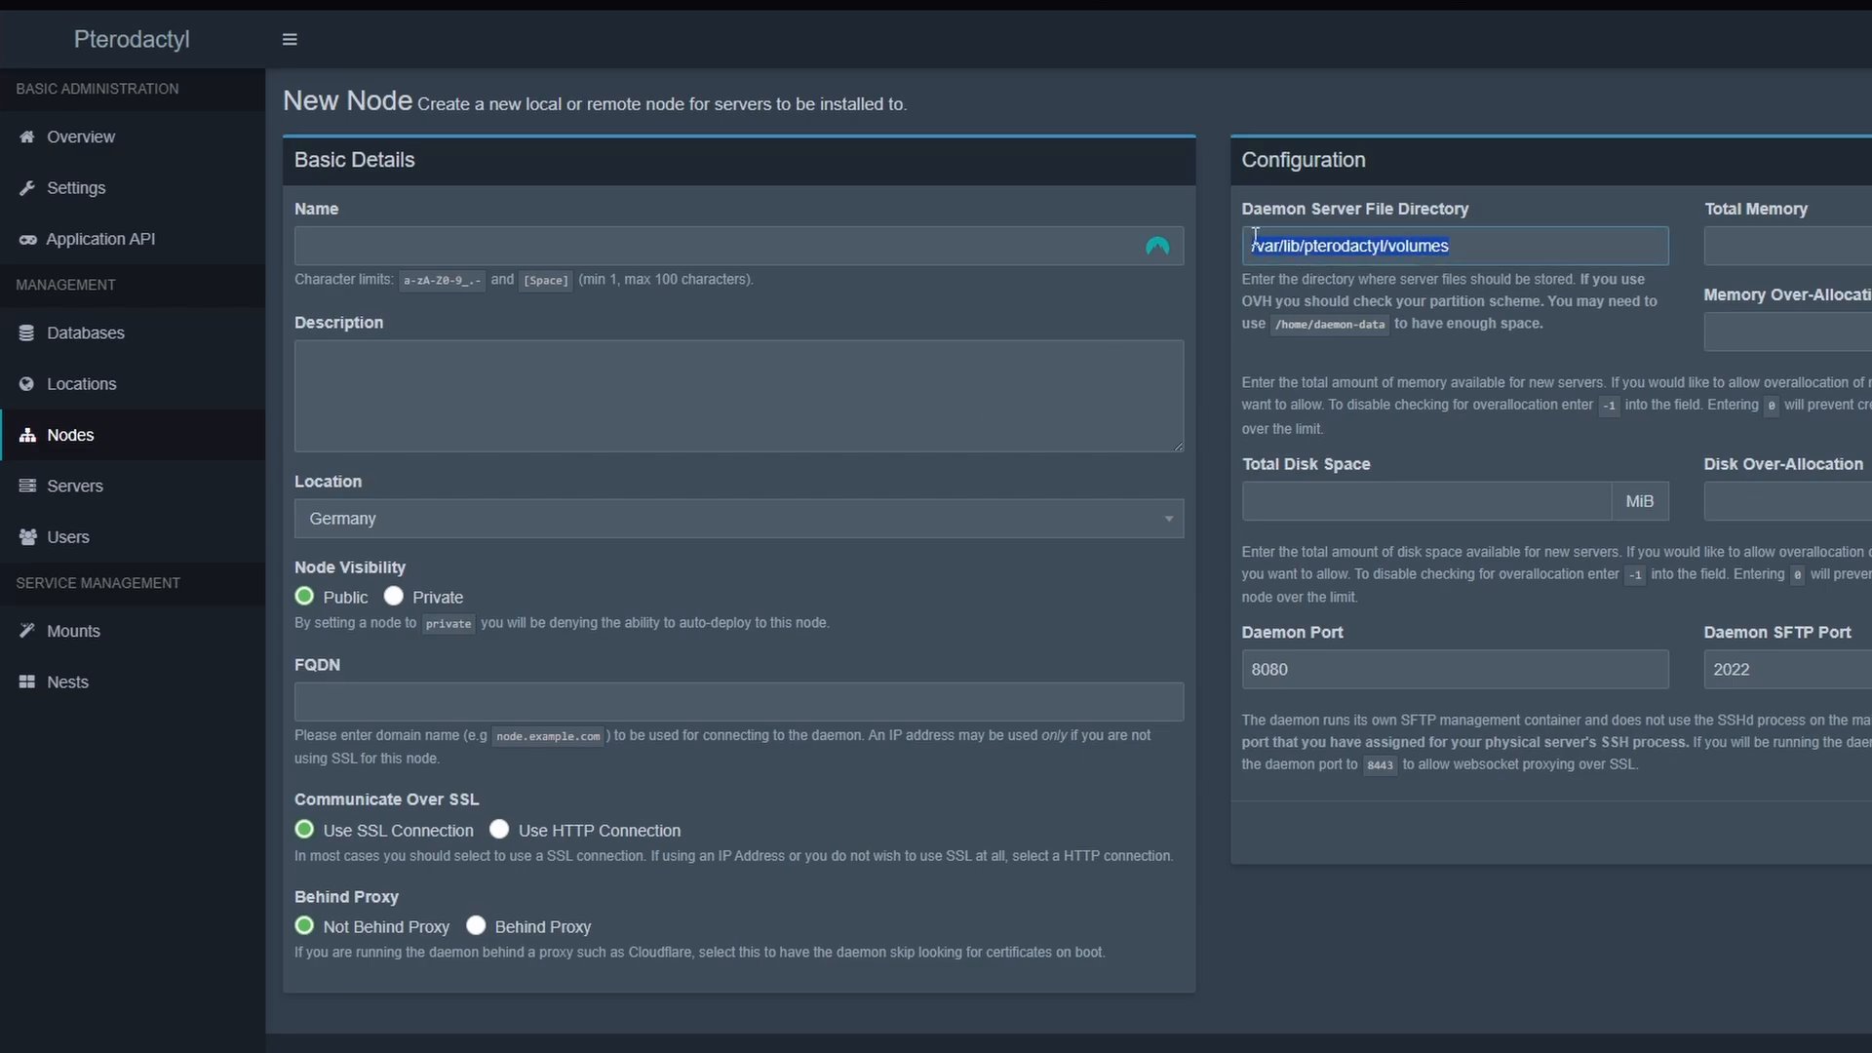
pyautogui.click(1007, 408)
pyautogui.click(406, 250)
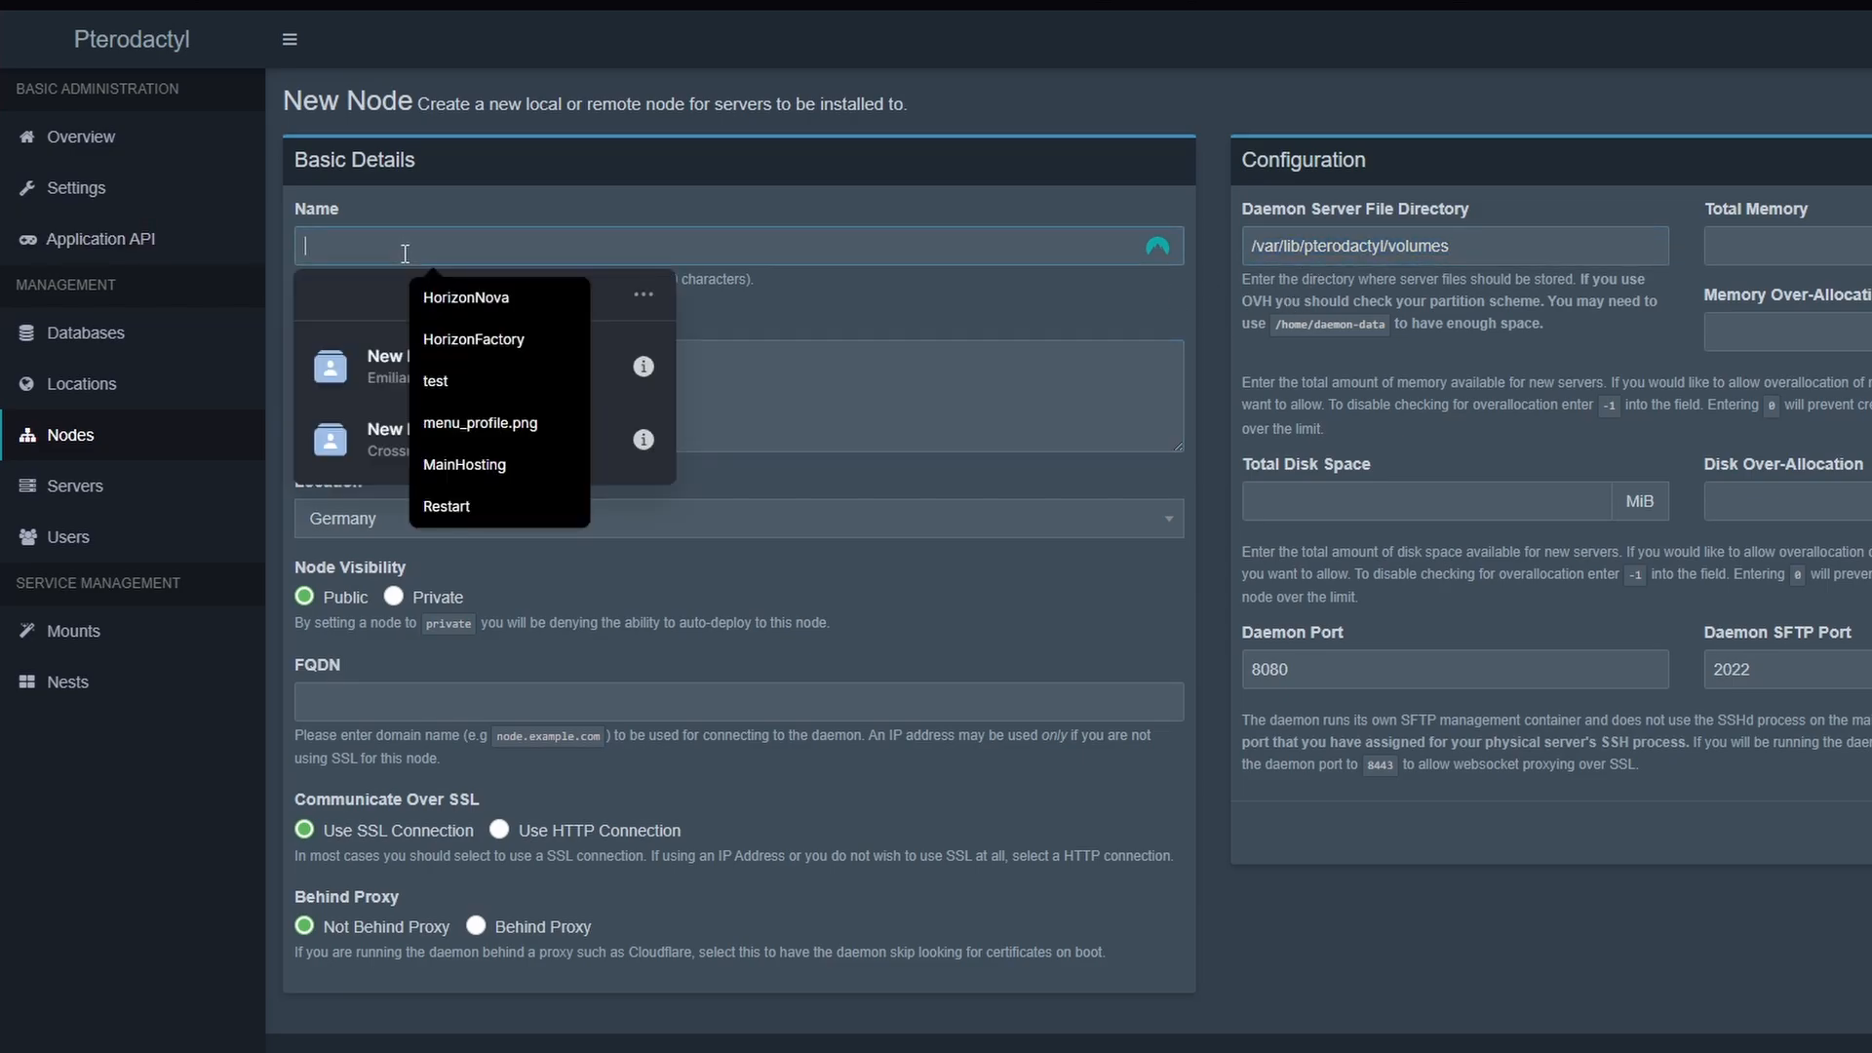
pyautogui.click(477, 392)
pyautogui.click(427, 387)
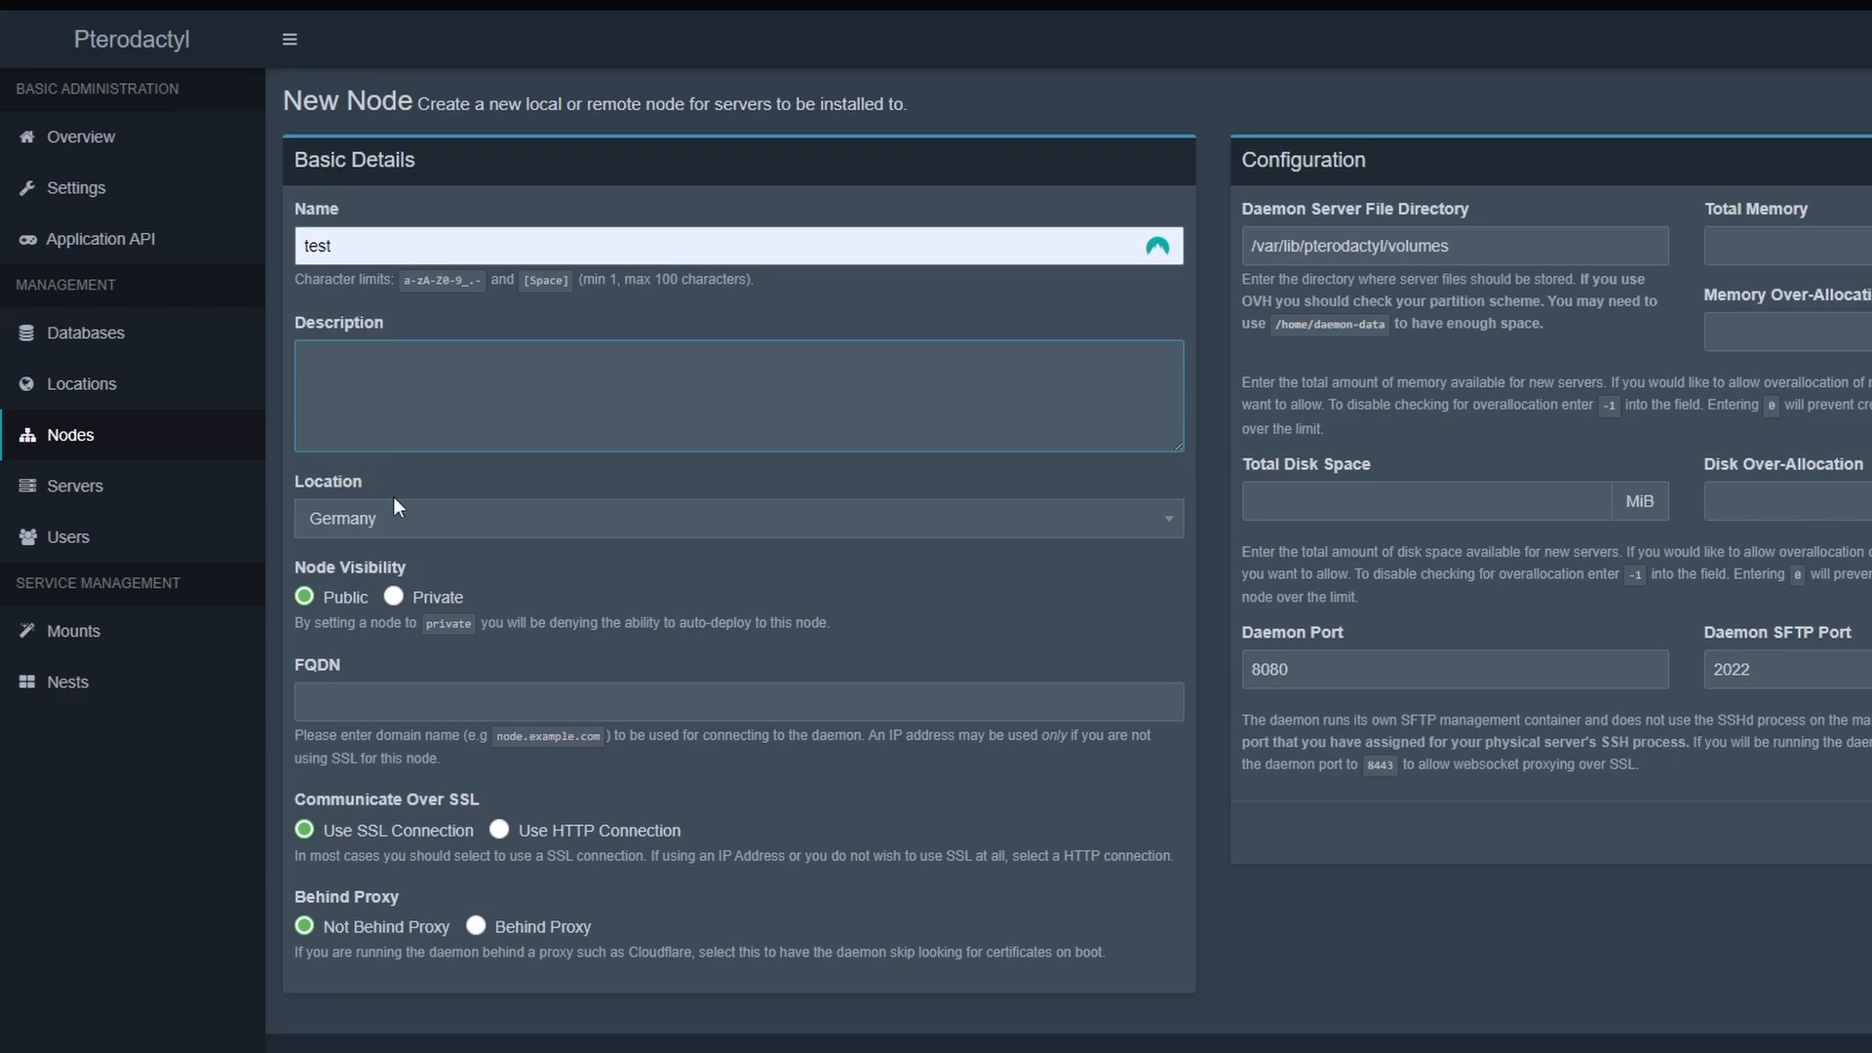
# Assign the node to the Germany location, set its FQDN to 192.168.2.202 and use an HTTP connection
pyautogui.click(410, 520)
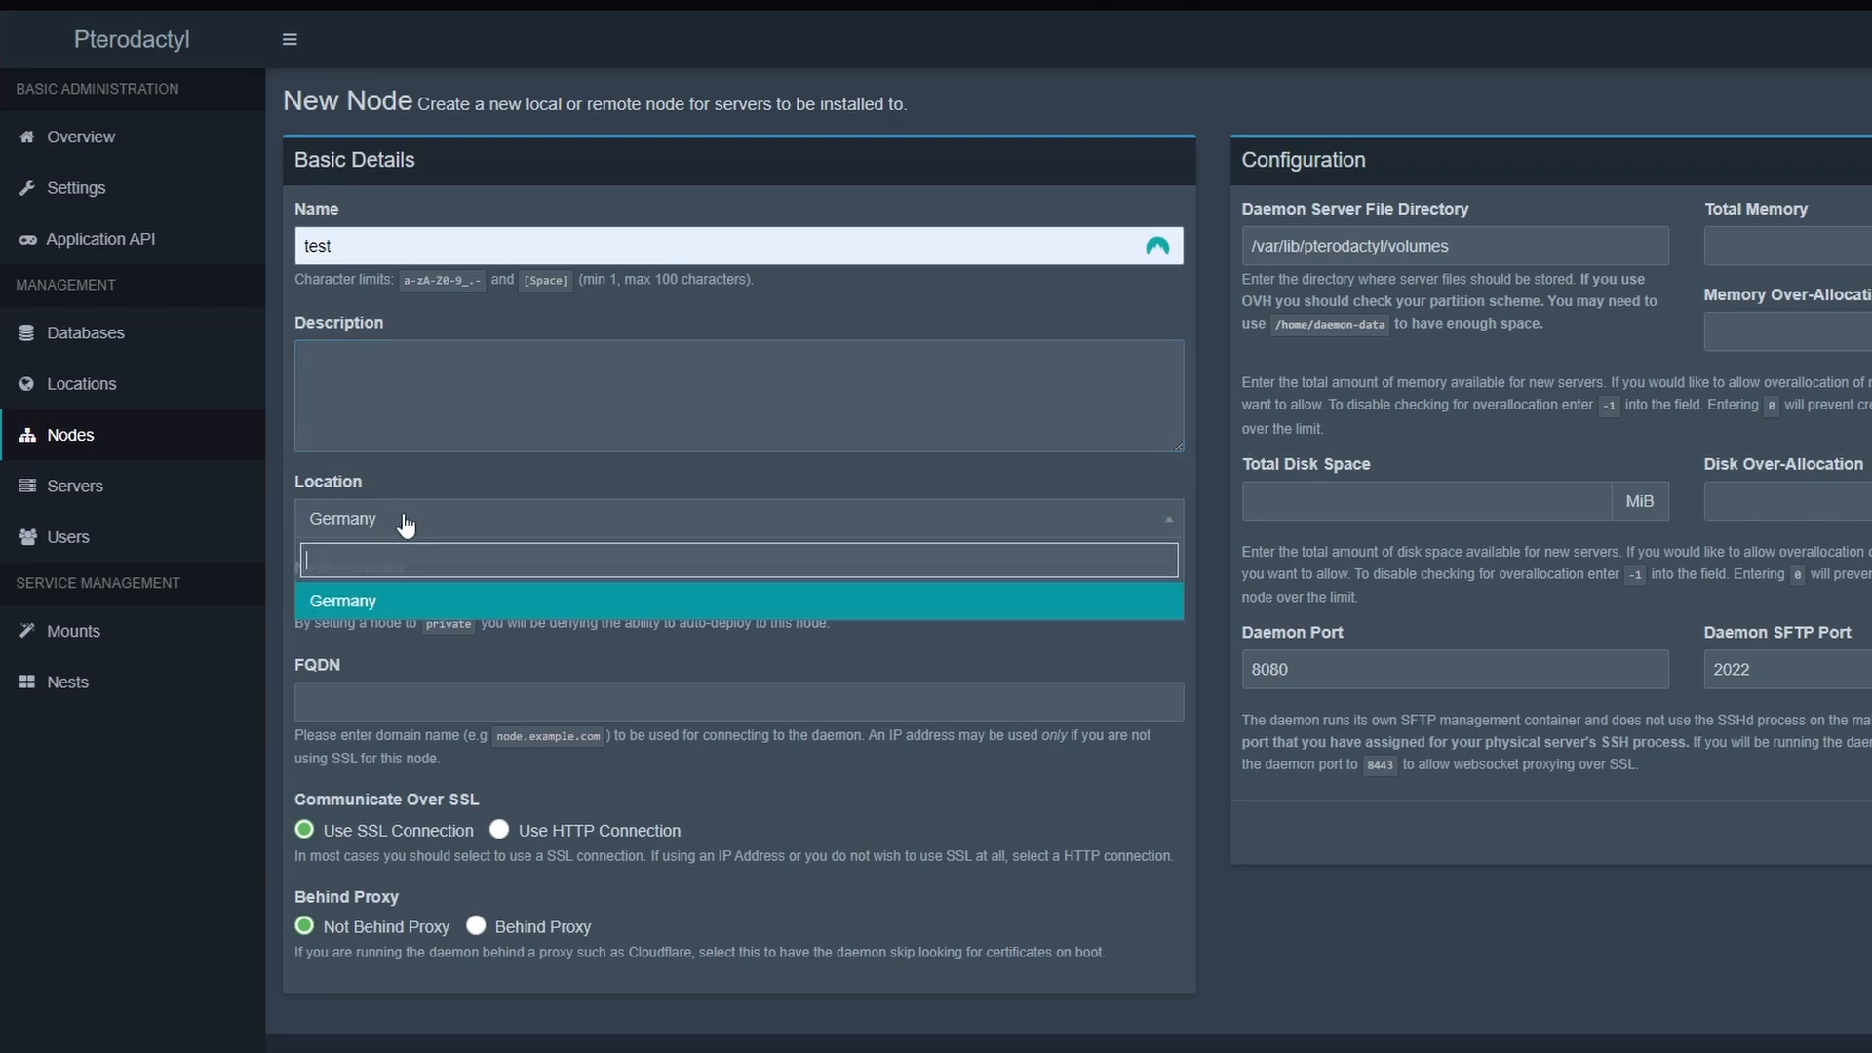
pyautogui.click(403, 600)
pyautogui.click(361, 693)
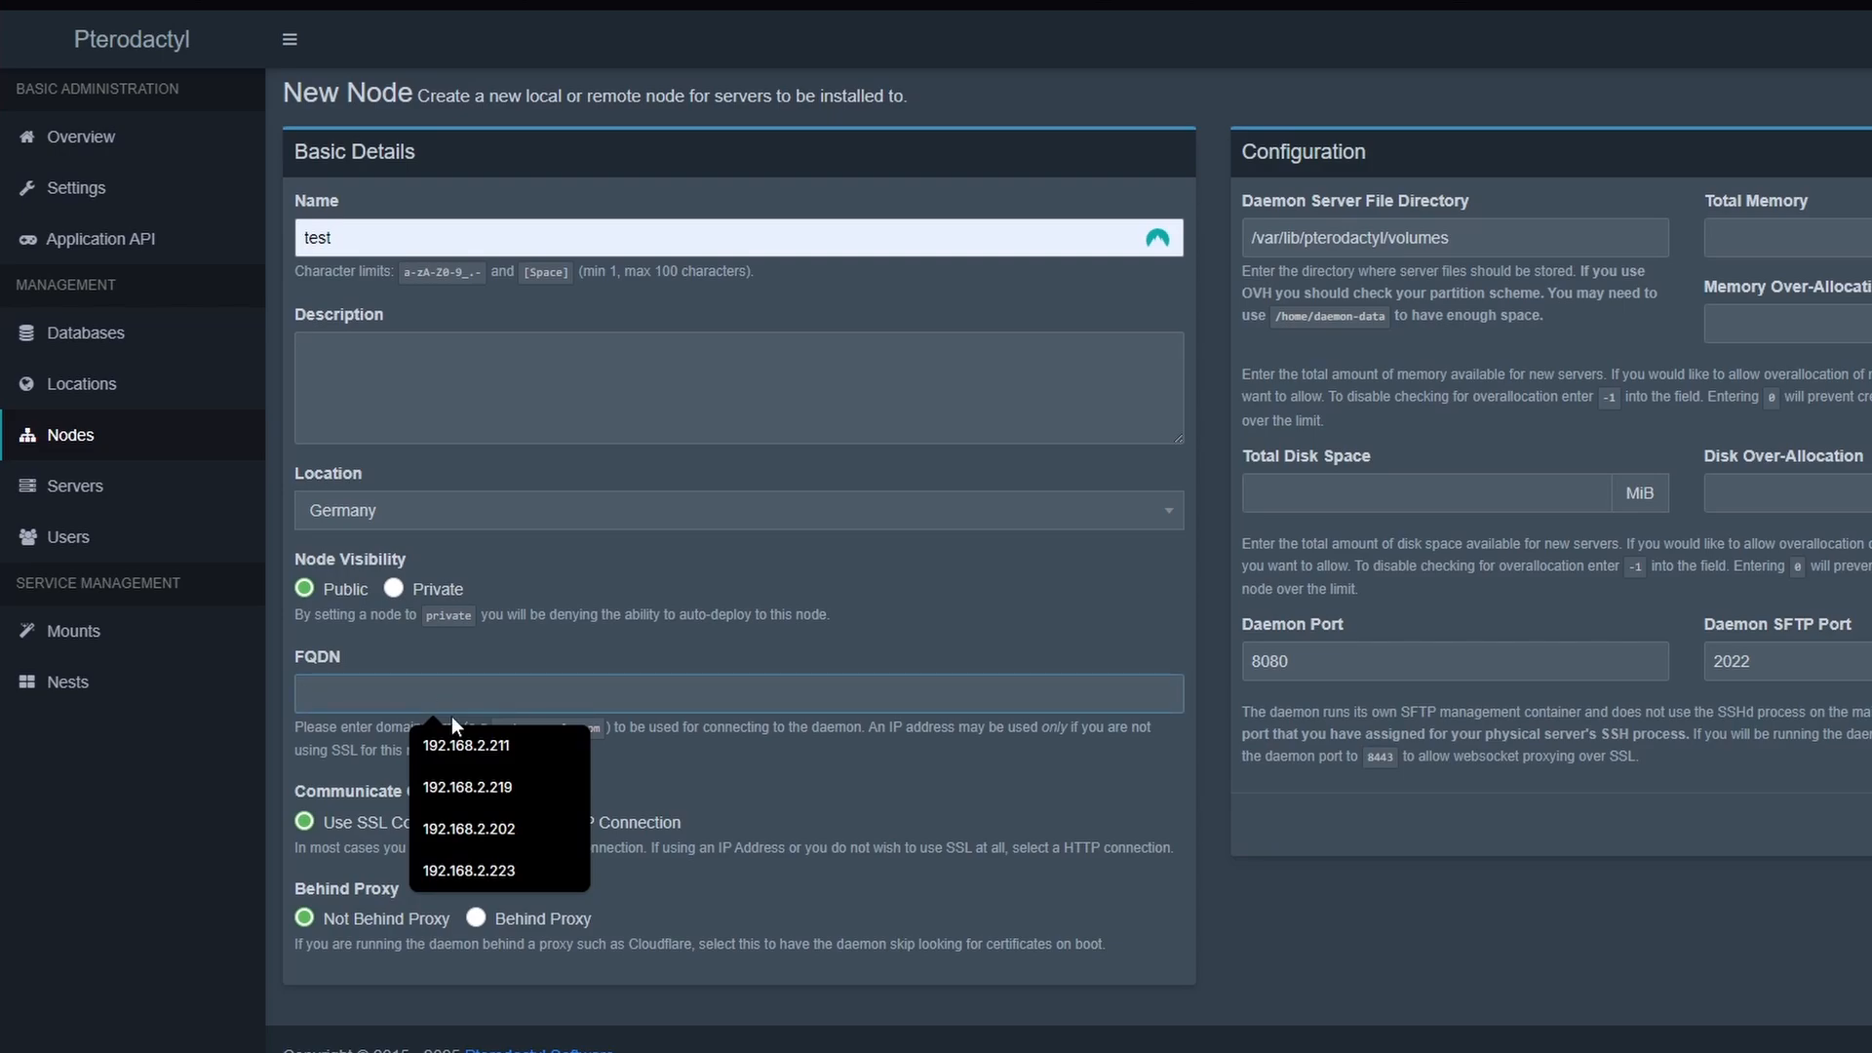
pyautogui.click(488, 834)
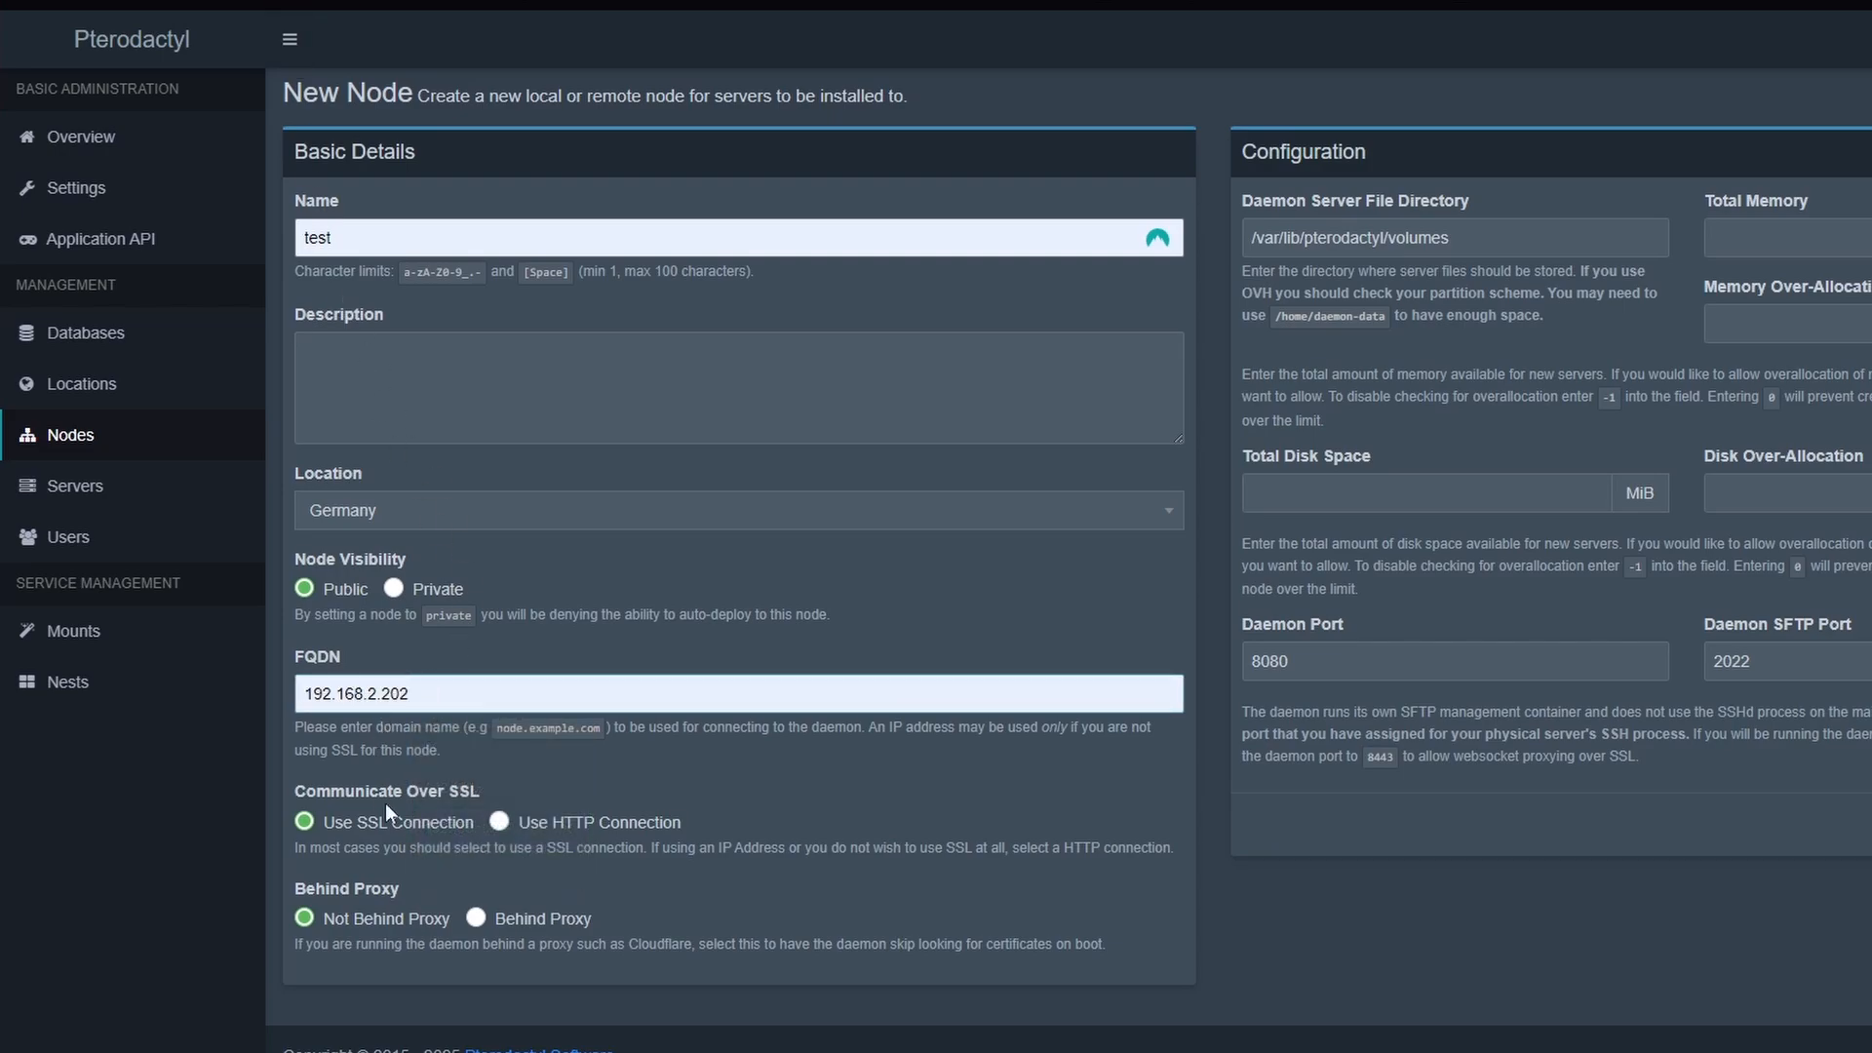
pyautogui.click(500, 829)
# Set the node's Daemon Server File Directory to /mnt/user/appdata/pterodactyldeamons/lib/server/, checking against the Pterodactyl-Wings container settings in Unraid
pyautogui.tripleClick(1491, 237)
pyautogui.hotkey('ctrl', 'v')
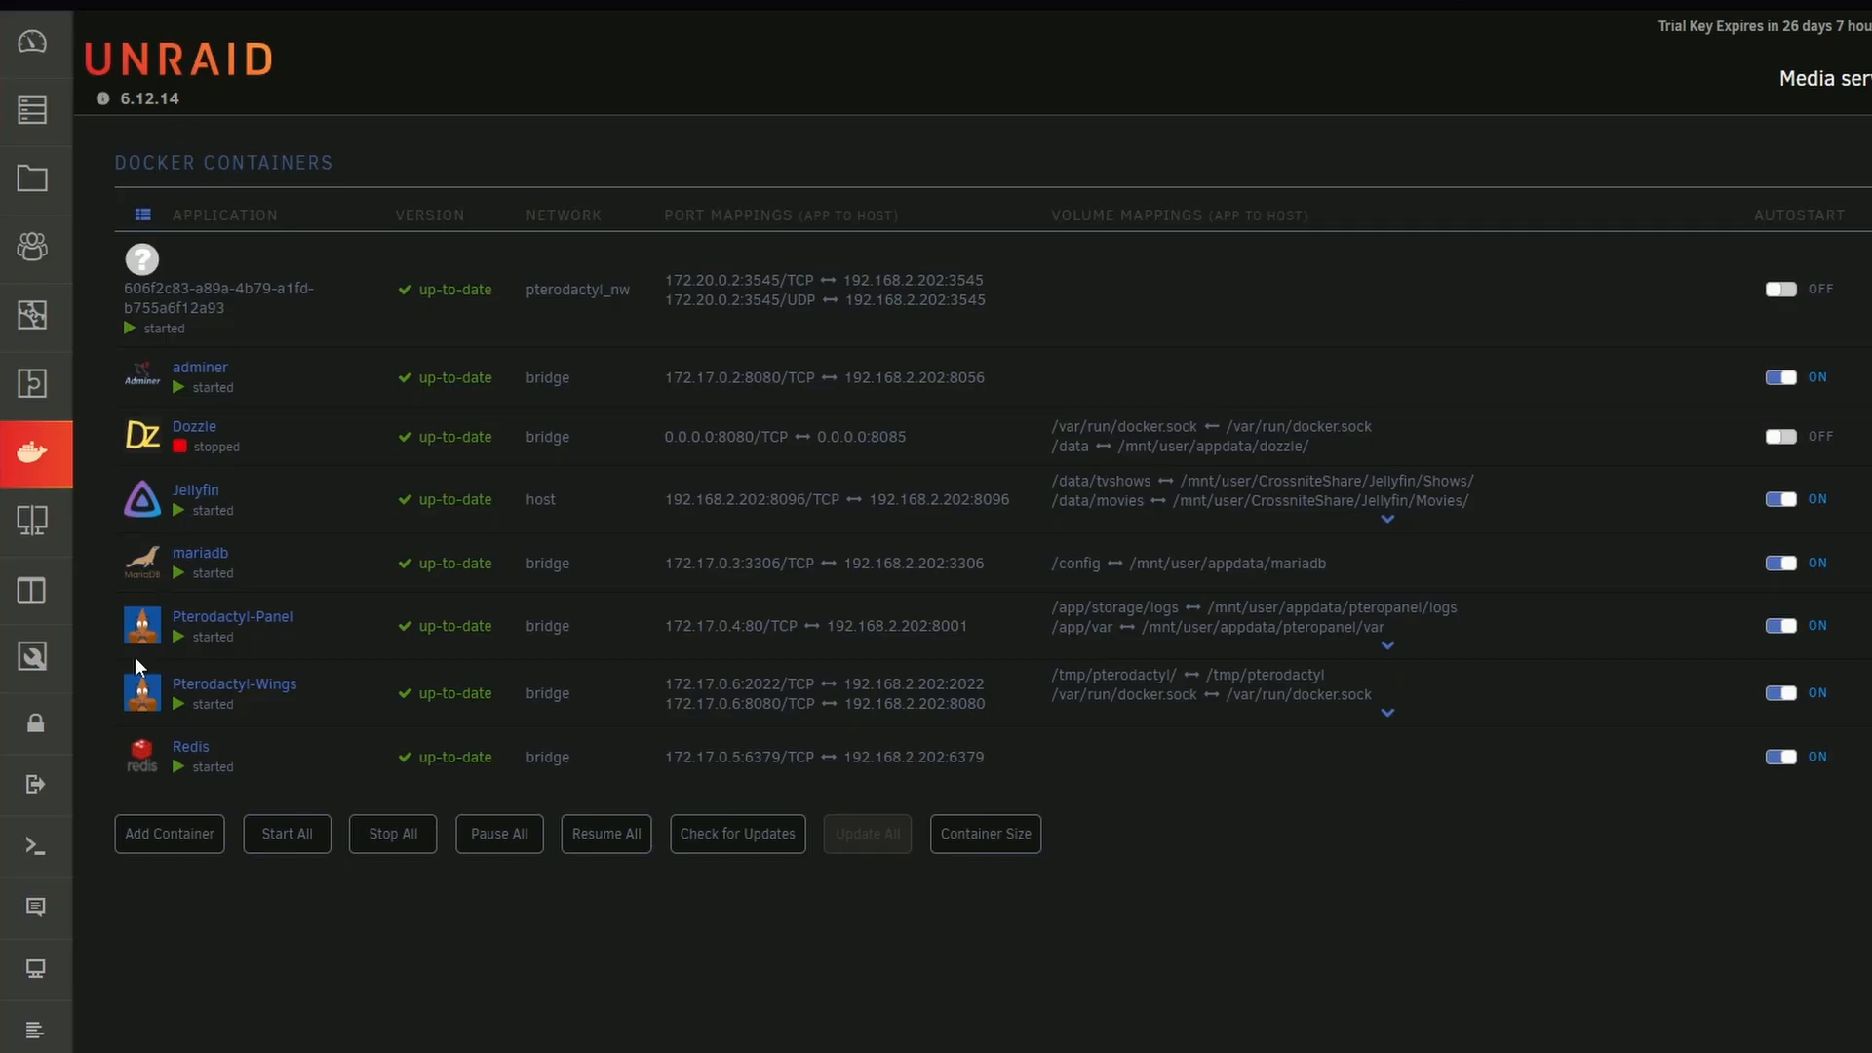
pyautogui.click(143, 688)
pyautogui.click(211, 886)
pyautogui.doubleClick(877, 700)
pyautogui.press('Tab')
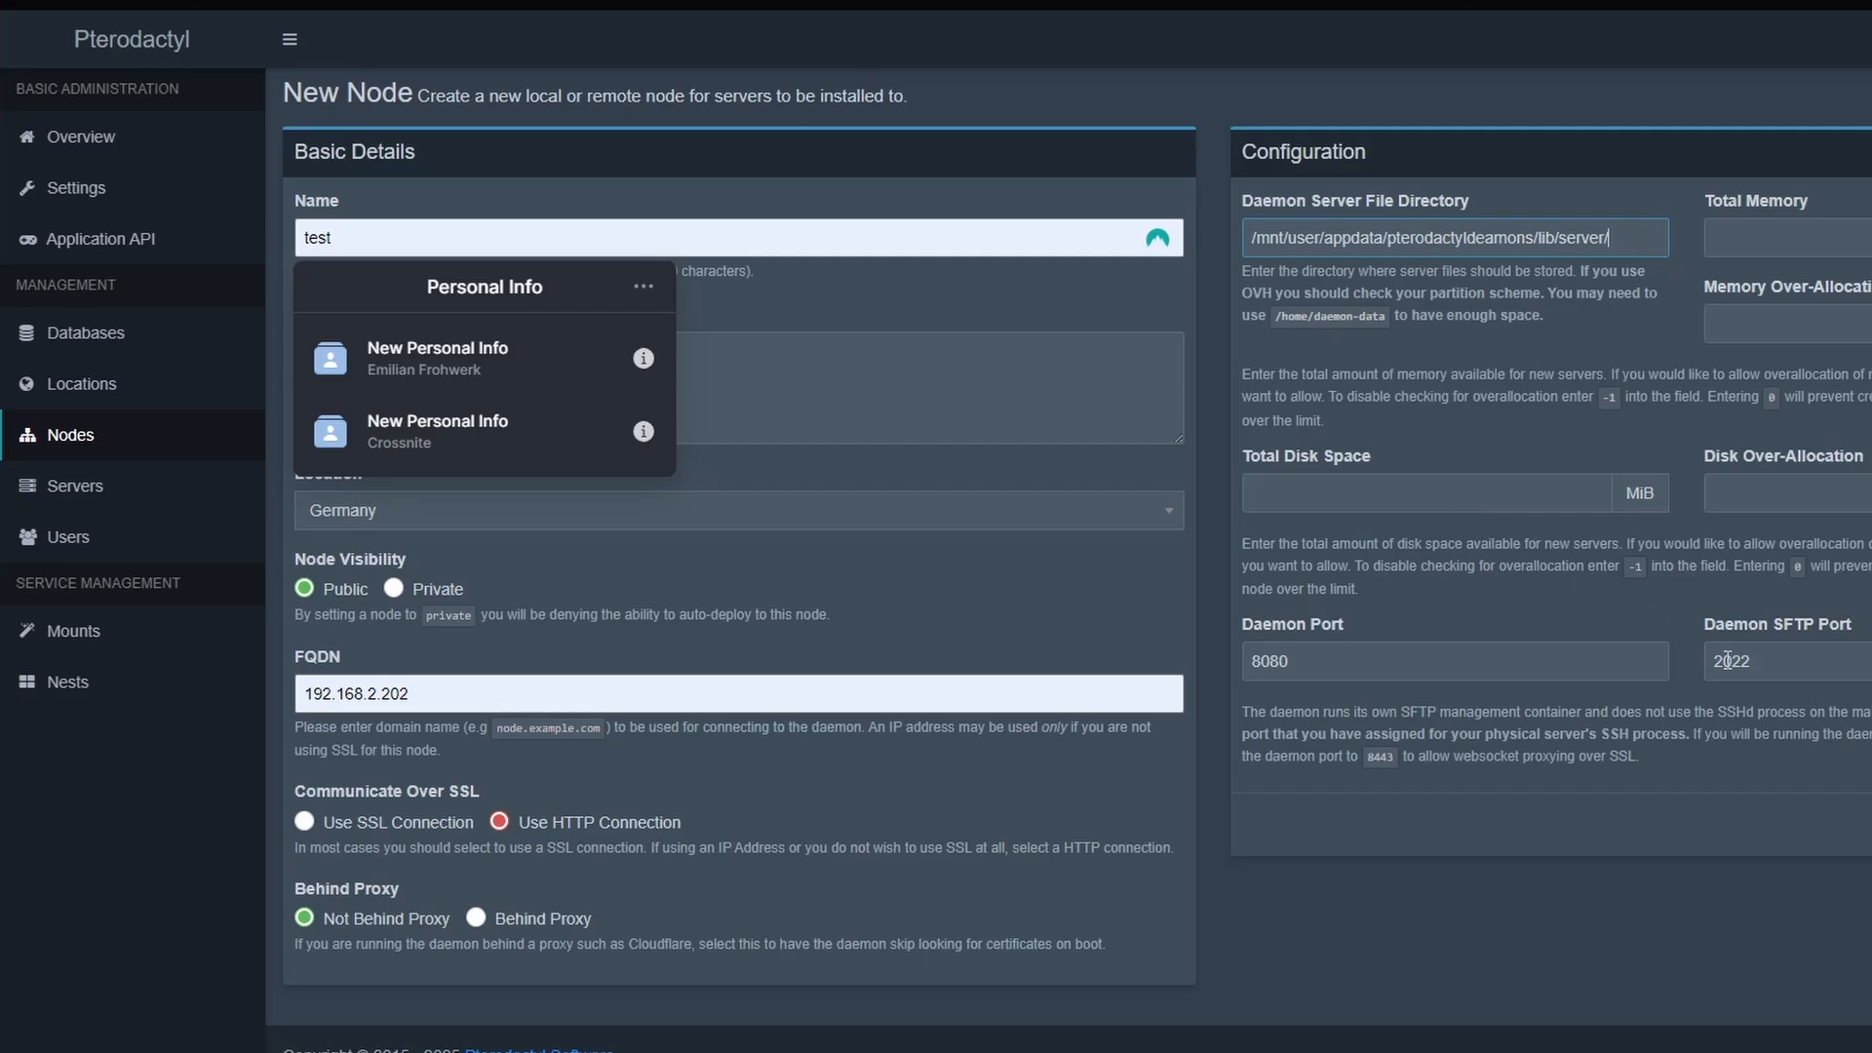
# Check the Daemon Port in the new node's configuration
pyautogui.click(1291, 663)
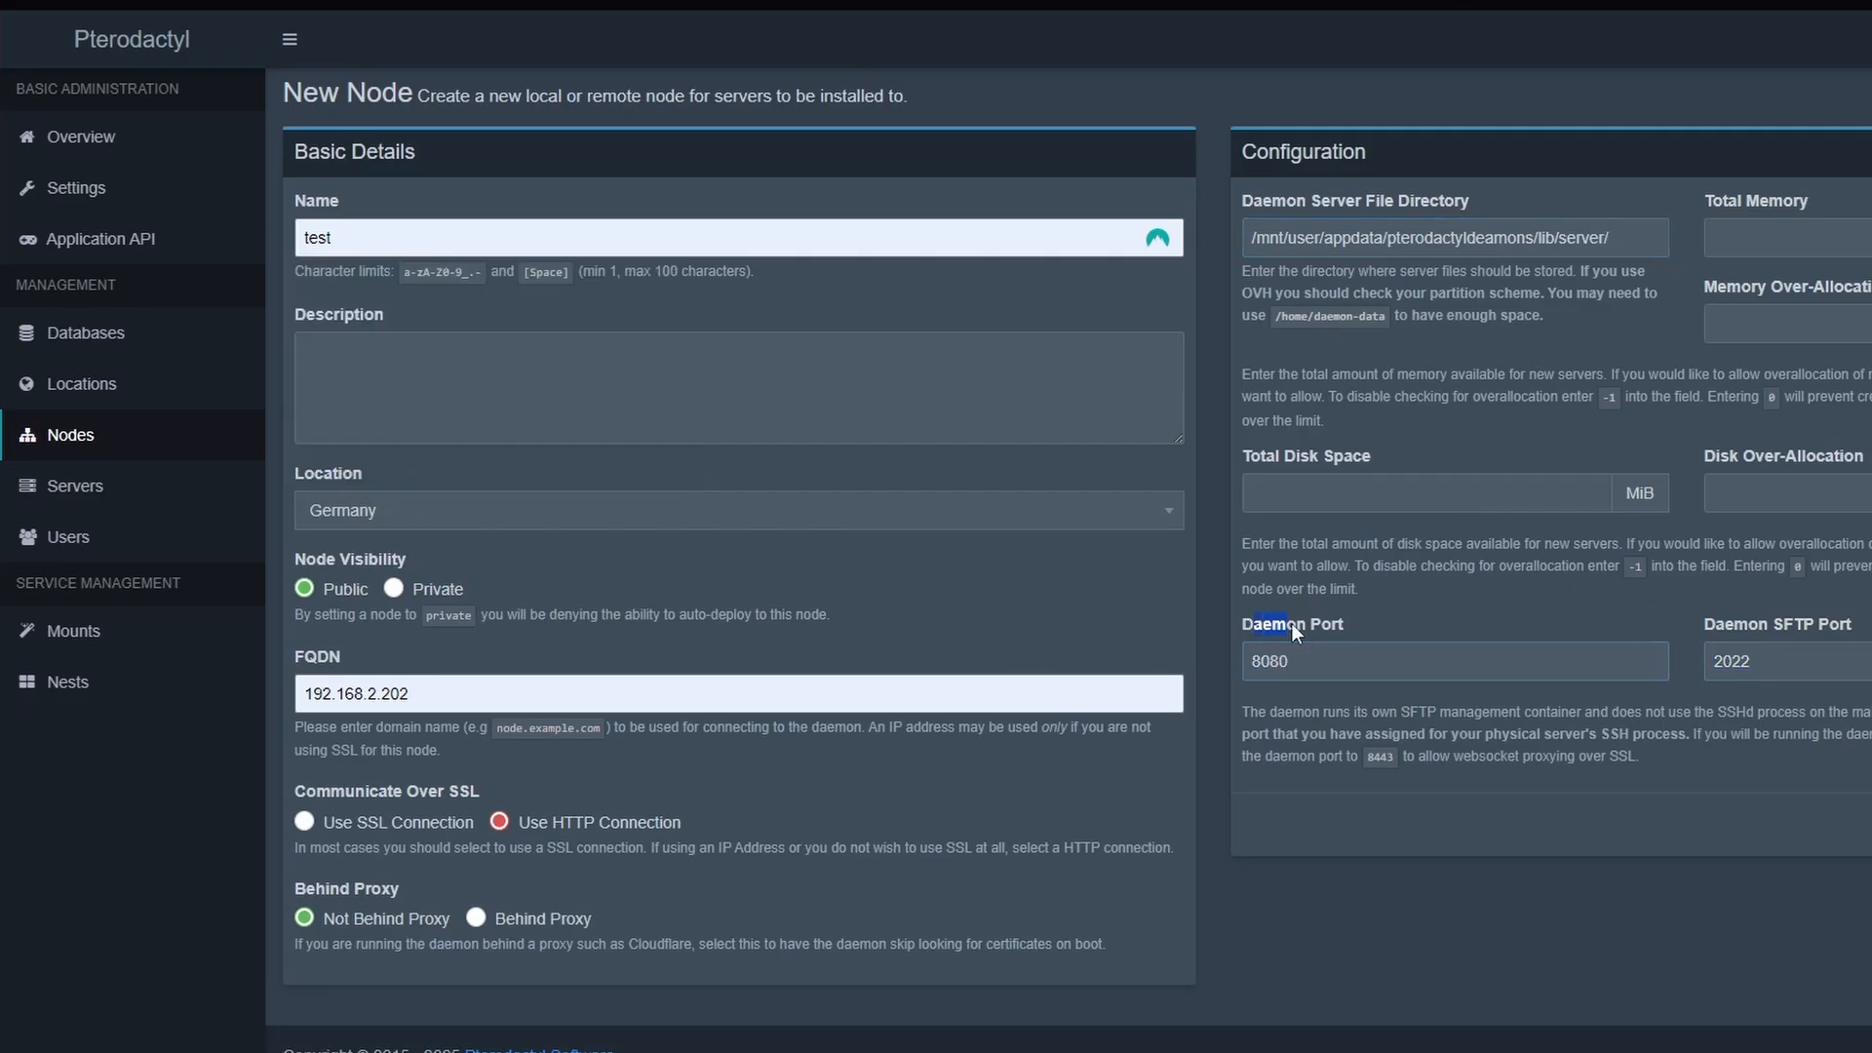
pyautogui.click(1363, 630)
pyautogui.click(1356, 669)
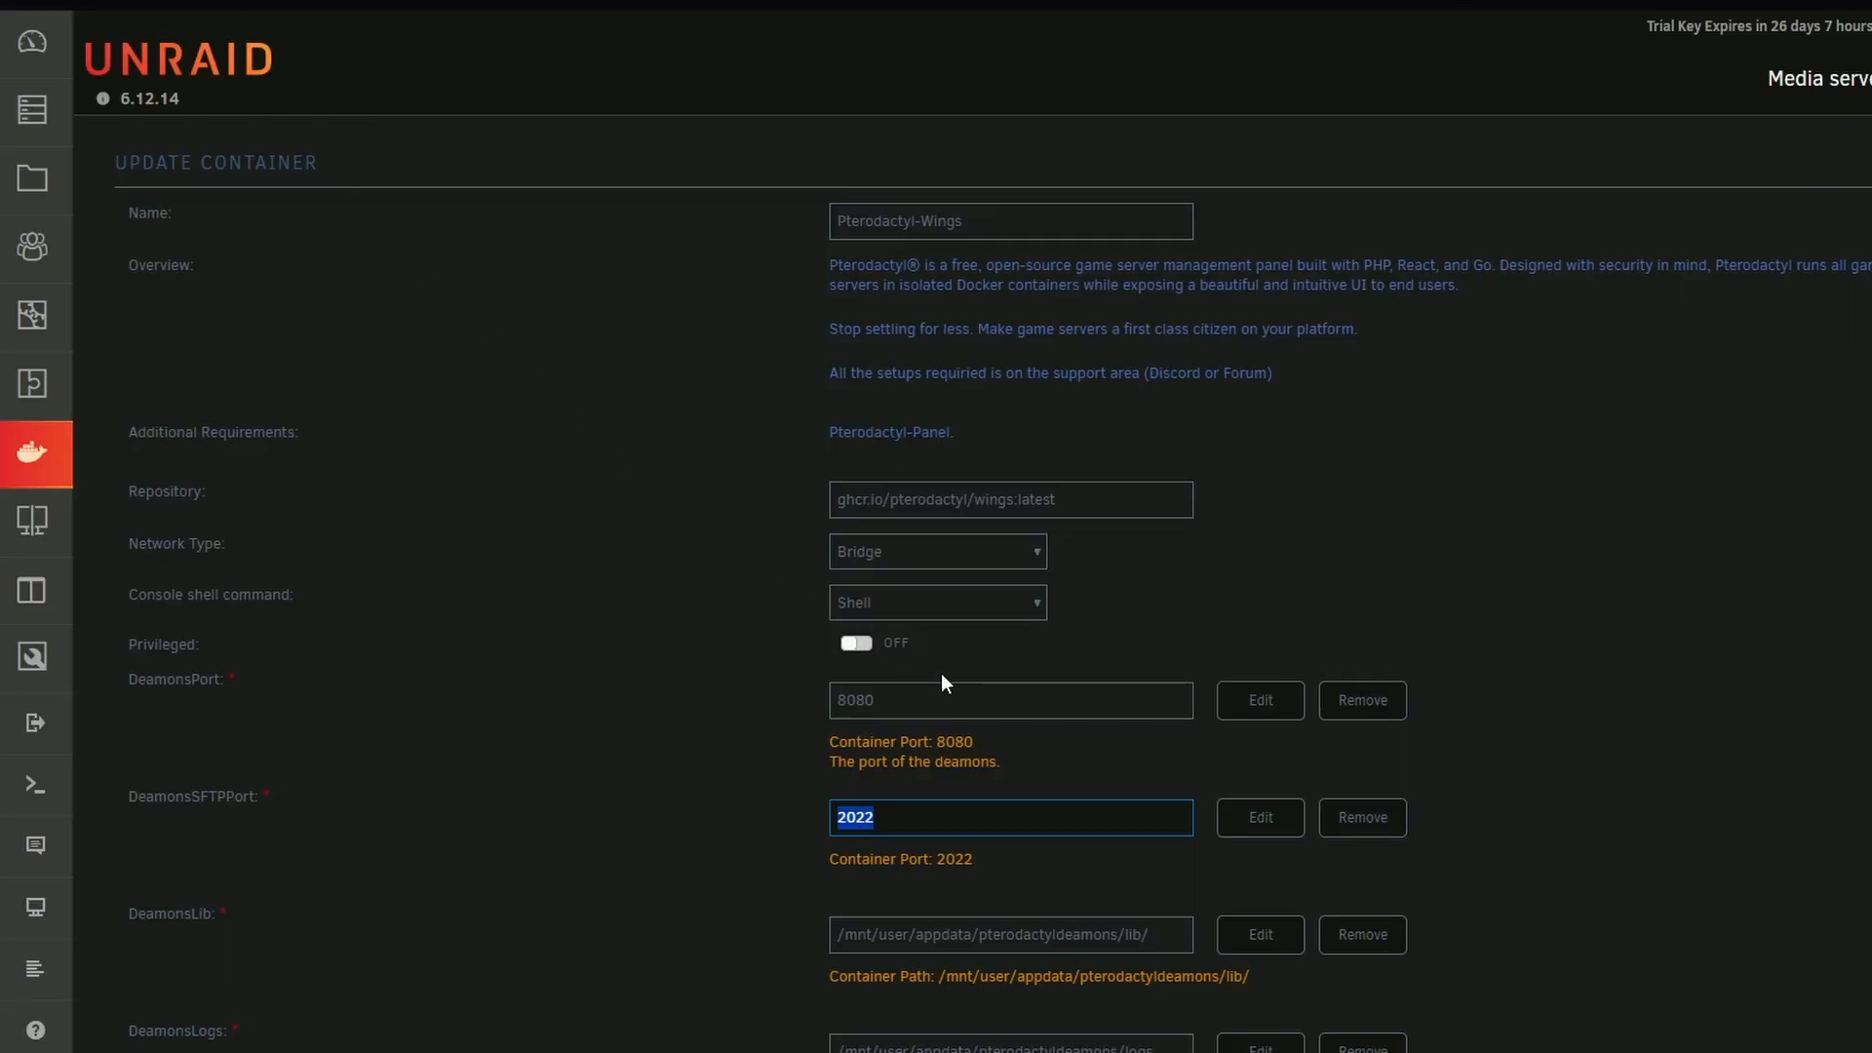
pyautogui.hotkey('ctrl', 'a')
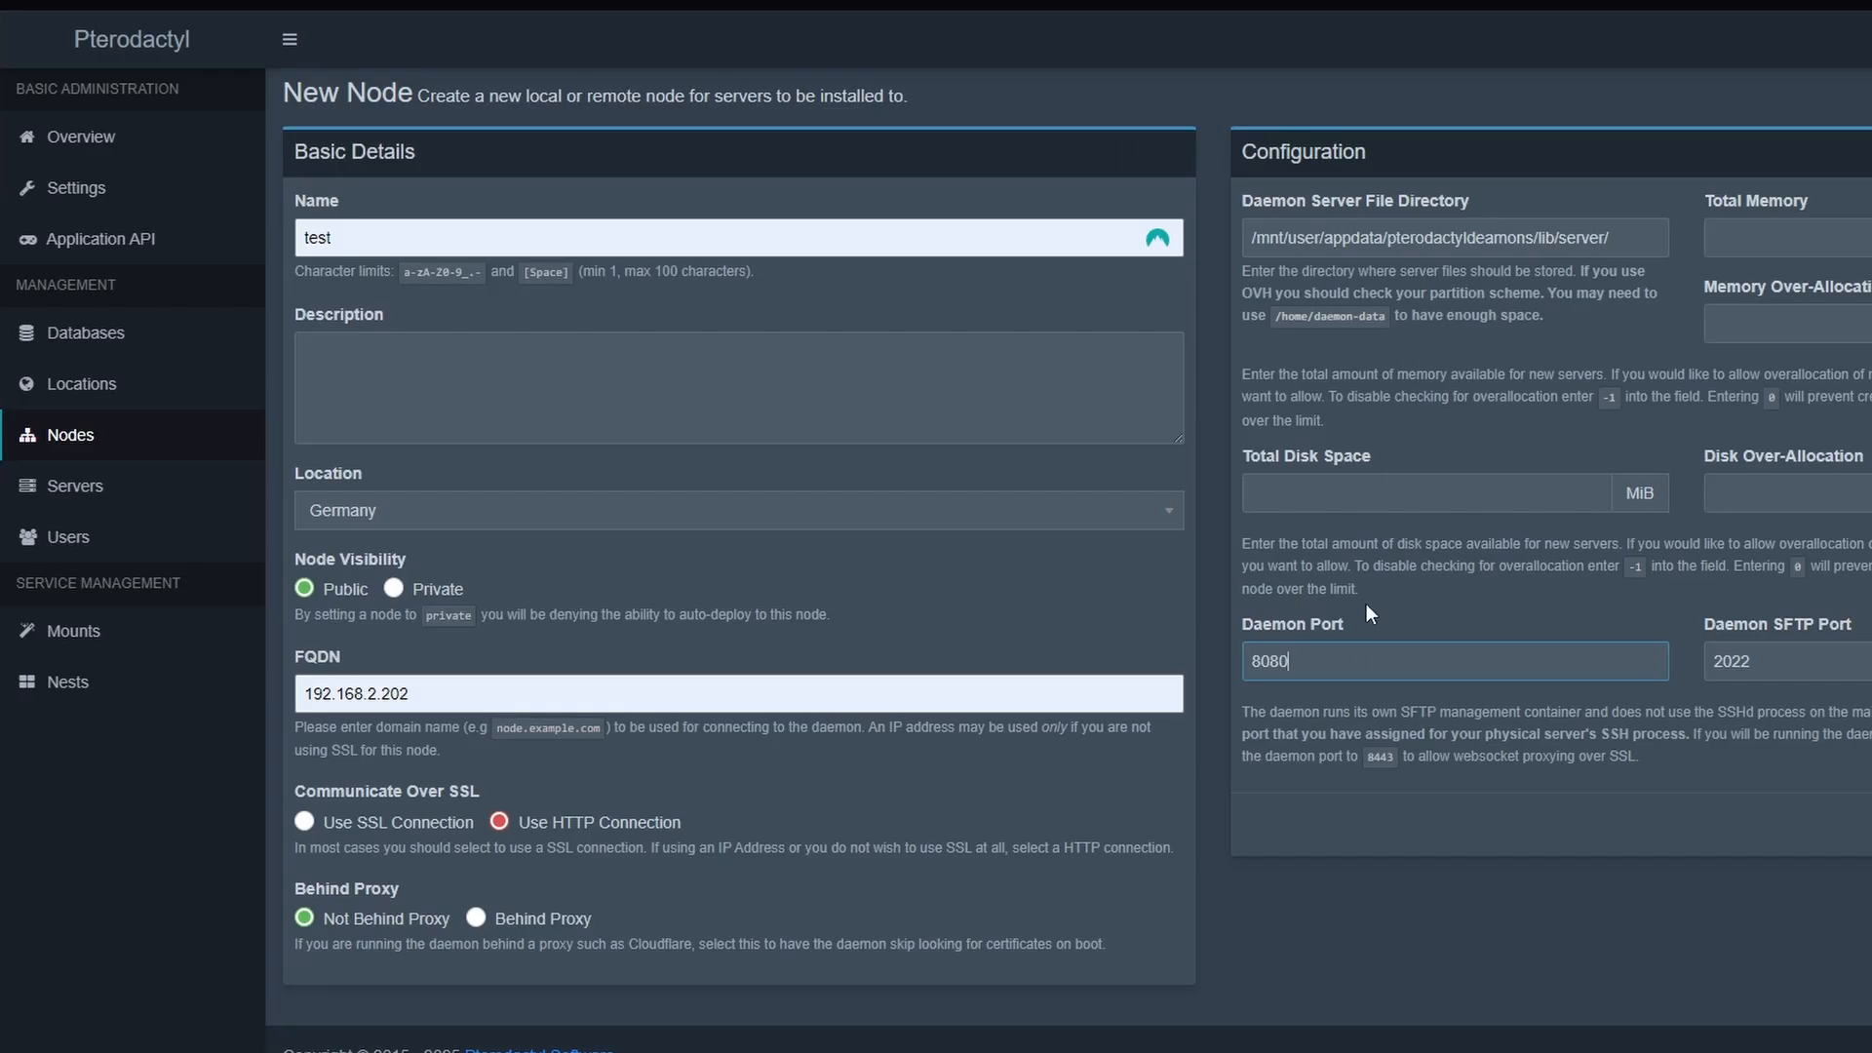
pyautogui.hotkey('ctrl', 'a')
# Set the node's total memory to 8192 and total disk space to 7879 MiB, both with over-allocation 0
pyautogui.click(1808, 235)
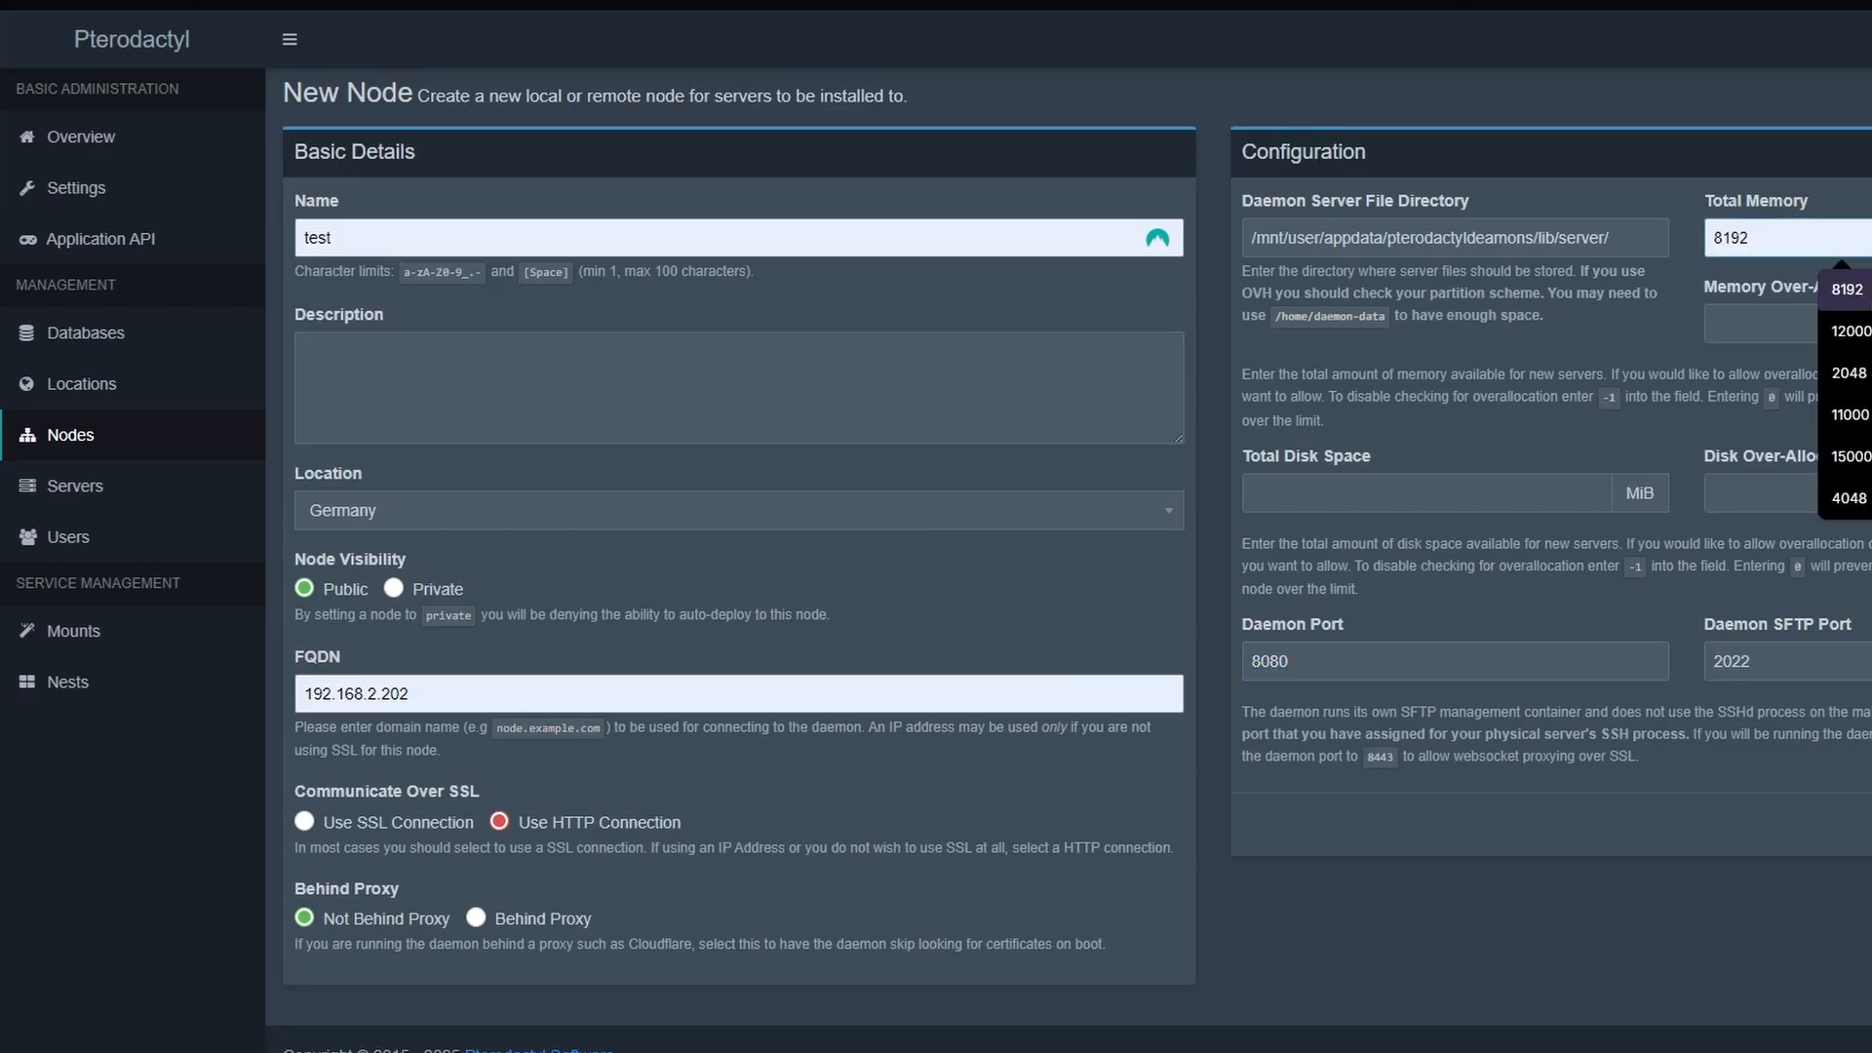
pyautogui.click(1836, 291)
pyautogui.click(1796, 325)
pyautogui.click(1449, 496)
pyautogui.click(1447, 542)
pyautogui.moveTo(1450, 501); pyautogui.dragTo(1170, 504)
pyautogui.press('BackSpace')
pyautogui.write('7879')
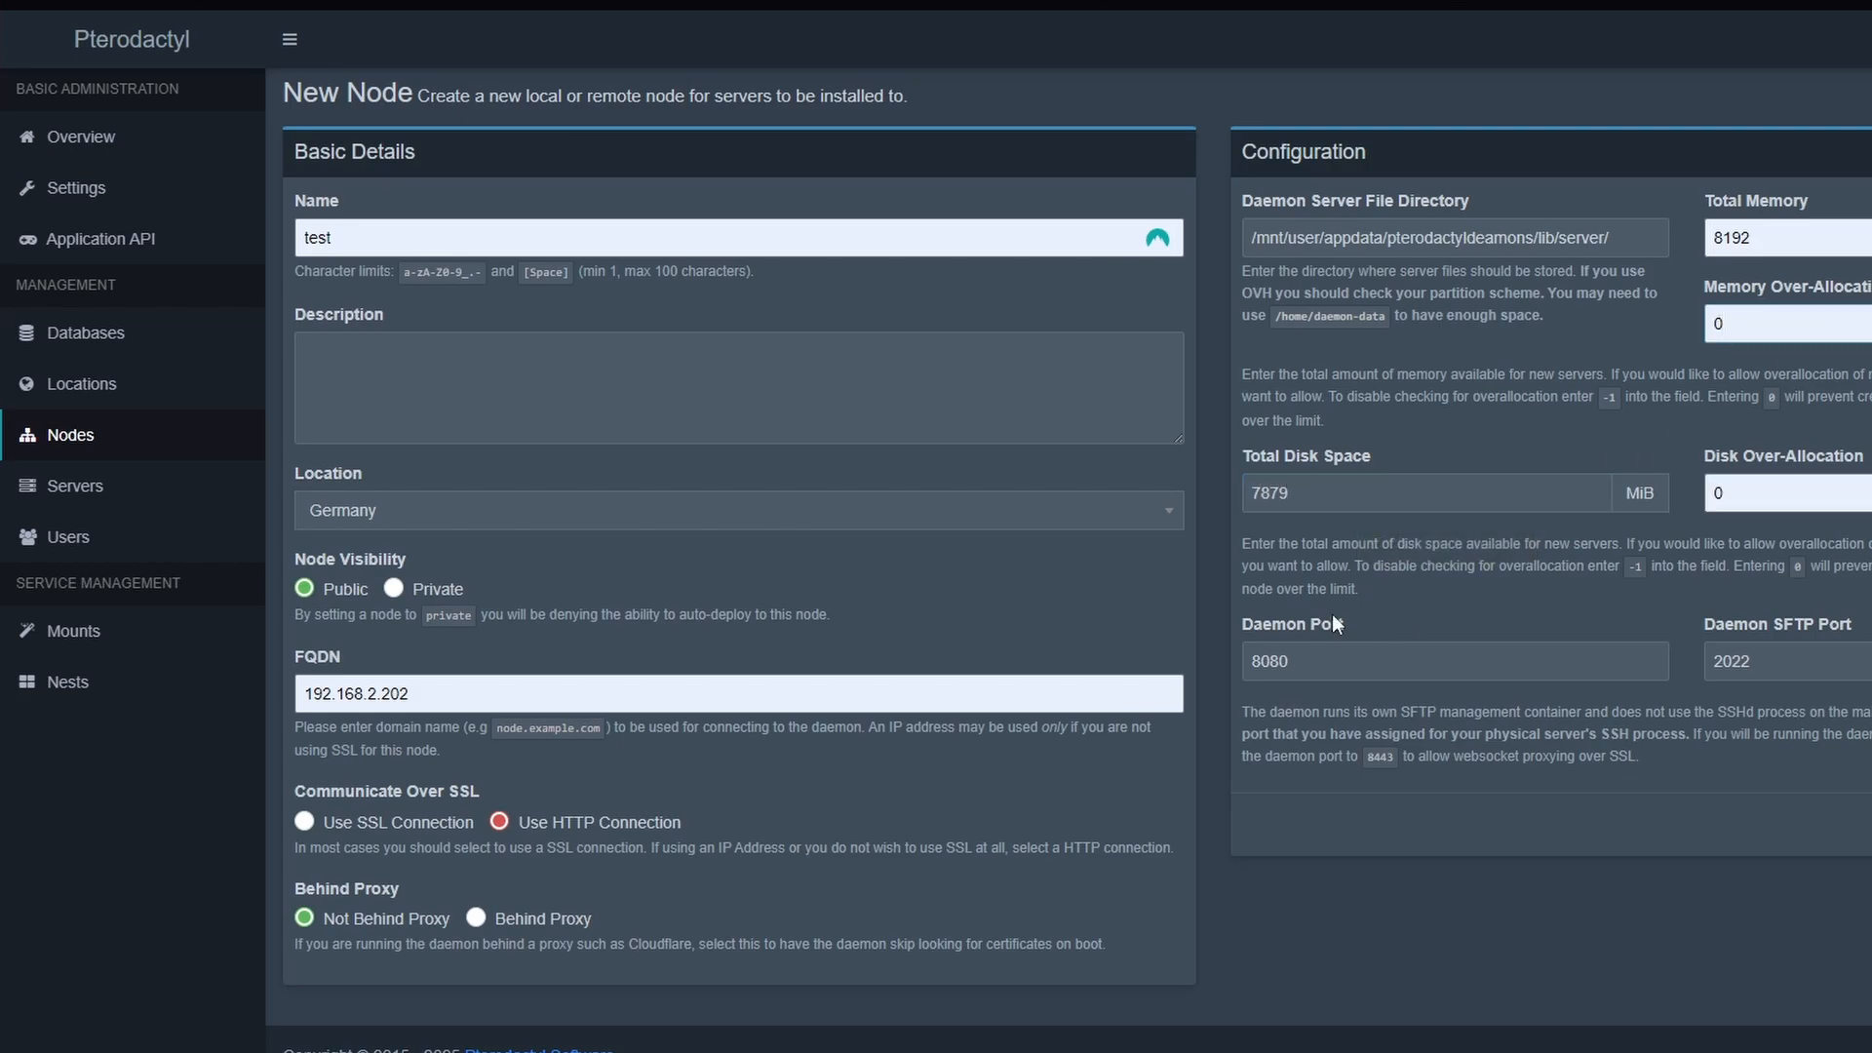
pyautogui.moveTo(1419, 505); pyautogui.dragTo(1273, 515)
pyautogui.moveTo(1796, 236); pyautogui.dragTo(1663, 240)
pyautogui.moveTo(1355, 493); pyautogui.dragTo(1191, 499)
# Leave the new node form, open the configuration of HorizonNovaNode and select the whole configuration file text
pyautogui.click(76, 435)
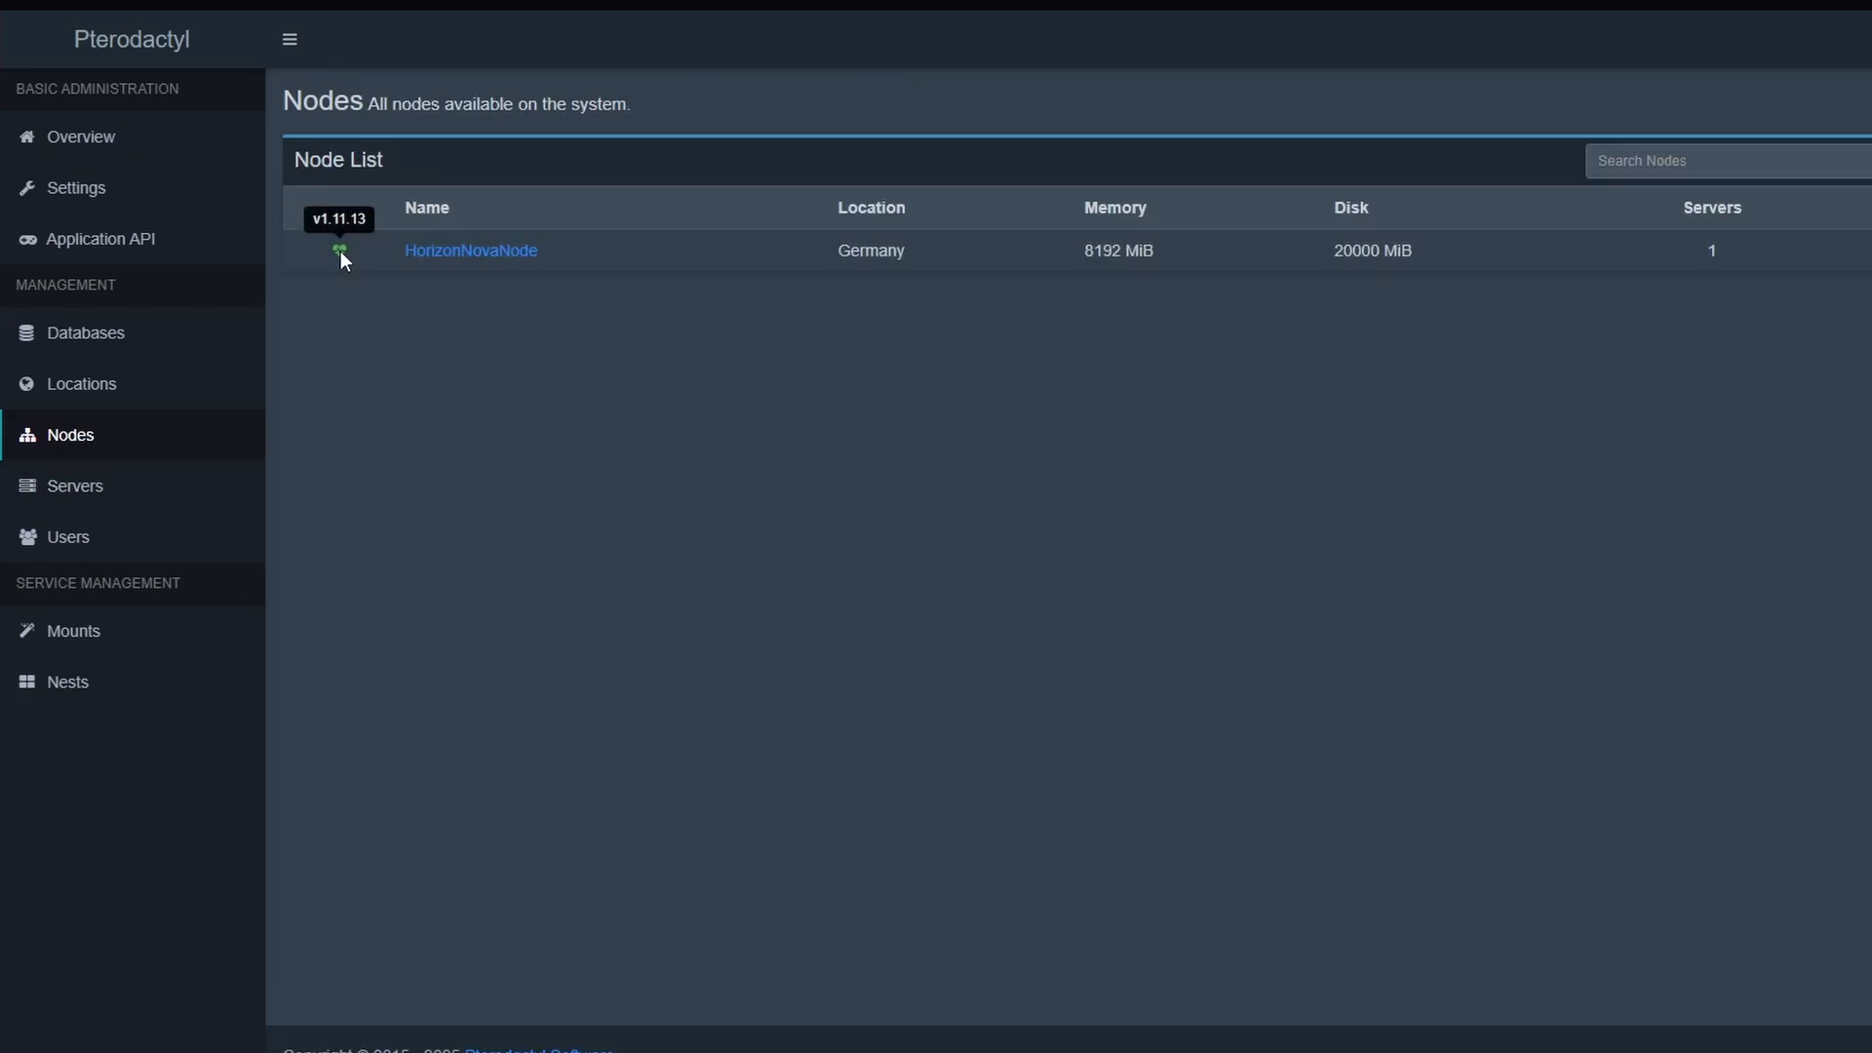
pyautogui.click(445, 249)
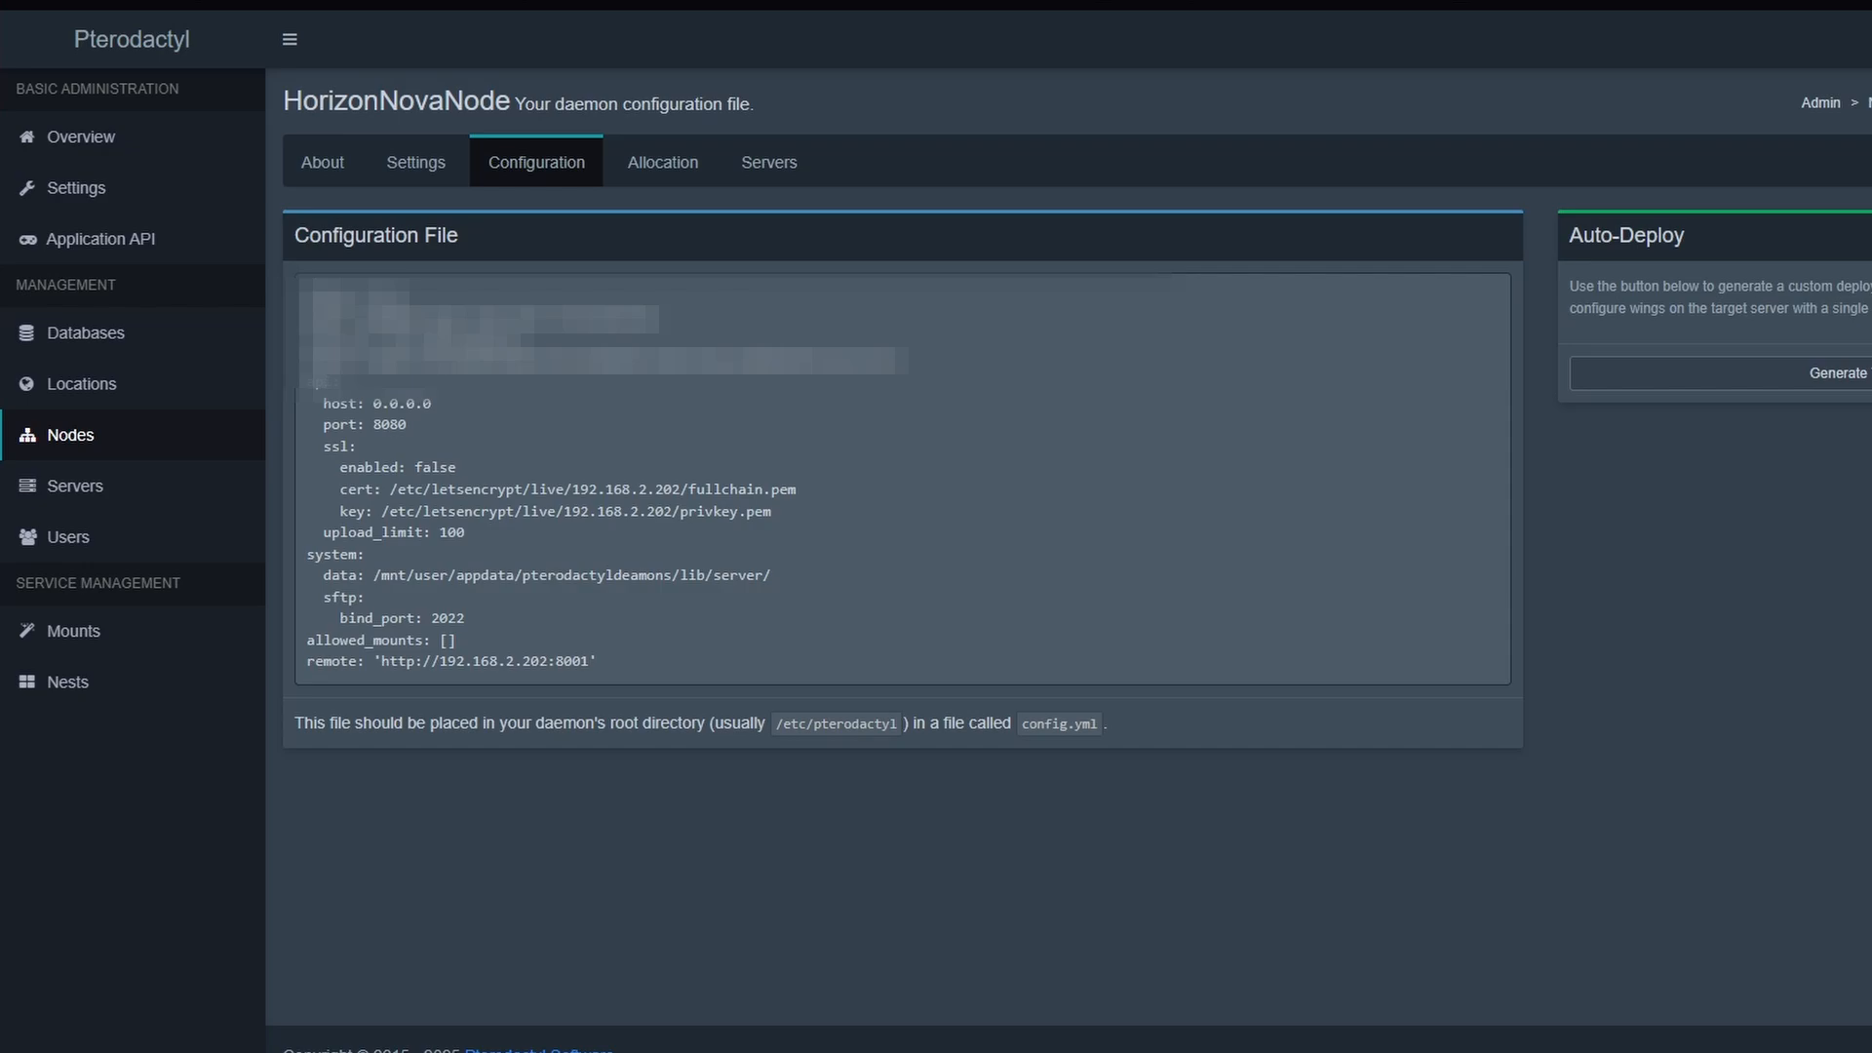
pyautogui.moveTo(652, 651); pyautogui.dragTo(300, 285)
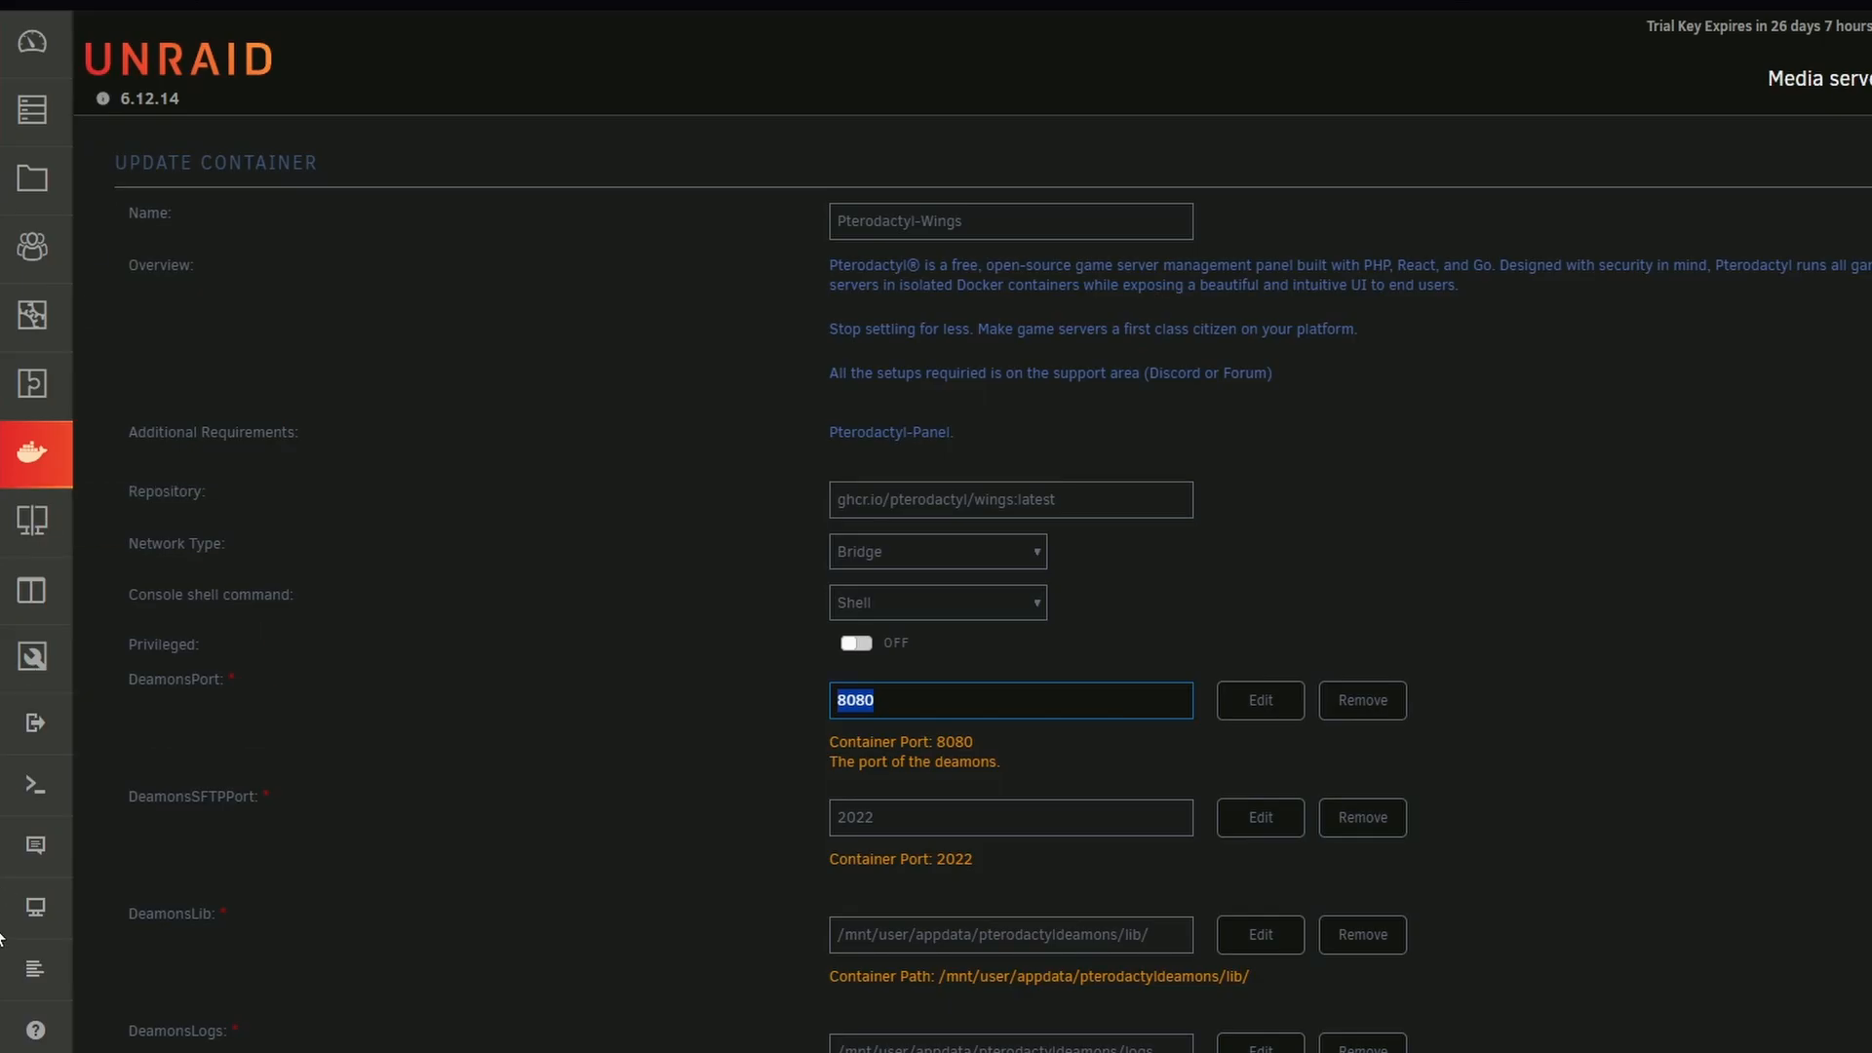
# Open the Unraid terminal and change to the directory /mnt/user/appdata/pterodactyldeamons/etc
pyautogui.click(35, 784)
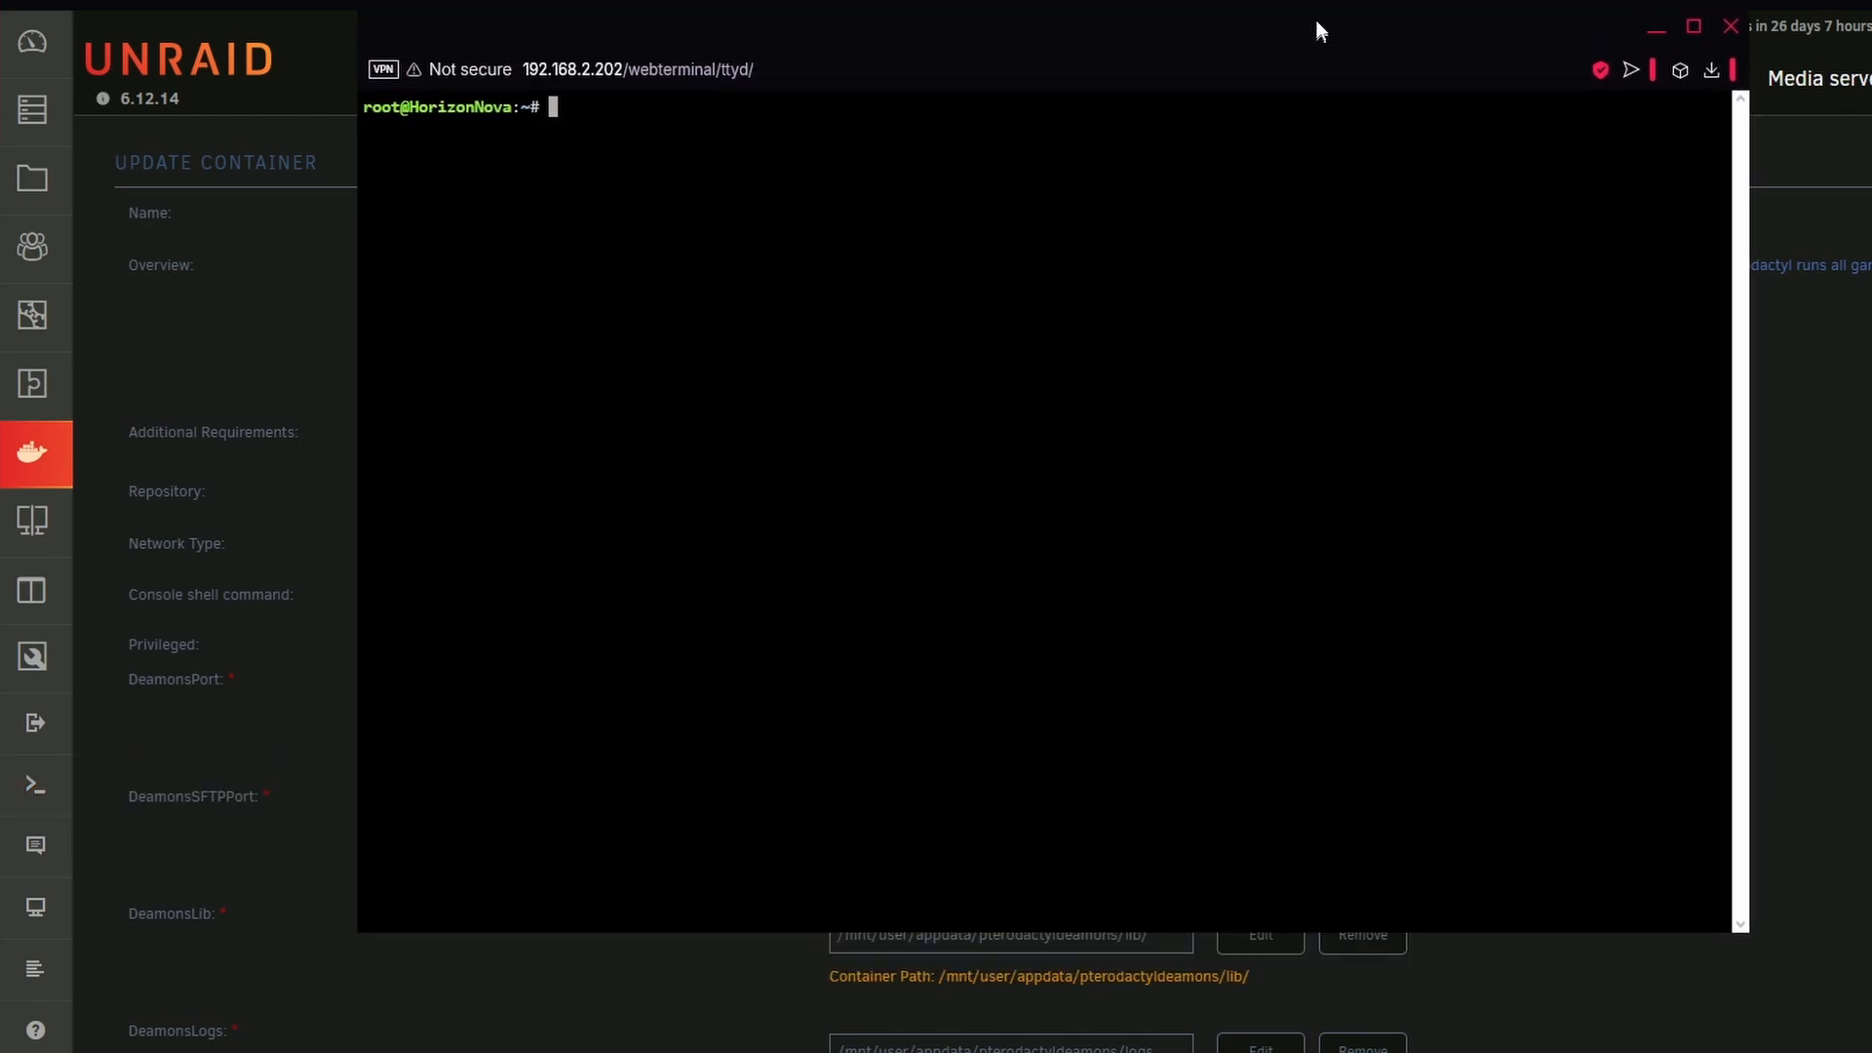
pyautogui.moveTo(1316, 21); pyautogui.dragTo(1318, 10)
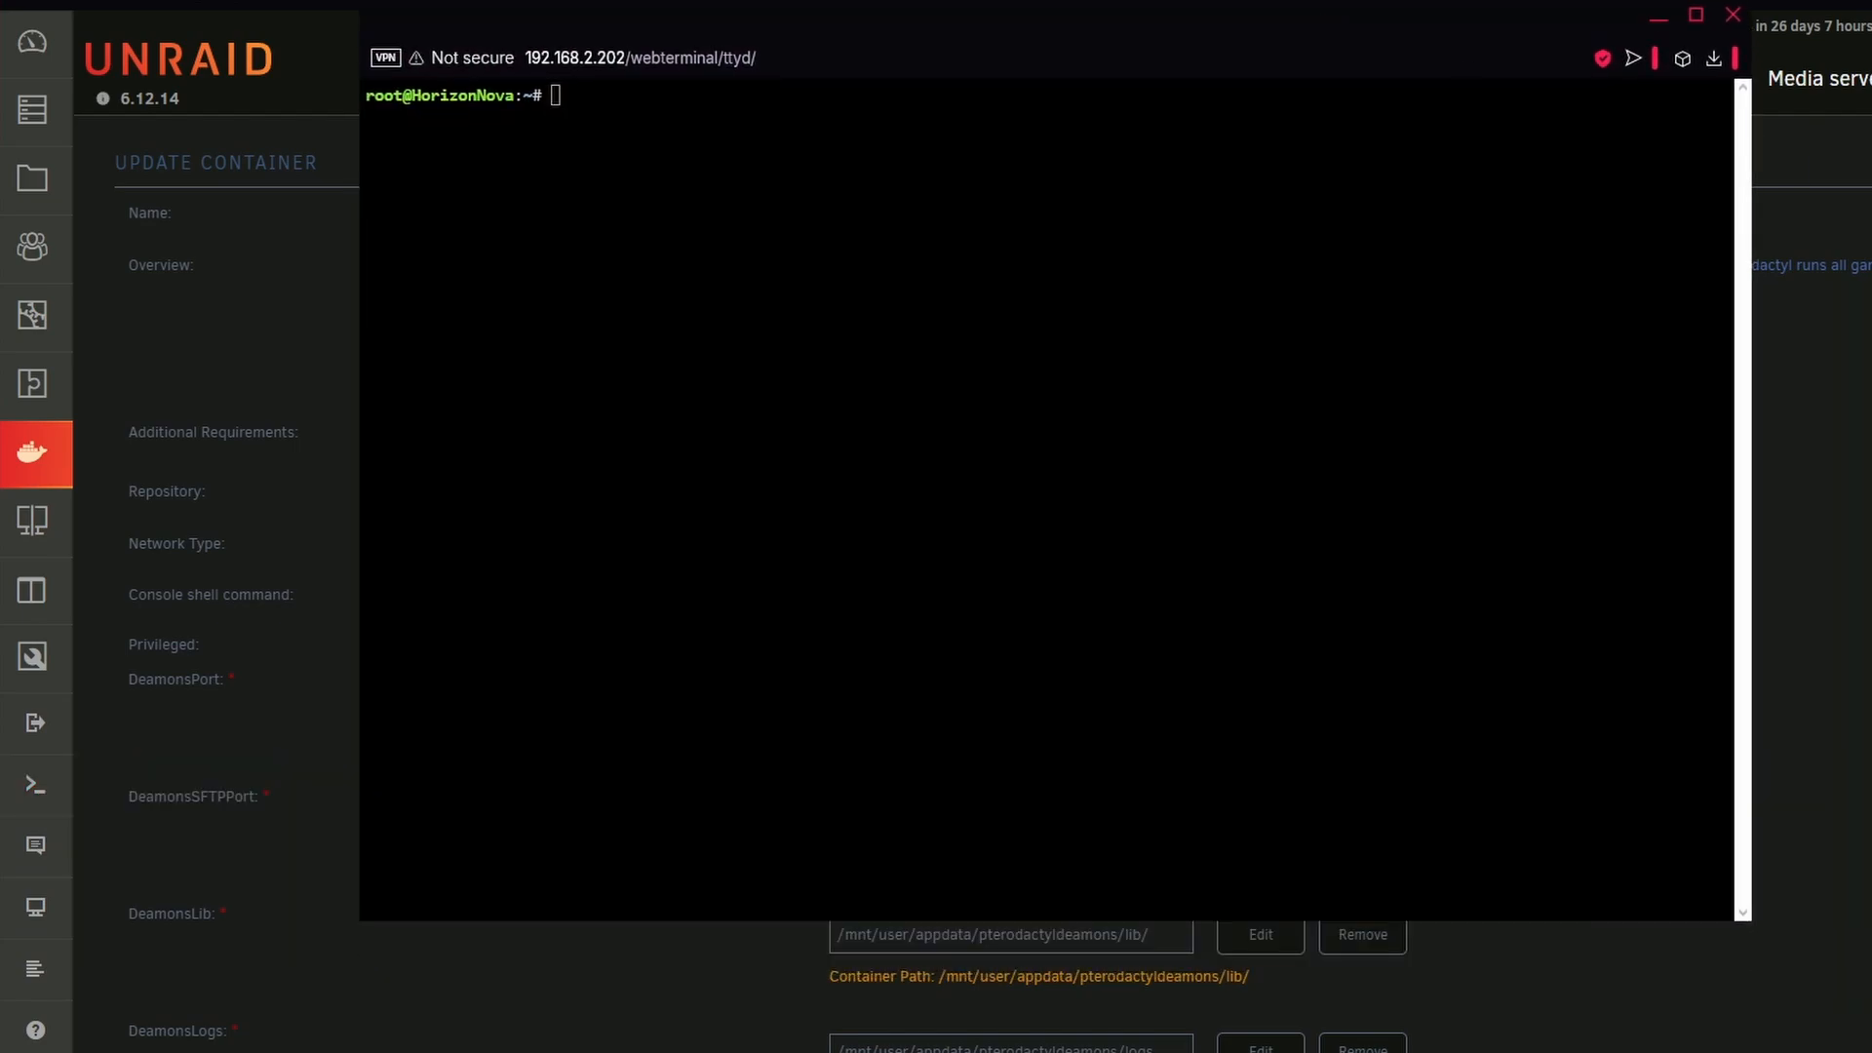
pyautogui.click(951, 380)
pyautogui.write('cd /mnt/user/appdata/pterodactyldeamons/etc')
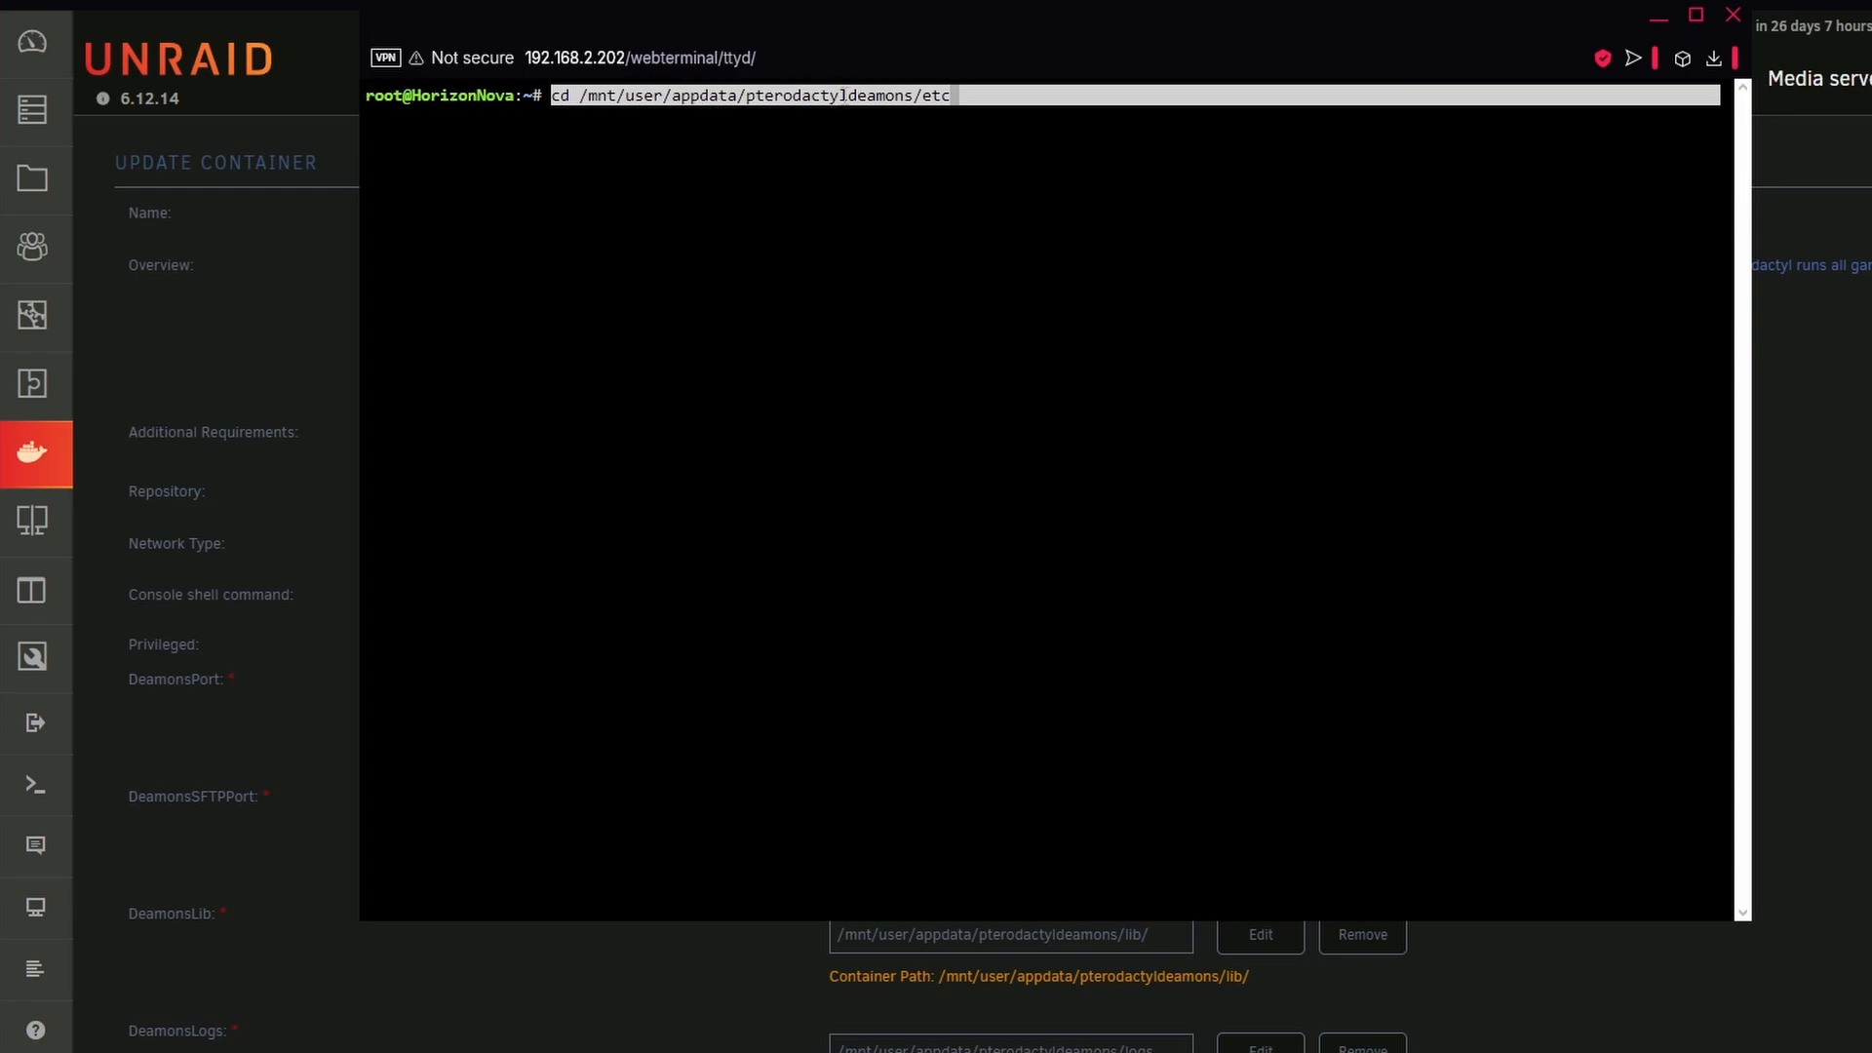
pyautogui.press('Return')
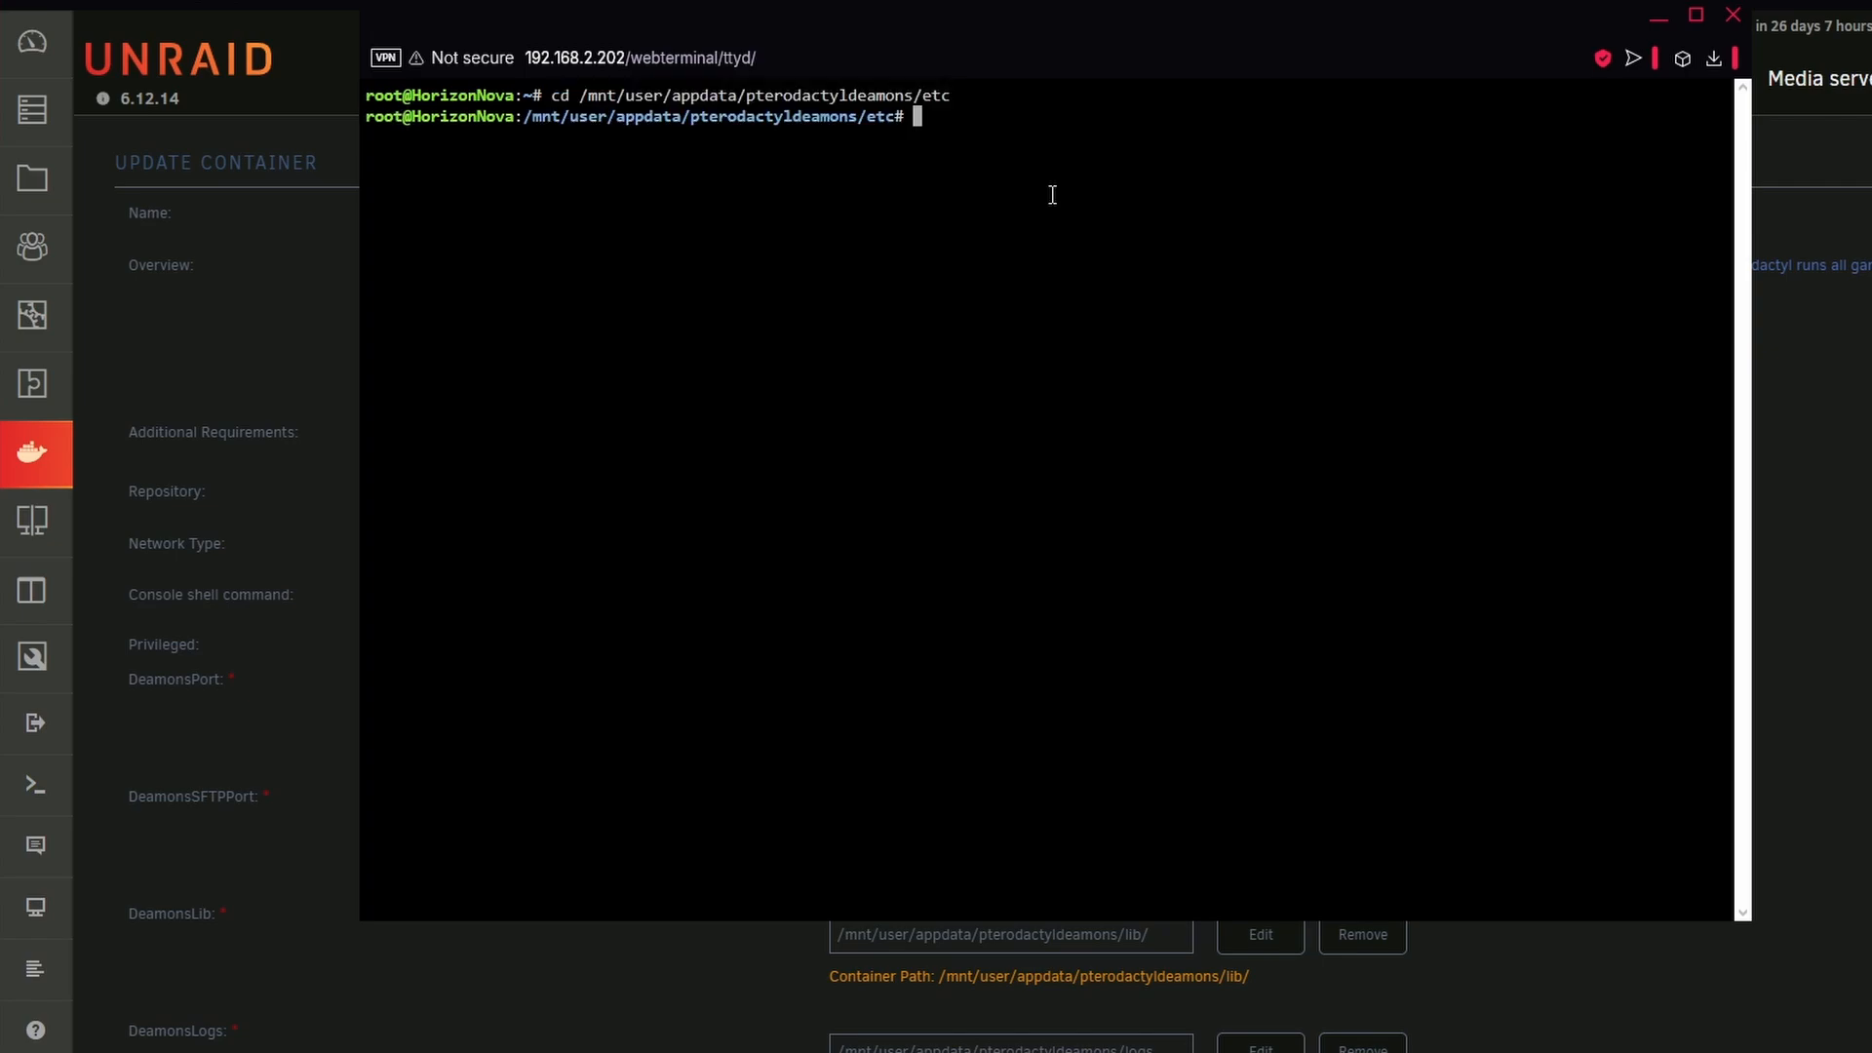
# List the directory's files and open config.yml in nano
pyautogui.write('ls')
pyautogui.press('Return')
pyautogui.write('nano config')
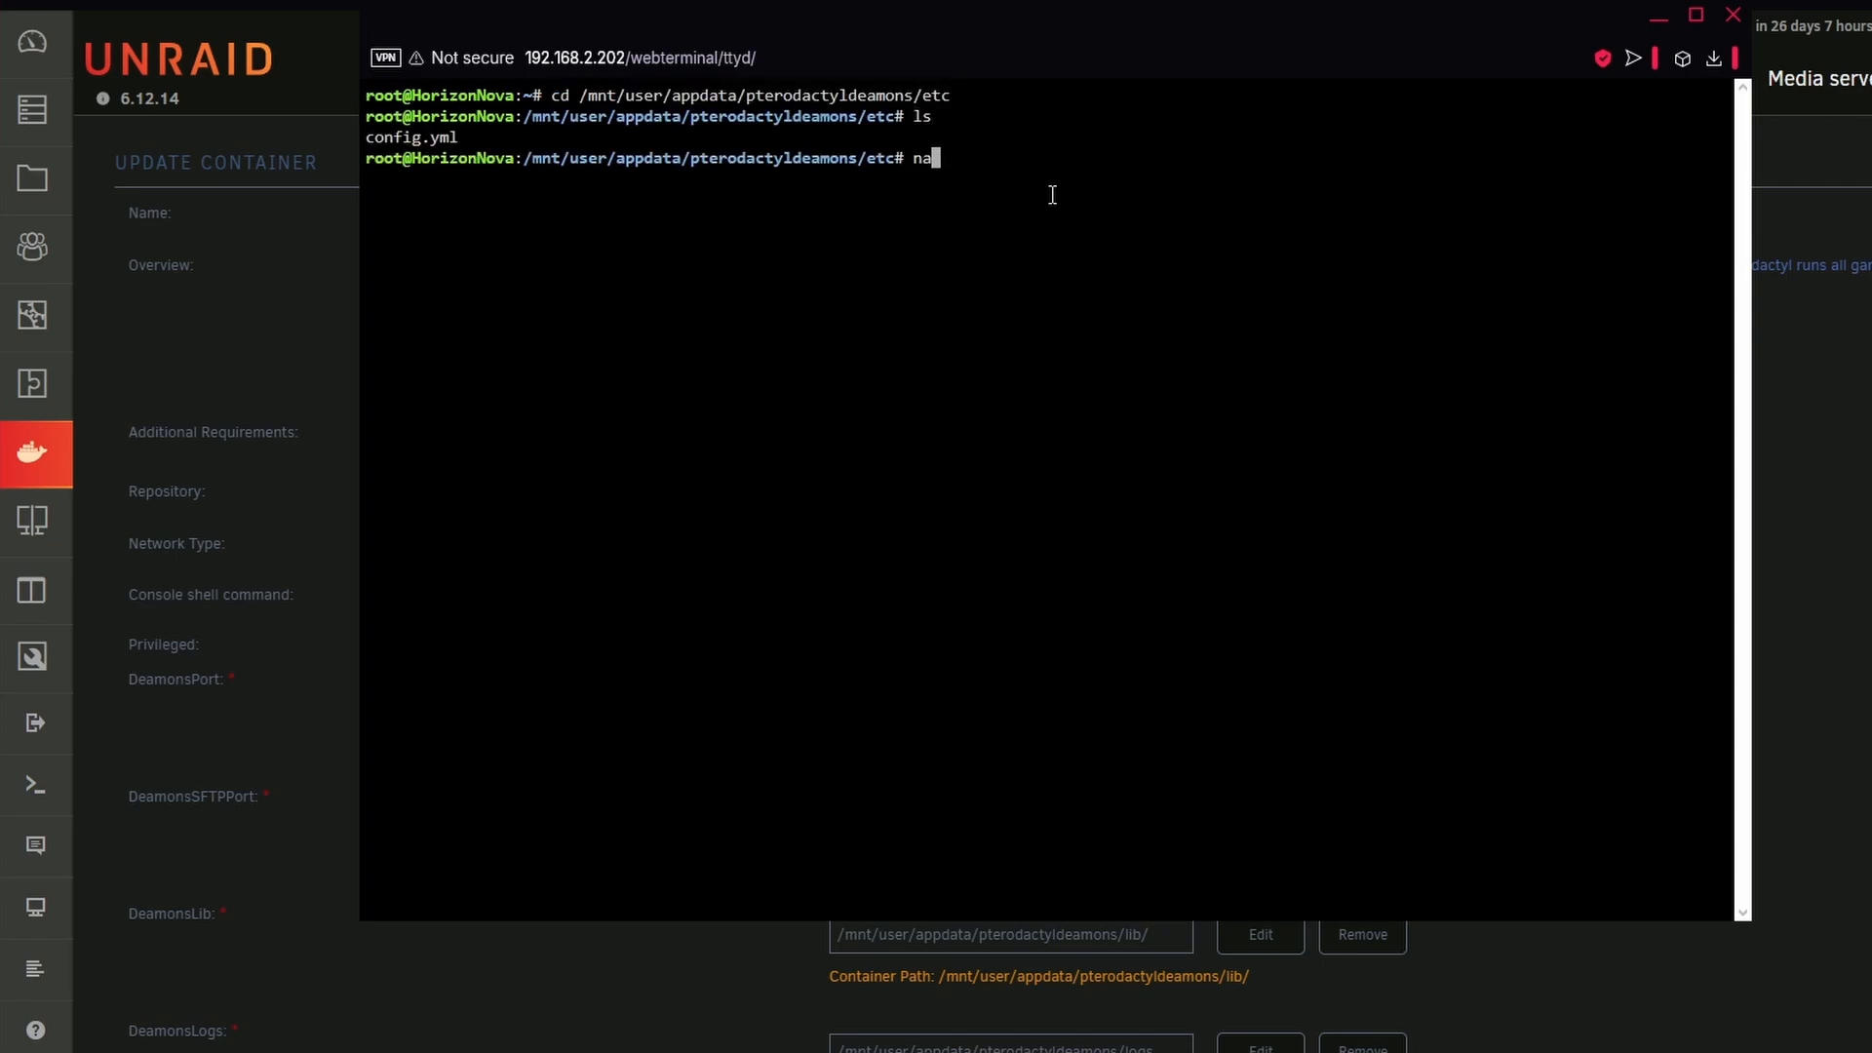
pyautogui.write('.xml')
pyautogui.press('BackSpace')
pyautogui.press('BackSpace')
pyautogui.press('BackSpace')
pyautogui.write('yml')
pyautogui.press('Return')
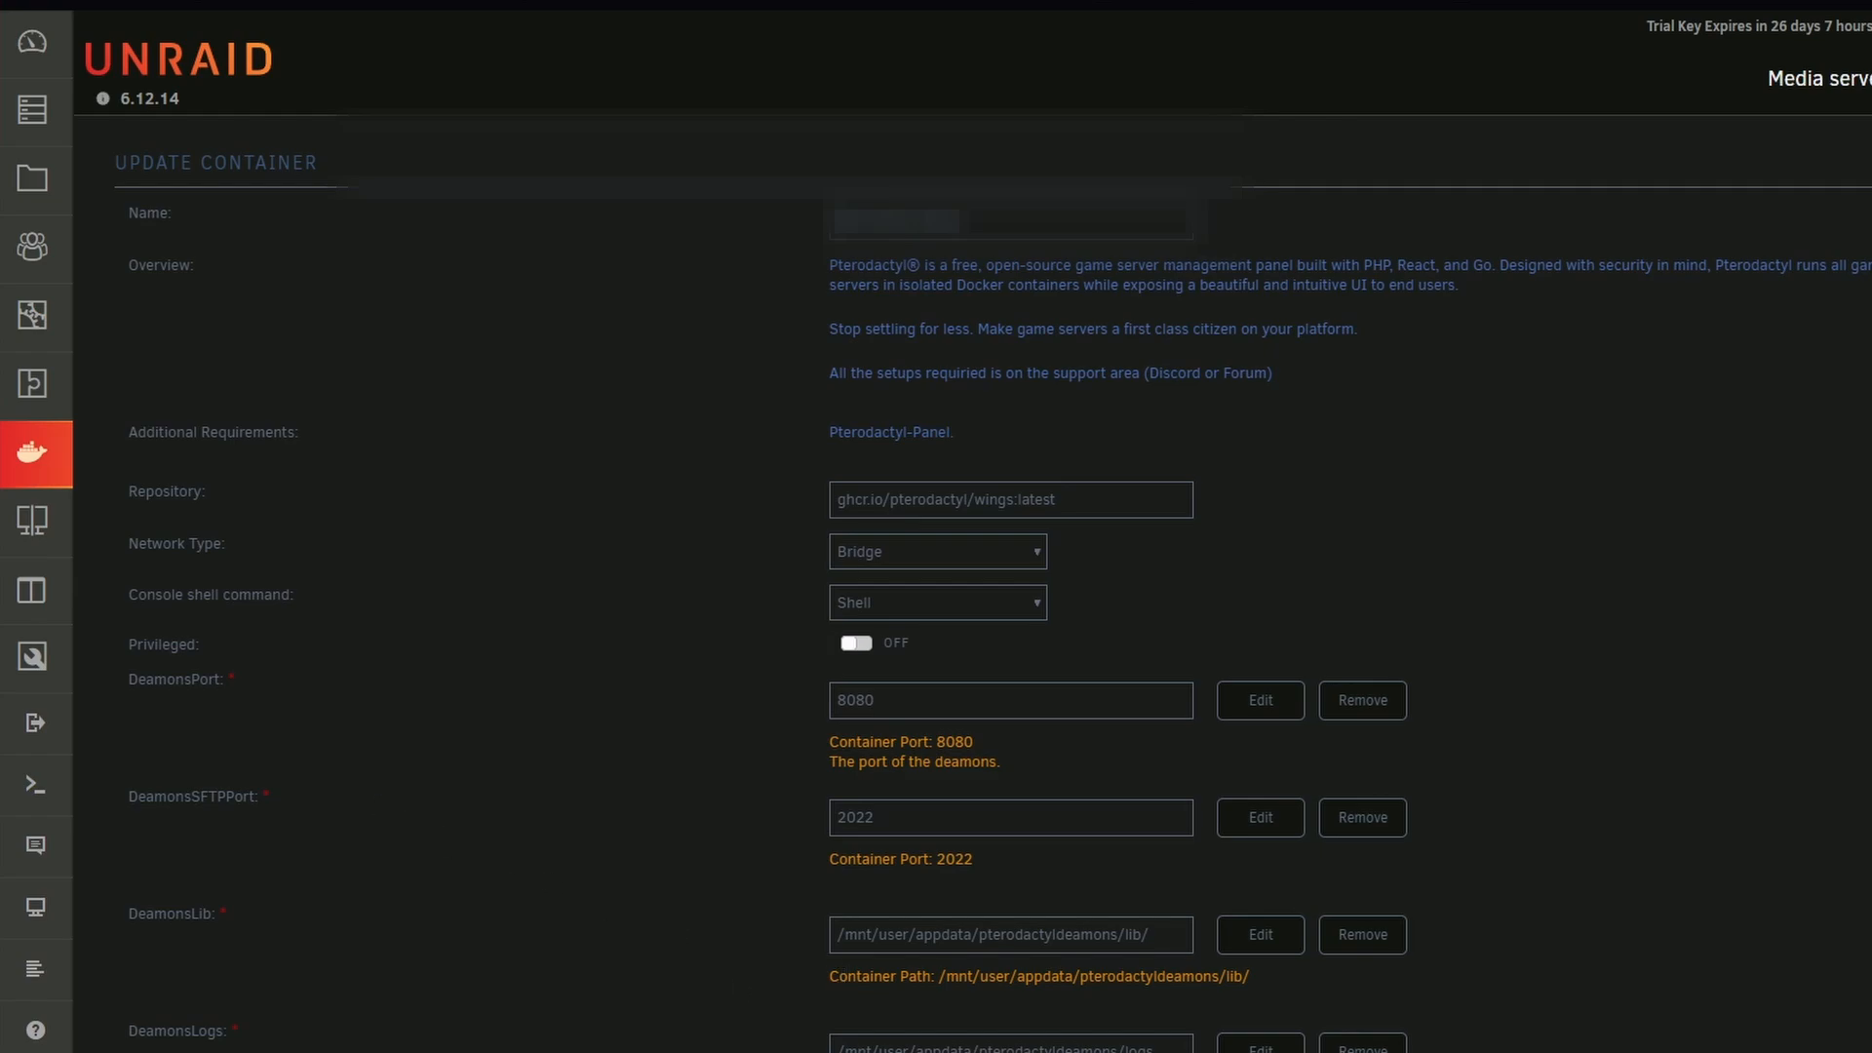
# Review the directory paths, username, timezone and user settings in the system section of config.yml
pyautogui.click(1400, 1003)
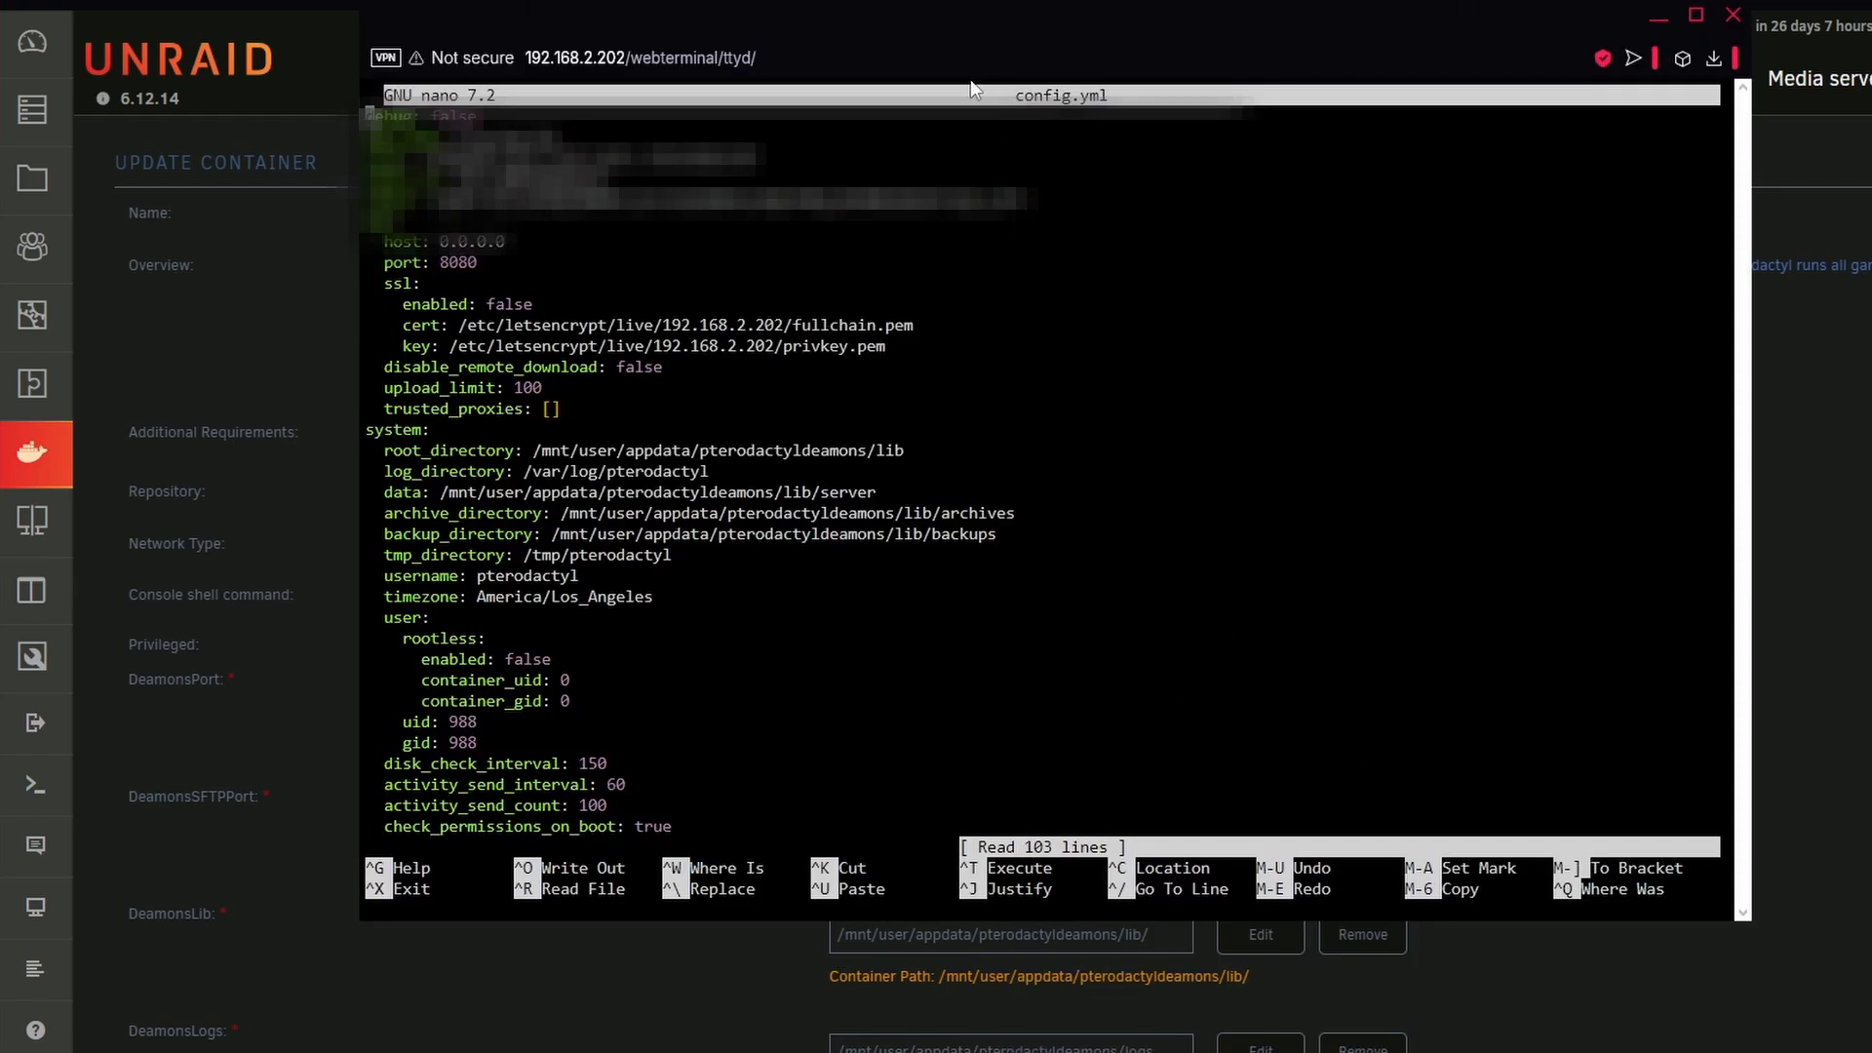
pyautogui.moveTo(401, 481); pyautogui.dragTo(709, 587)
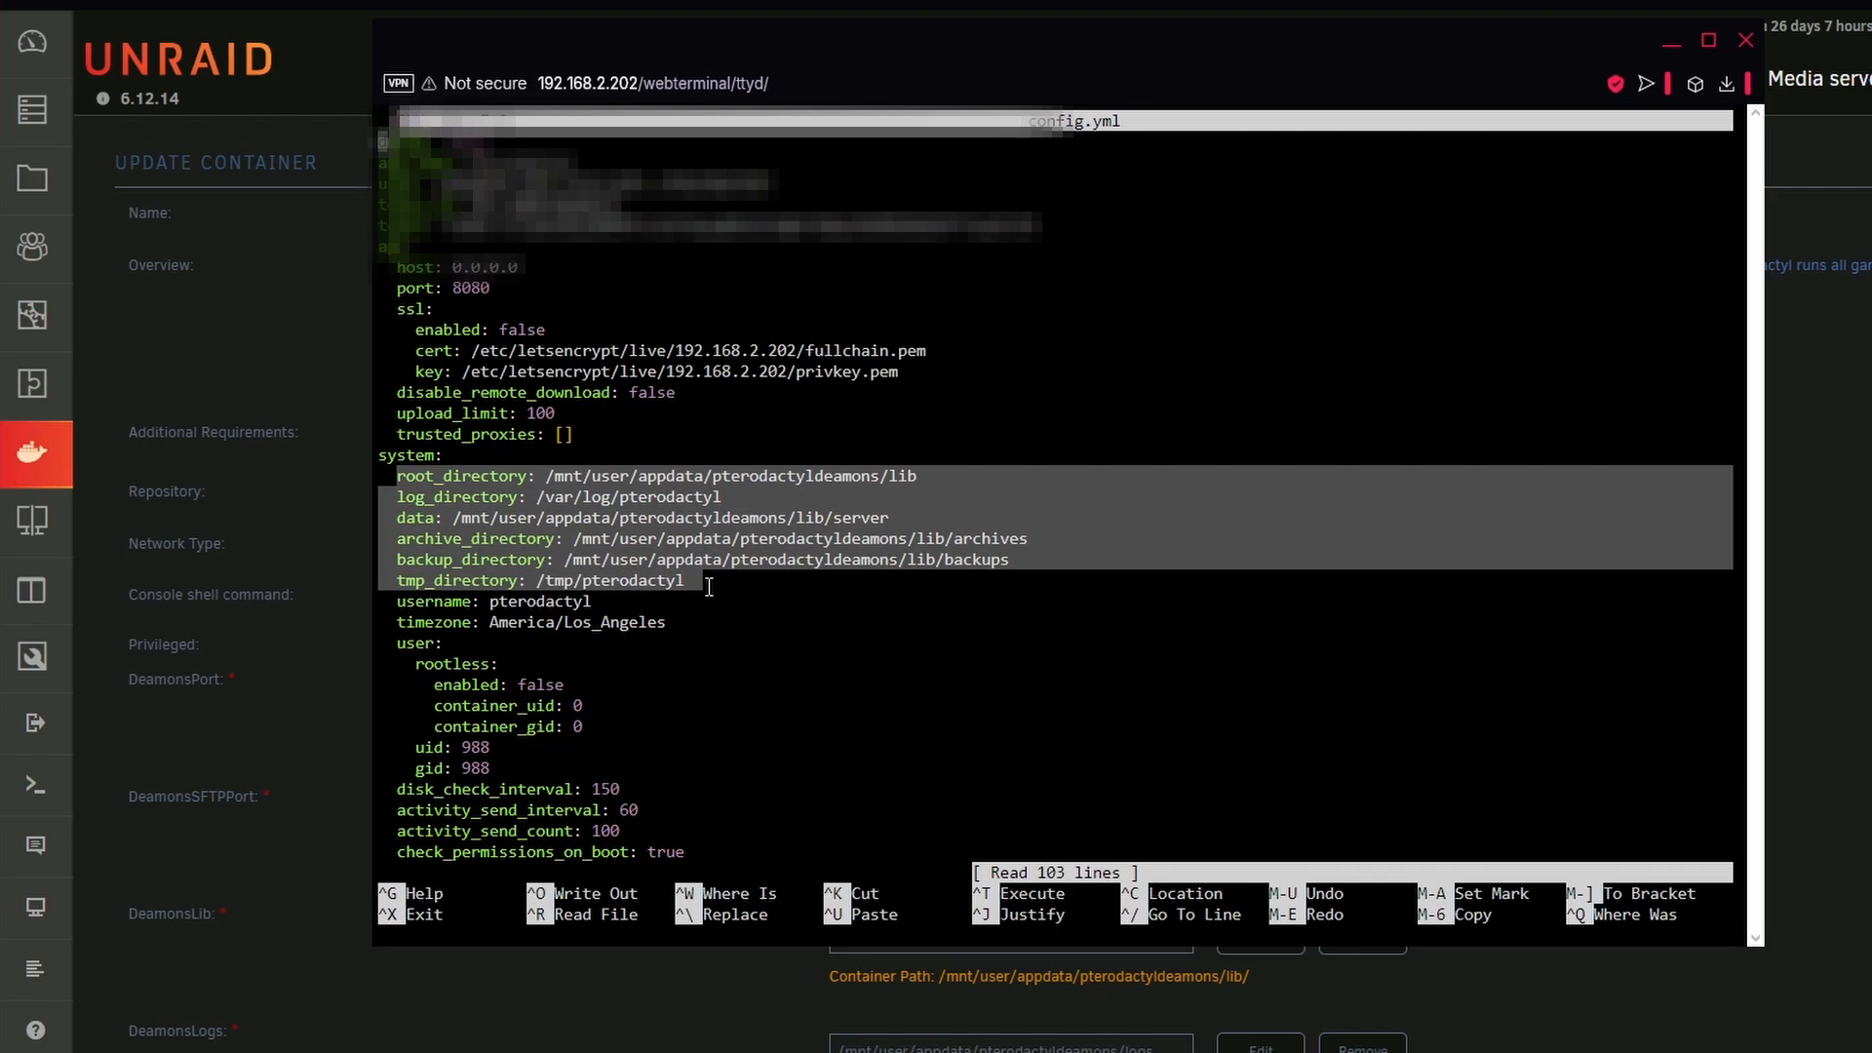
pyautogui.moveTo(400, 601); pyautogui.dragTo(501, 648)
pyautogui.click(505, 700)
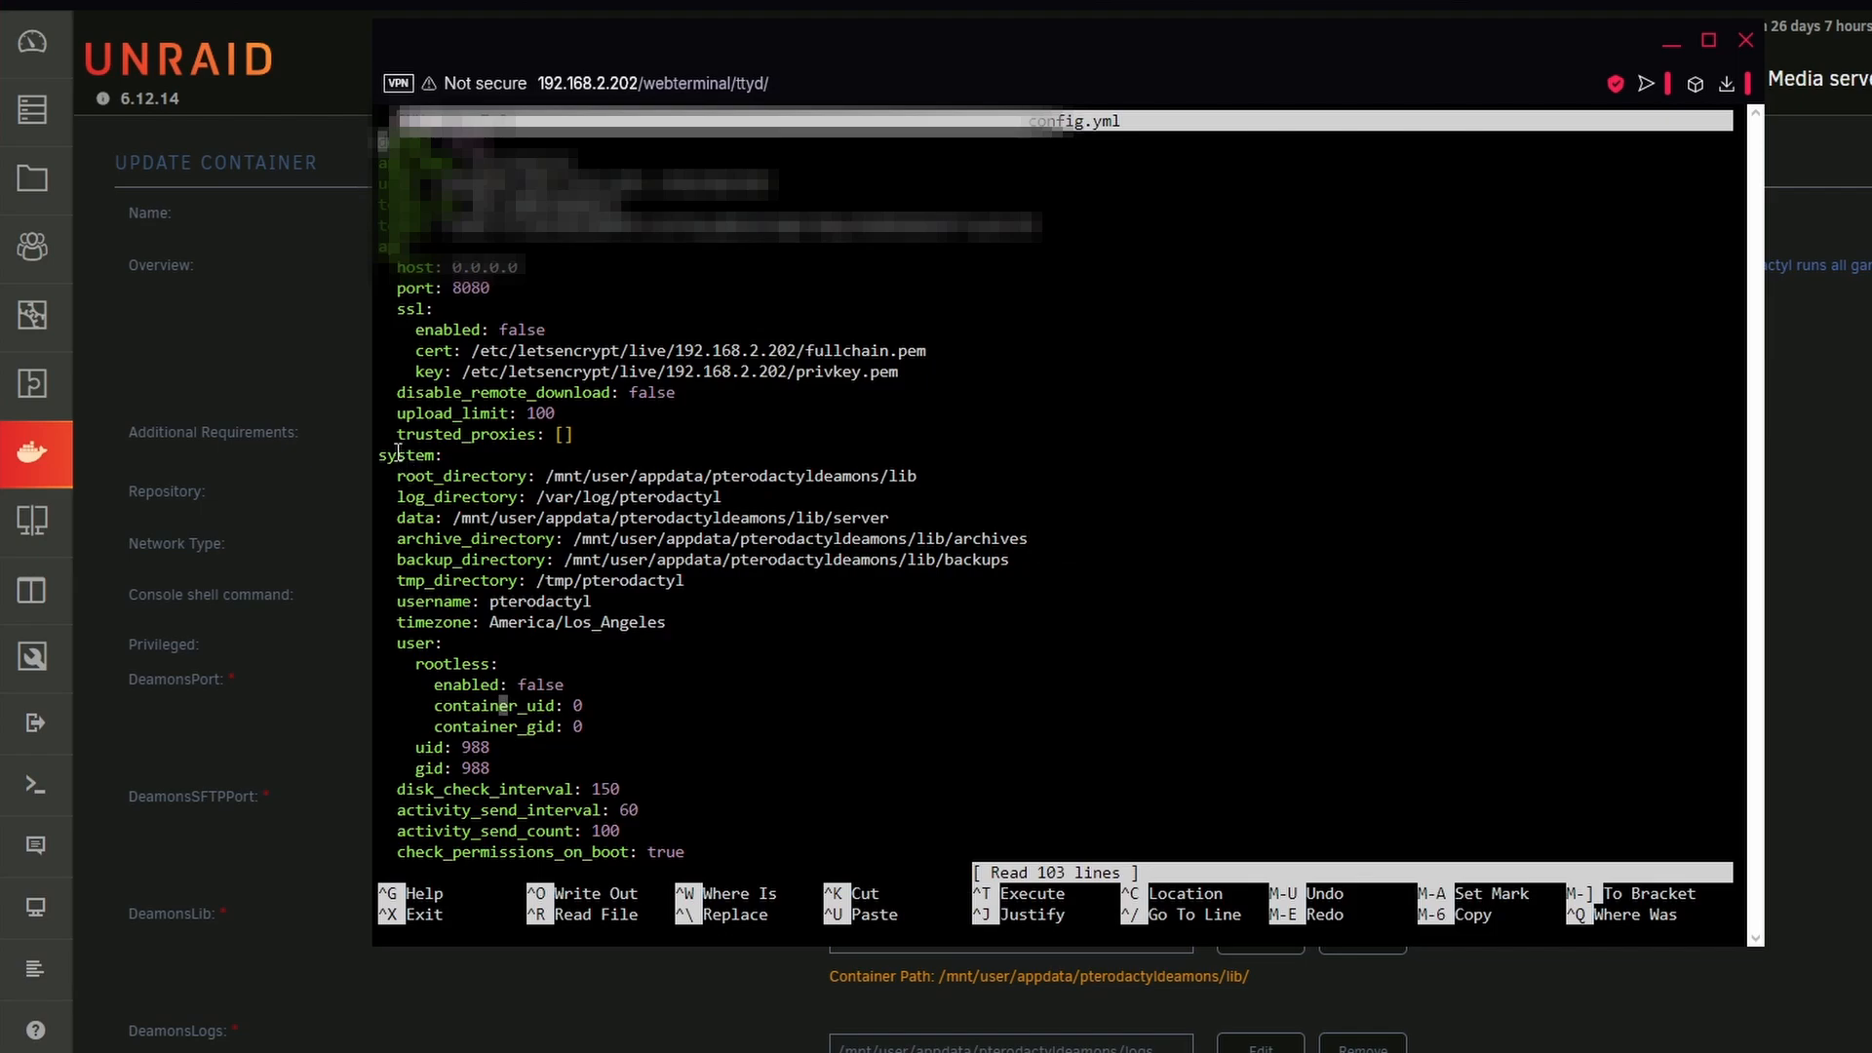
pyautogui.moveTo(403, 478); pyautogui.dragTo(685, 585)
# Examine the rest of config.yml, especially the network interface, subnet and gateway settings in the docker section
pyautogui.scroll(-10, 686, 585)
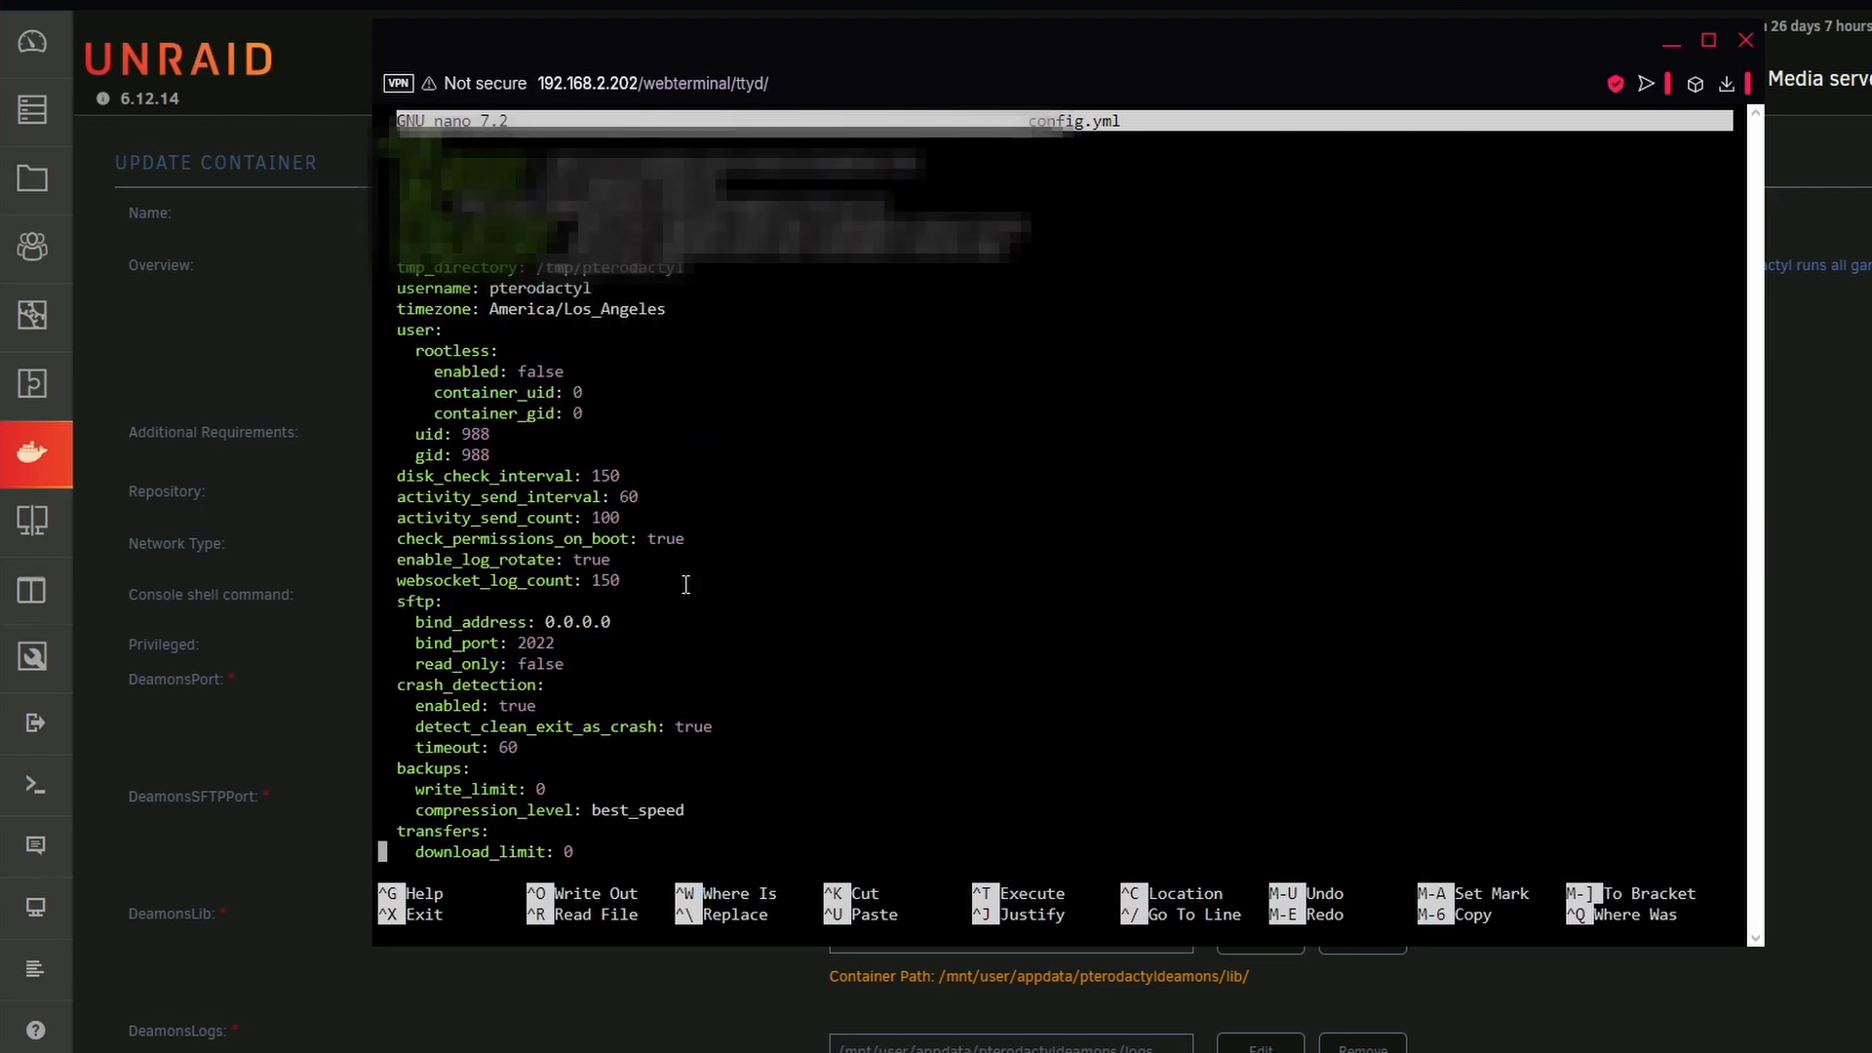
pyautogui.scroll(-10, 685, 585)
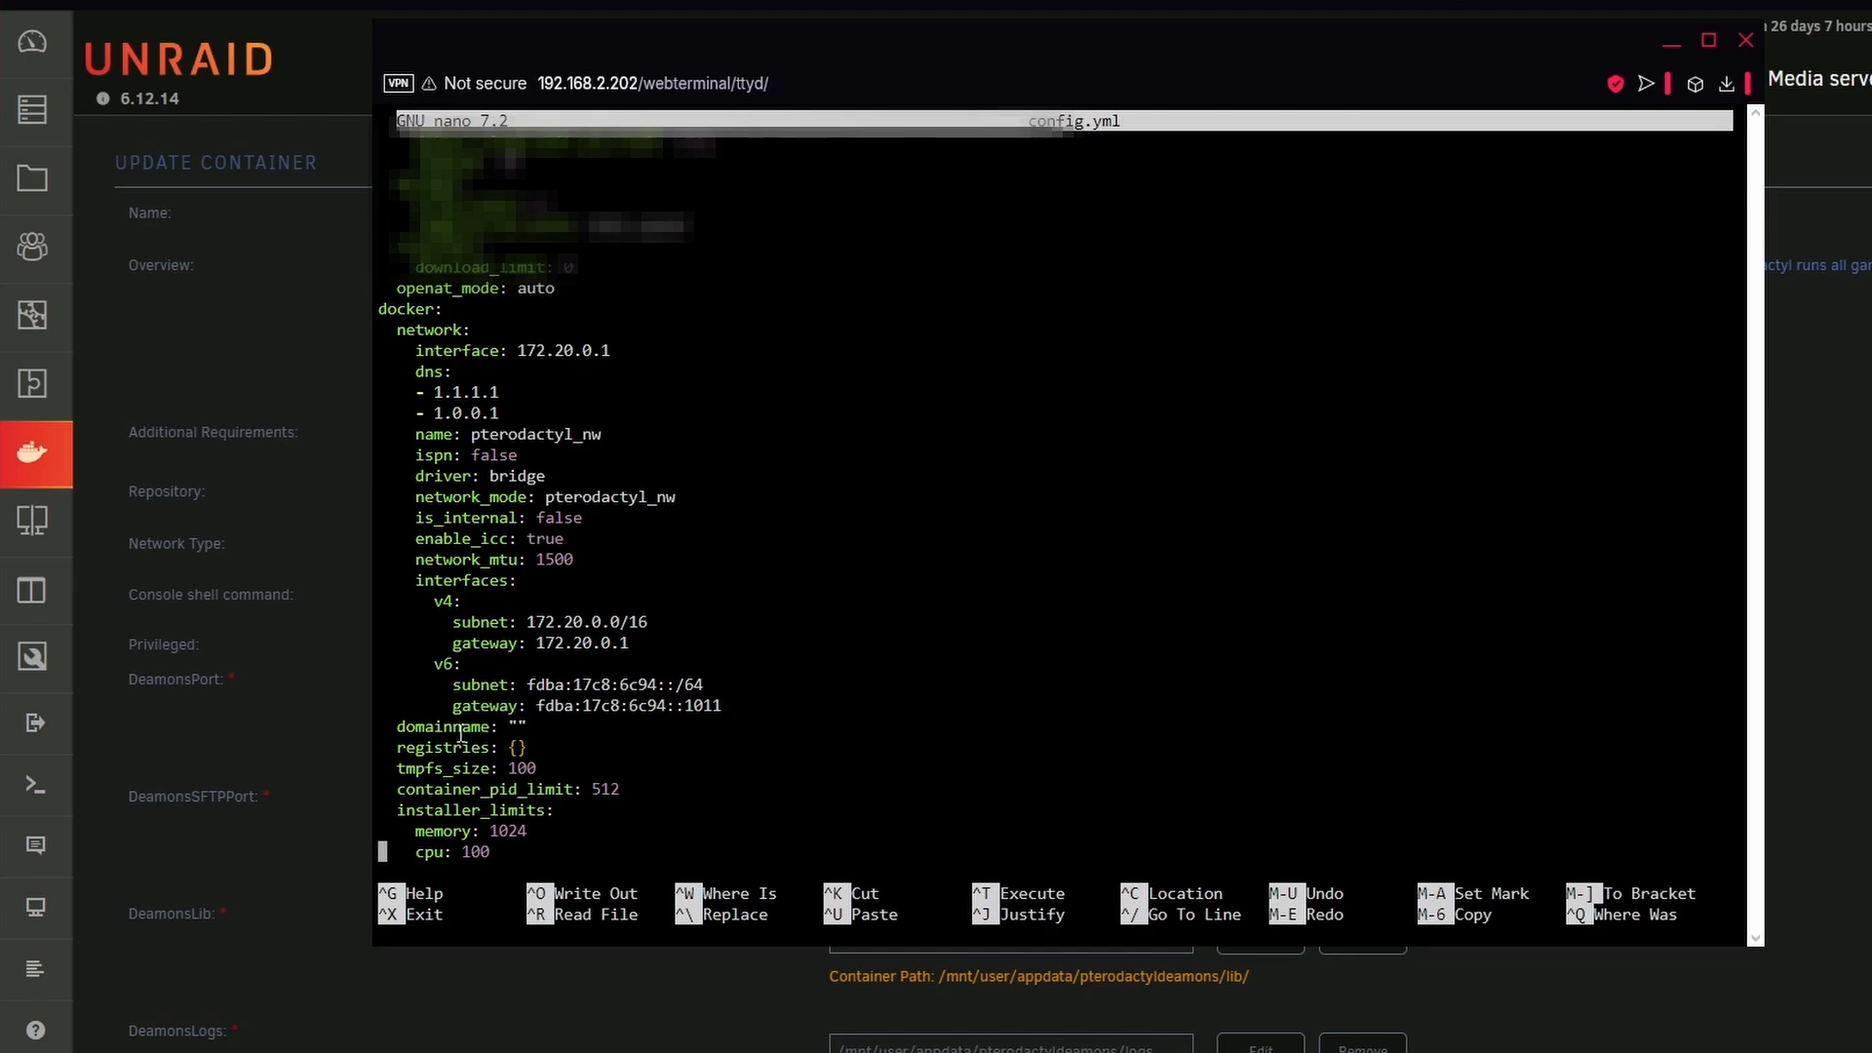
pyautogui.scroll(4, 465, 731)
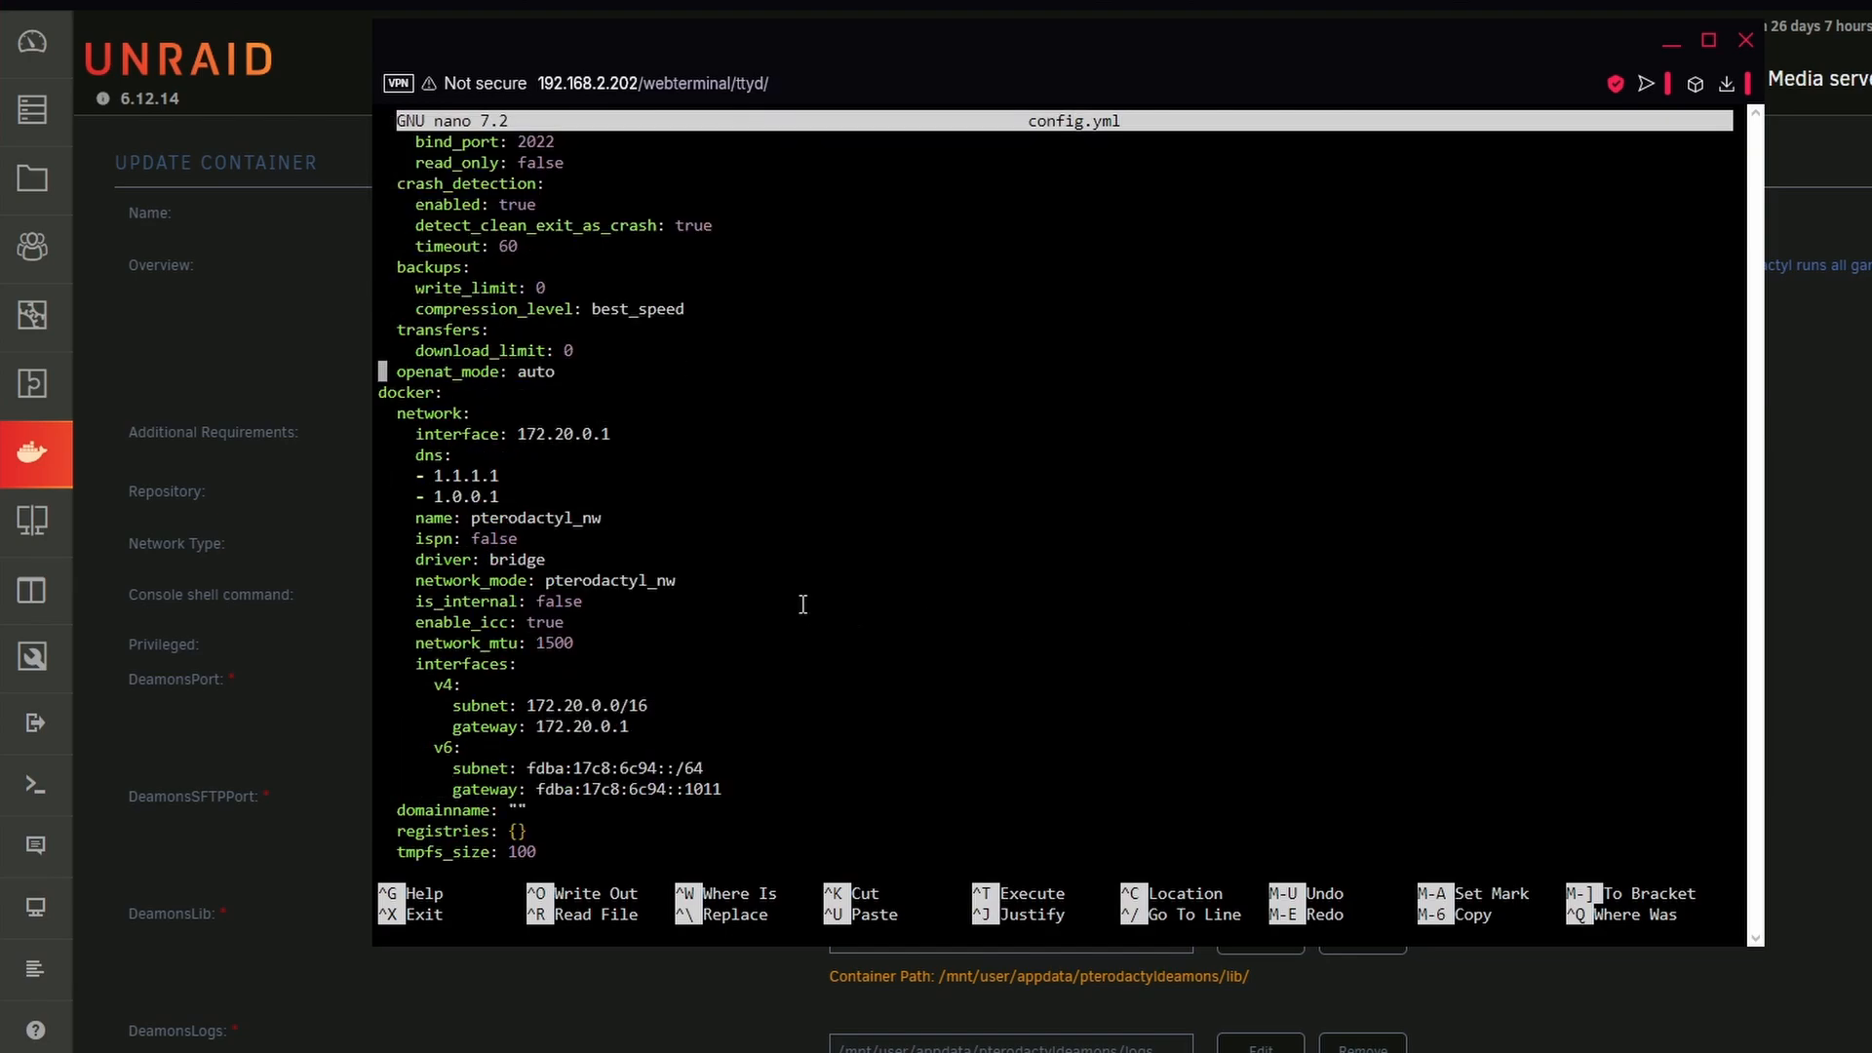
pyautogui.moveTo(381, 393); pyautogui.dragTo(569, 768)
pyautogui.click(563, 443)
pyautogui.moveTo(553, 434); pyautogui.dragTo(574, 434)
pyautogui.scroll(-4, 1372, 465)
pyautogui.scroll(-7, 581, 726)
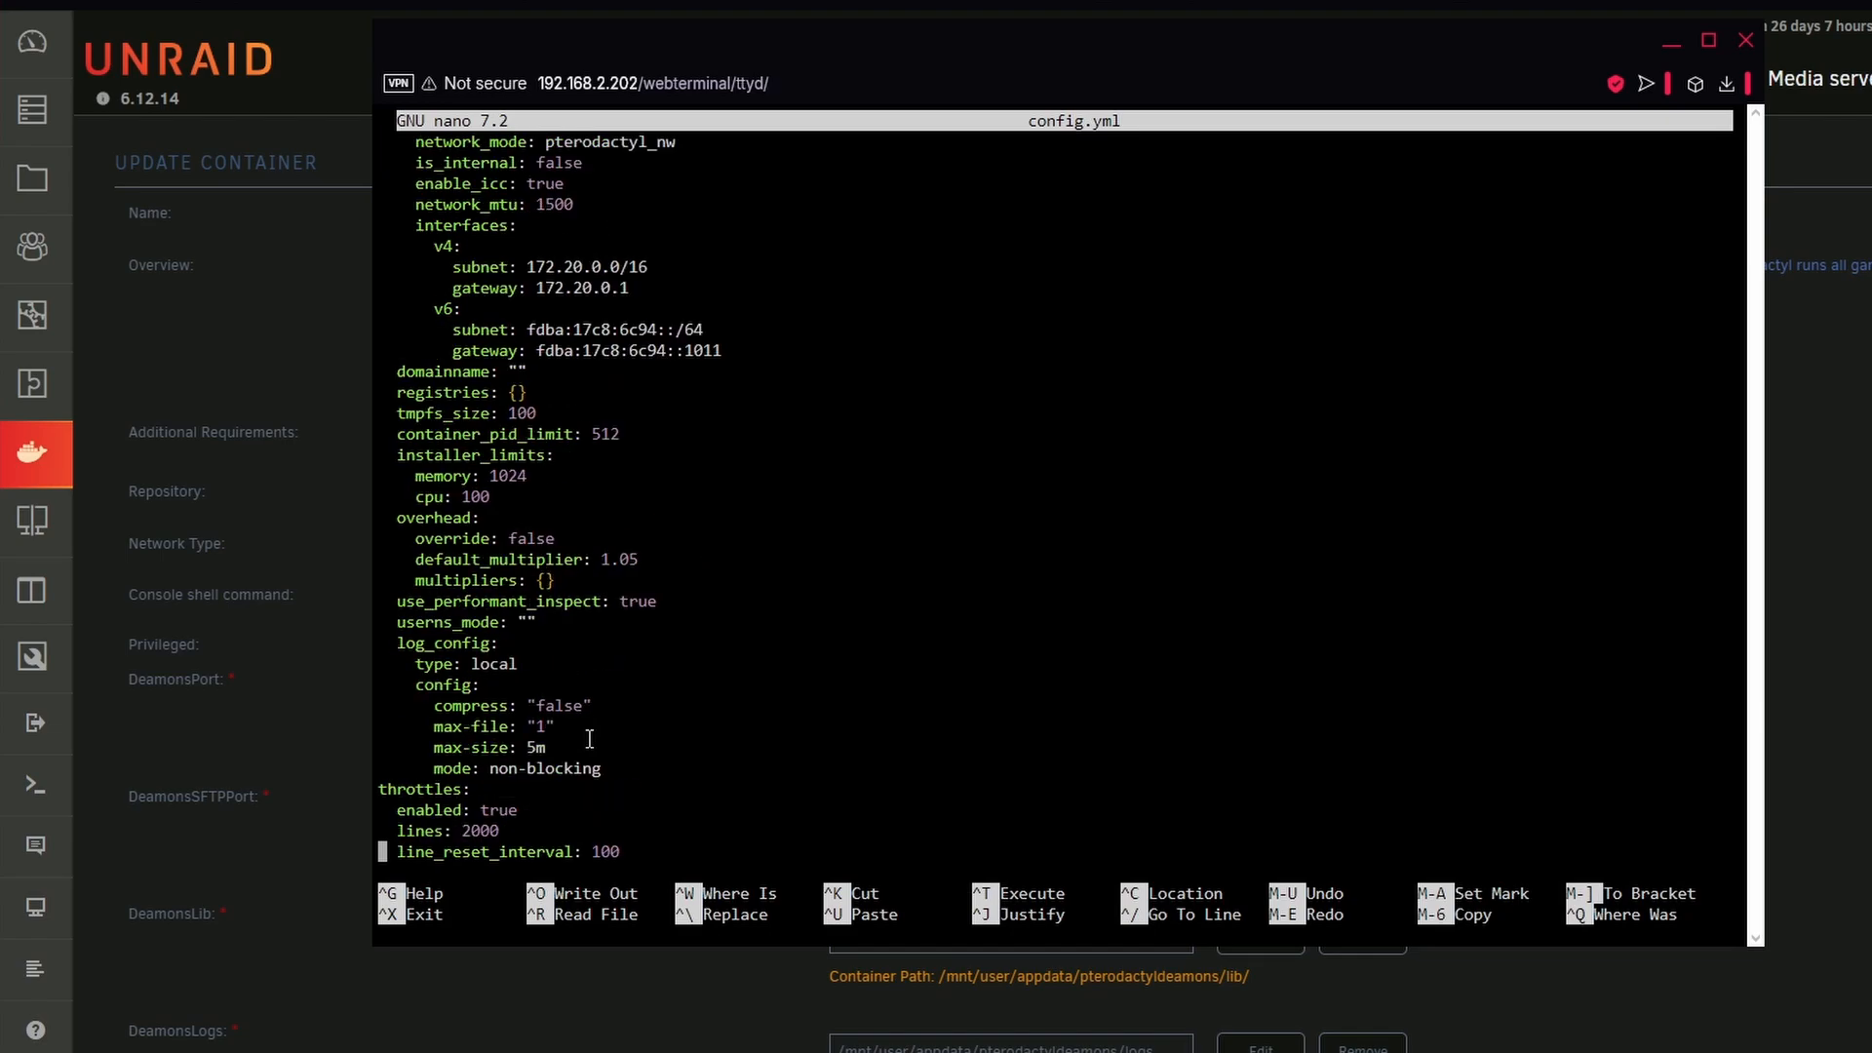
# Save config.yml, exit nano and close the terminal window
pyautogui.scroll(-3, 589, 738)
pyautogui.scroll(20, 589, 738)
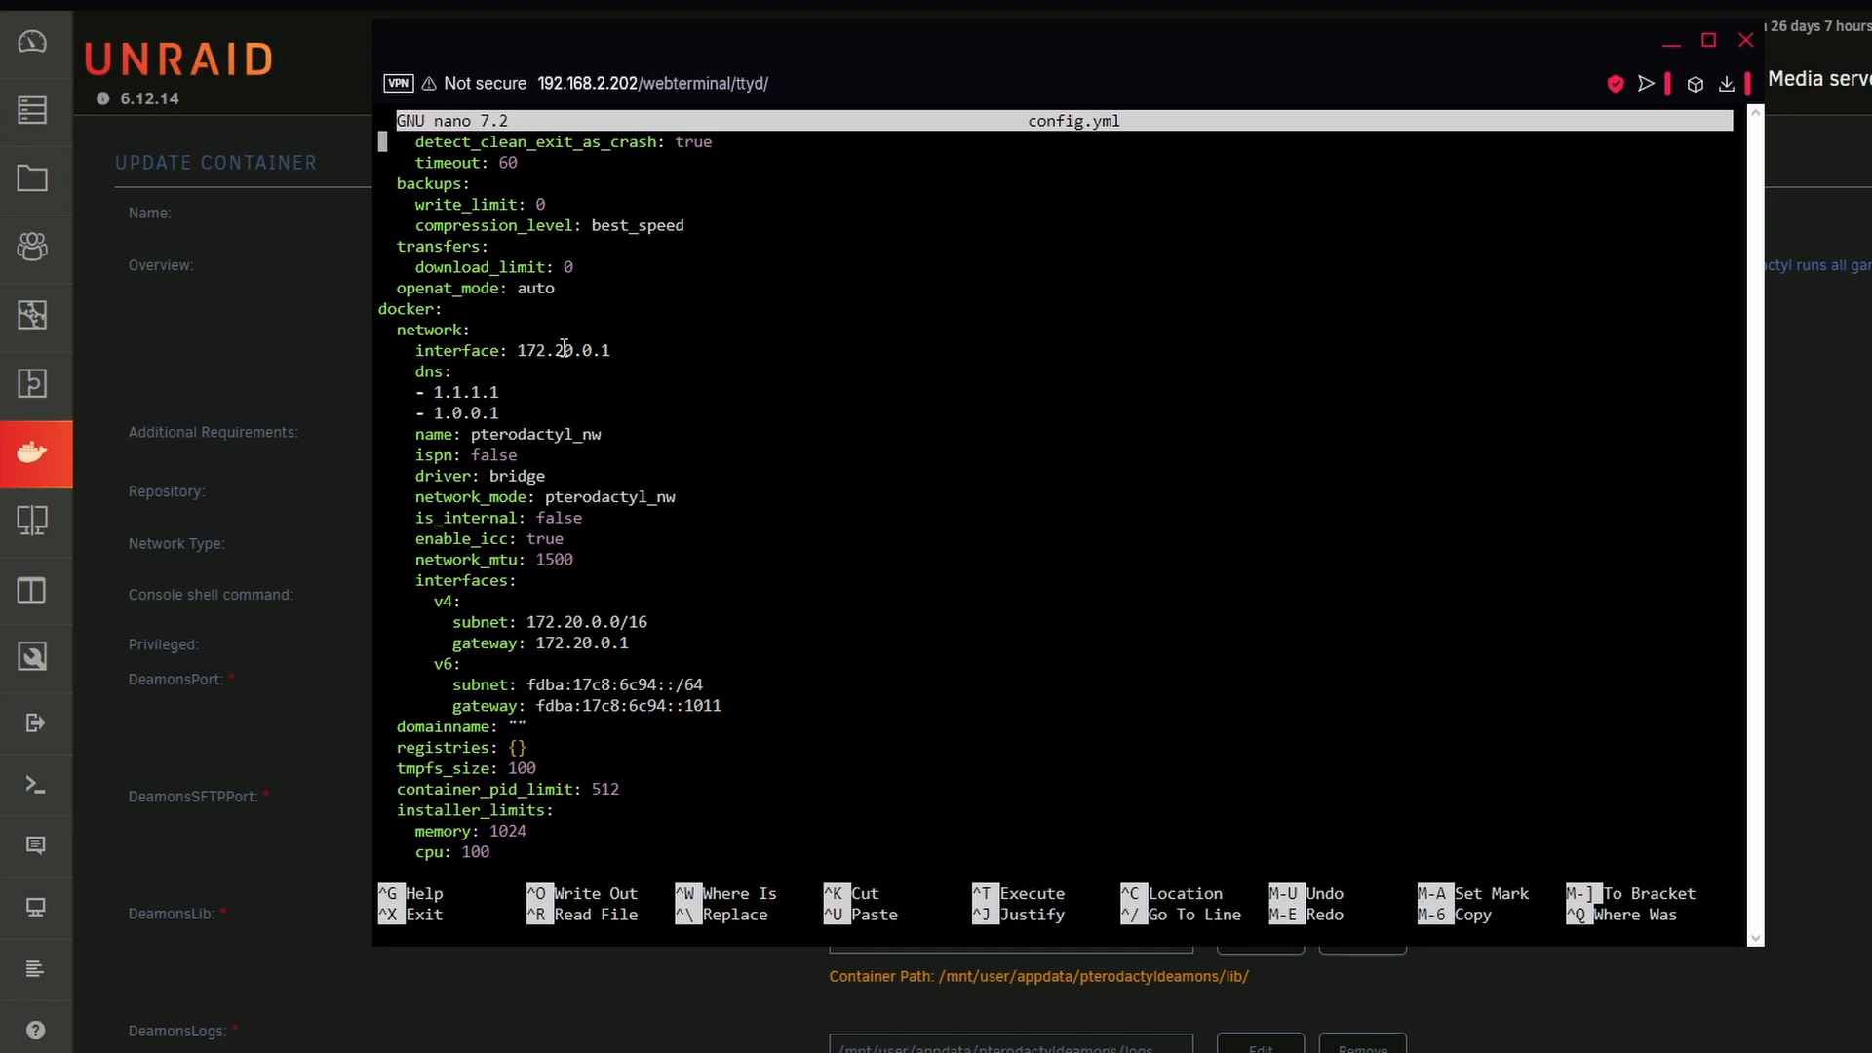
pyautogui.moveTo(574, 644); pyautogui.dragTo(592, 645)
pyautogui.hotkey('ctrl', 's')
pyautogui.hotkey('ctrl', 'x')
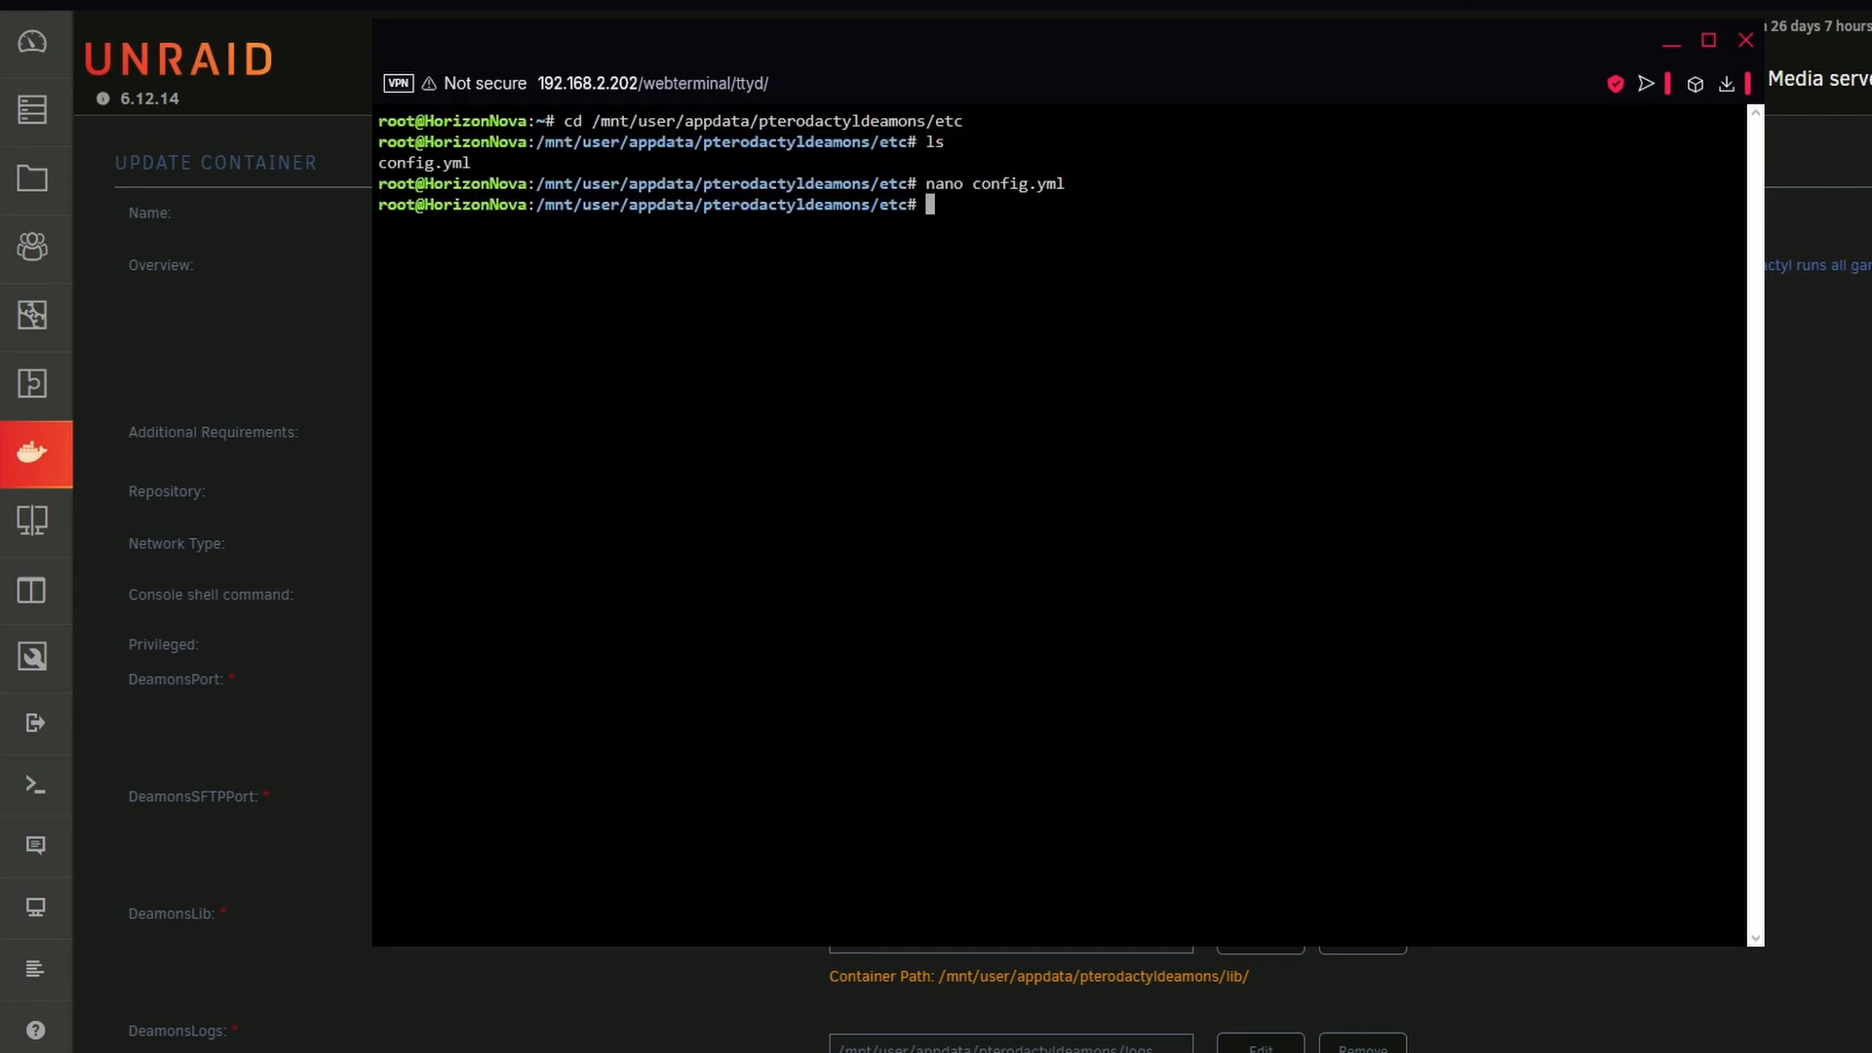
pyautogui.click(1747, 40)
# Return to the Docker container list and restart the Pterodactyl-Wings container
pyautogui.click(51, 447)
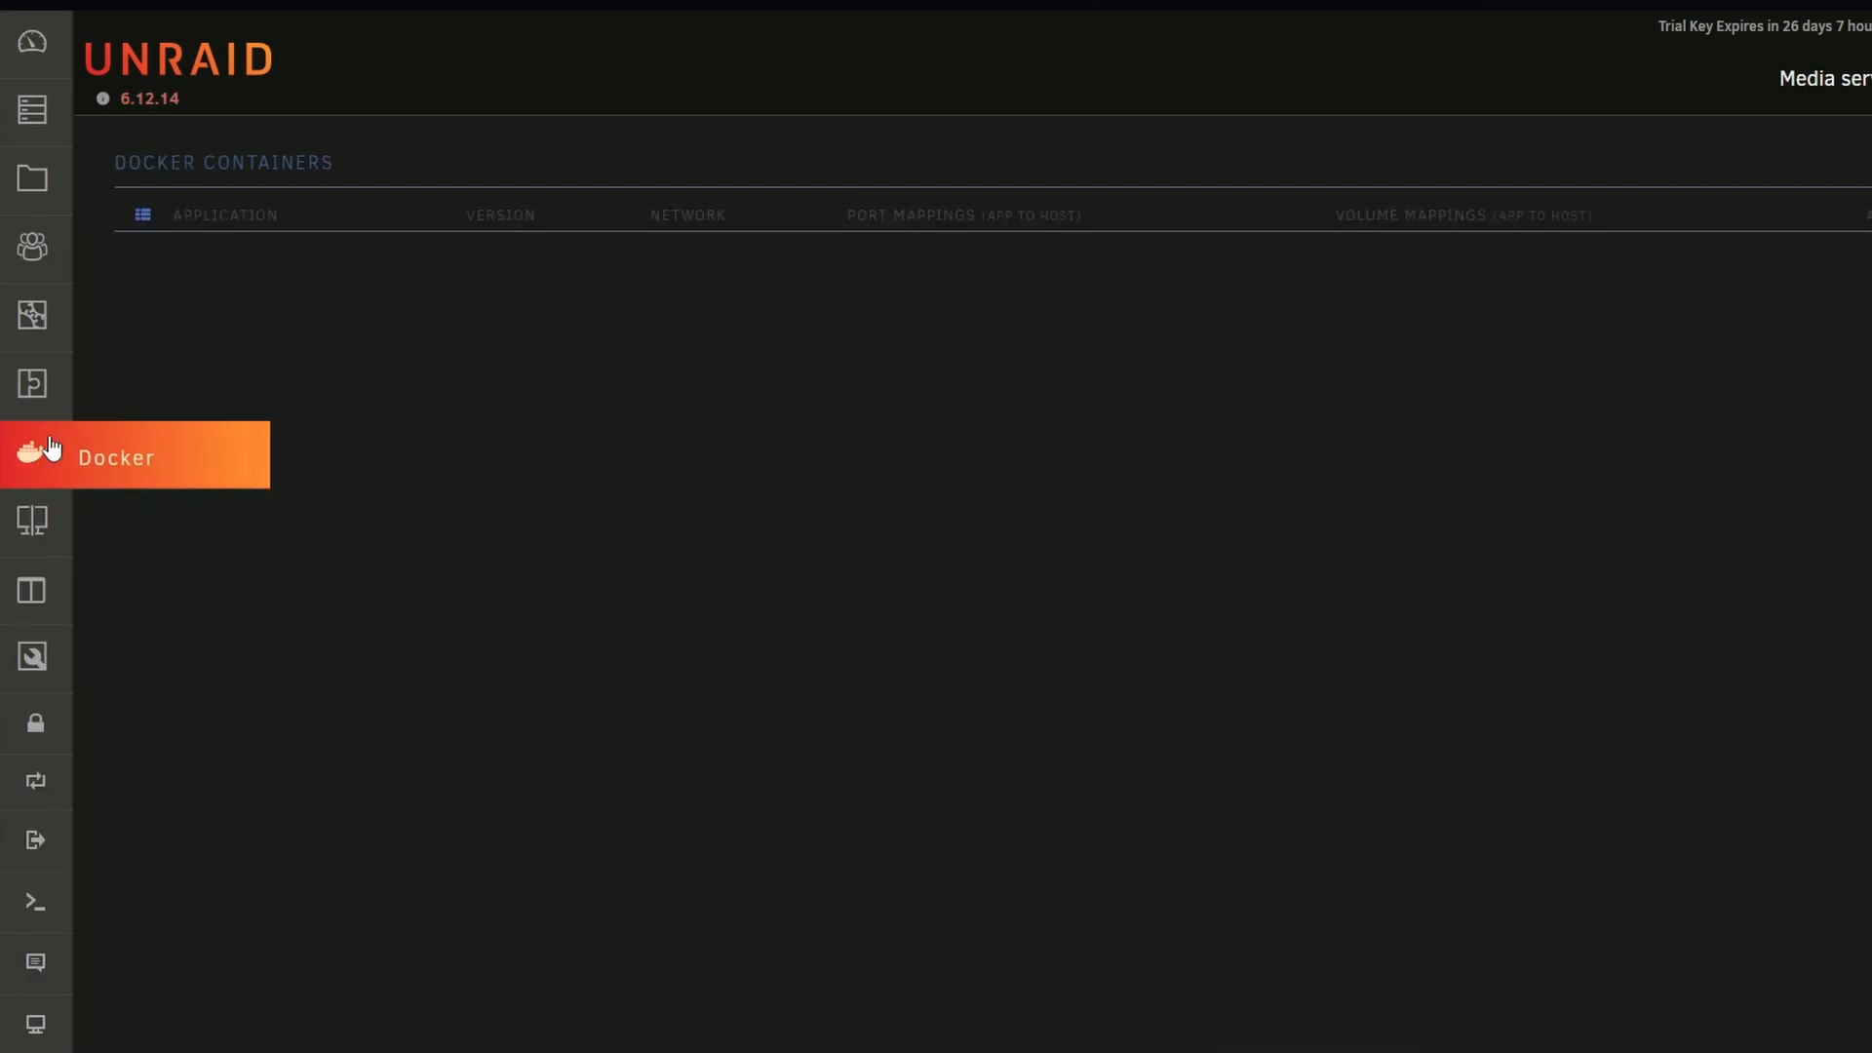
pyautogui.click(143, 693)
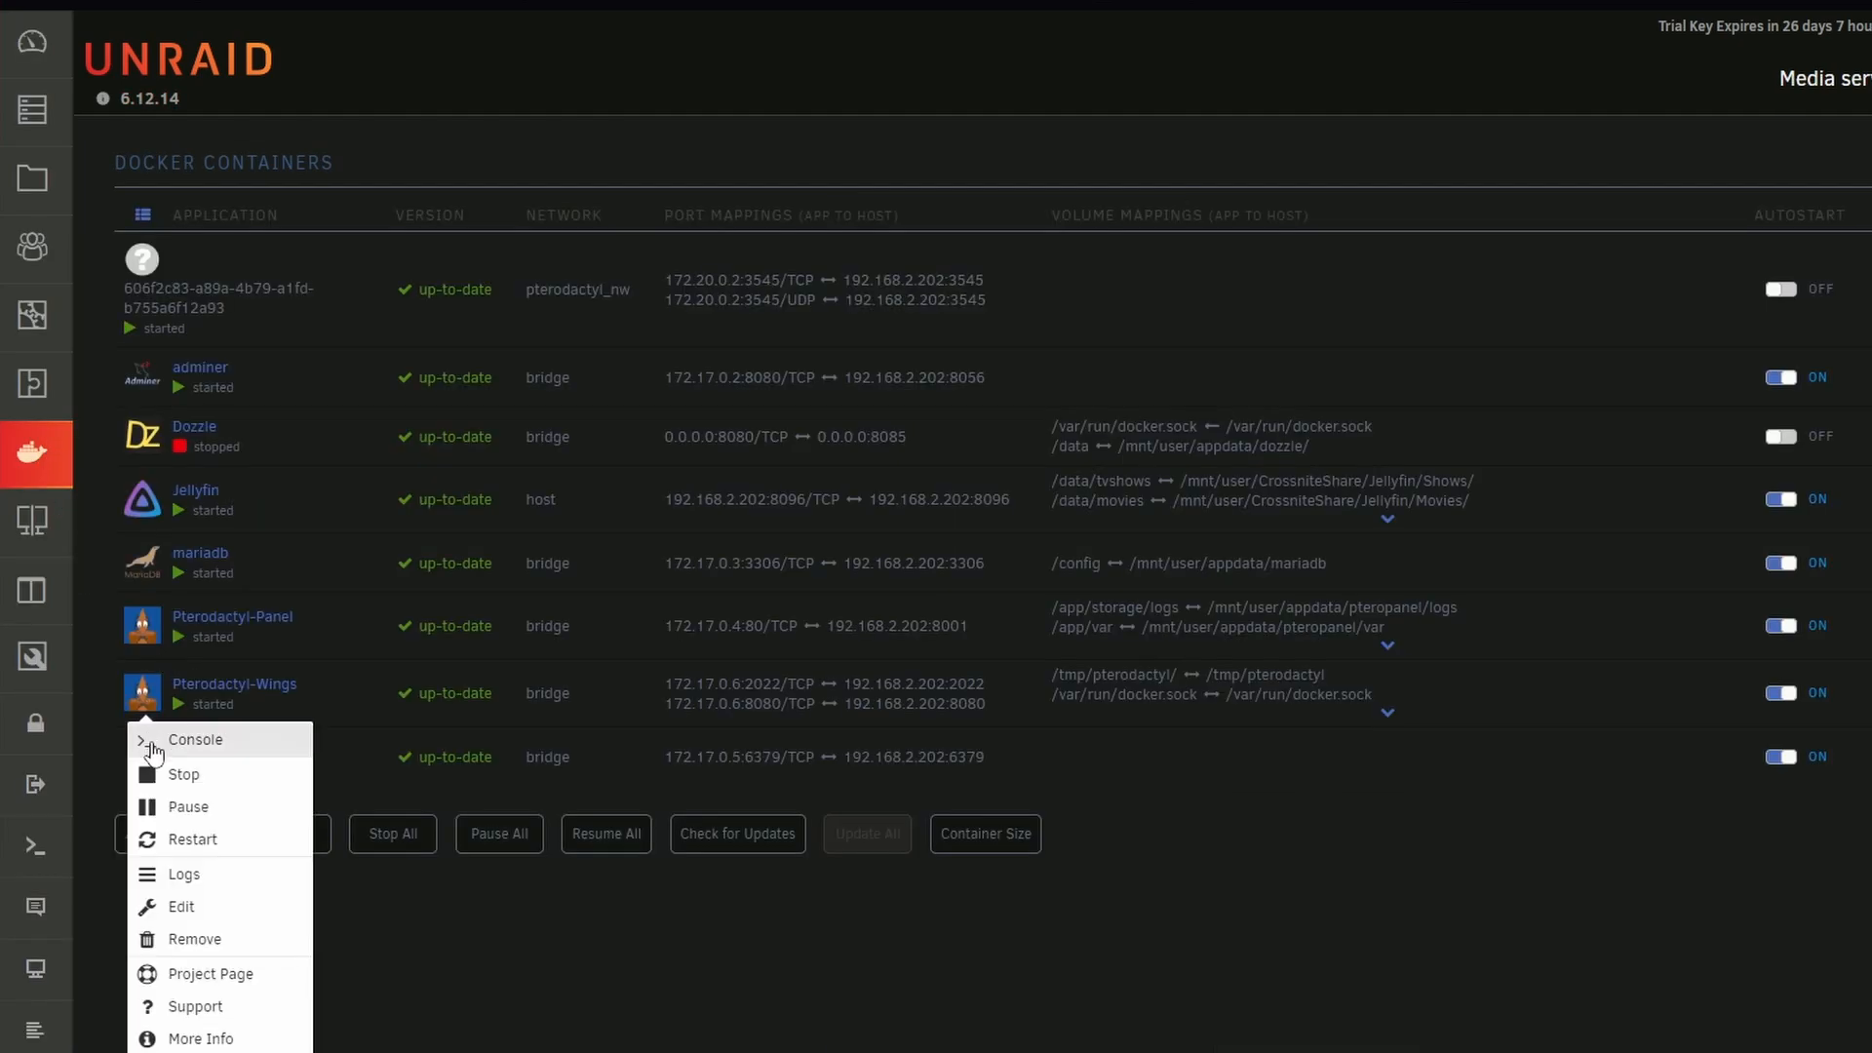
pyautogui.click(174, 840)
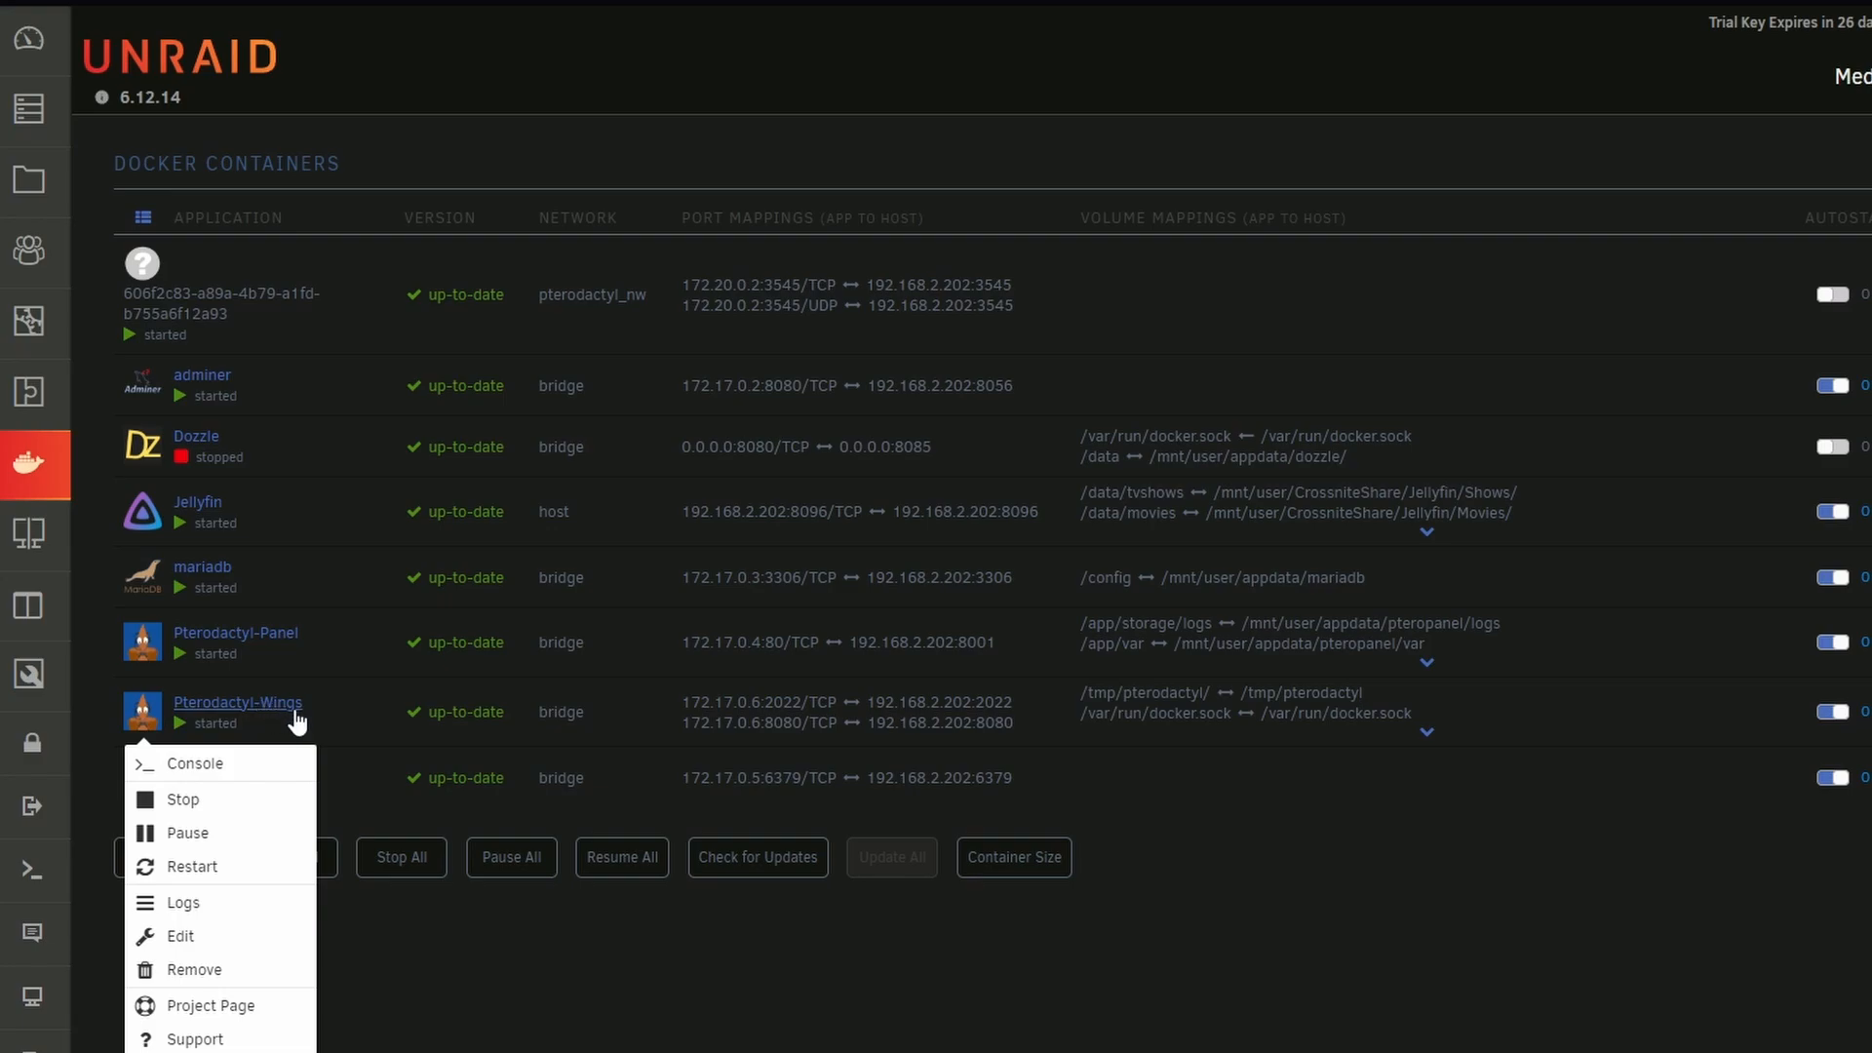
# Open the Pterodactyl-Wings container's logs, review the startup entries and close the log window
pyautogui.click(228, 905)
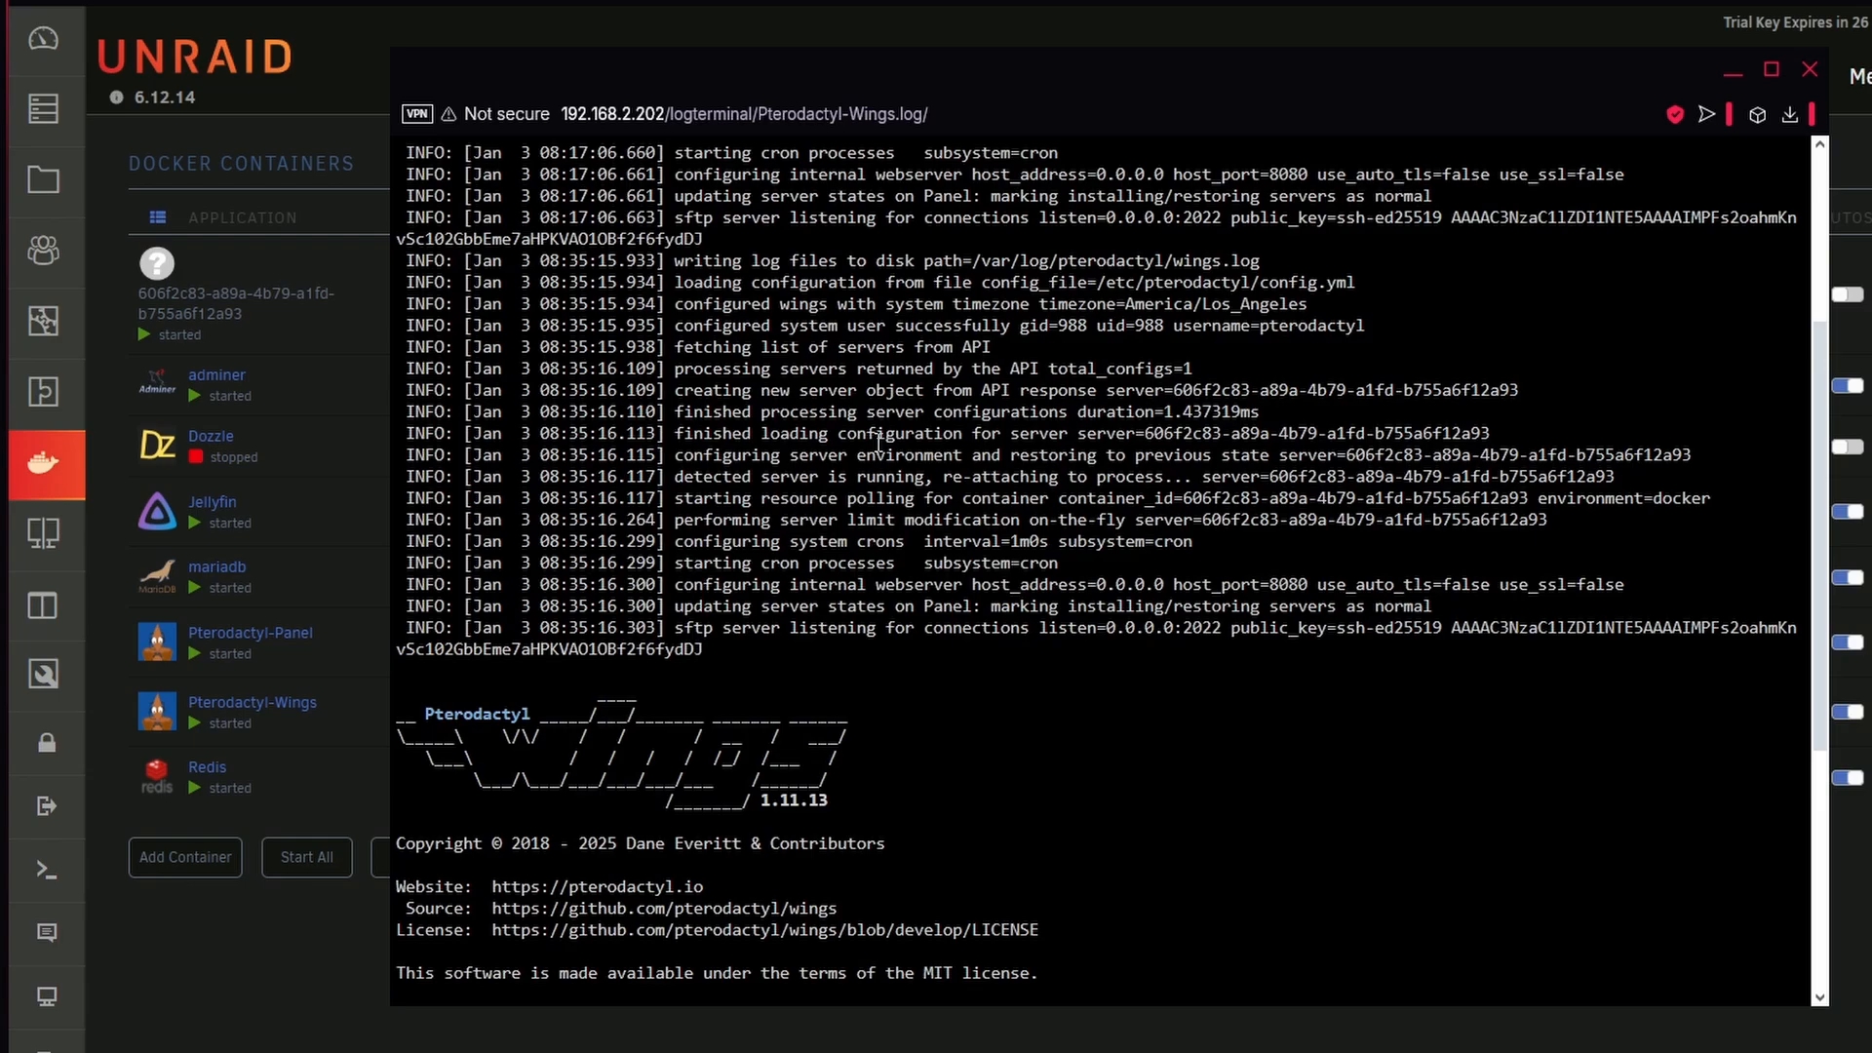
pyautogui.scroll(3, 631, 400)
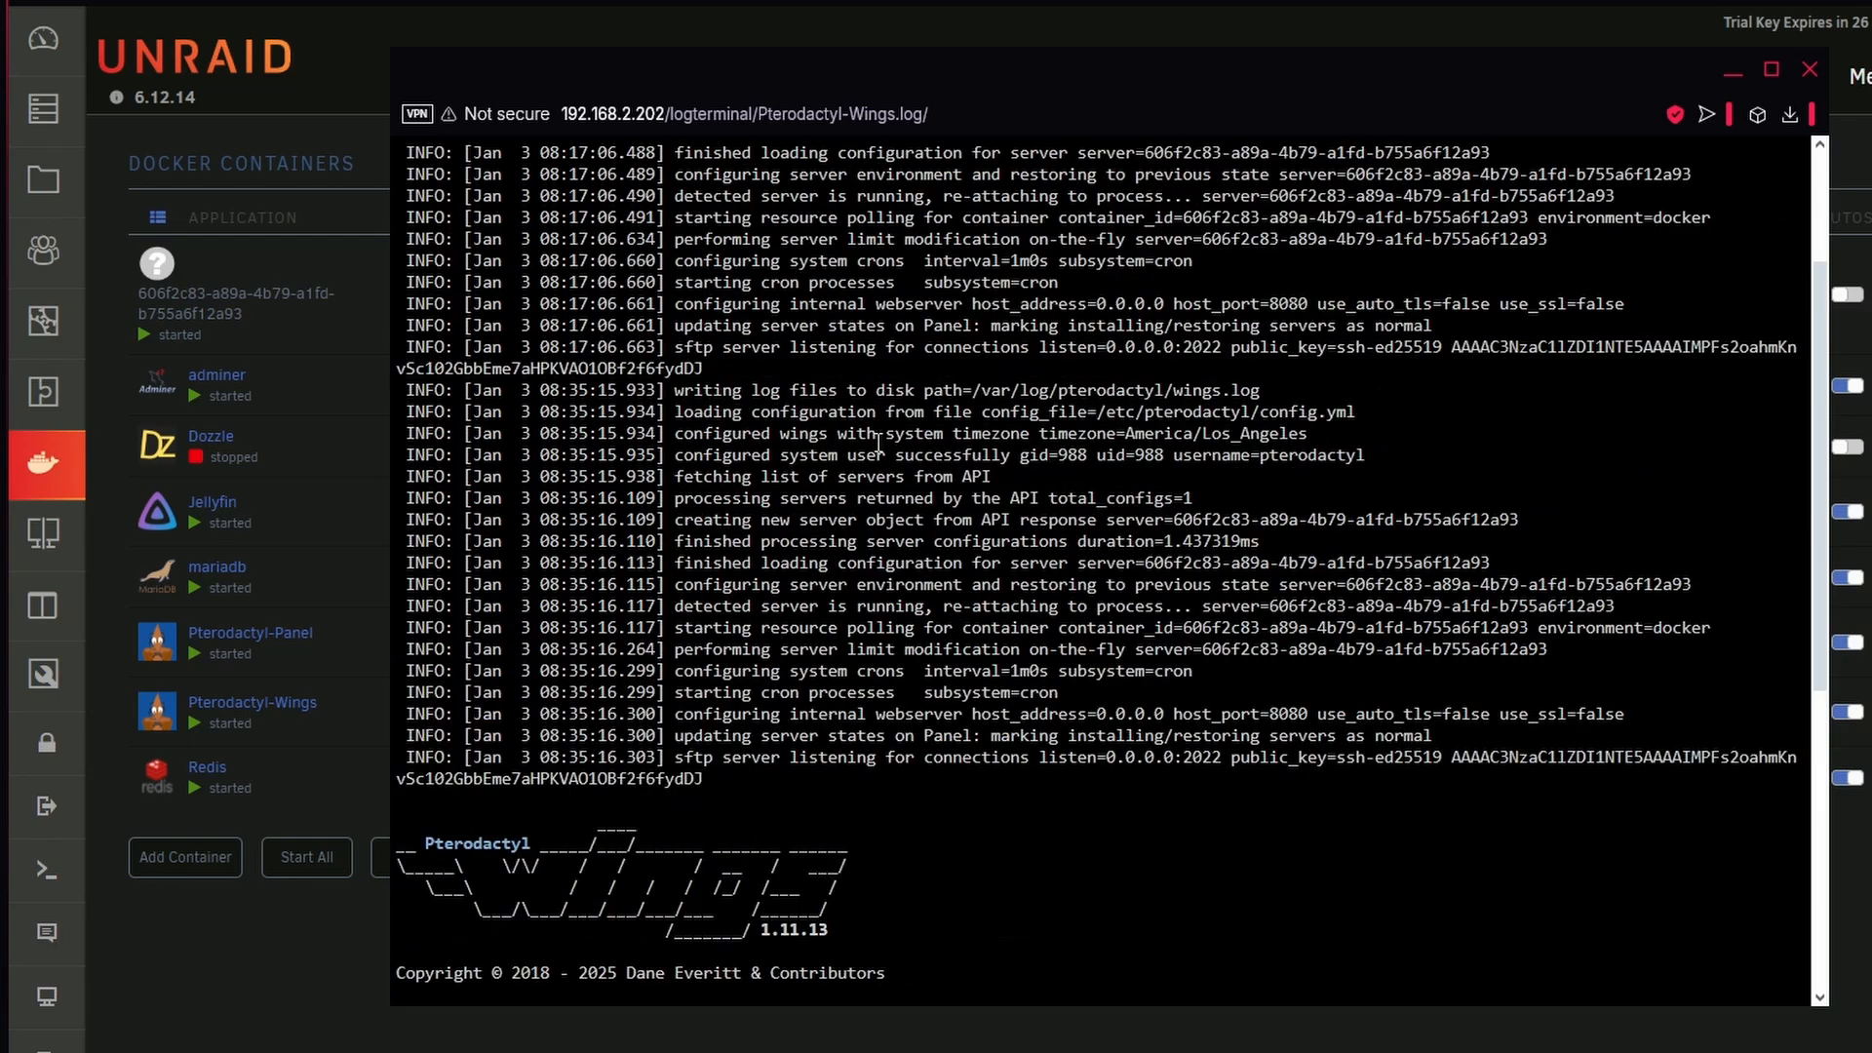
pyautogui.scroll(3, 631, 399)
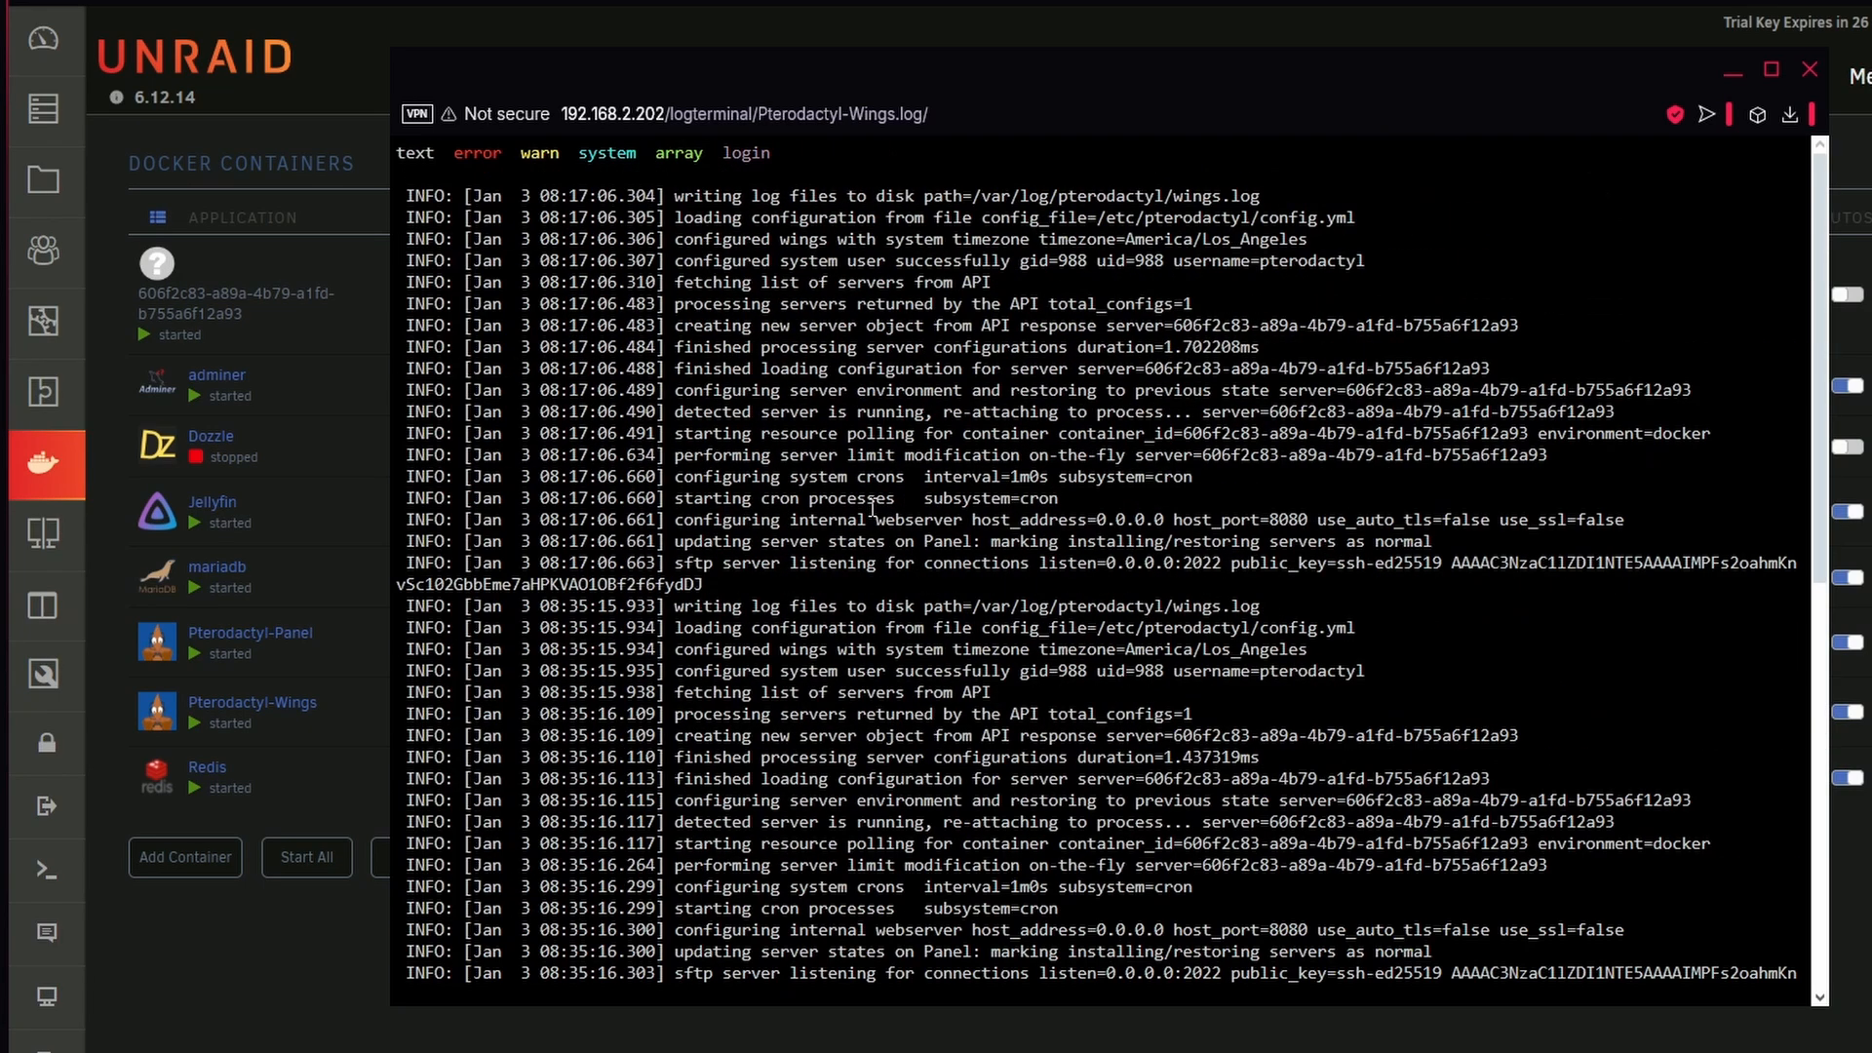
pyautogui.scroll(-10, 870, 515)
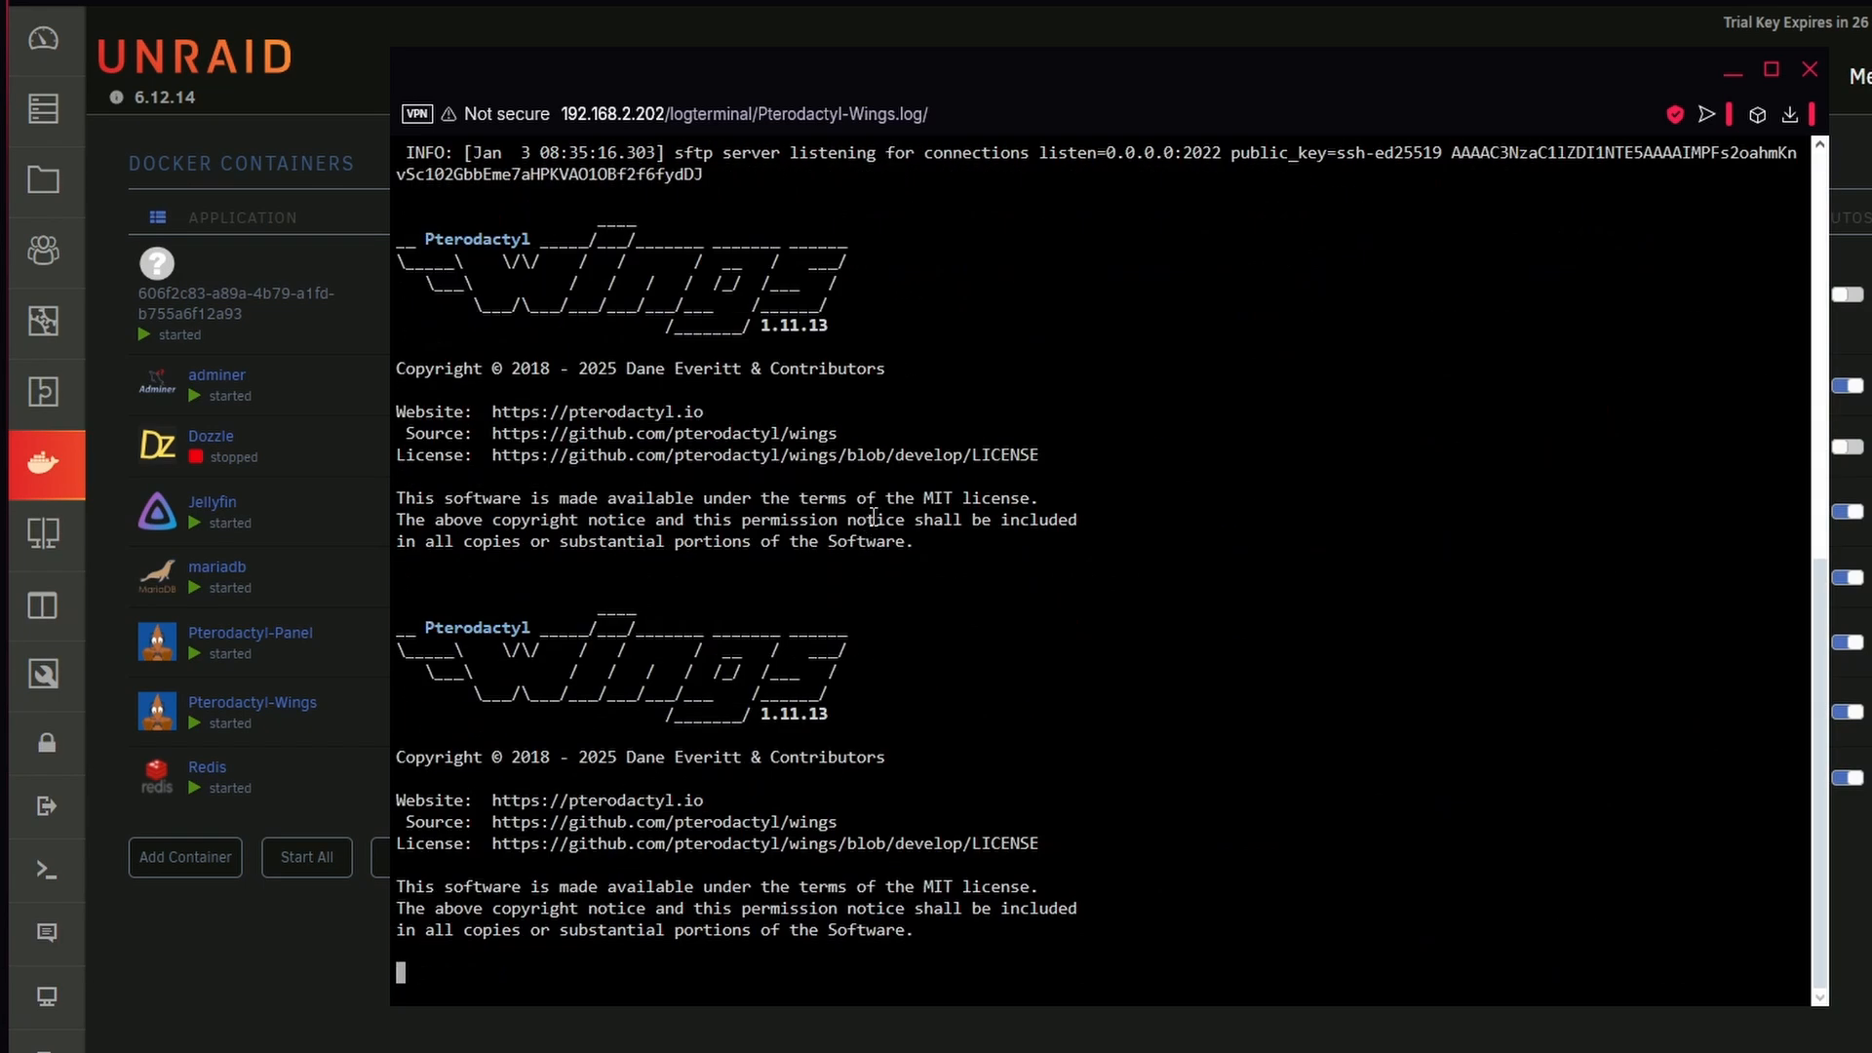
pyautogui.click(1816, 72)
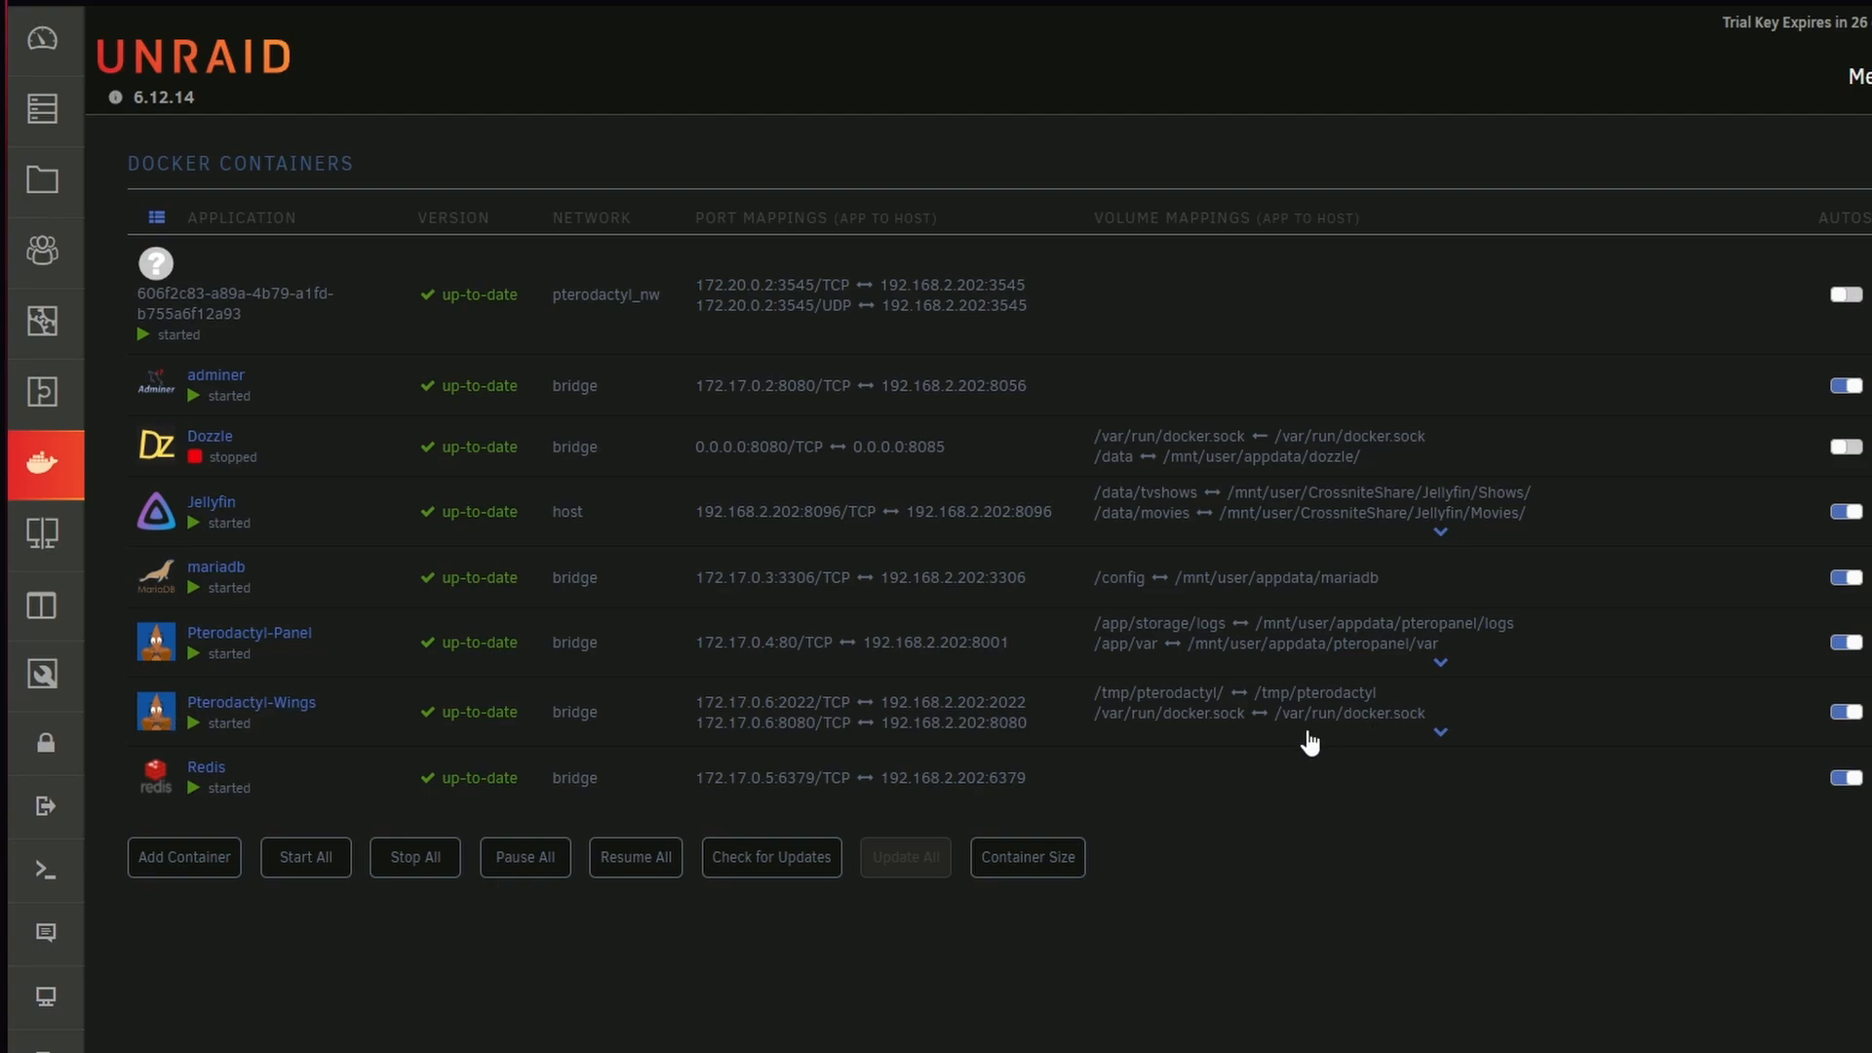
# Expand the volume mappings of Pterodactyl-Wings and check the host path mapped to /var/log/pterodactyl/
pyautogui.click(1428, 735)
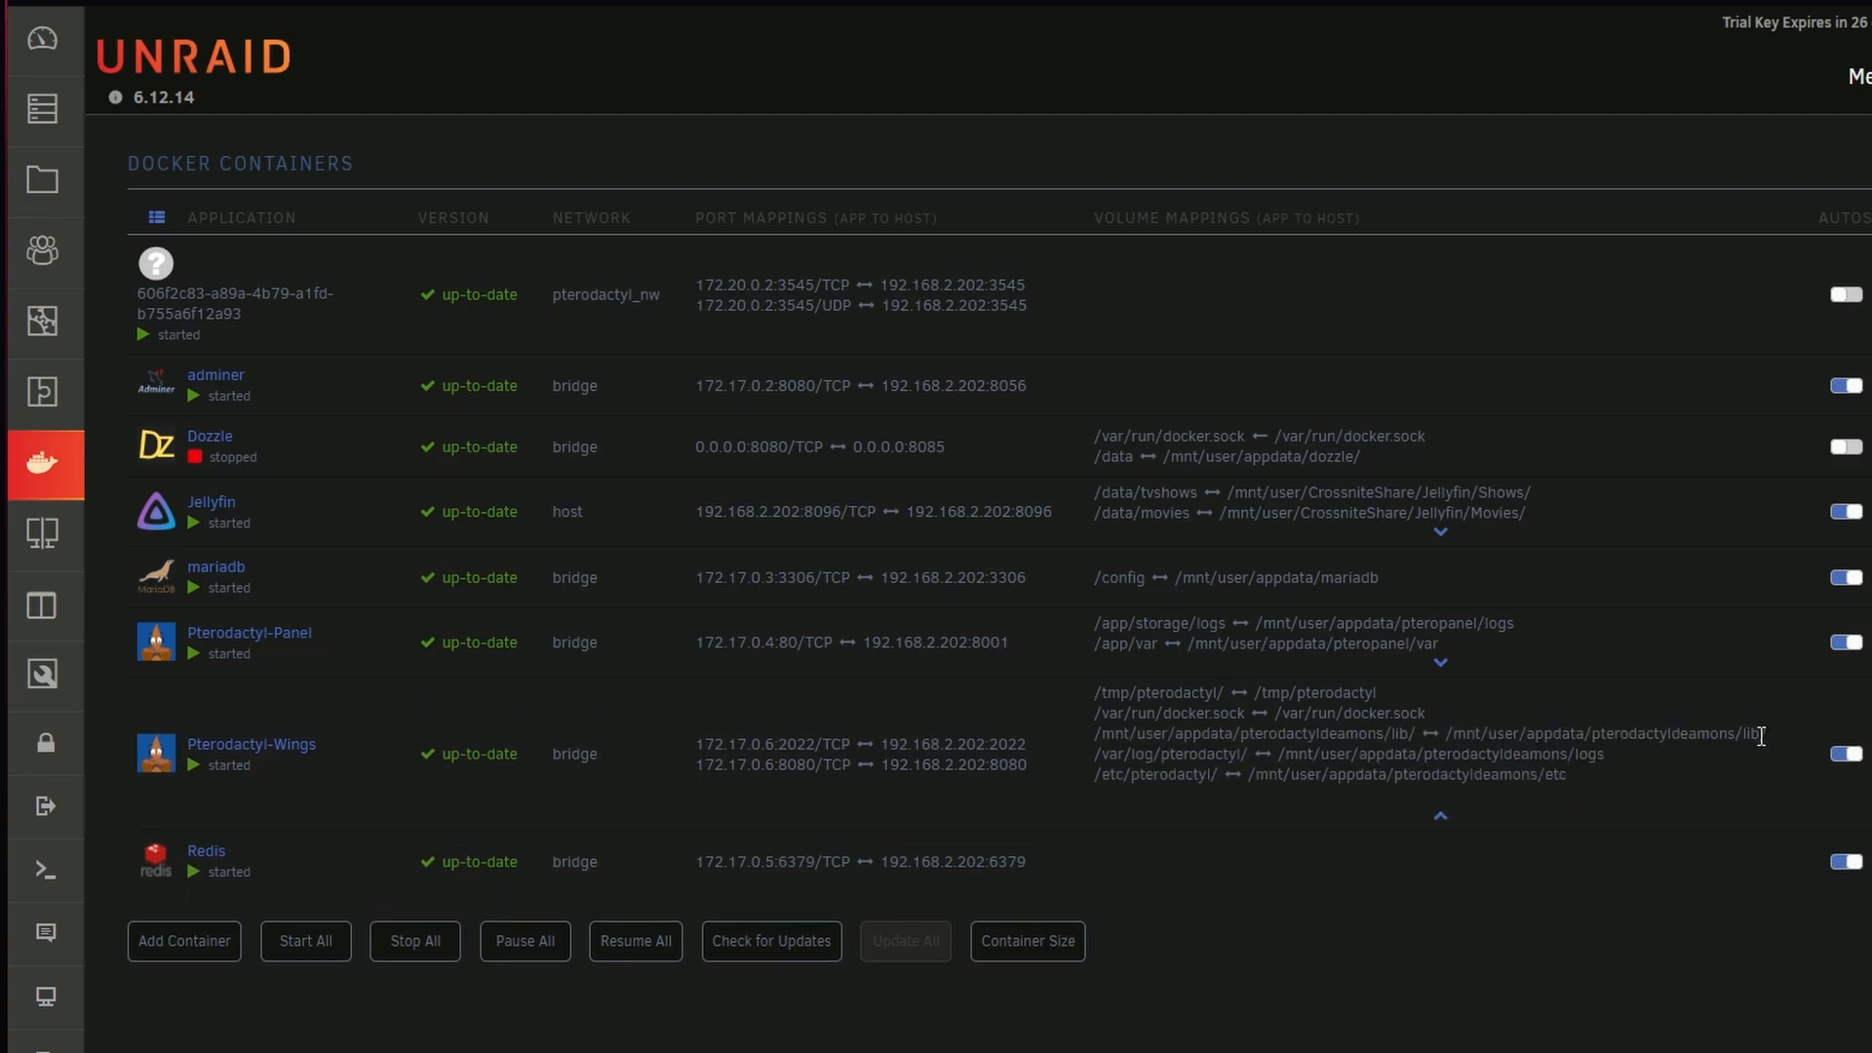
pyautogui.moveTo(1755, 754); pyautogui.dragTo(1310, 759)
pyautogui.moveTo(1063, 687); pyautogui.dragTo(1020, 678)
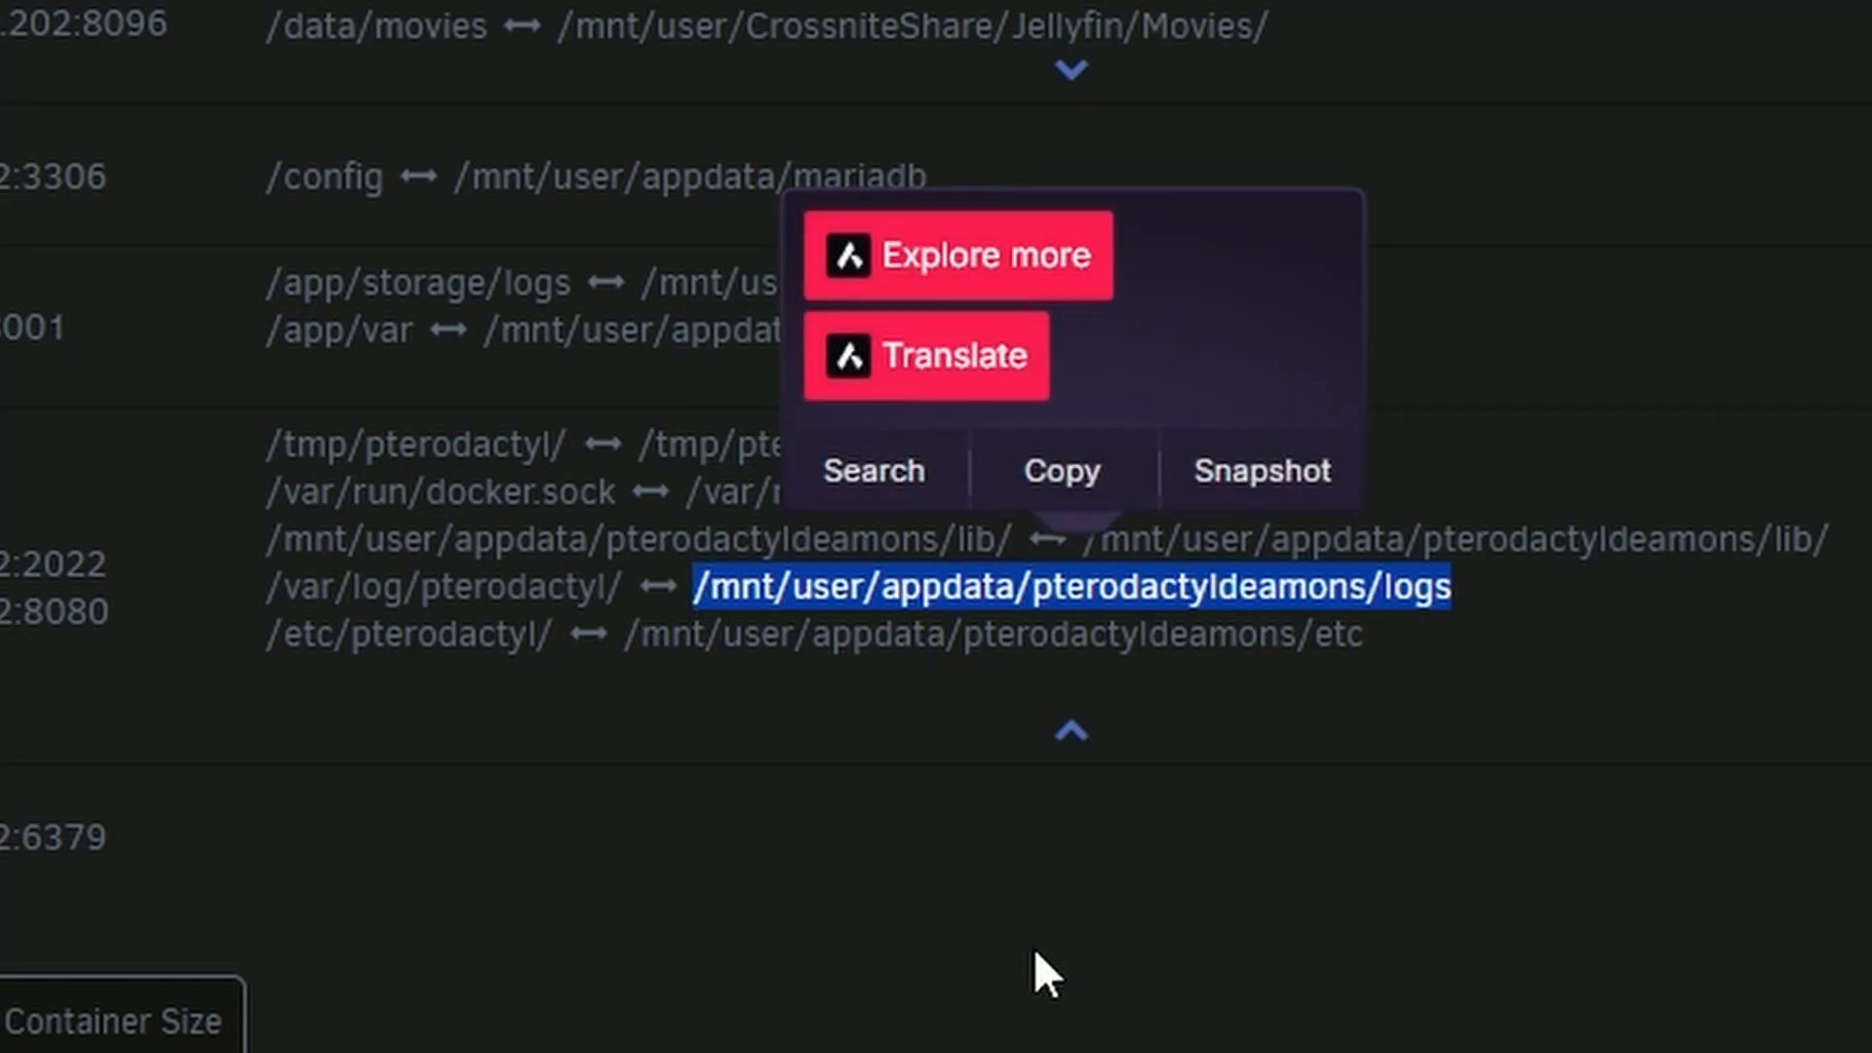
pyautogui.click(1035, 954)
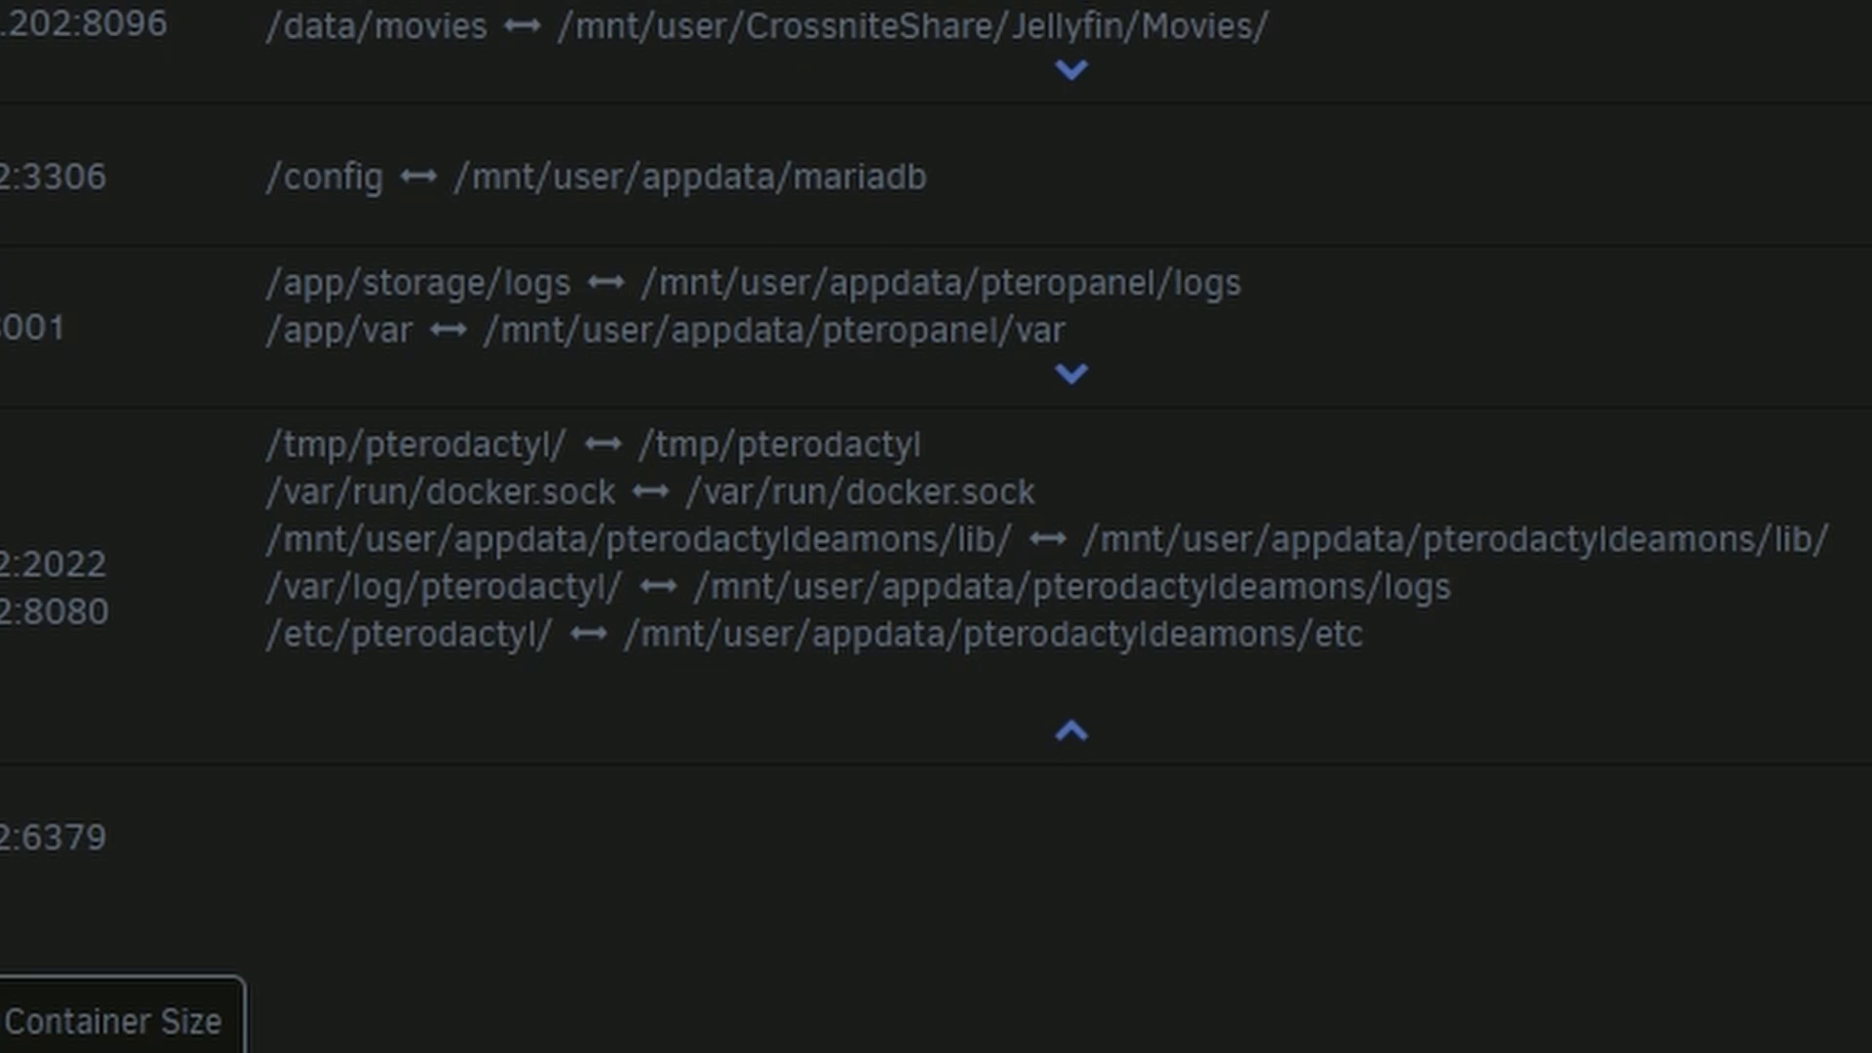